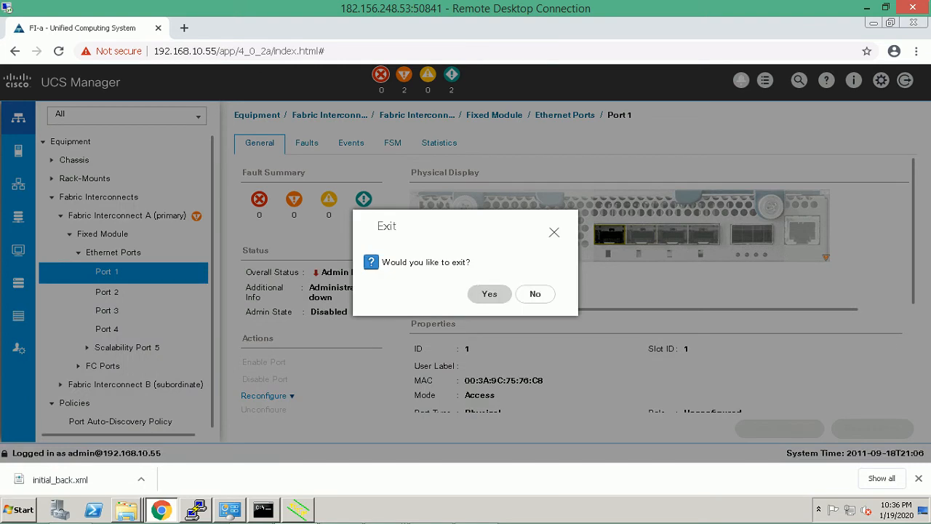
Confirm exiting the UCS Manager session and select the launch page URL at 192.168.10.55.
{"action": "left_click", "coordinate": [490, 294]}
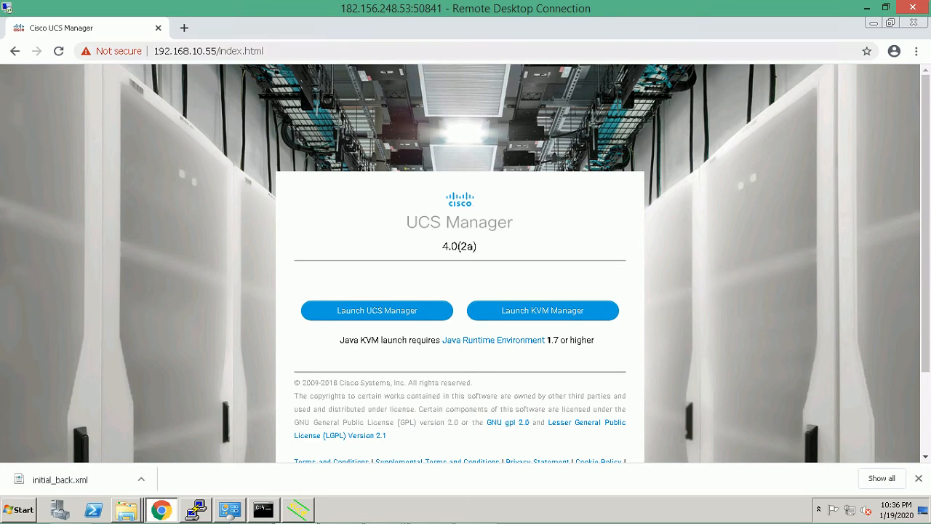
{"action": "left_click_drag", "start_coordinate": [153, 50], "coordinate": [265, 51]}
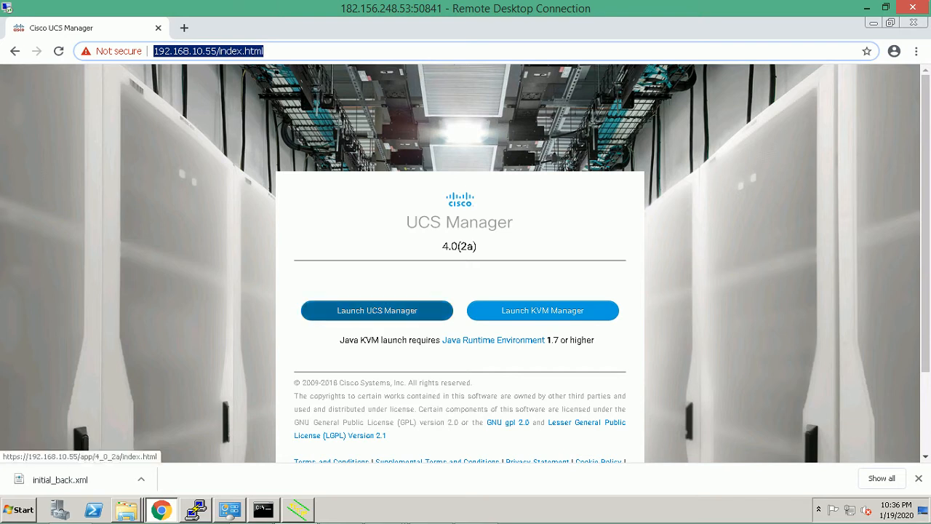
Launch UCS Manager and log in with the administrator username and password.
{"action": "left_click", "coordinate": [376, 310]}
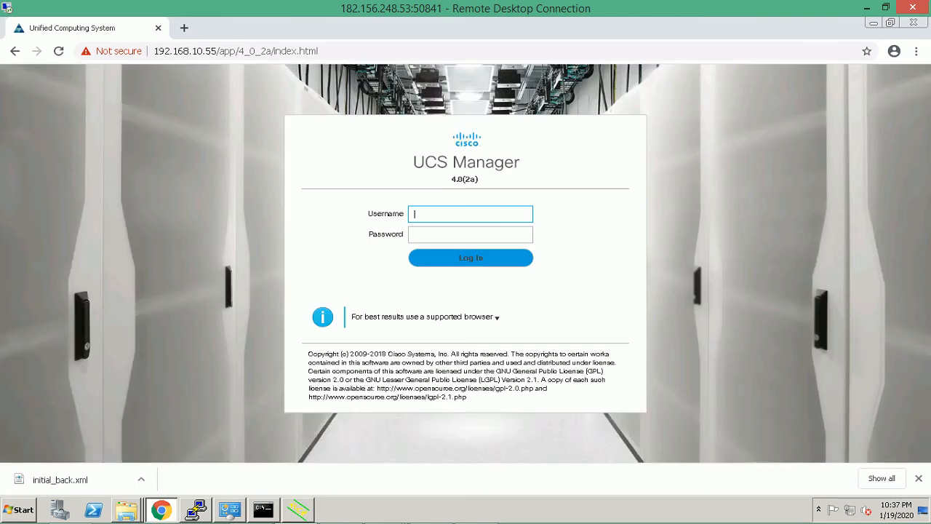
{"action": "type", "text": "admin"}
{"action": "key", "text": "Tab"}
{"action": "type", "text": "*****"}
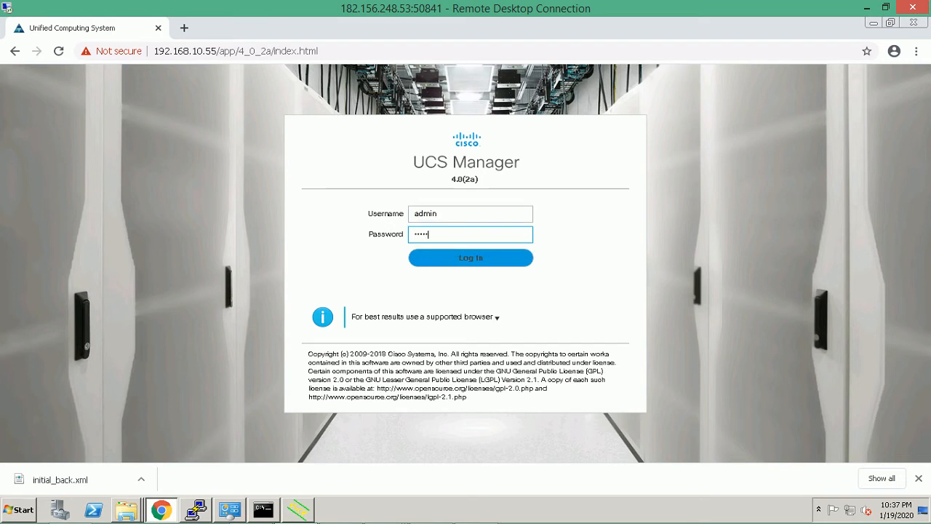
{"action": "type", "text": "**"}
{"action": "left_click", "coordinate": [471, 258]}
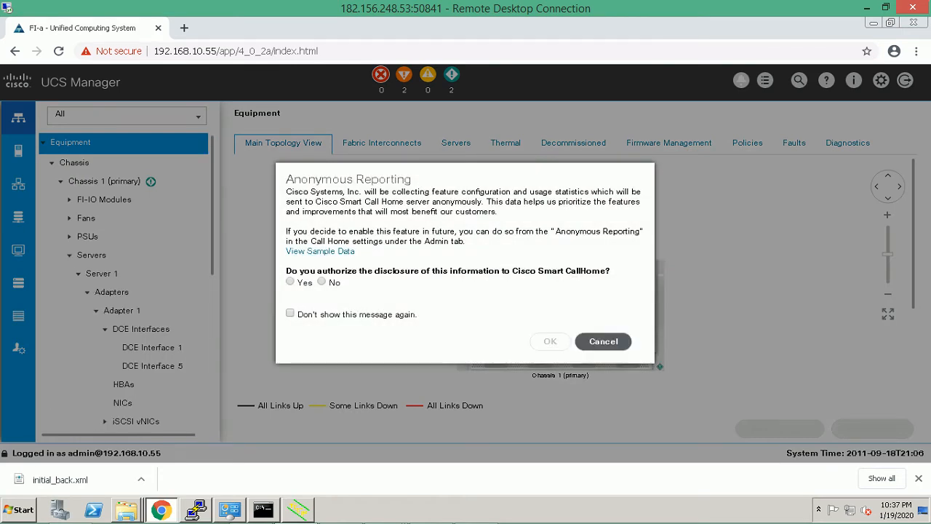
Cancel the Anonymous Reporting prompt to reveal the Chassis 1 topology.
{"action": "left_click", "coordinate": [603, 341]}
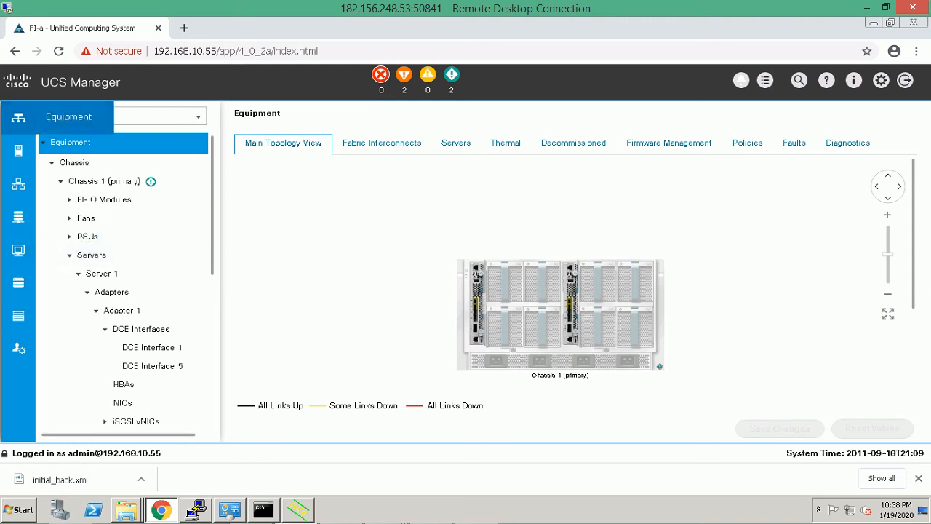
Collapse the Chassis, Rack-Mounts, Fabric Interconnects and Policies branches and show the Fabric Interconnects list.
{"action": "left_click", "coordinate": [19, 118]}
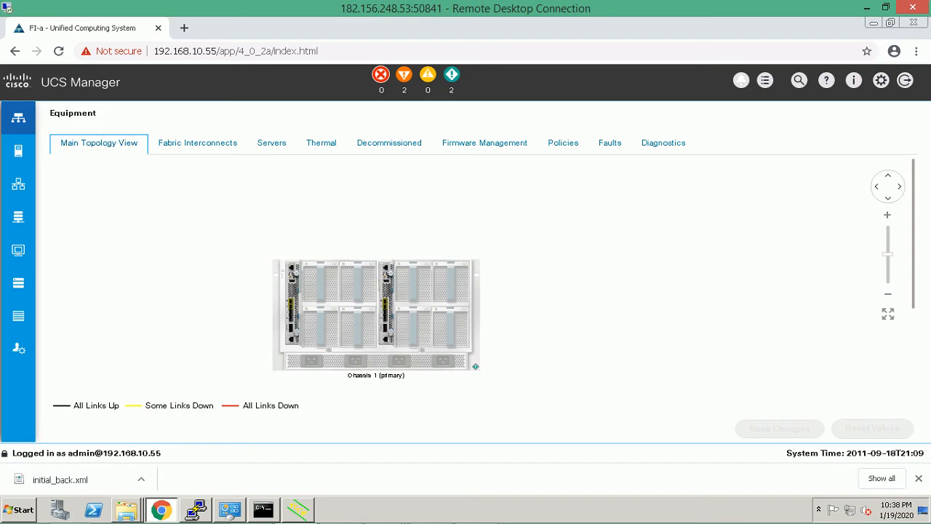
{"action": "left_click", "coordinate": [18, 117]}
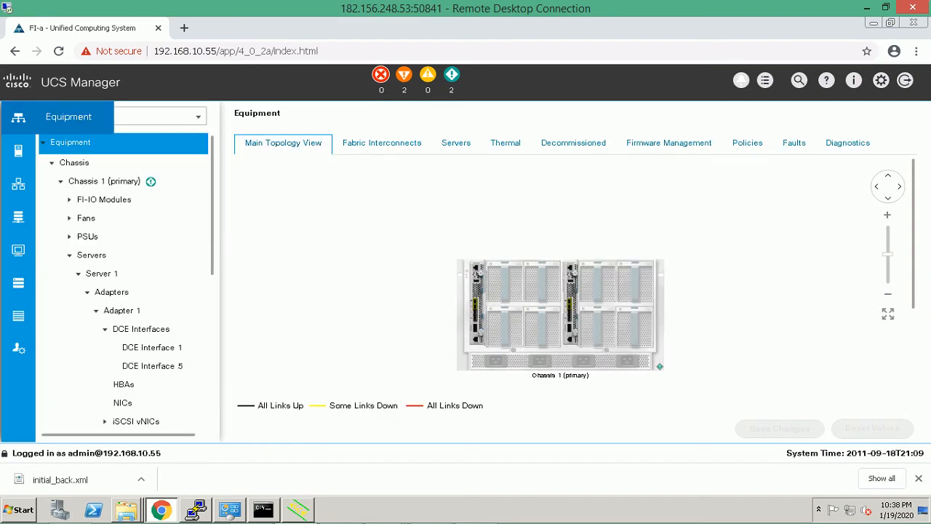
{"action": "left_click", "coordinate": [51, 163]}
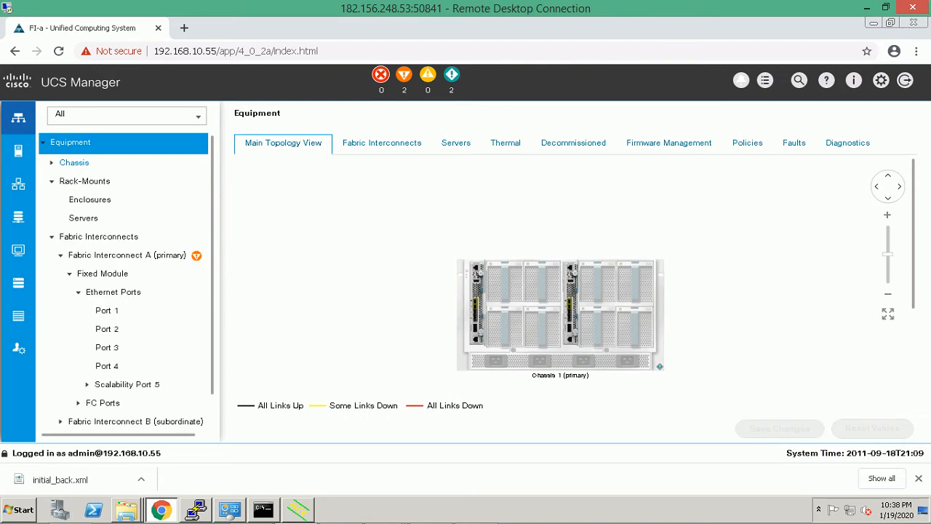
{"action": "left_click", "coordinate": [51, 181]}
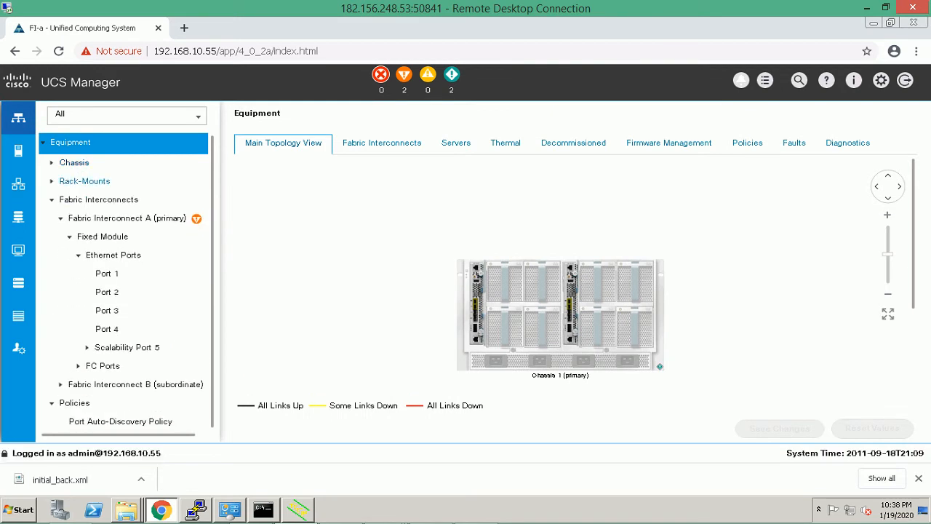
{"action": "left_click", "coordinate": [52, 199]}
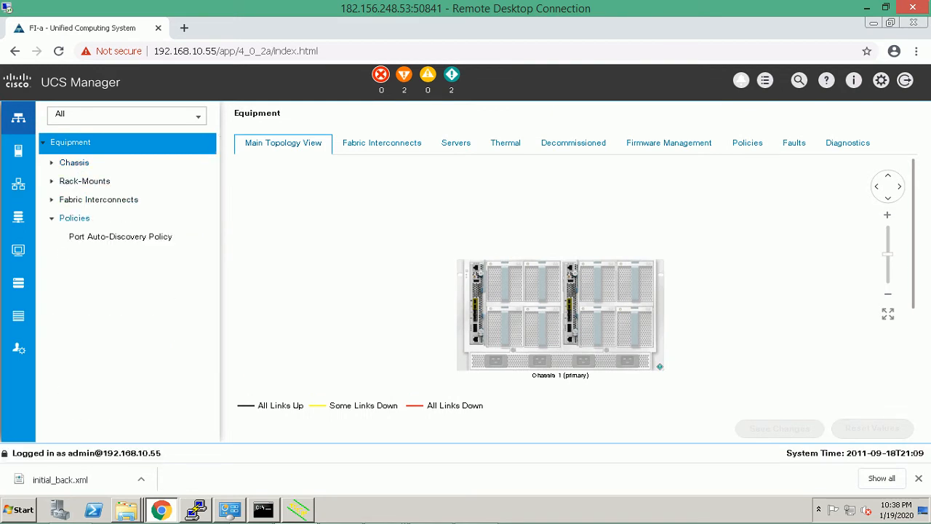
{"action": "left_click", "coordinate": [51, 218]}
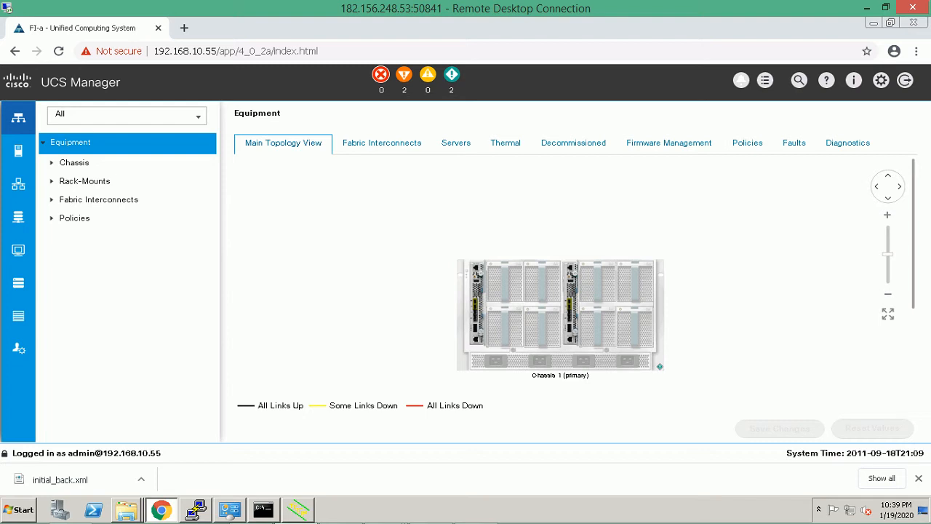
{"action": "left_click", "coordinate": [382, 143]}
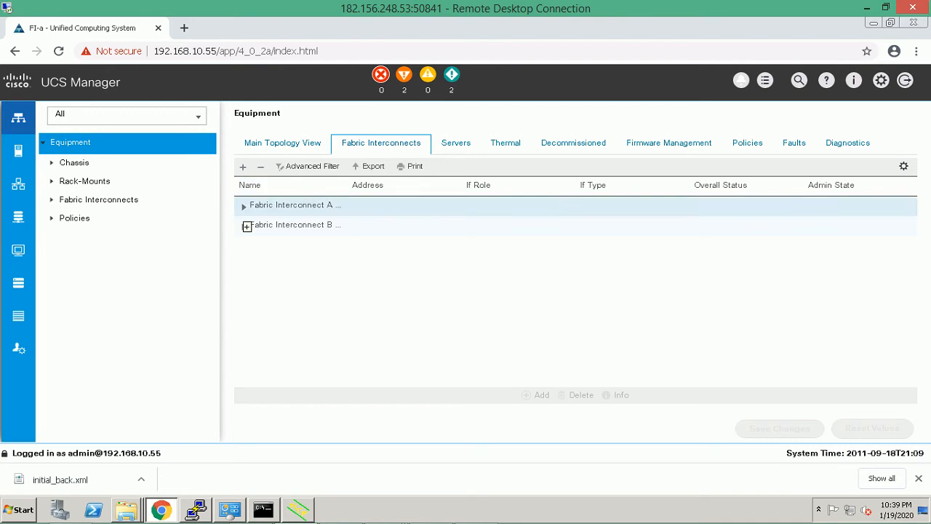
Expand Fabric Interconnect A's Fixed Module to review its Ethernet and FC ports.
{"action": "left_click", "coordinate": [244, 206]}
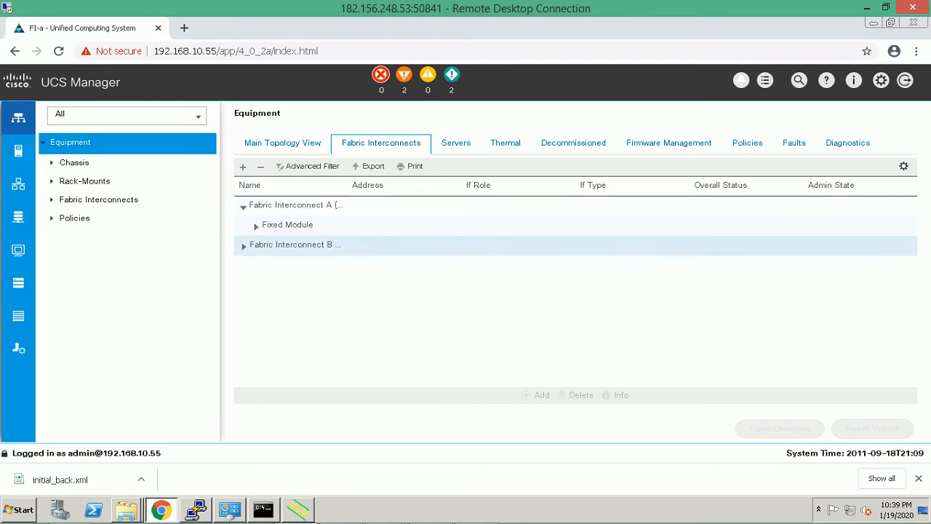
{"action": "left_click", "coordinate": [256, 226]}
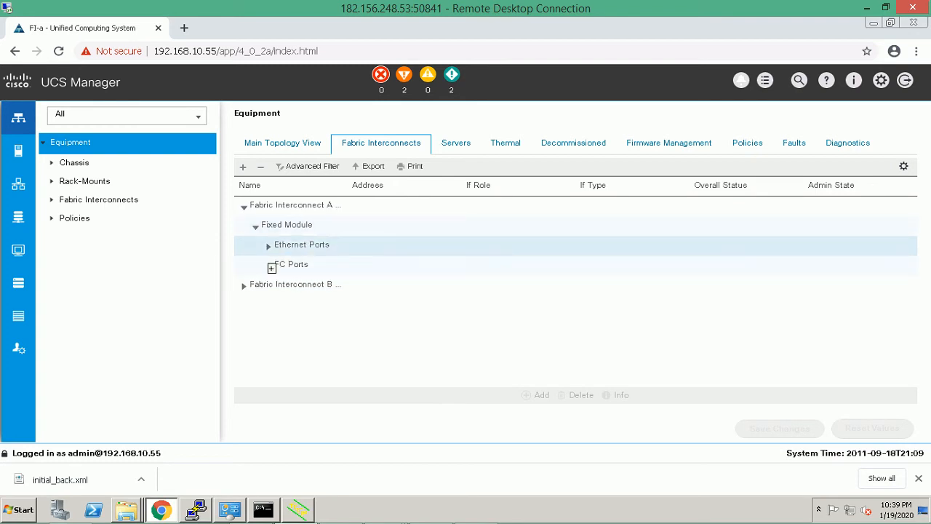
{"action": "left_click", "coordinate": [268, 246]}
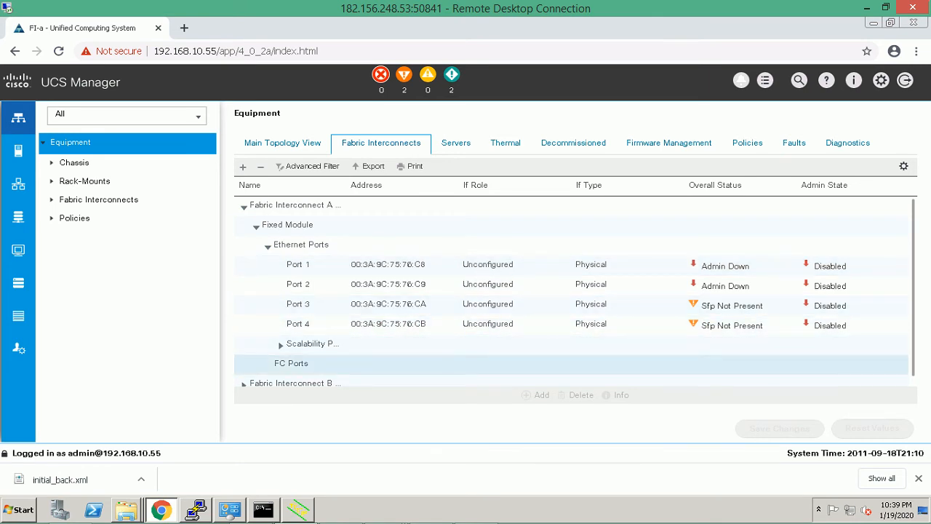
{"action": "left_click", "coordinate": [292, 364]}
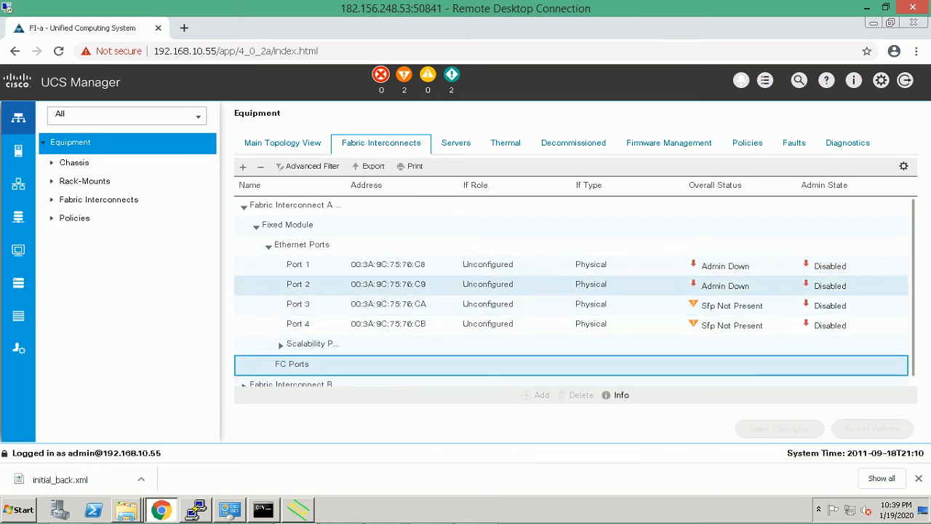
{"action": "scroll", "coordinate": [575, 291], "scroll_direction": "down", "scroll_amount": 1}
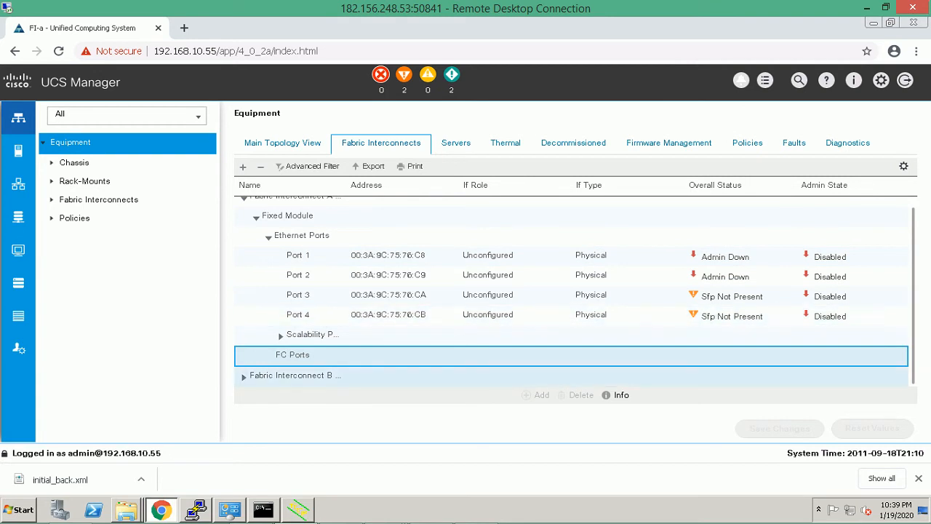
Review Fabric Interconnect B's Ethernet ports, then list the two blade servers in chassis 1.
{"action": "left_click", "coordinate": [243, 376]}
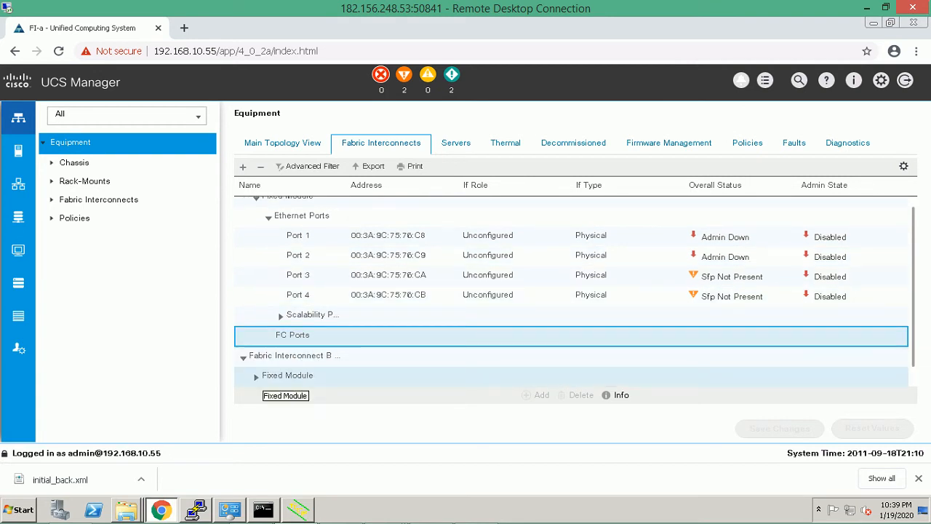
{"action": "left_click", "coordinate": [256, 376]}
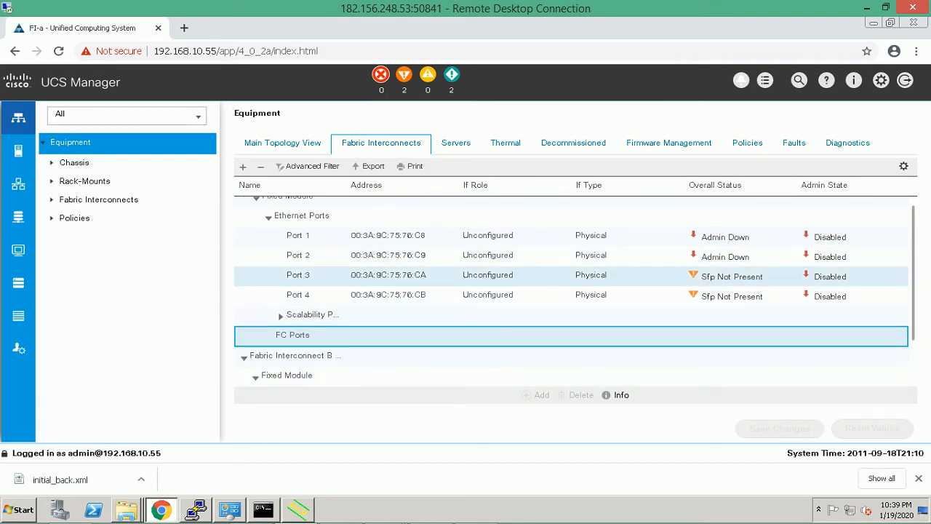
{"action": "scroll", "coordinate": [574, 289], "scroll_direction": "down", "scroll_amount": 1}
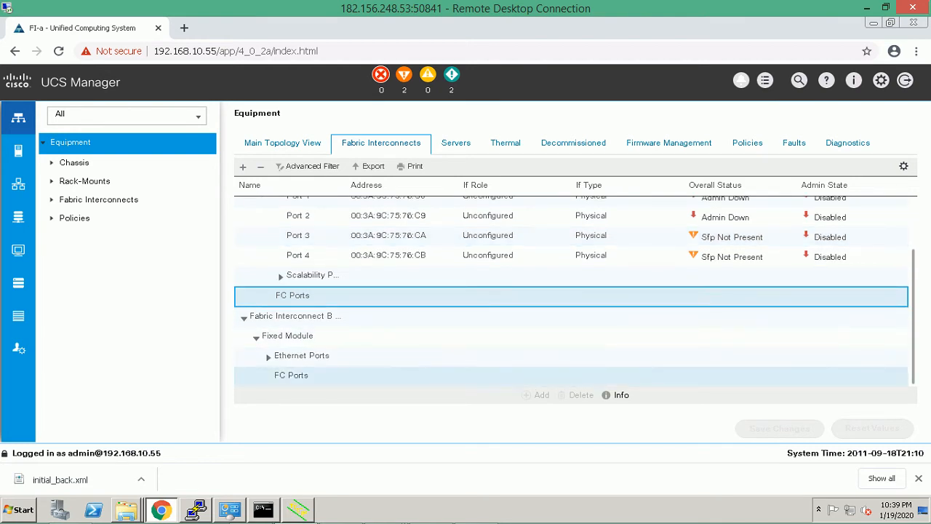
{"action": "left_click", "coordinate": [268, 356]}
{"action": "scroll", "coordinate": [267, 355], "scroll_direction": "down", "scroll_amount": 2}
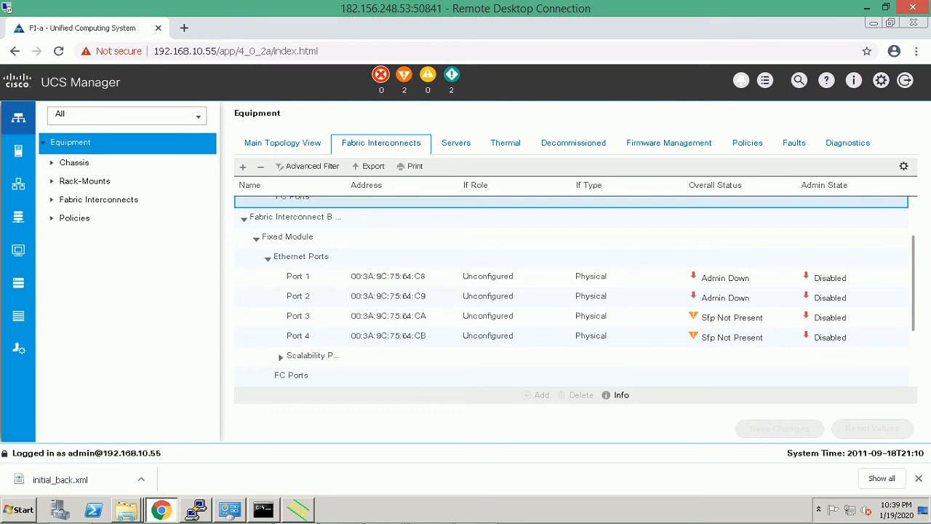
{"action": "left_click", "coordinate": [455, 143]}
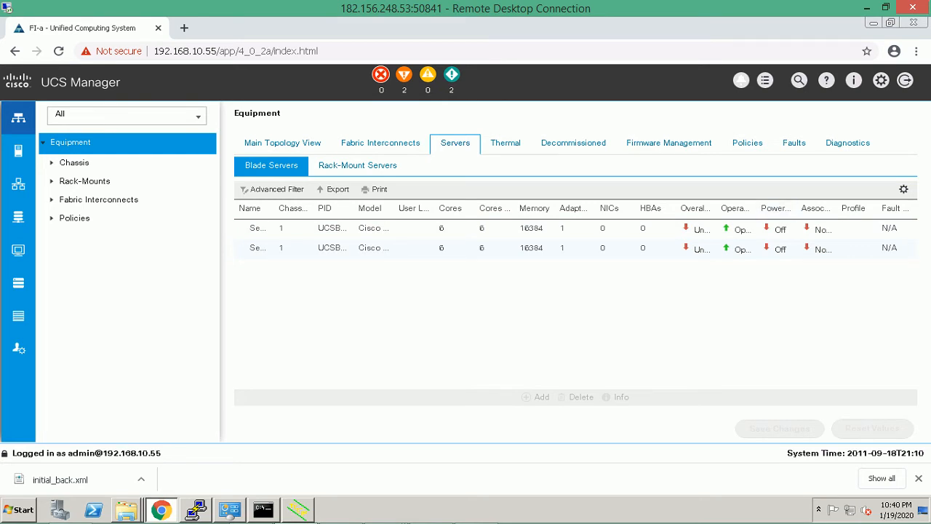
Check the Thermal table sorted by Model, then open the Chassis page's empty Service Profiles list.
{"action": "left_click", "coordinate": [504, 143]}
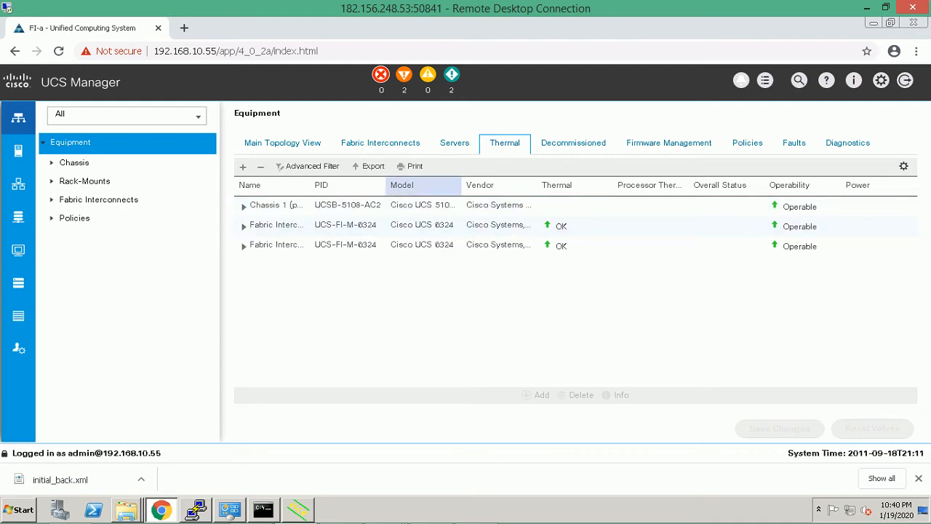
{"action": "left_click_drag", "start_coordinate": [391, 184], "coordinate": [415, 185]}
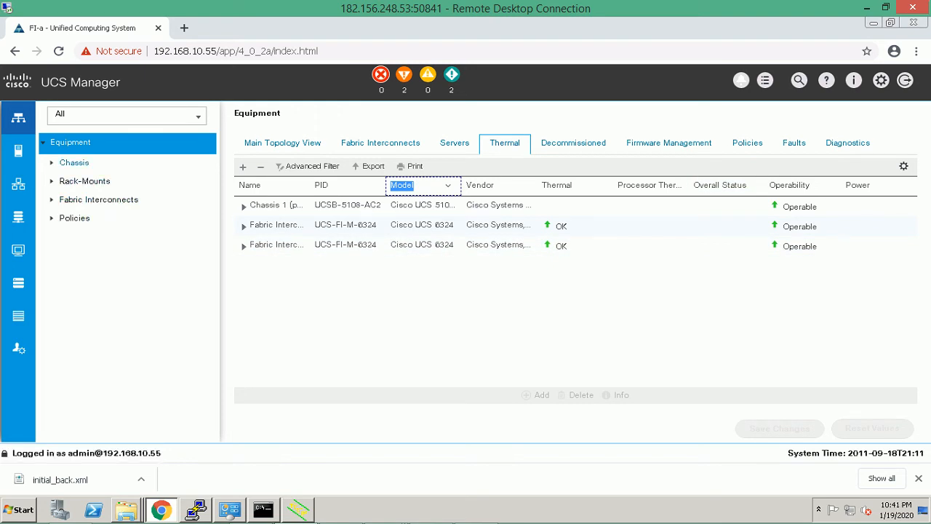
{"action": "left_click", "coordinate": [74, 162]}
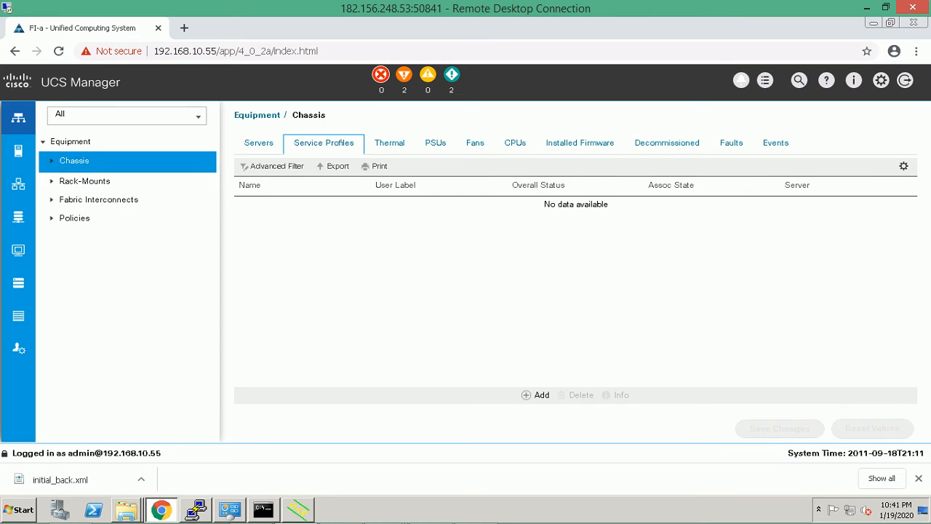
Expand Chassis 1 (primary)'s status details and display its hybrid cabling diagram.
{"action": "left_click", "coordinate": [51, 160]}
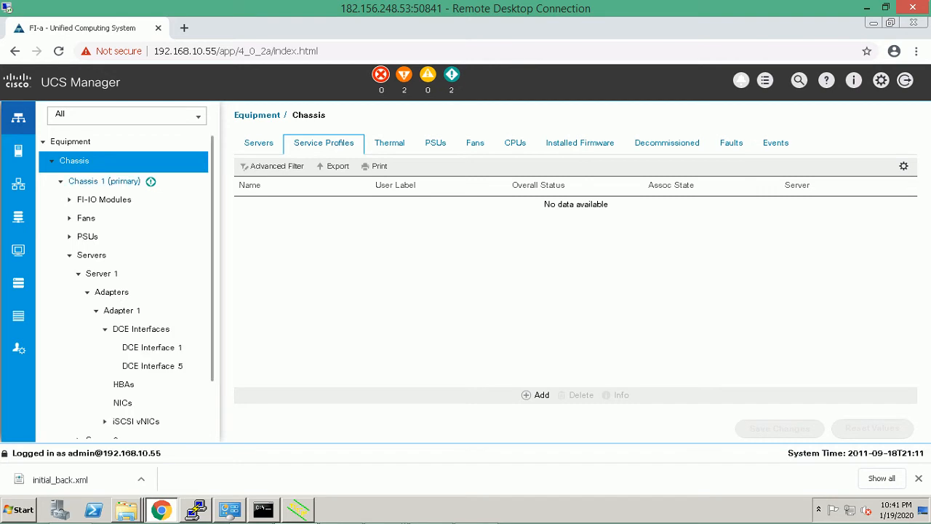
{"action": "left_click", "coordinate": [104, 181]}
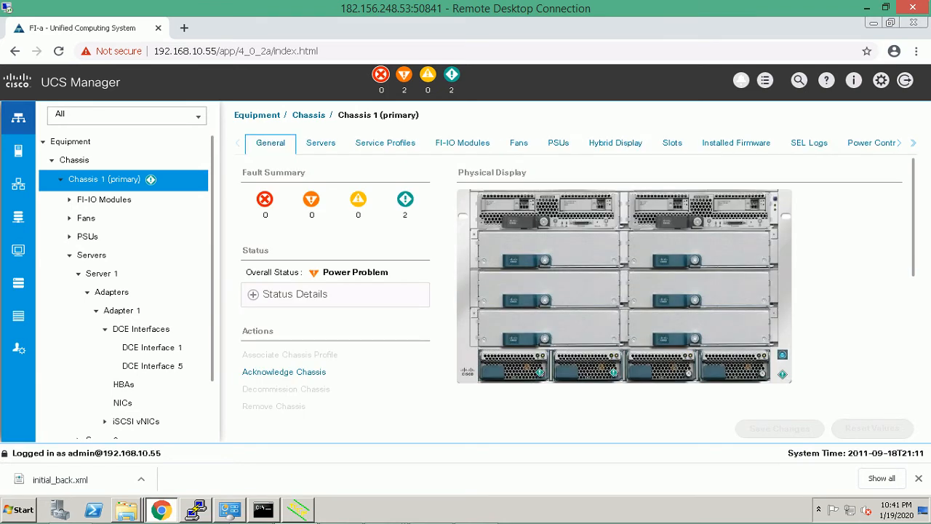
{"action": "left_click", "coordinate": [253, 294]}
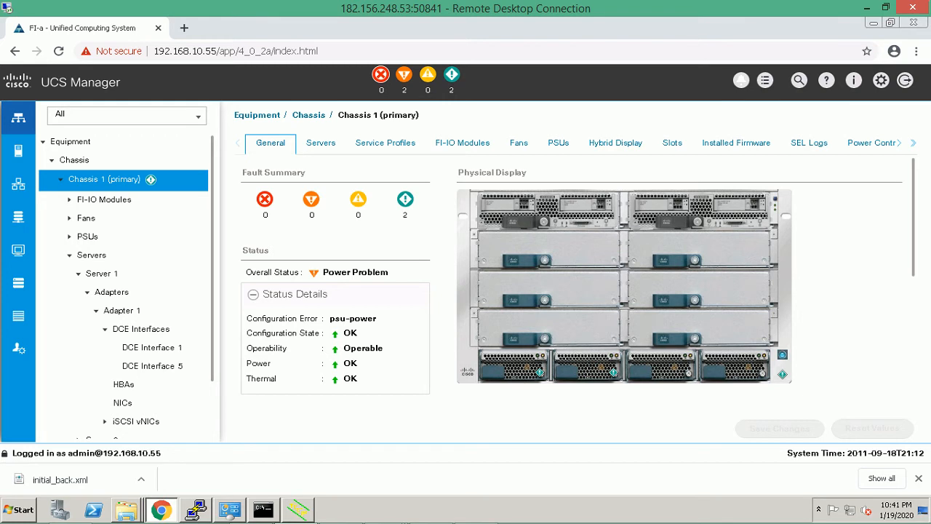
{"action": "left_click", "coordinate": [615, 143]}
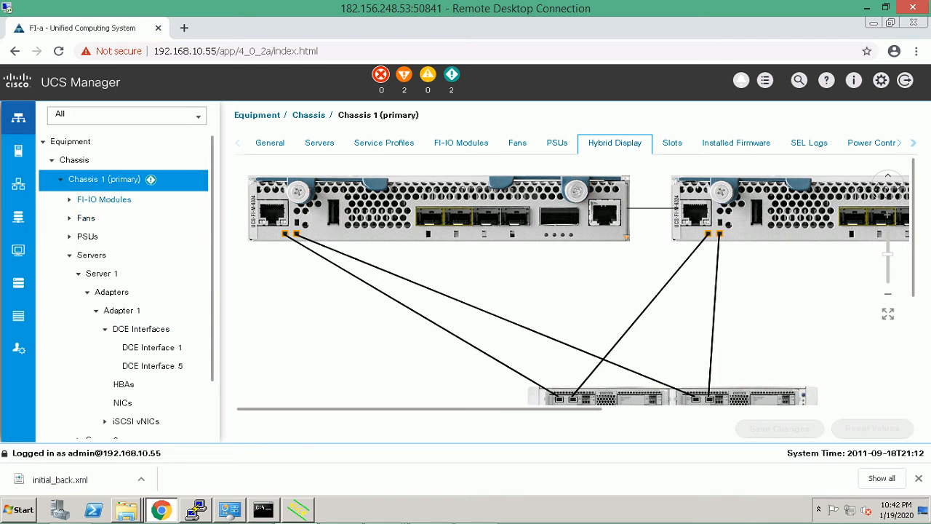
Expand FI-IO Module 1 down to its list of backplane ports.
{"action": "left_click", "coordinate": [69, 199]}
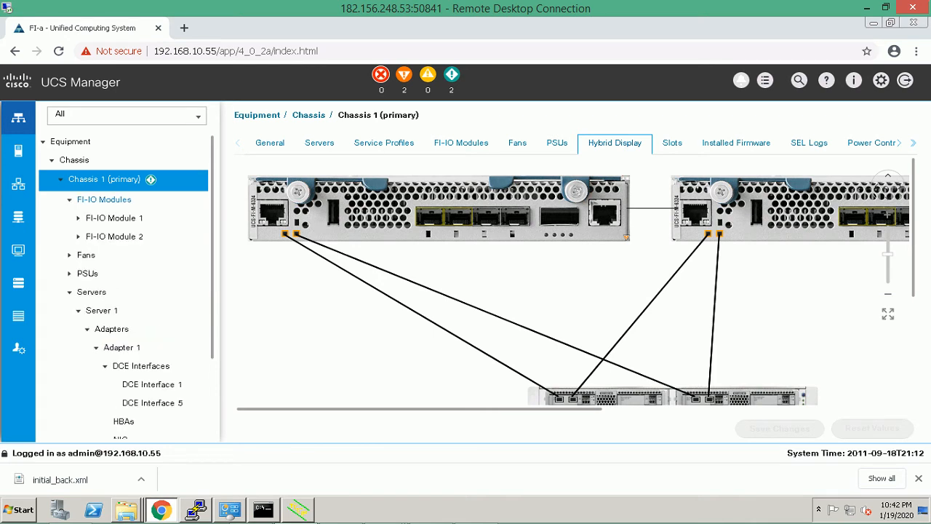
{"action": "left_click", "coordinate": [114, 217]}
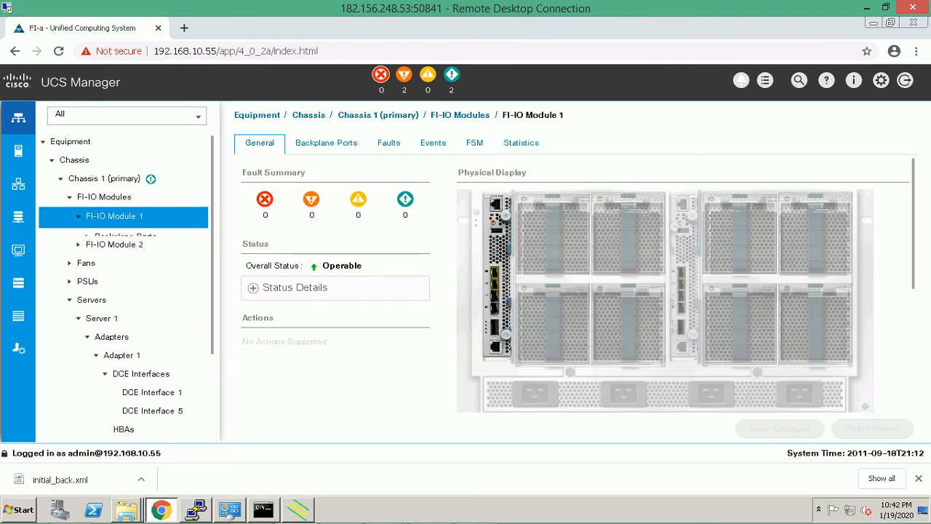
{"action": "left_click", "coordinate": [79, 217]}
{"action": "left_click", "coordinate": [87, 236]}
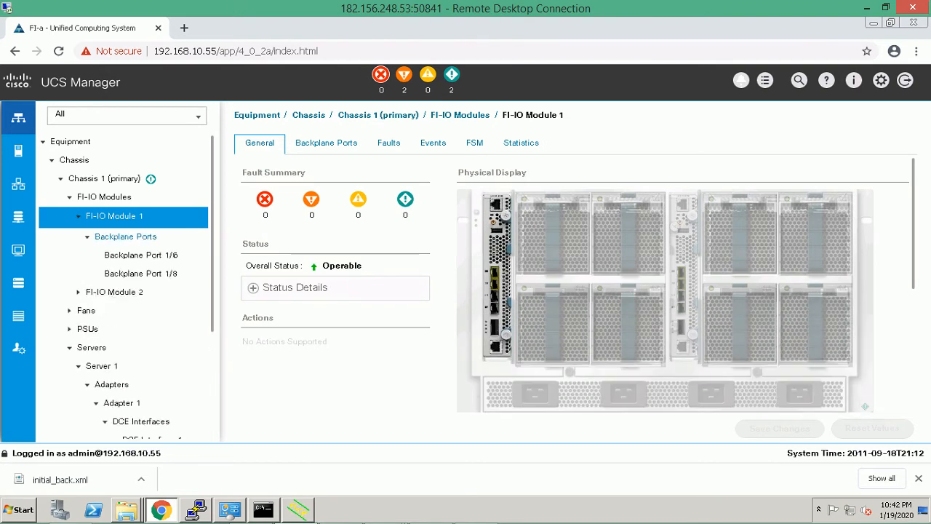
Inspect backplane ports 1/6 and 1/8, both link down, then open Server 1's General page.
{"action": "left_click", "coordinate": [140, 255]}
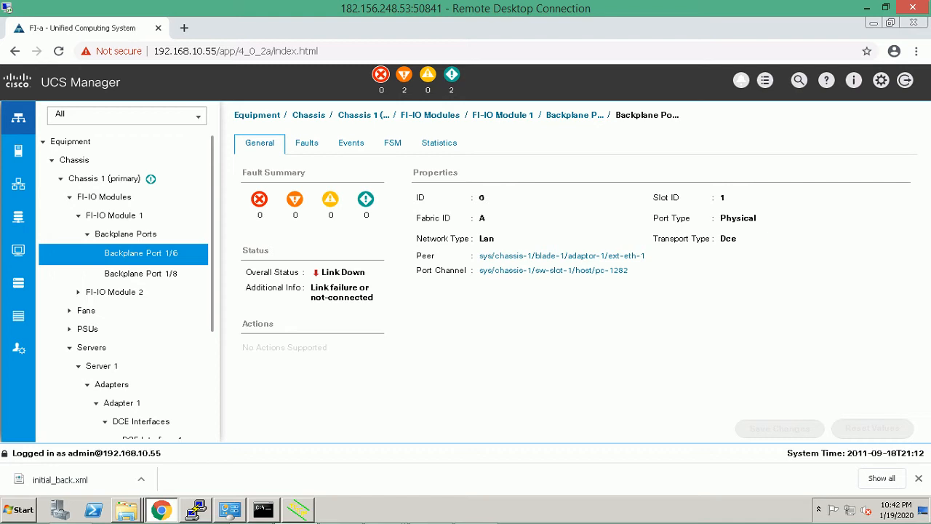
{"action": "left_click", "coordinate": [140, 273]}
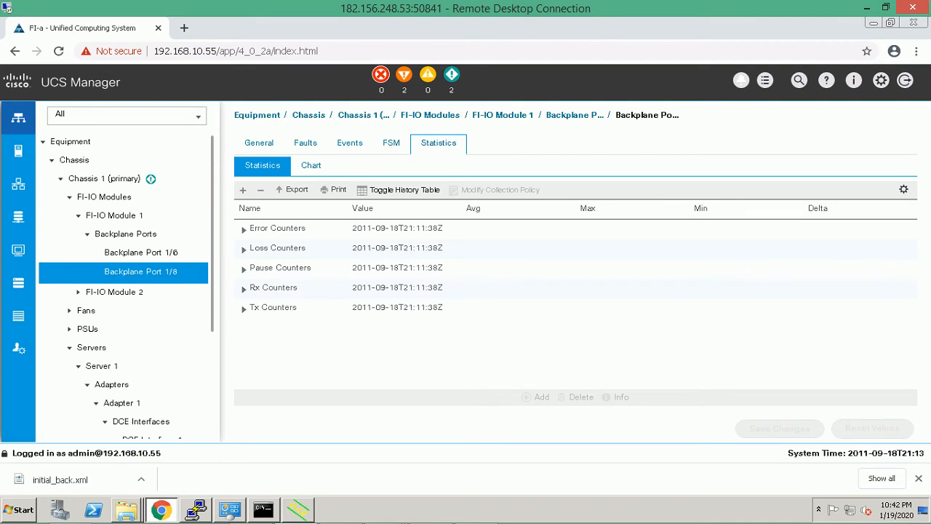
{"action": "left_click", "coordinate": [259, 143]}
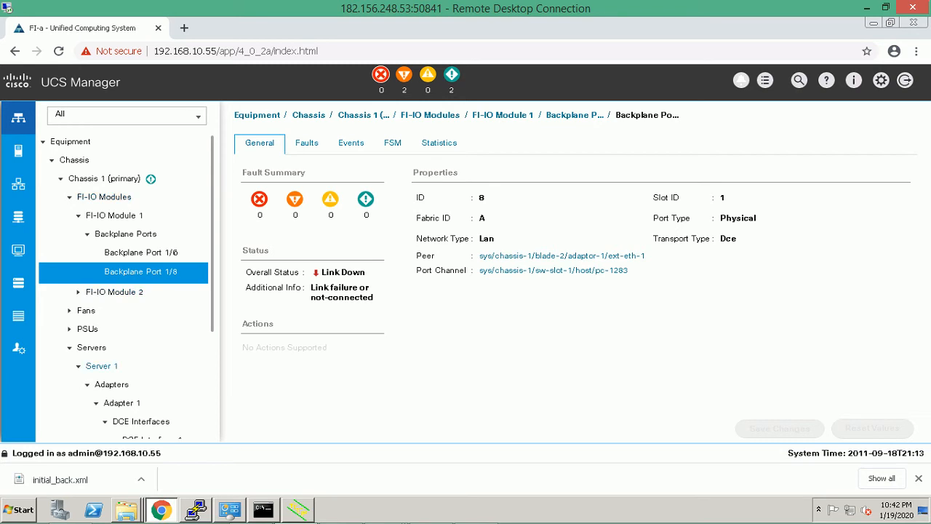
{"action": "left_click", "coordinate": [101, 366]}
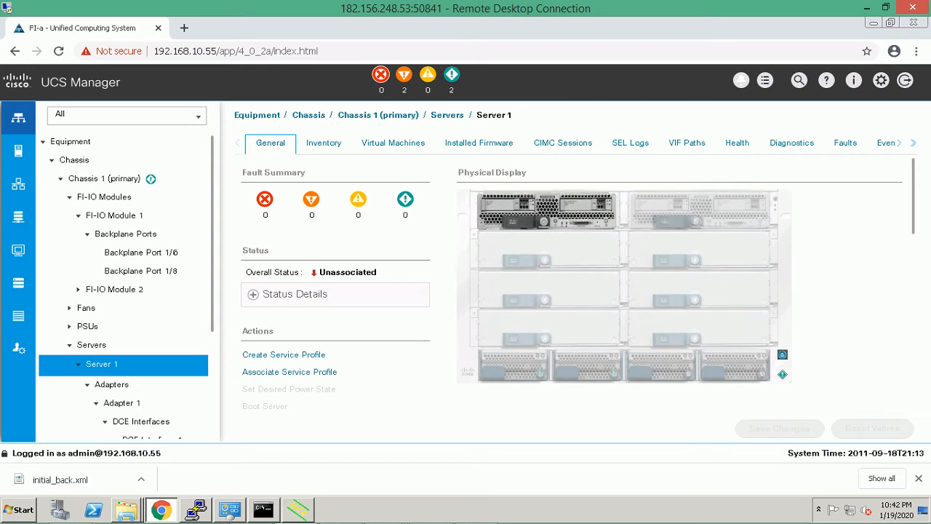
Expand Server 1's status details showing unassociated, powered off, then collapse FI-IO Modules.
{"action": "left_click", "coordinate": [253, 294]}
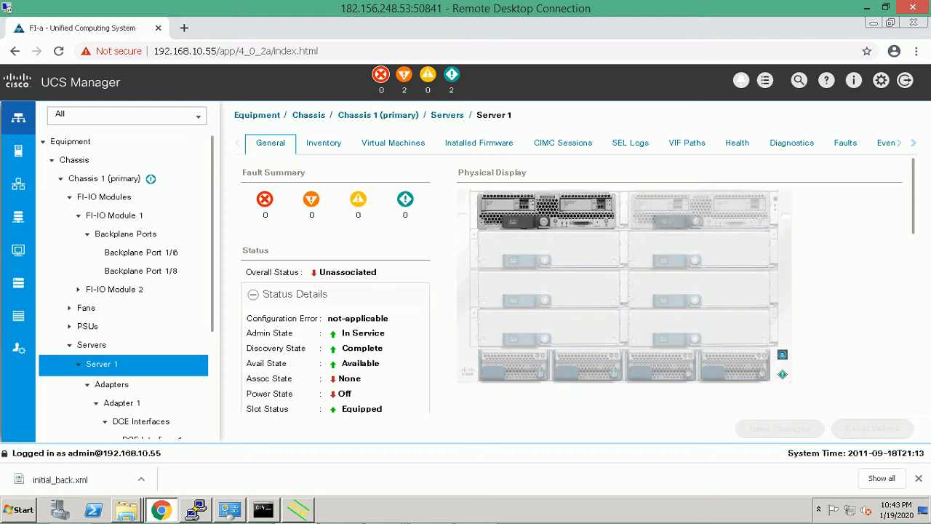
{"action": "scroll", "coordinate": [126, 286], "scroll_direction": "down", "scroll_amount": 3}
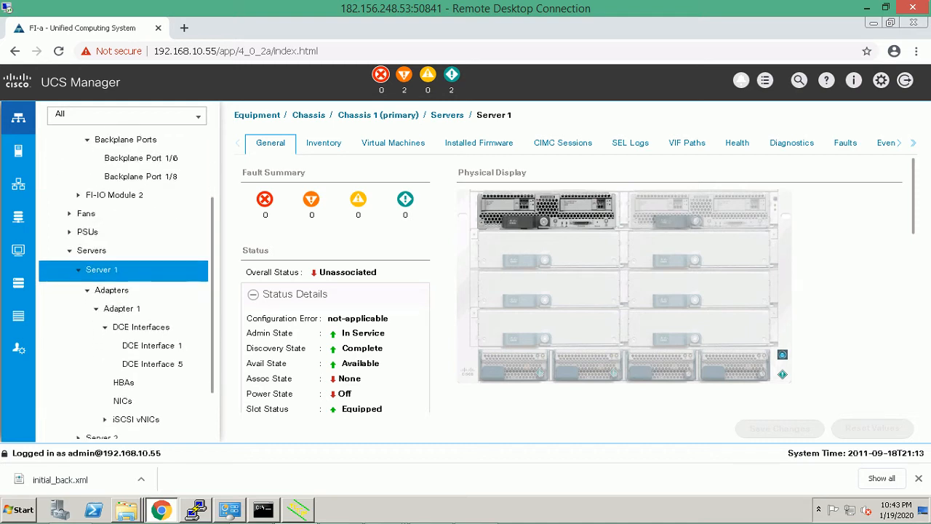
{"action": "scroll", "coordinate": [123, 287], "scroll_direction": "down", "scroll_amount": 2}
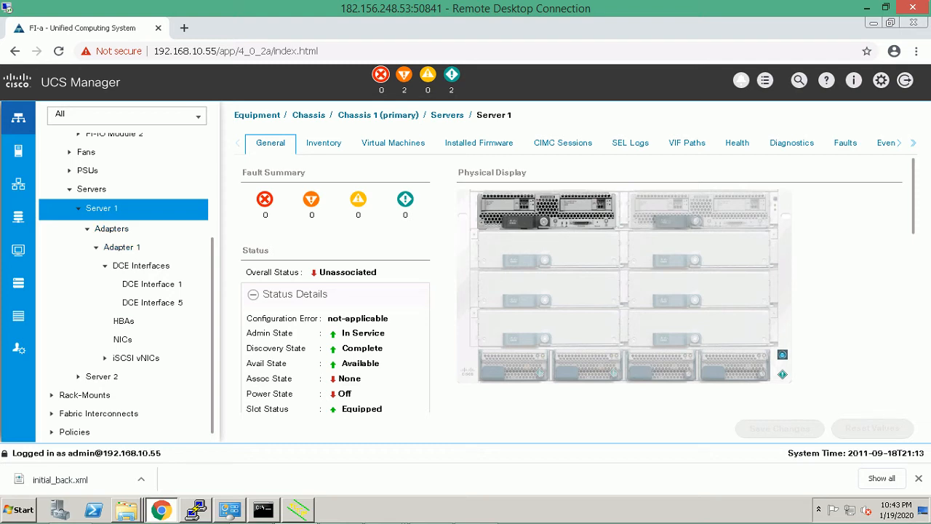
{"action": "scroll", "coordinate": [124, 284], "scroll_direction": "up", "scroll_amount": 5}
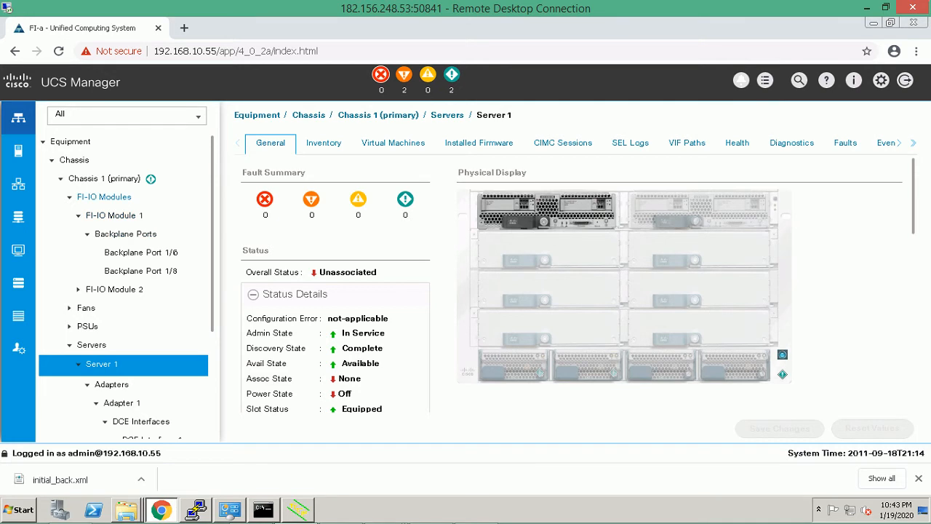
{"action": "left_click", "coordinate": [69, 196]}
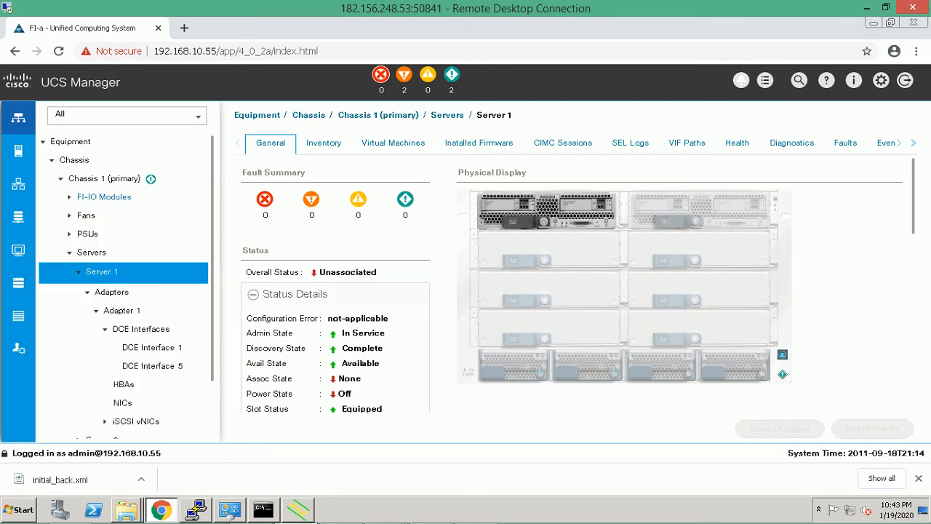
Open Fabric Interconnect A's Ethernet Port 1, showing Admin Down, Access mode, unconfigured role.
{"action": "left_click", "coordinate": [60, 178]}
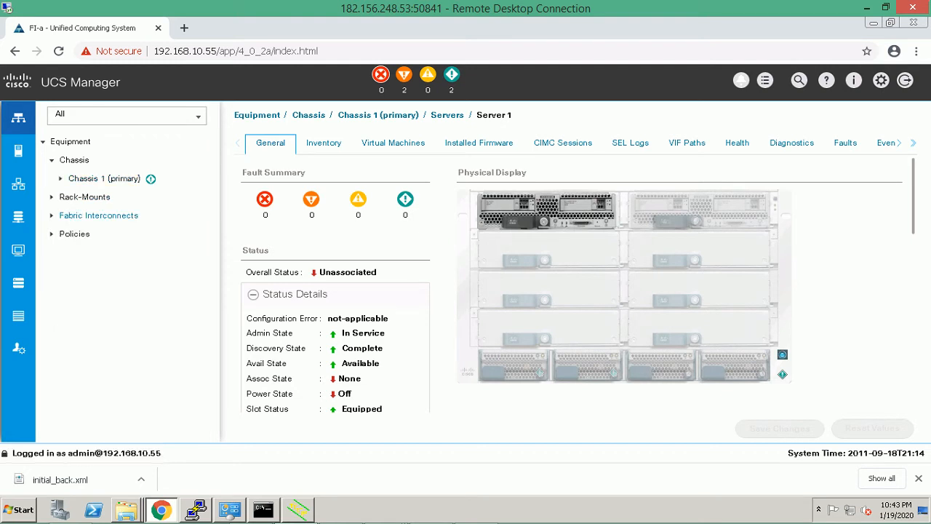
{"action": "left_click", "coordinate": [51, 216]}
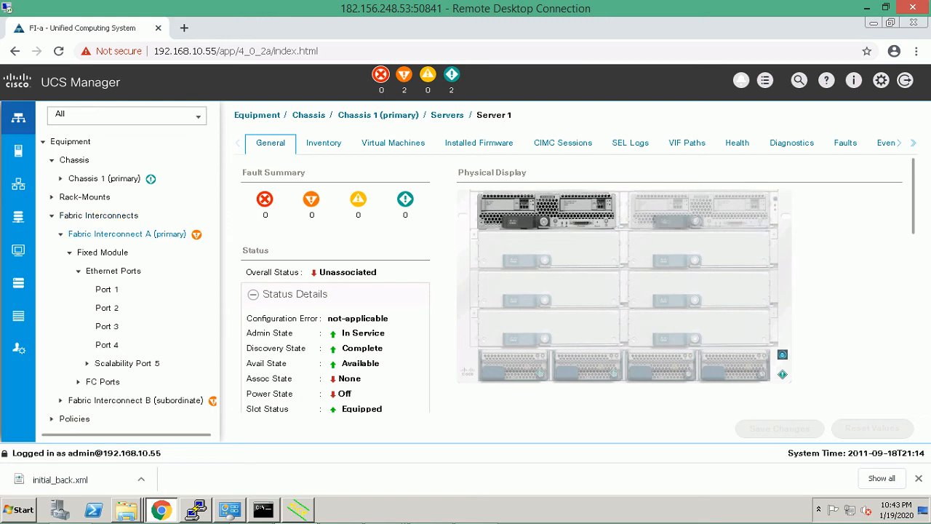
{"action": "left_click", "coordinate": [106, 289]}
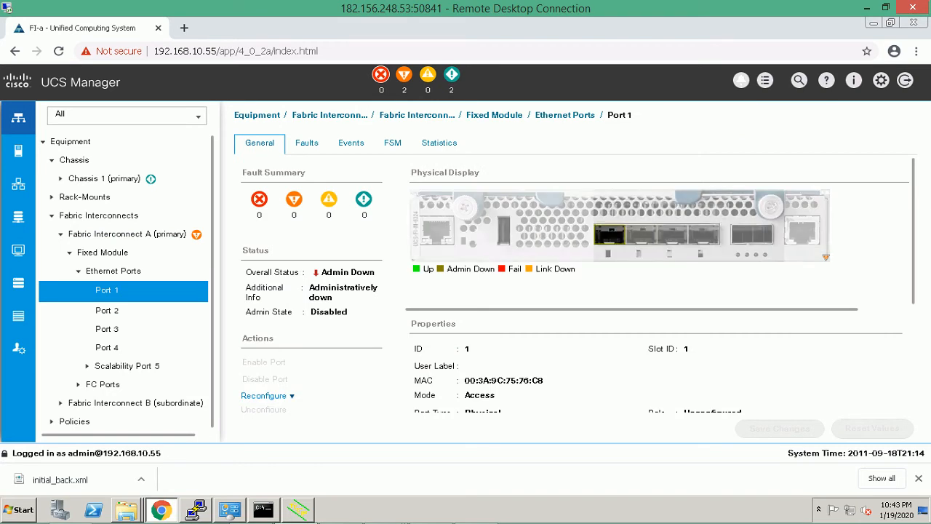
{"action": "scroll", "coordinate": [575, 284], "scroll_direction": "down", "scroll_amount": 2}
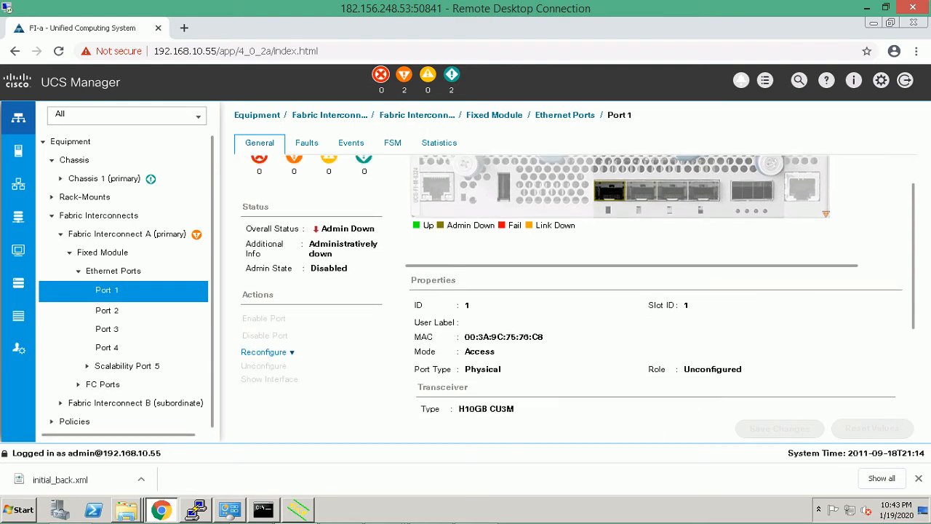
Configure Fabric Interconnect A's Ethernet Port 1 as an uplink port, then select Port 2.
{"action": "left_click", "coordinate": [266, 352]}
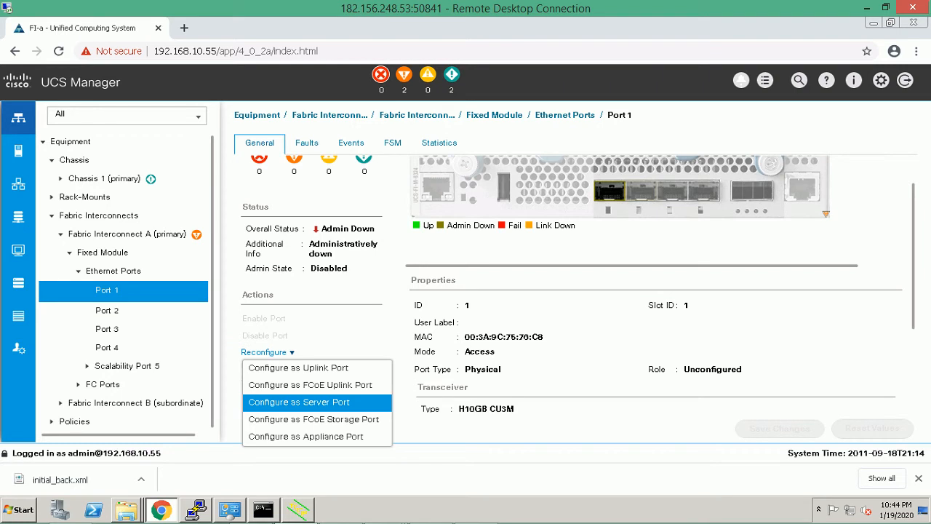
{"action": "left_click", "coordinate": [299, 368]}
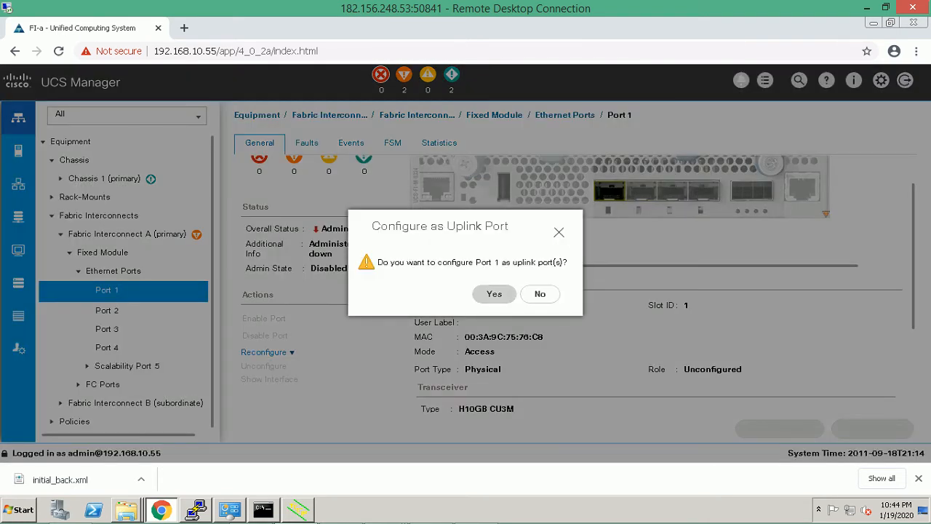
{"action": "left_click", "coordinate": [494, 293]}
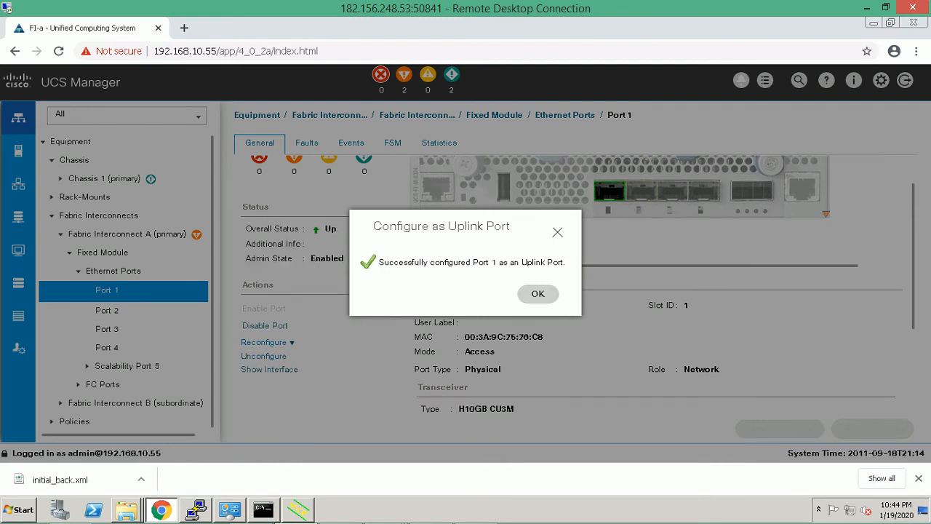
{"action": "left_click", "coordinate": [537, 293]}
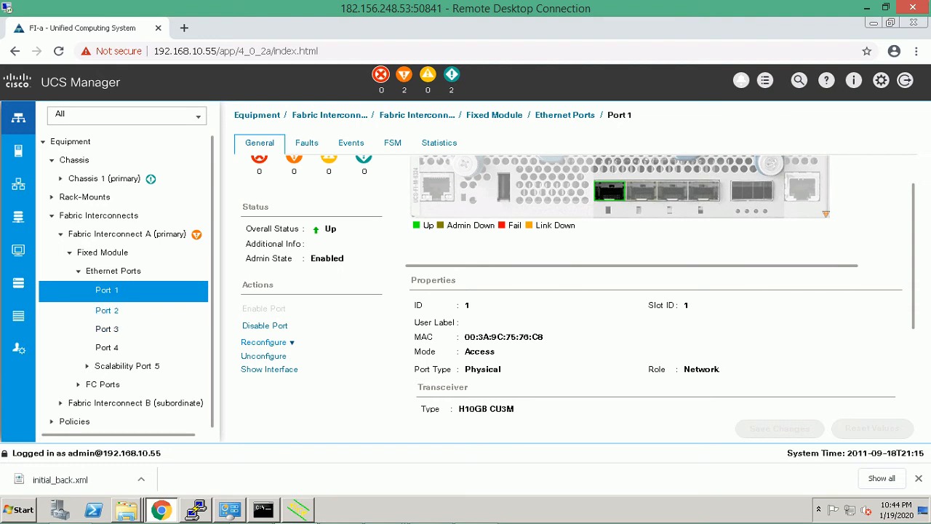
{"action": "left_click", "coordinate": [107, 310]}
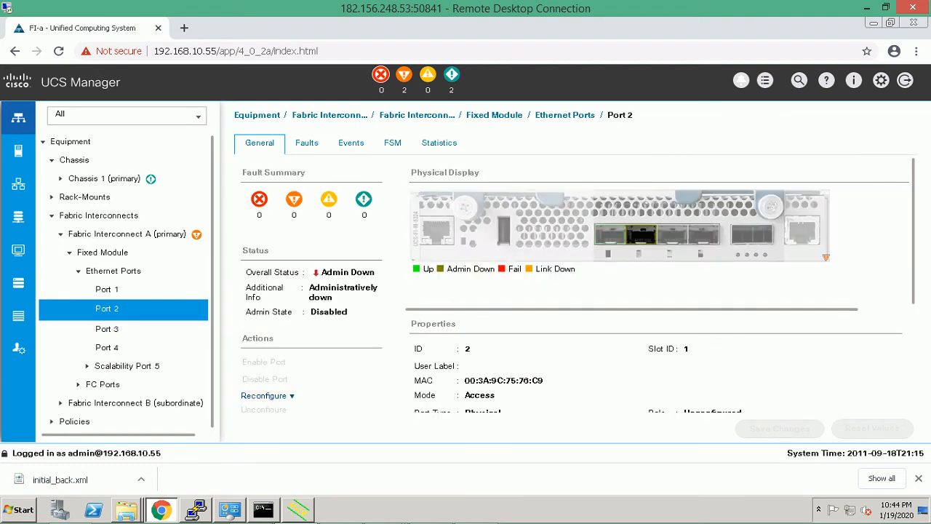
Reconfigure Fabric Interconnect A's Port 2 as an uplink port, then collapse Fabric Interconnect A.
{"action": "left_click", "coordinate": [263, 395]}
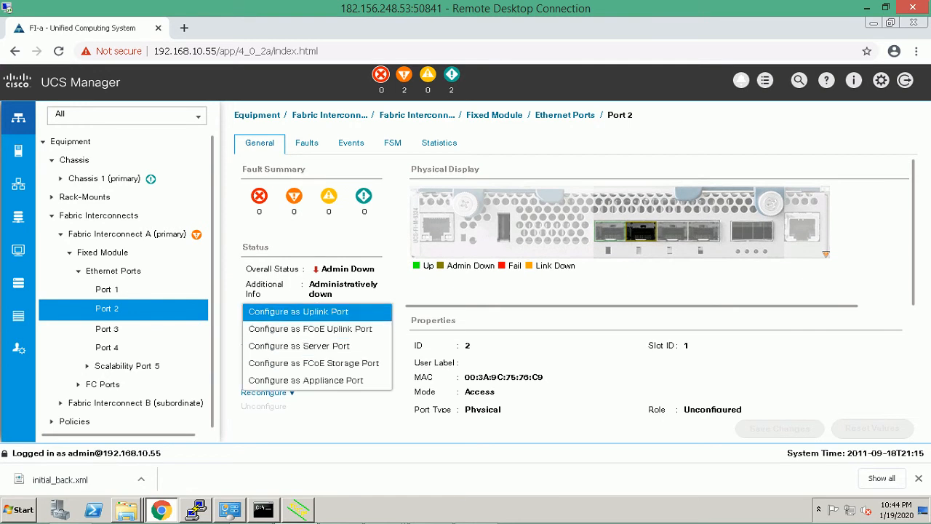
{"action": "left_click", "coordinate": [298, 311]}
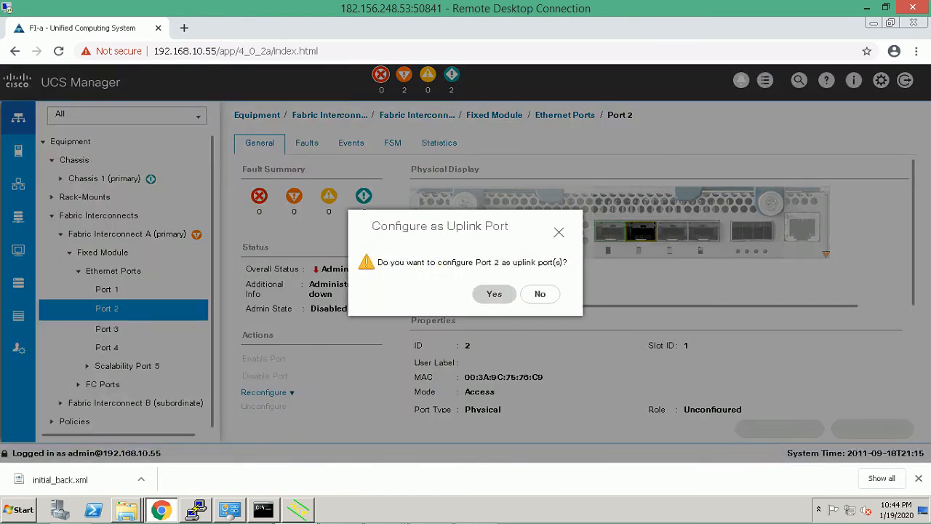
{"action": "left_click", "coordinate": [493, 293]}
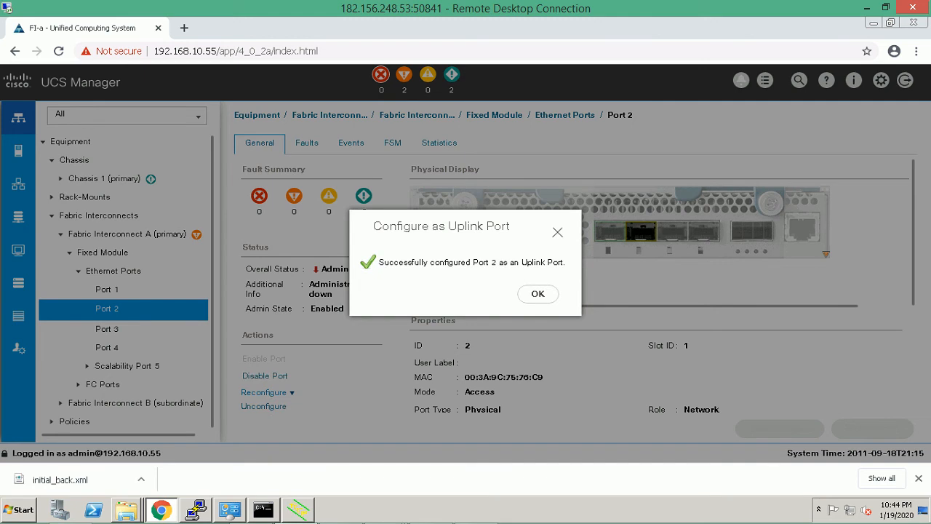
{"action": "left_click", "coordinate": [538, 293]}
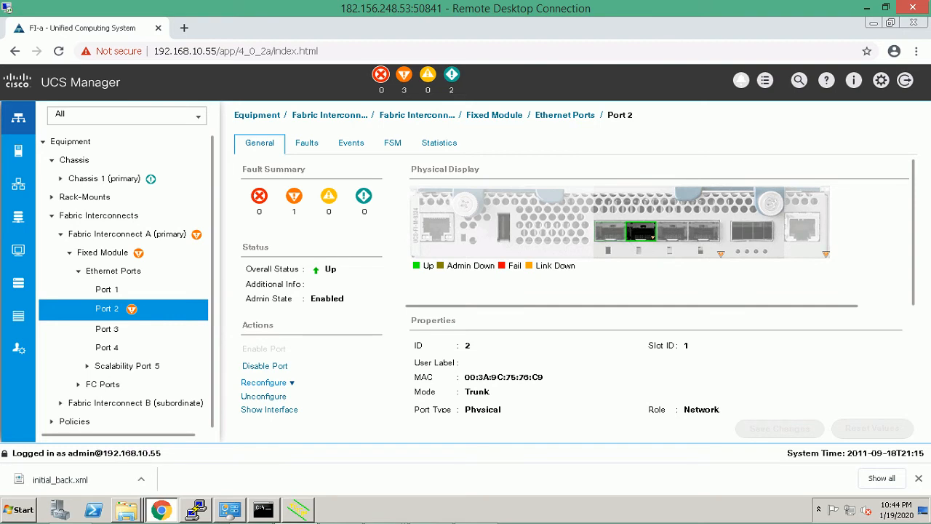
{"action": "scroll", "coordinate": [575, 284], "scroll_direction": "down", "scroll_amount": 1}
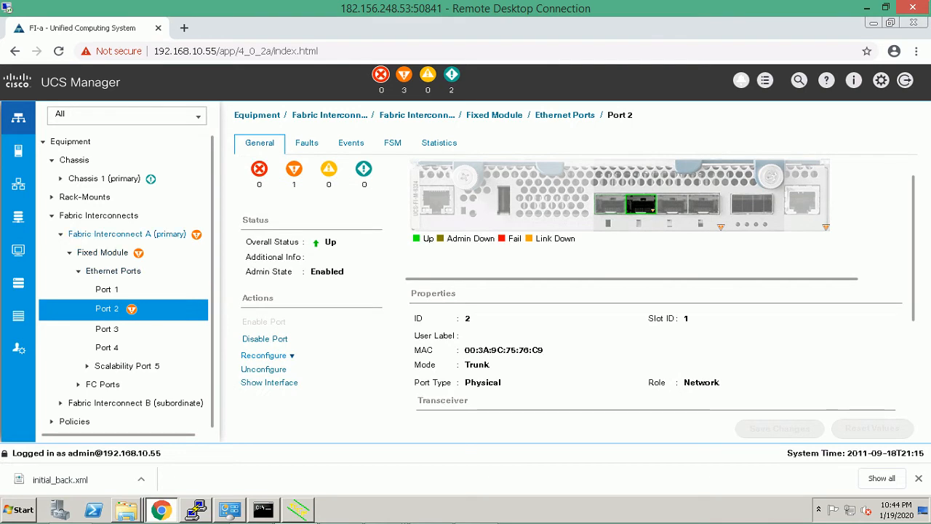
{"action": "left_click", "coordinate": [61, 235]}
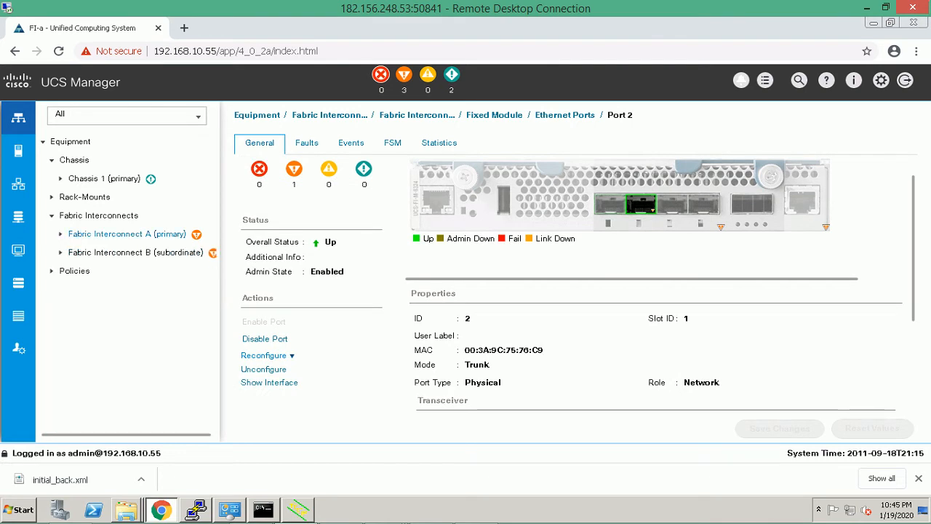
Expand Fabric Interconnect B and configure its Ethernet Port 1 as an uplink port.
{"action": "left_click", "coordinate": [61, 252]}
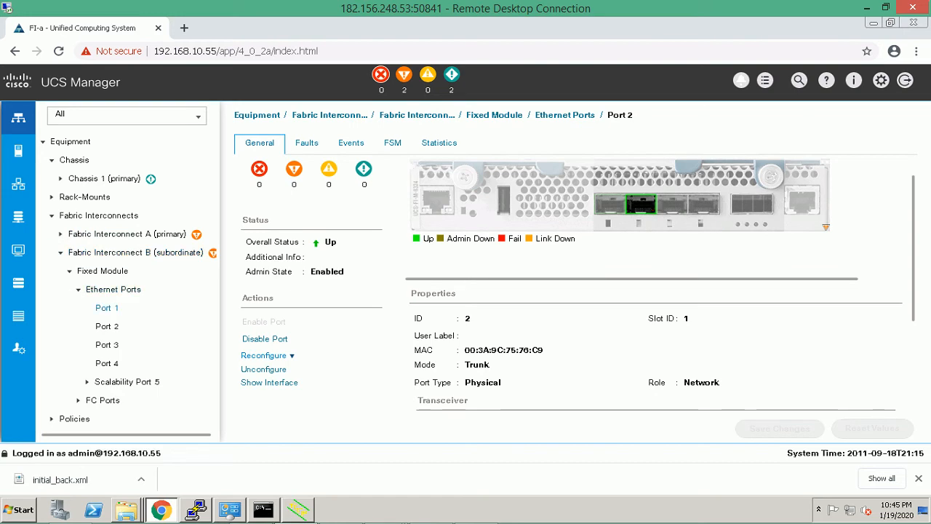
{"action": "left_click", "coordinate": [107, 308]}
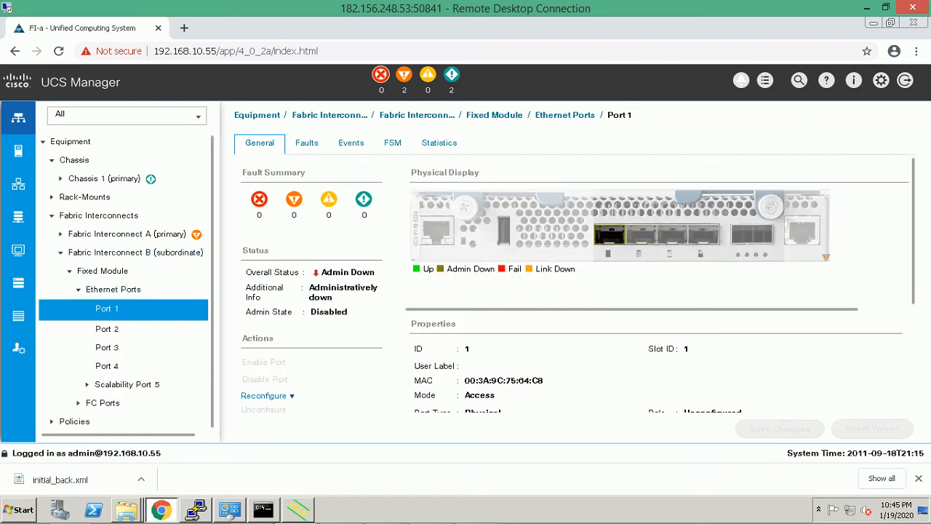
{"action": "left_click", "coordinate": [264, 395]}
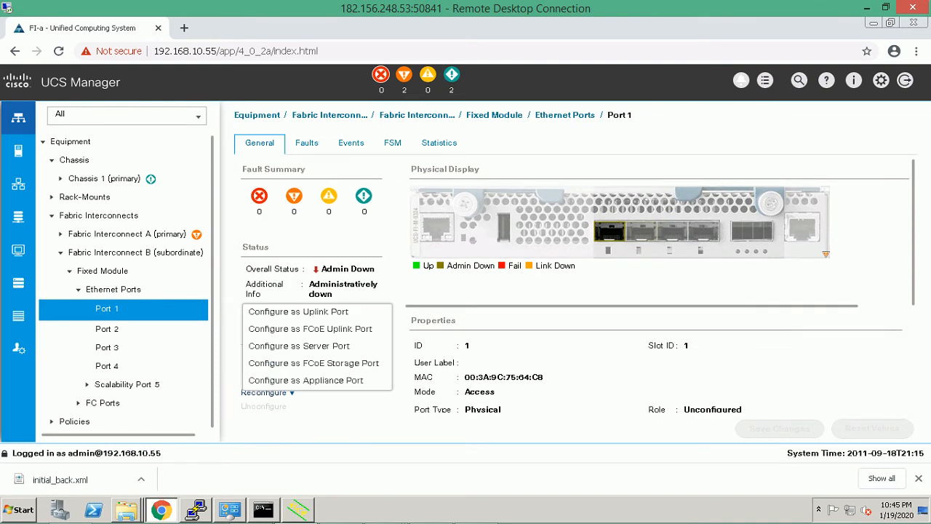
{"action": "left_click", "coordinate": [298, 311]}
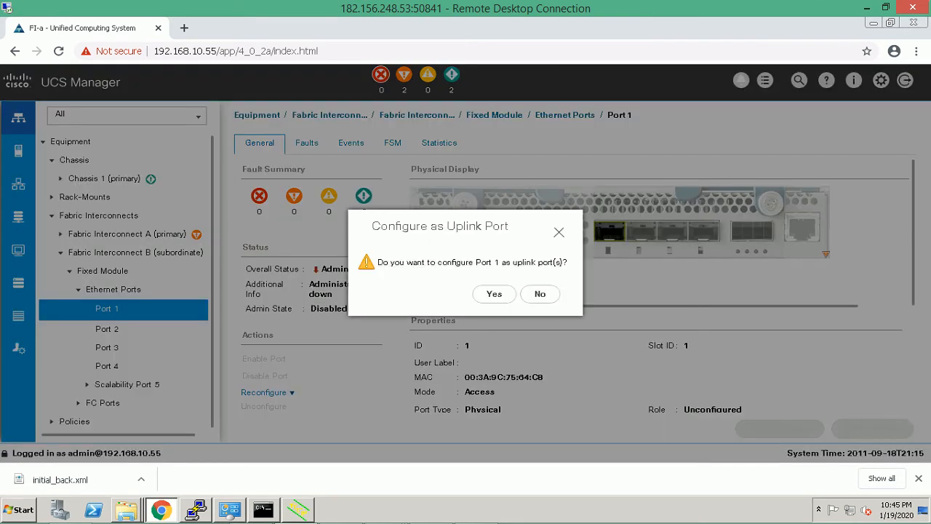
{"action": "left_click", "coordinate": [494, 293]}
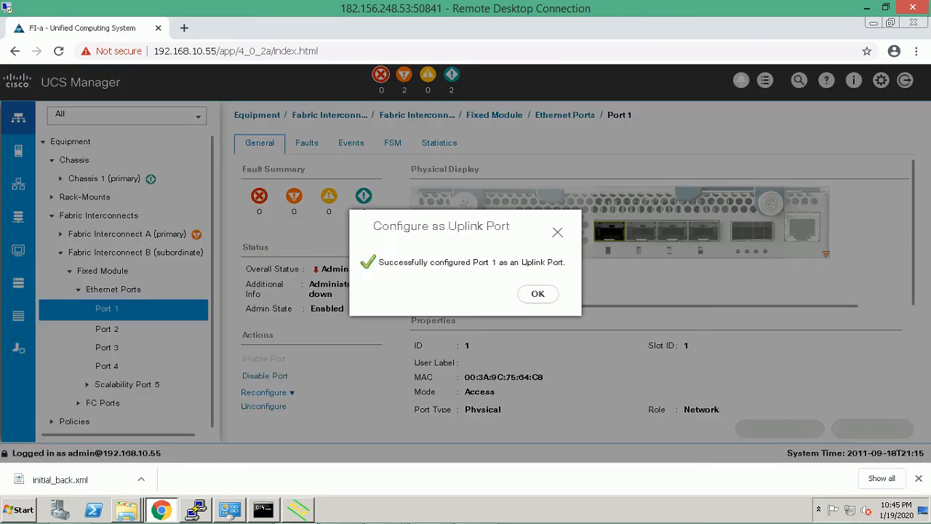
{"action": "left_click", "coordinate": [537, 293]}
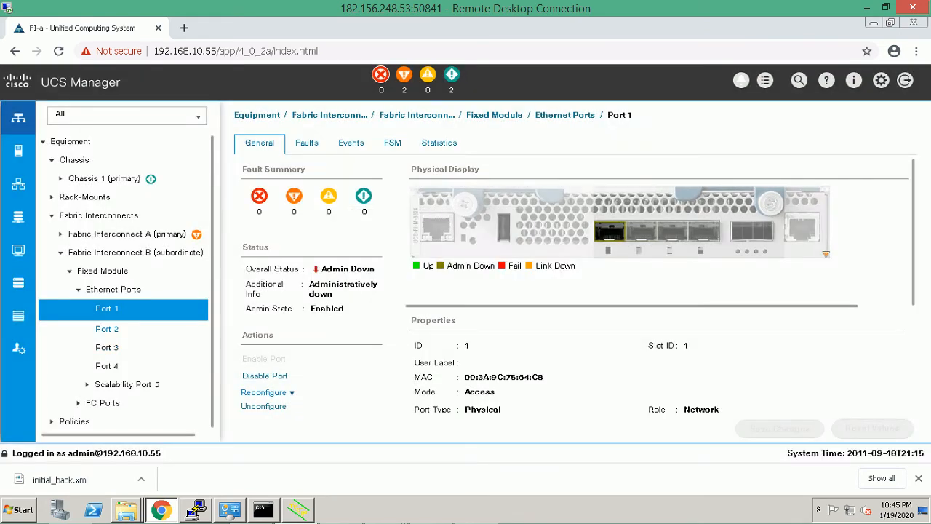
Configure Fabric Interconnect B's Port 2 as an uplink port as well, then revisit Port 1.
{"action": "left_click", "coordinate": [107, 329]}
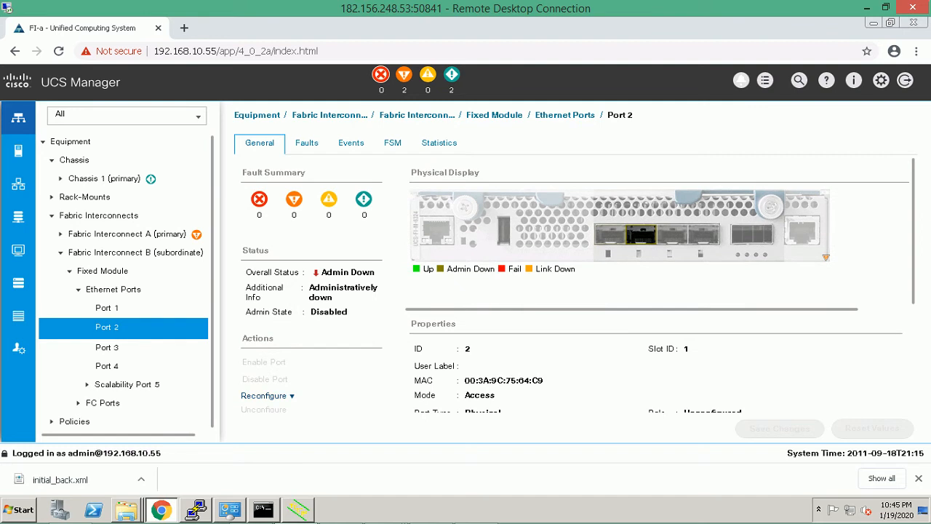
{"action": "left_click", "coordinate": [263, 395]}
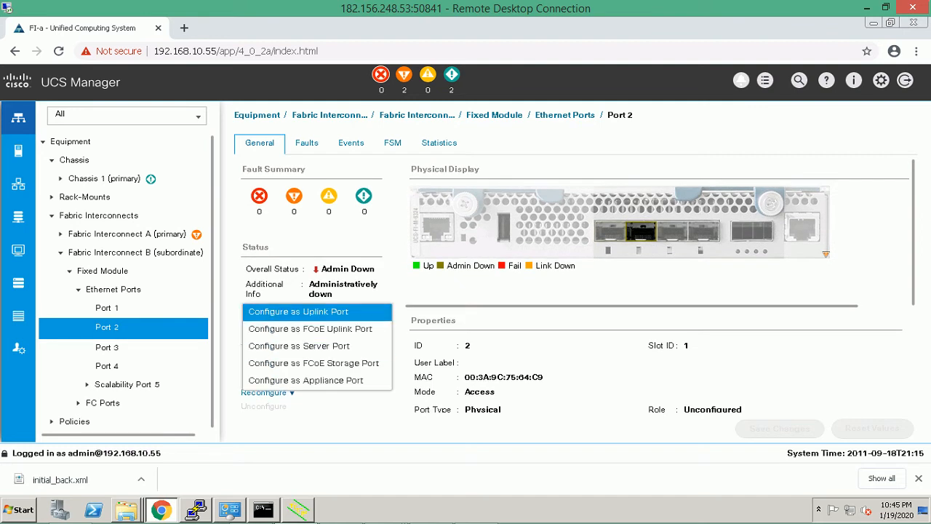
{"action": "left_click", "coordinate": [298, 311]}
{"action": "left_click", "coordinate": [494, 293]}
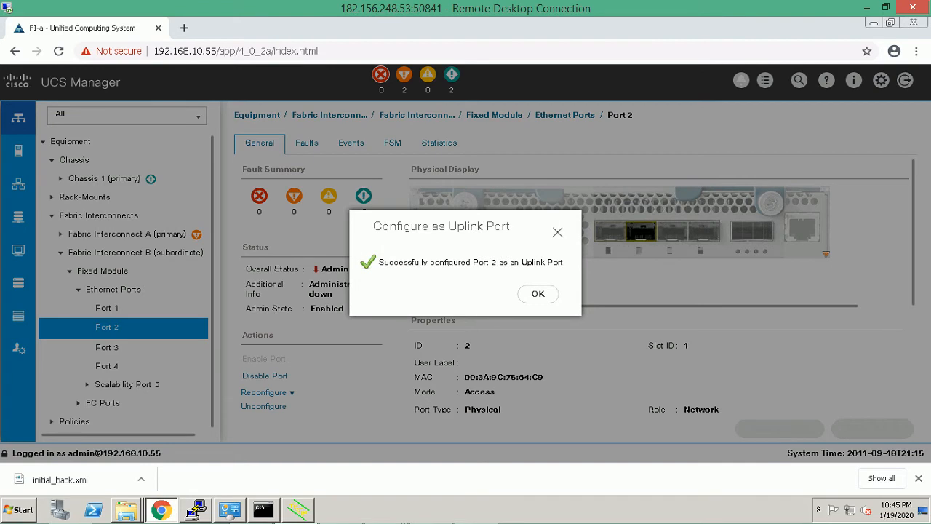
{"action": "left_click", "coordinate": [537, 294]}
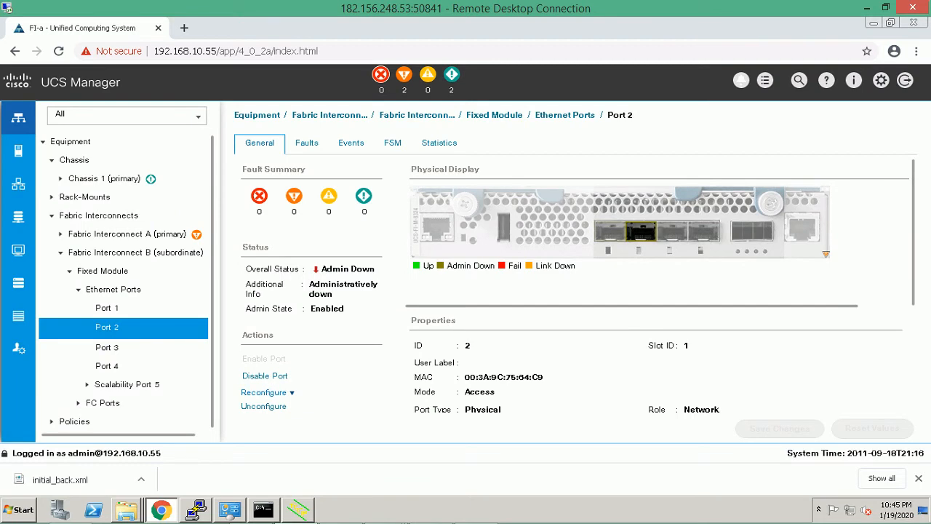
{"action": "left_click", "coordinate": [107, 308]}
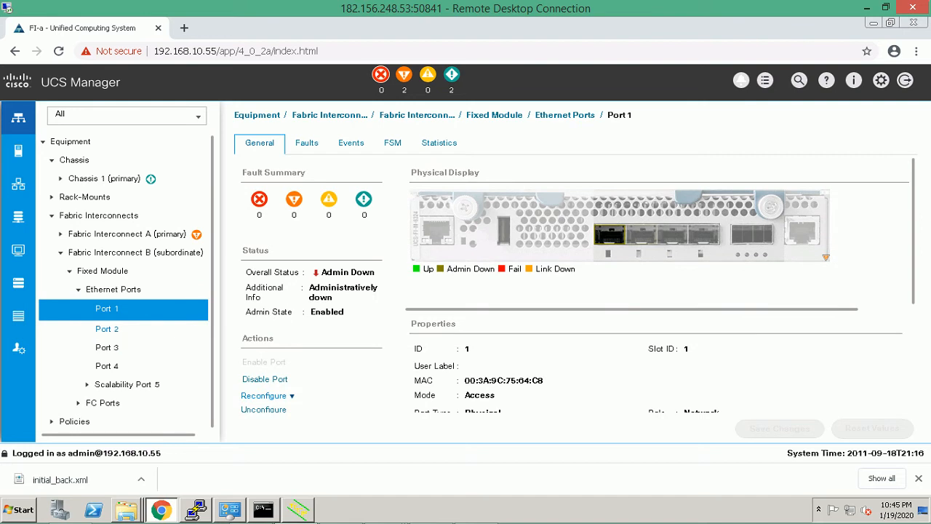
Check Ports 1 and 2 on both fabric interconnects; Fabric B's Port 1 shows Link Down.
{"action": "left_click", "coordinate": [107, 328]}
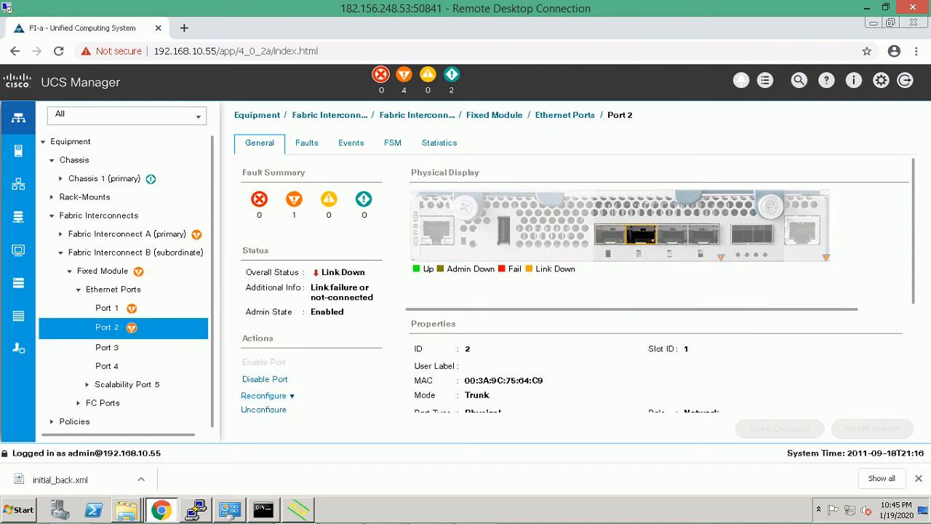
{"action": "left_click", "coordinate": [107, 308]}
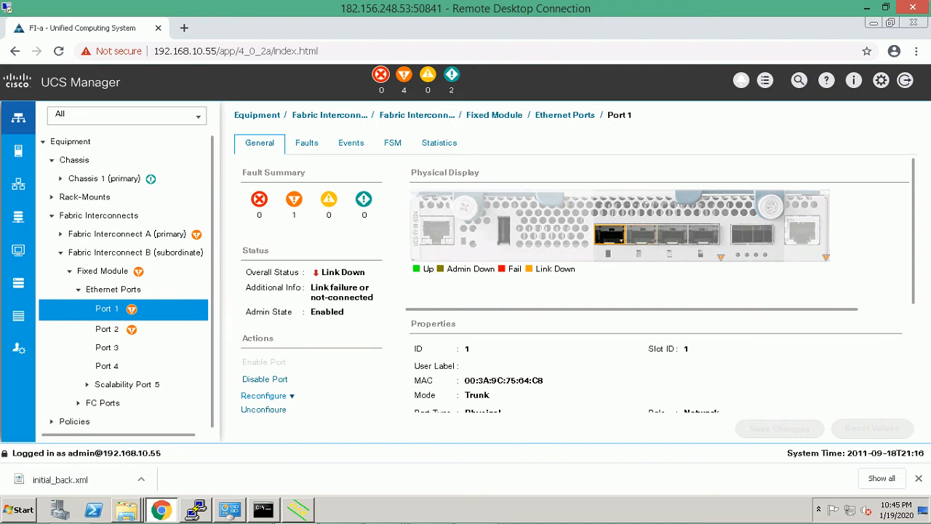
{"action": "left_click", "coordinate": [107, 329]}
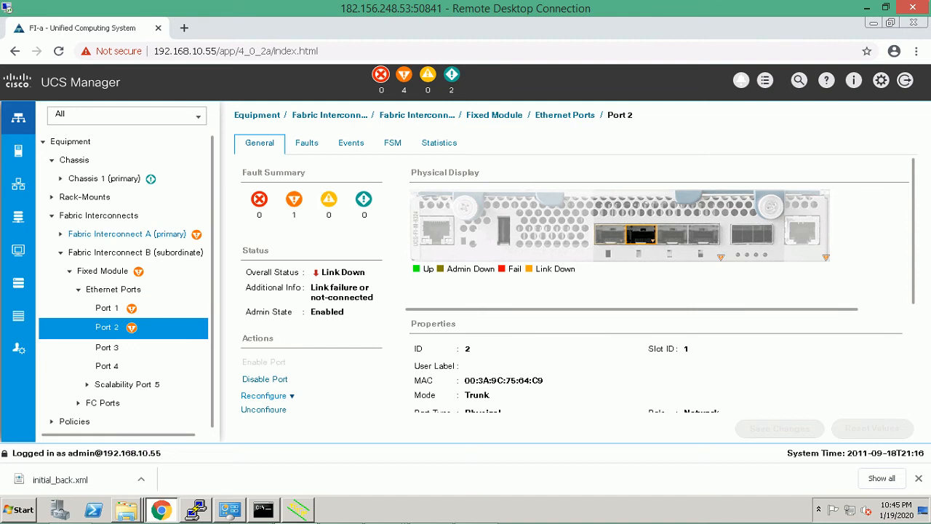
{"action": "left_click", "coordinate": [60, 234]}
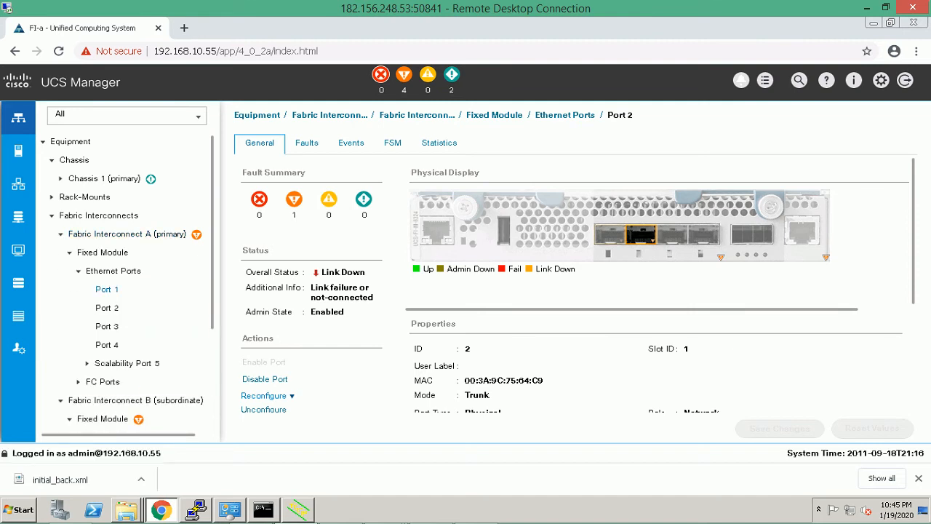
{"action": "left_click", "coordinate": [107, 290]}
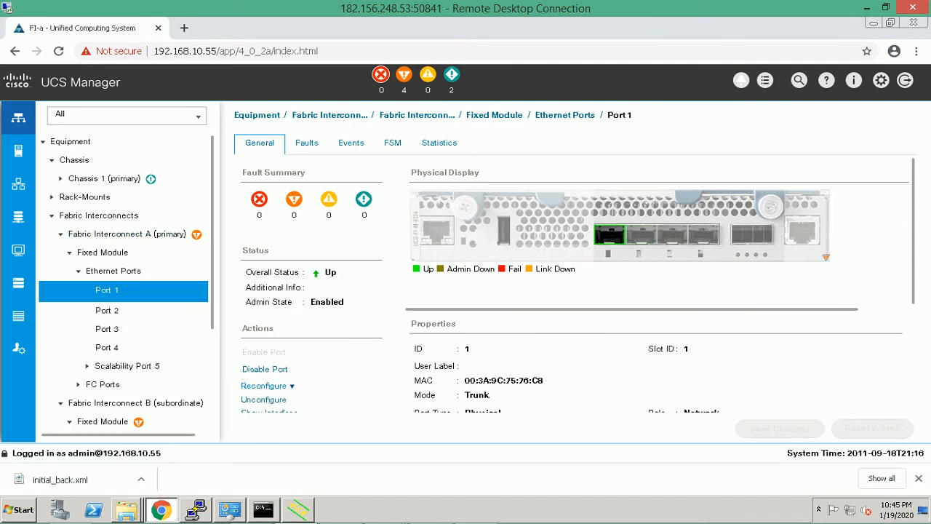
{"action": "left_click", "coordinate": [106, 310]}
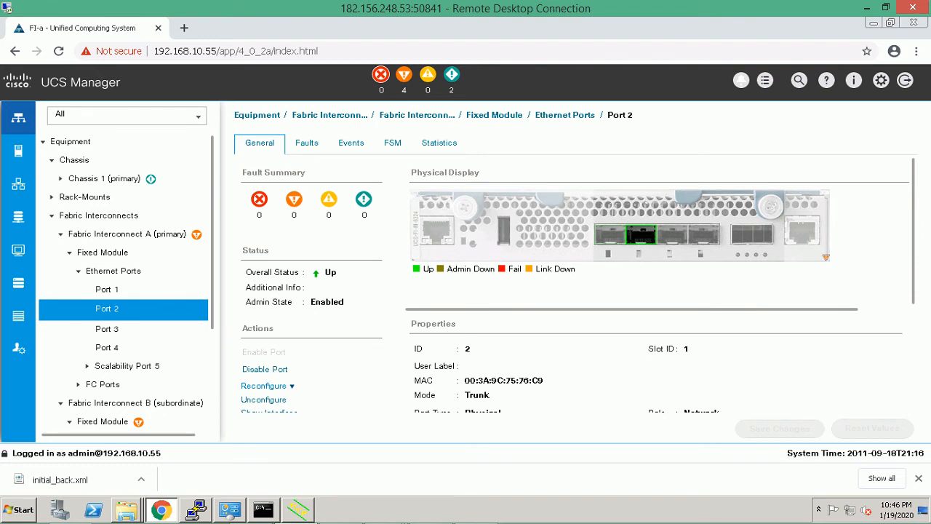
{"action": "scroll", "coordinate": [106, 392], "scroll_direction": "down", "scroll_amount": 2}
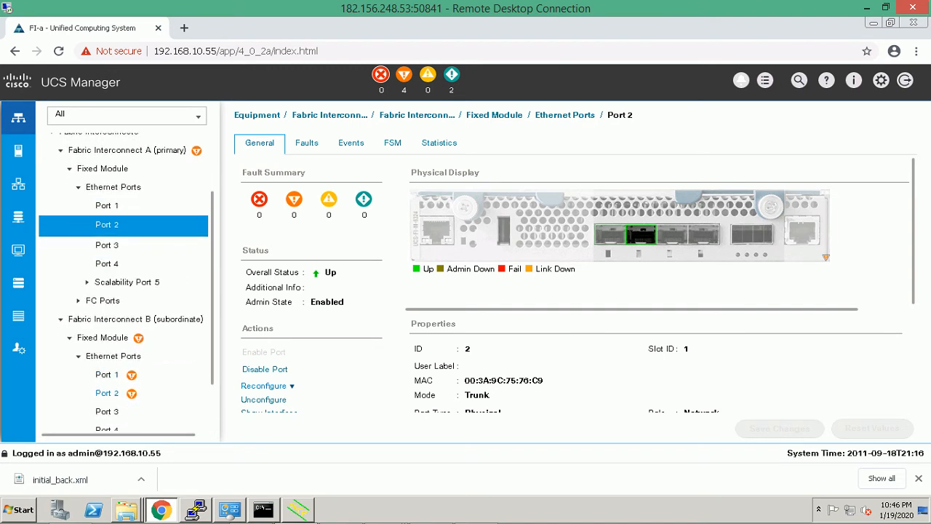
{"action": "left_click", "coordinate": [107, 375]}
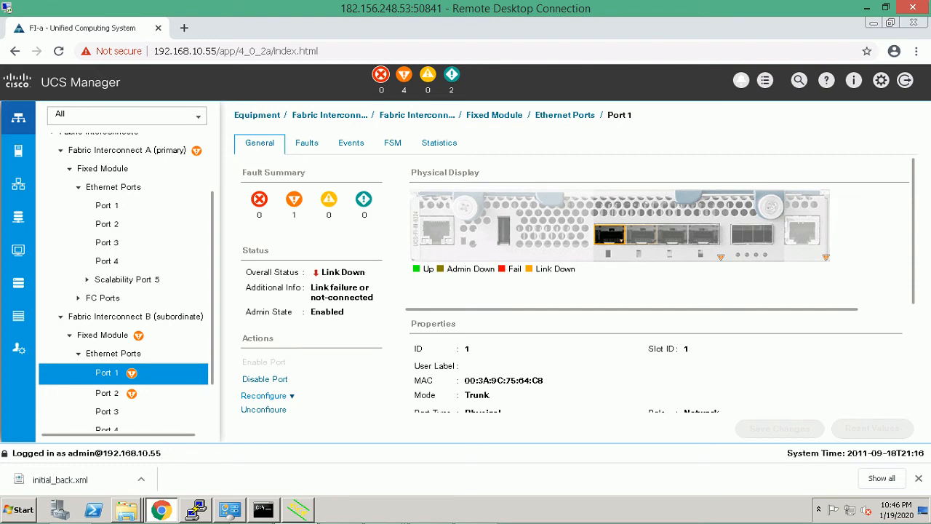
{"action": "mouse_move", "coordinate": [195, 509]}
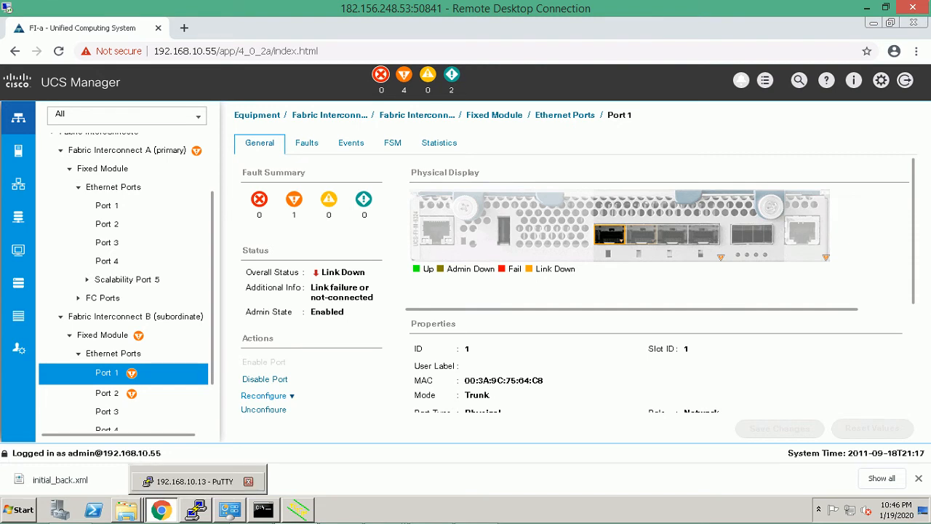
In the DC1-N7K-1 PuTTY session, end the pager, type 'show interface', and open Change Settings.
{"action": "left_click", "coordinate": [195, 509]}
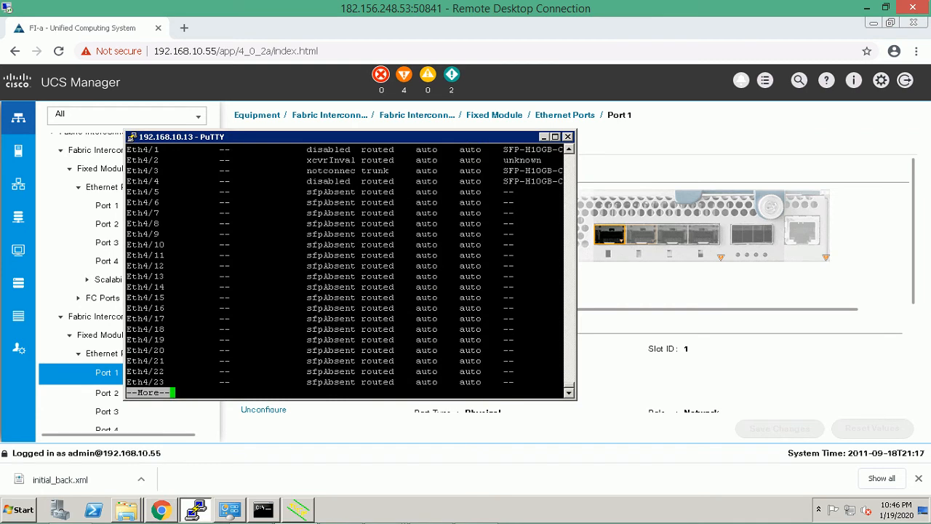
{"action": "left_click_drag", "start_coordinate": [349, 137], "coordinate": [377, 137]}
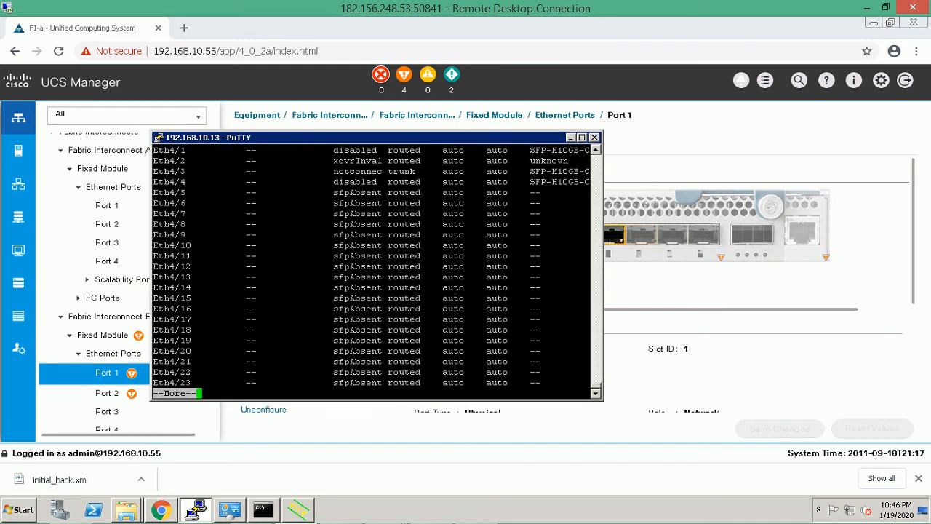
{"action": "key", "text": "Return"}
{"action": "key", "text": "Return"}
{"action": "key", "text": "Return"}
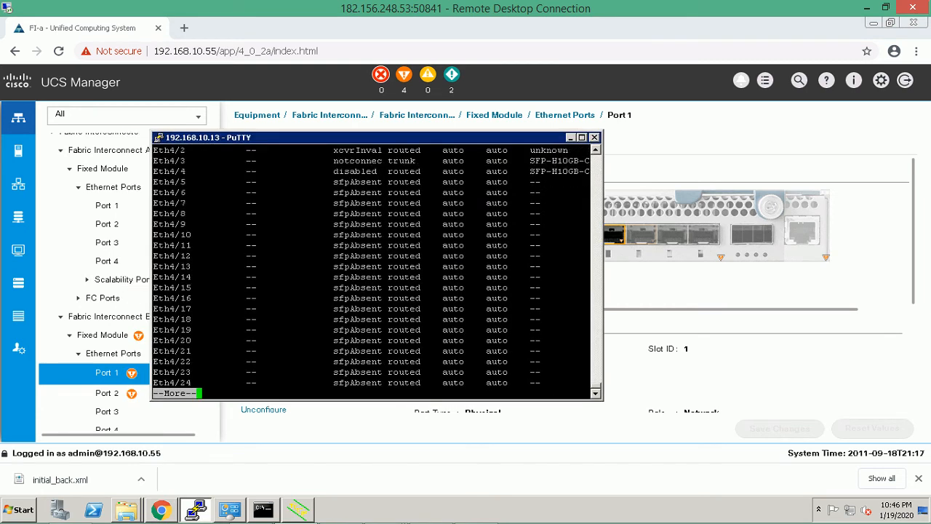
{"action": "type", "text": "q"}
{"action": "key", "text": "BackSpace"}
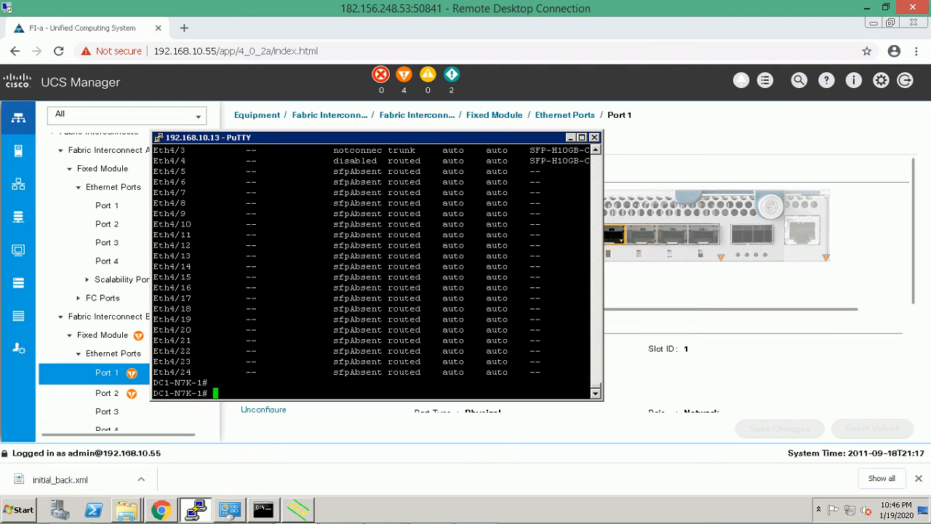
{"action": "type", "text": "show interface"}
{"action": "left_click", "coordinate": [158, 138]}
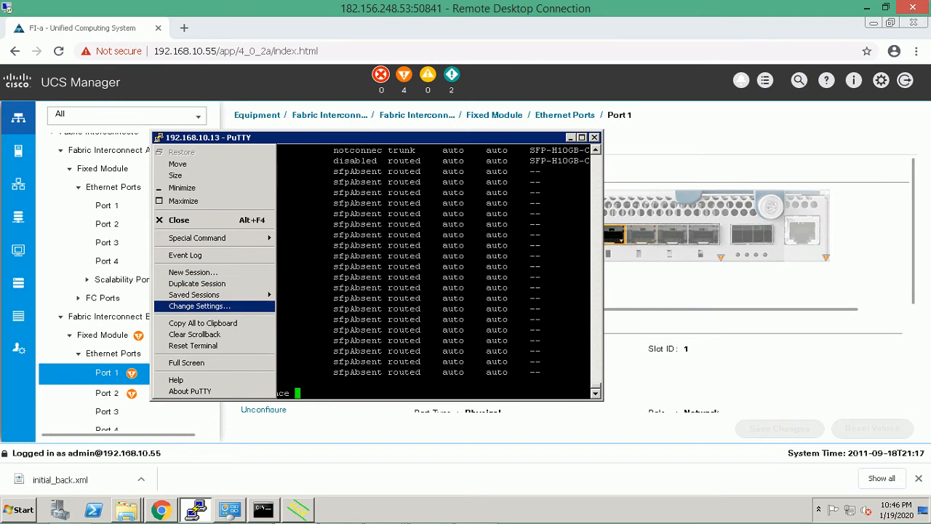
{"action": "key", "text": "Return"}
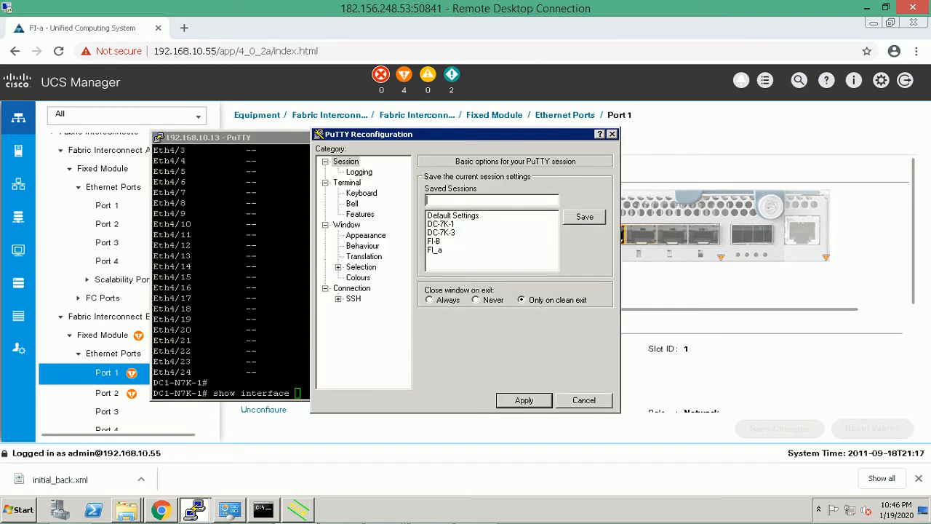
Change the PuTTY terminal font to bold 12-point Courier New.
{"action": "left_click", "coordinate": [366, 236]}
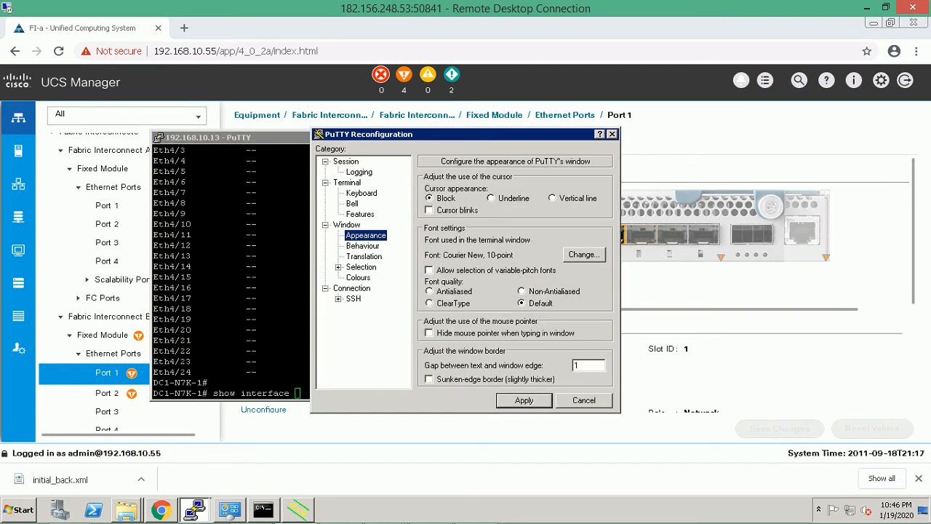
{"action": "left_click", "coordinate": [584, 254]}
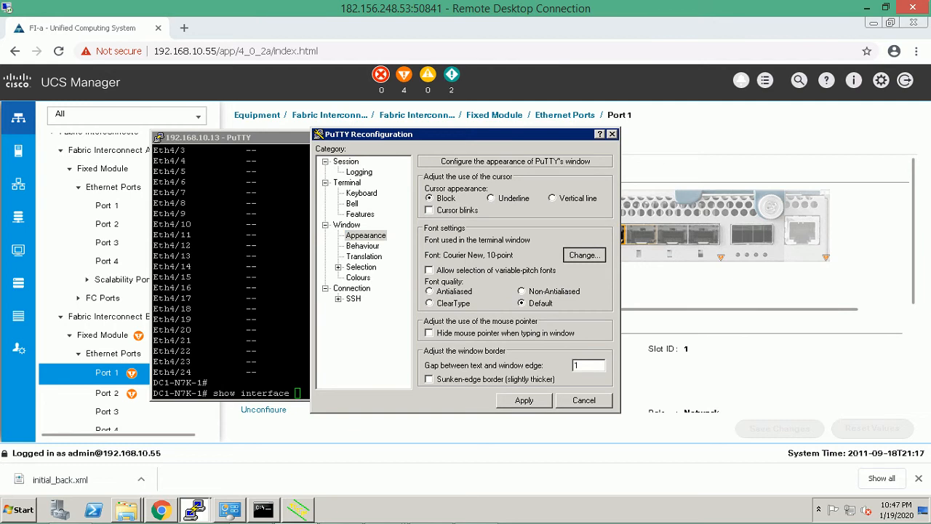
{"action": "left_click", "coordinate": [573, 260]}
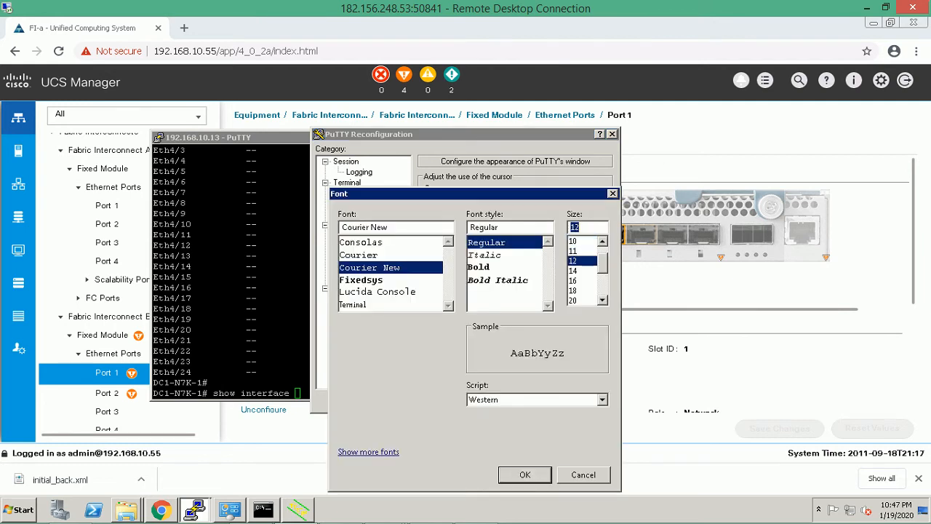
{"action": "left_click", "coordinate": [479, 267]}
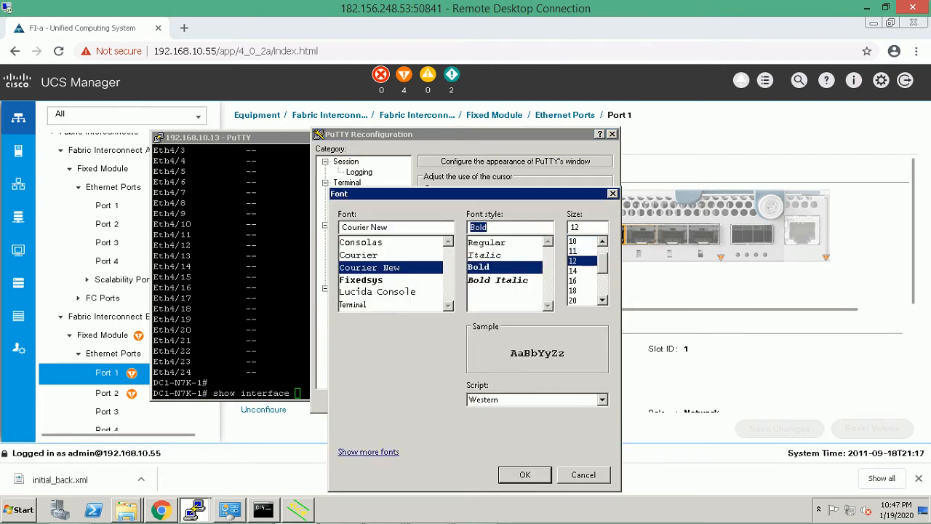
{"action": "key", "text": "Return"}
{"action": "key", "text": "Return"}
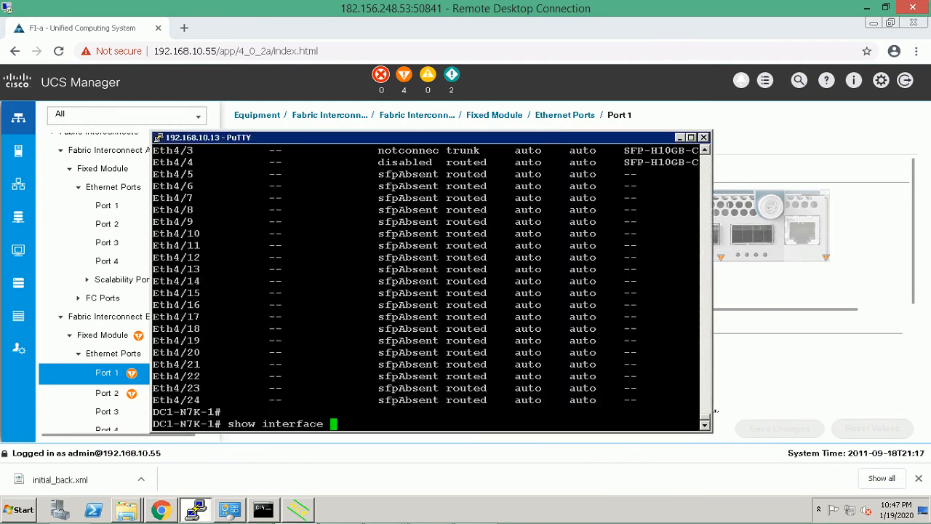
{"action": "left_click_drag", "start_coordinate": [429, 137], "coordinate": [456, 118]}
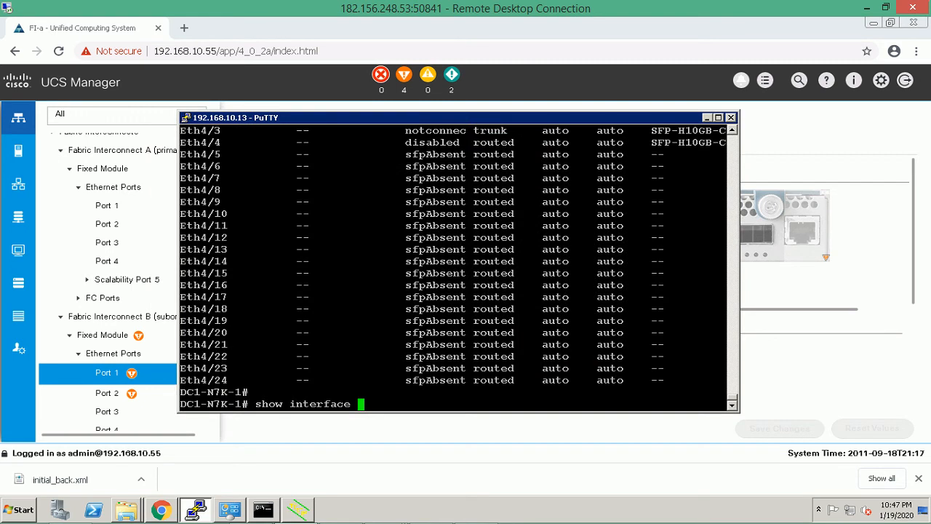
Run 'show interface status', highlight the Eth4/4 row, and quit the pager.
{"action": "type", "text": "status"}
{"action": "key", "text": "Return"}
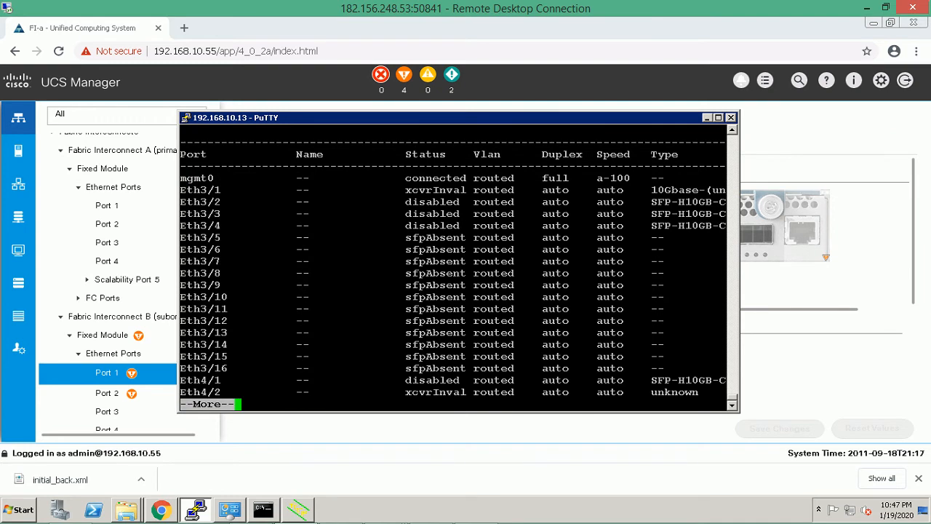
{"action": "key", "text": "Return"}
{"action": "key", "text": "Return"}
{"action": "key", "text": "Return"}
{"action": "key", "text": "Return"}
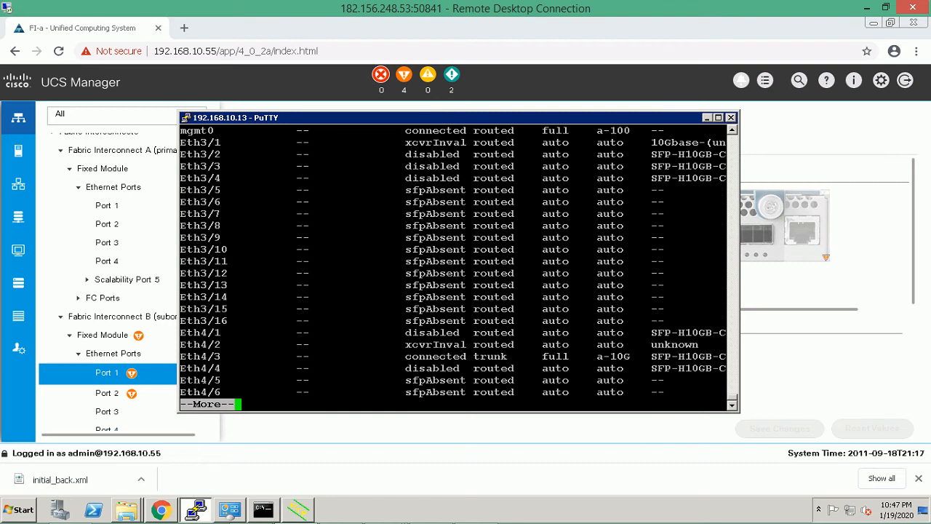
{"action": "left_click_drag", "start_coordinate": [182, 368], "coordinate": [528, 368]}
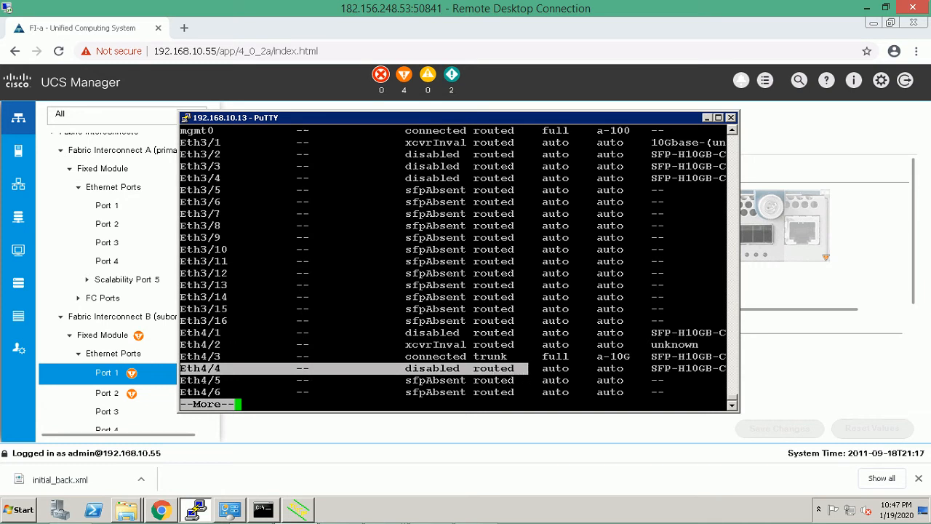
{"action": "key", "text": "q"}
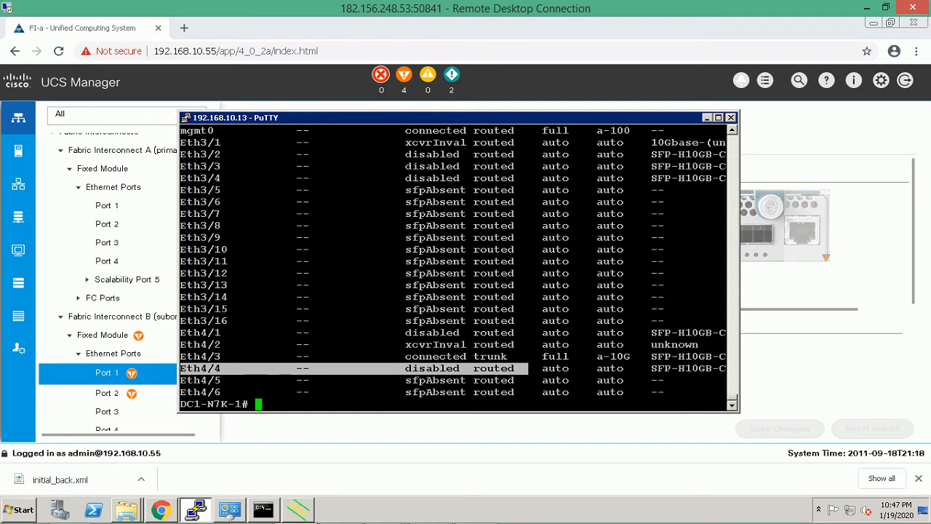
Run 'show interface brief' and highlight the administratively down Eth4/4 line.
{"action": "type", "text": "show interface br"}
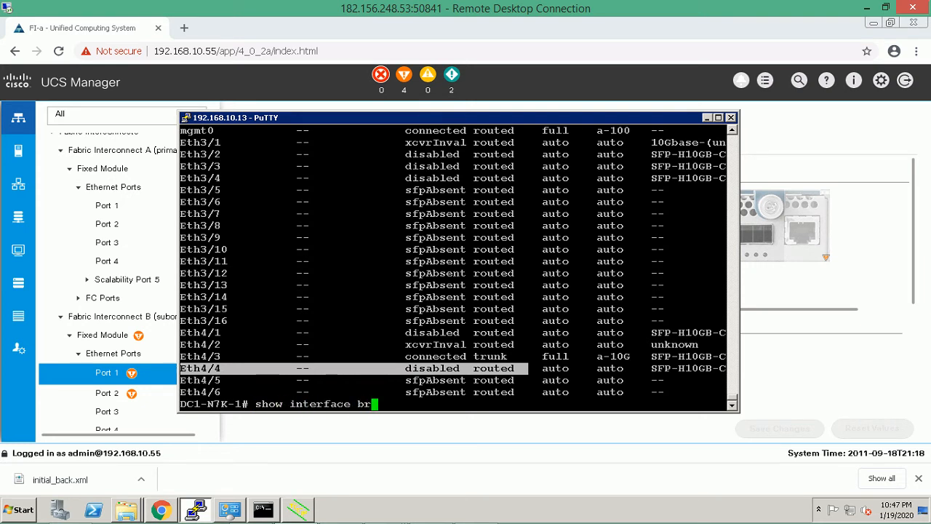
{"action": "type", "text": "ief"}
{"action": "key", "text": "Return"}
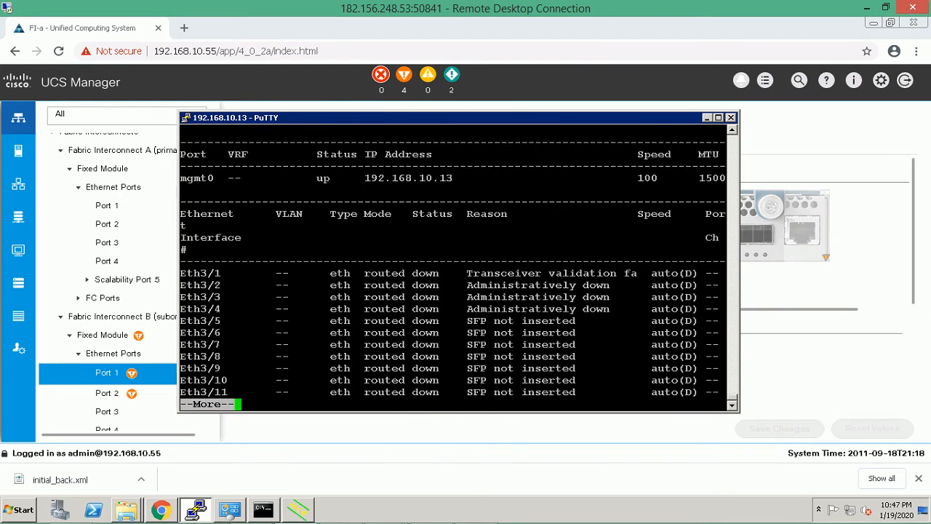
{"action": "key", "text": "Return"}
{"action": "key", "text": "Return"}
{"action": "key", "text": "Return"}
{"action": "key", "text": "Return"}
{"action": "key", "text": "Return"}
{"action": "key", "text": "Return"}
{"action": "key", "text": "Return"}
{"action": "key", "text": "Return"}
{"action": "key", "text": "Return"}
{"action": "key", "text": "Return"}
{"action": "key", "text": "Return"}
{"action": "key", "text": "Return"}
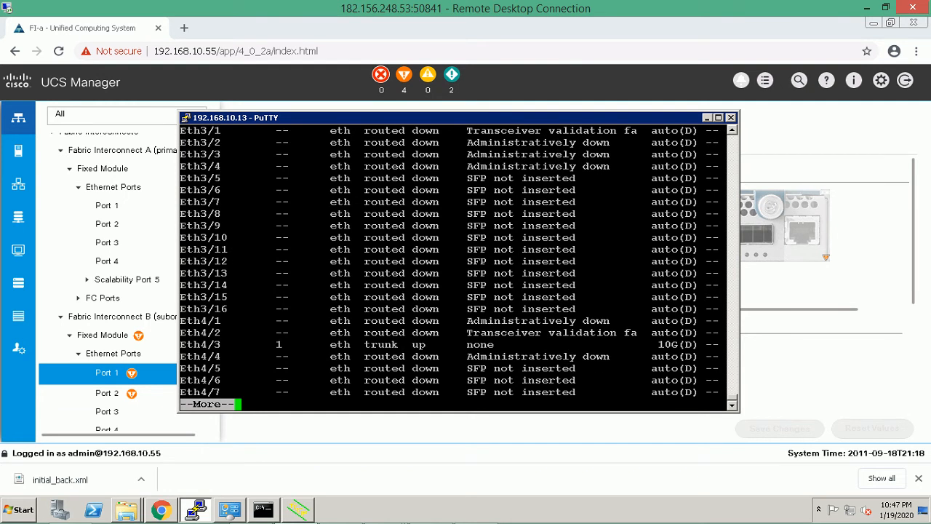
{"action": "left_click_drag", "start_coordinate": [180, 356], "coordinate": [624, 356]}
Quit the pager and enter configuration mode for interface e4/4 with 'config t'.
{"action": "left_click", "coordinate": [623, 357]}
{"action": "type", "text": "qconfig t"}
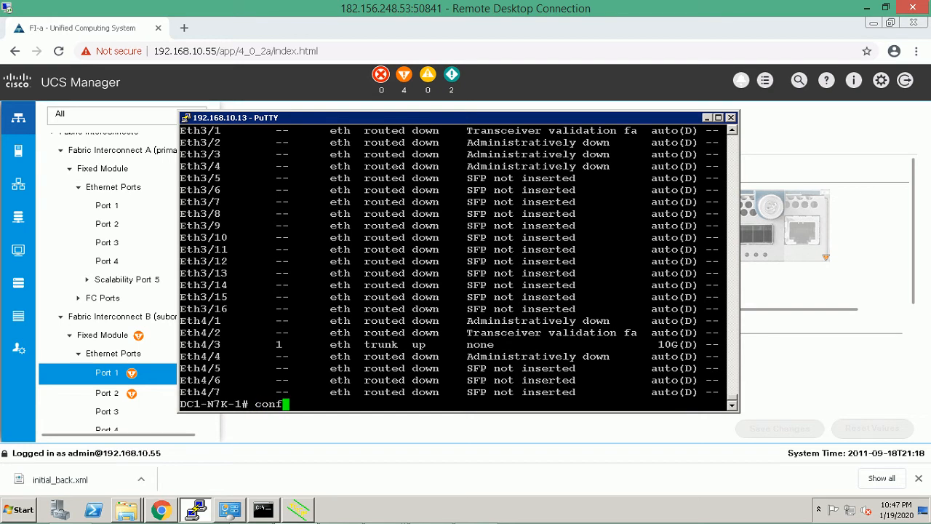
{"action": "key", "text": "Return"}
{"action": "type", "text": "interface "}
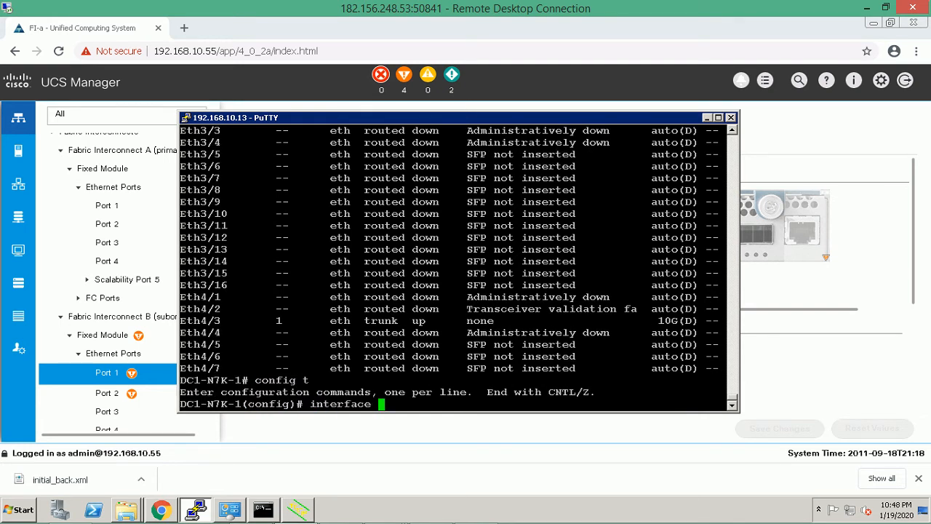
{"action": "type", "text": "e4/4"}
{"action": "key", "text": "Return"}
Make e4/4 a switchport, apply 'no shut', set 'switchport mode trunk', and 'end'.
{"action": "type", "text": "switchport"}
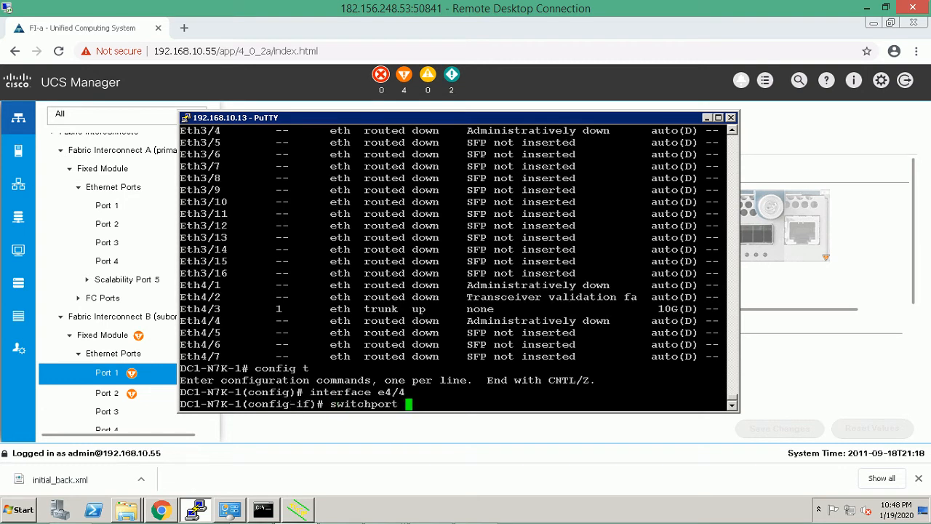
{"action": "key", "text": "Return"}
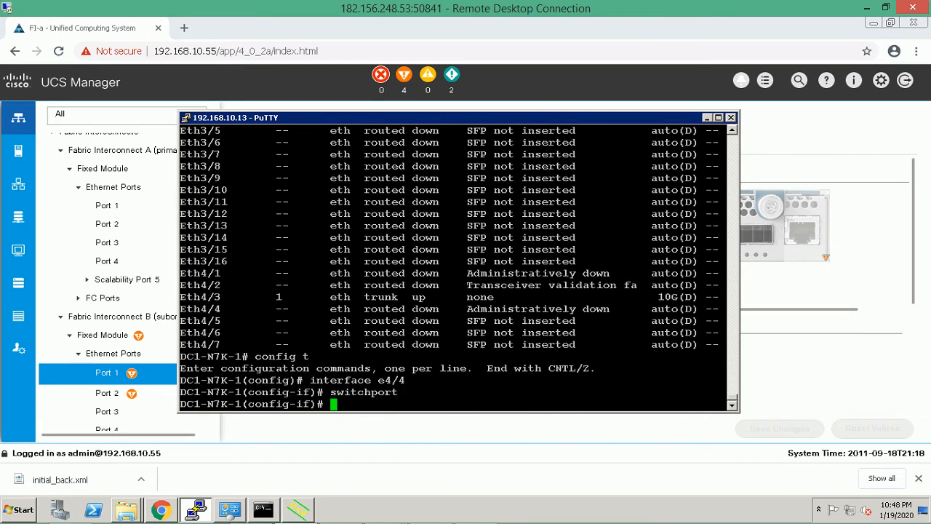
{"action": "type", "text": "no shut"}
{"action": "key", "text": "Return"}
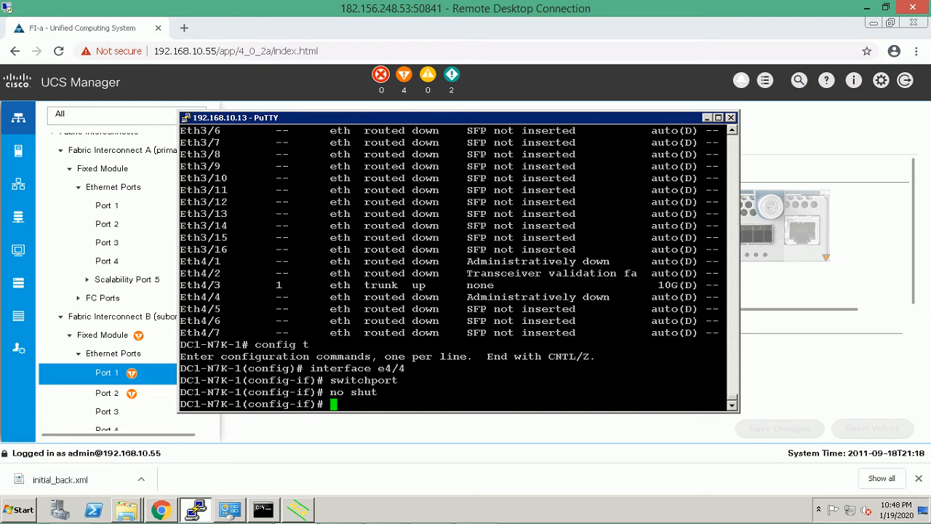
{"action": "type", "text": "switchport "}
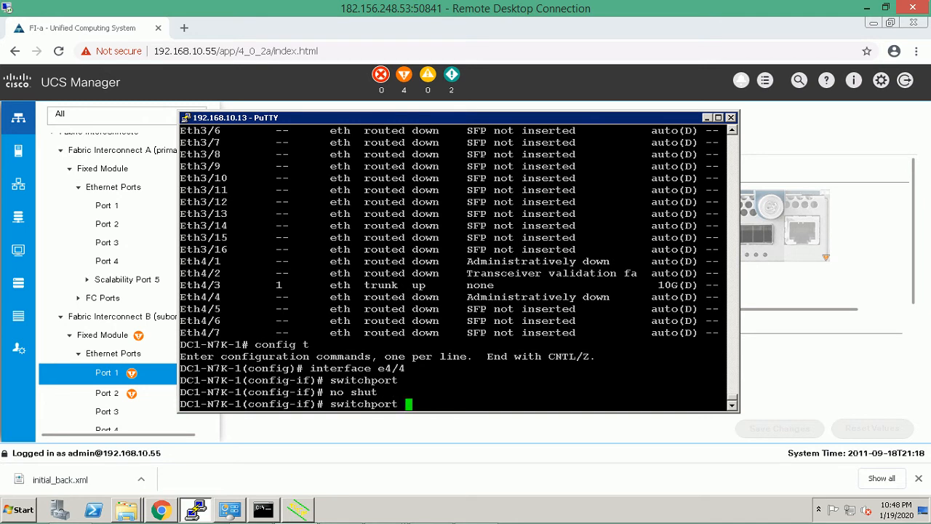
{"action": "type", "text": "mo?"}
{"action": "type", "text": "t"}
{"action": "key", "text": "BackSpace"}
{"action": "type", "text": "d"}
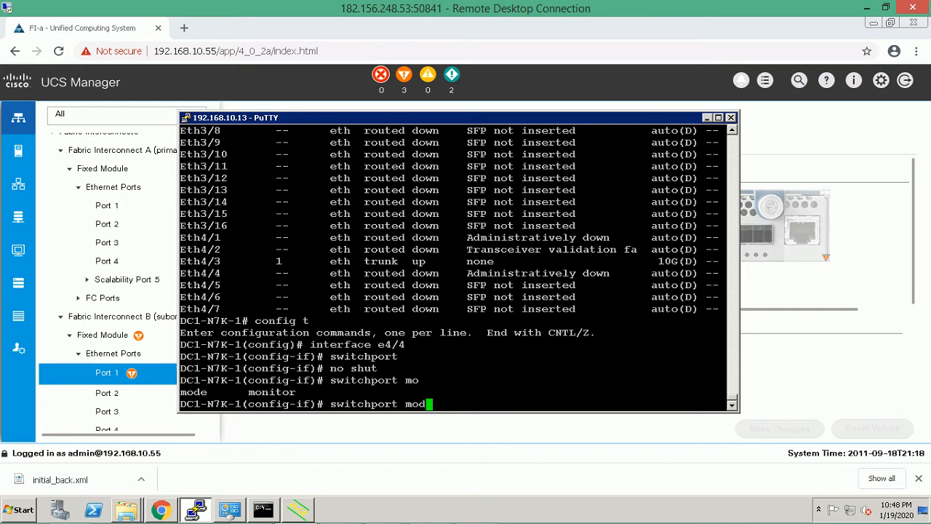
{"action": "type", "text": "e trunk"}
{"action": "key", "text": "Return"}
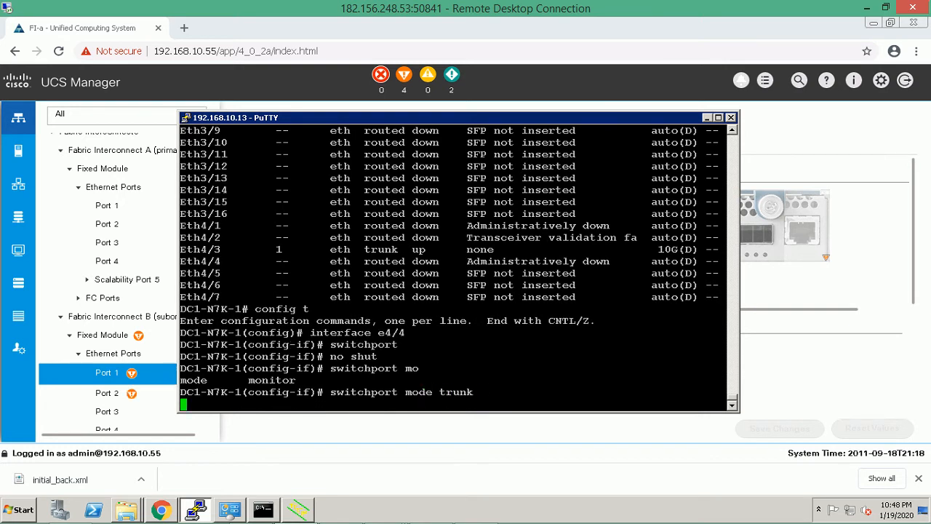
{"action": "type", "text": "end"}
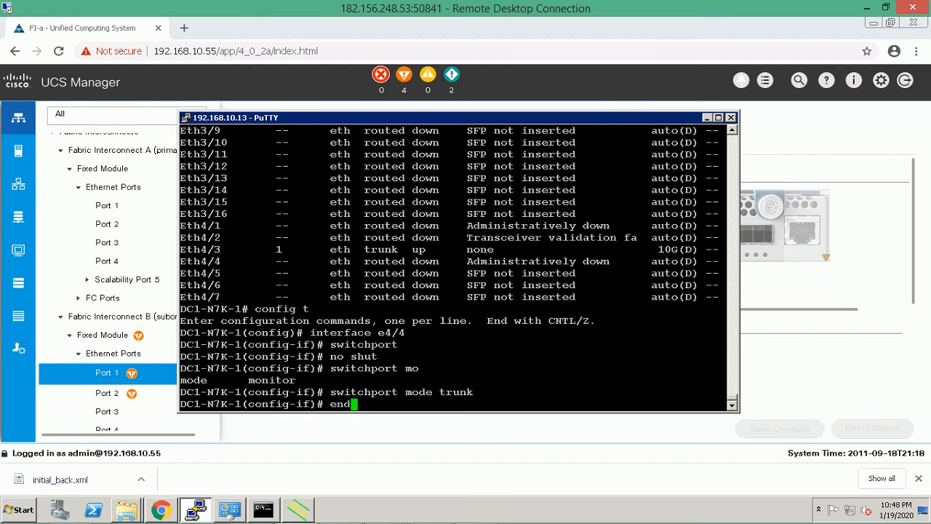
{"action": "key", "text": "Return"}
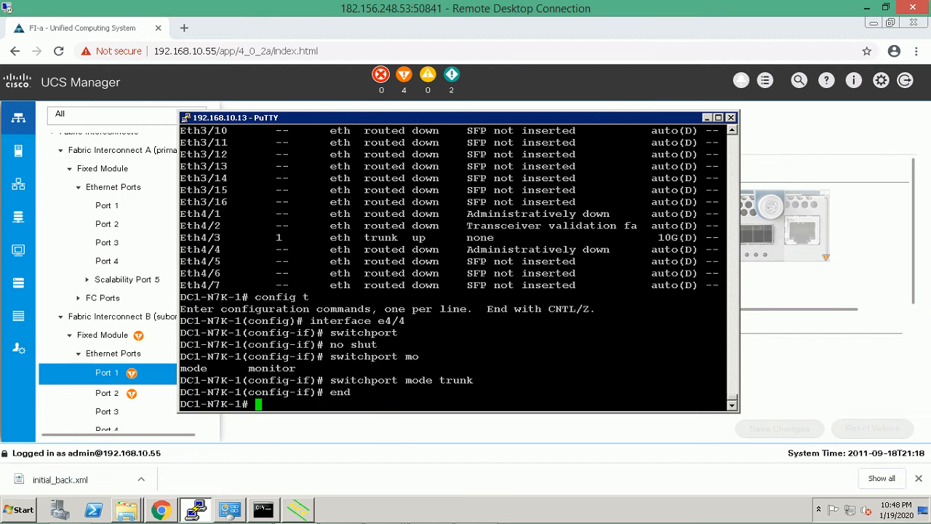
Move PuTTY aside and check Fabric Interconnect B's Port 2 and Port 1 details.
{"action": "left_click_drag", "start_coordinate": [436, 117], "coordinate": [583, 414]}
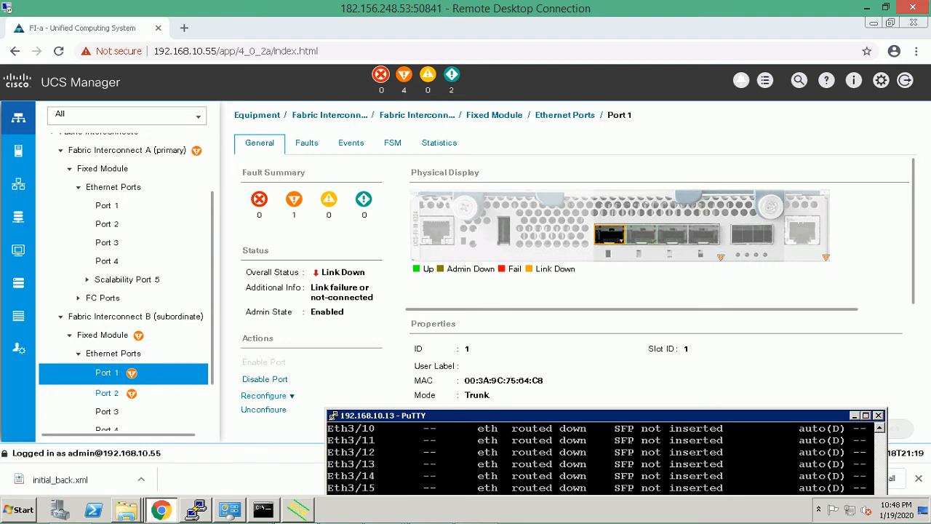
{"action": "left_click", "coordinate": [107, 393]}
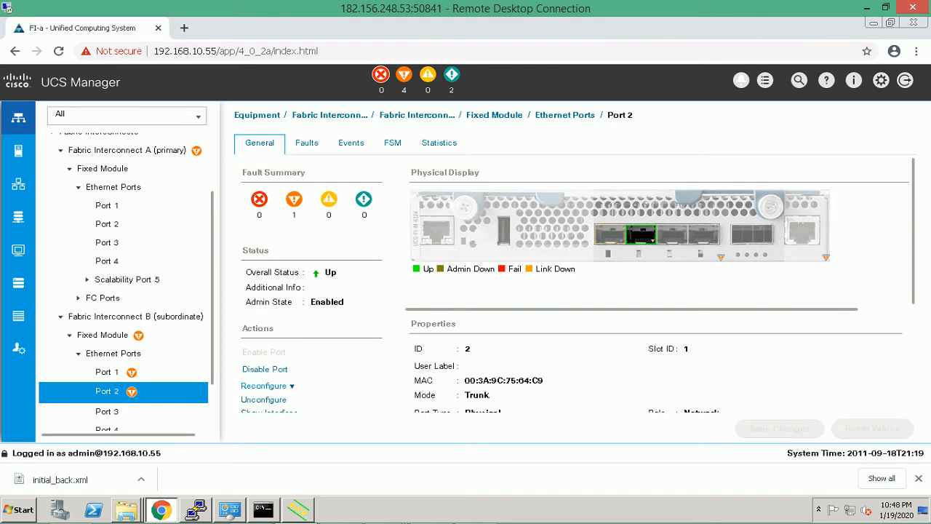
{"action": "left_click", "coordinate": [107, 373]}
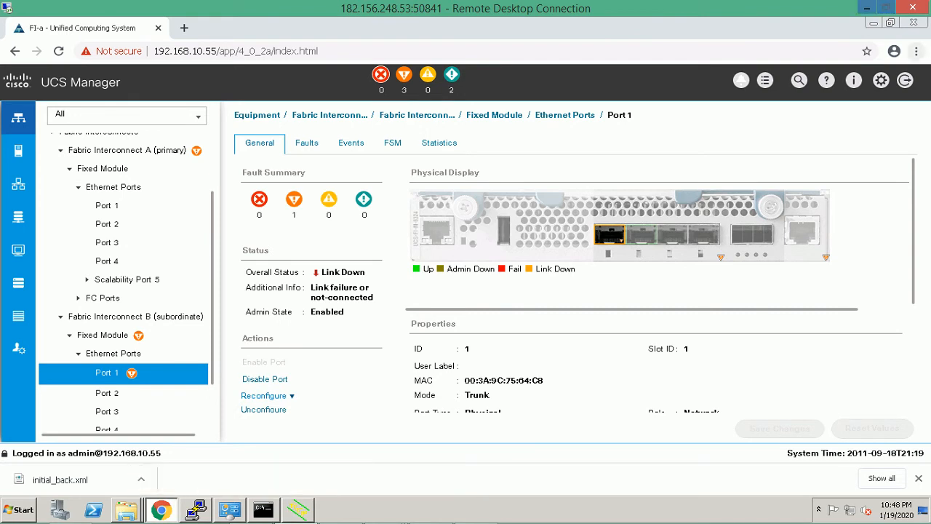
Minimize the UCS Manager browser, terminal and Tftpd32 windows to clear the desktop.
{"action": "left_click", "coordinate": [874, 23]}
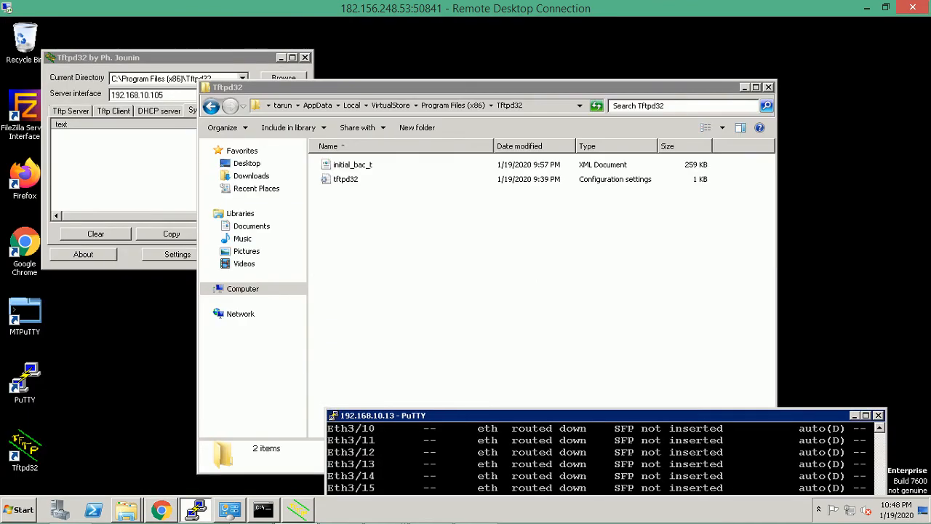
{"action": "left_click_drag", "start_coordinate": [582, 415], "coordinate": [512, 235]}
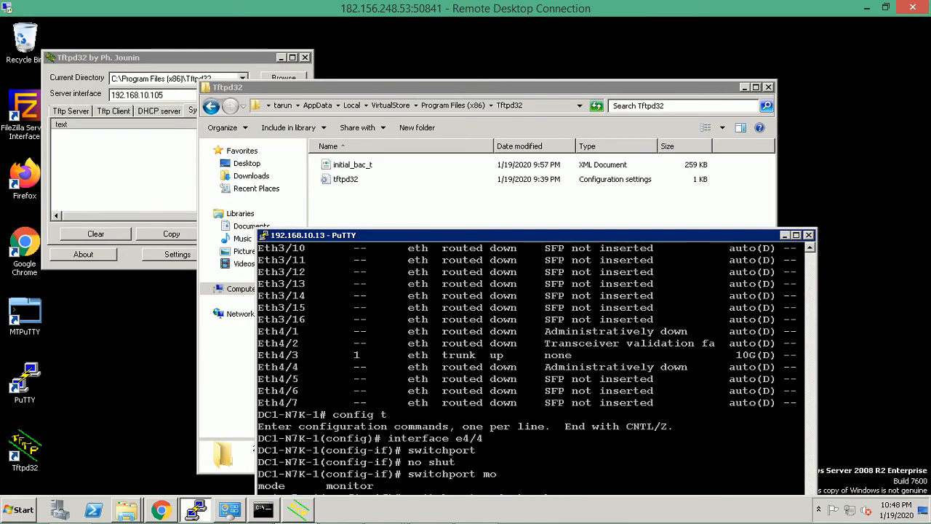
{"action": "left_click", "coordinate": [785, 235]}
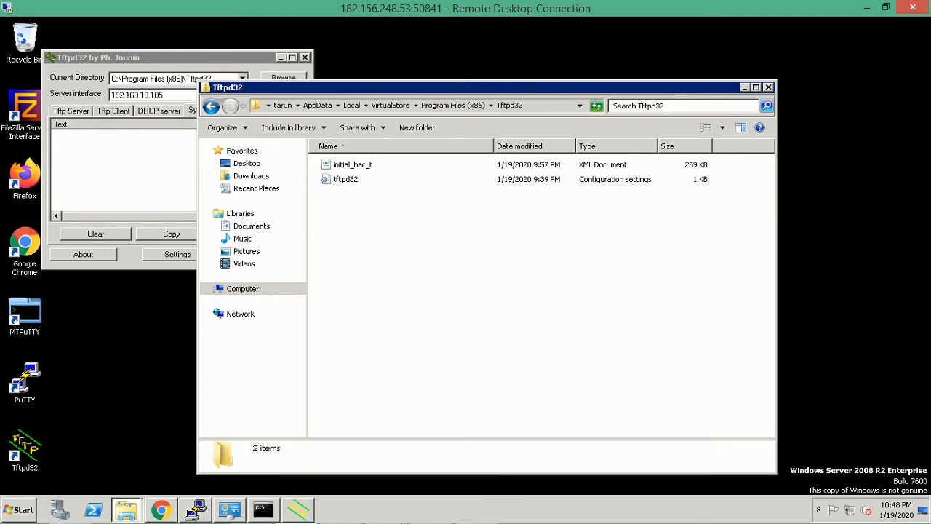
{"action": "left_click", "coordinate": [744, 87]}
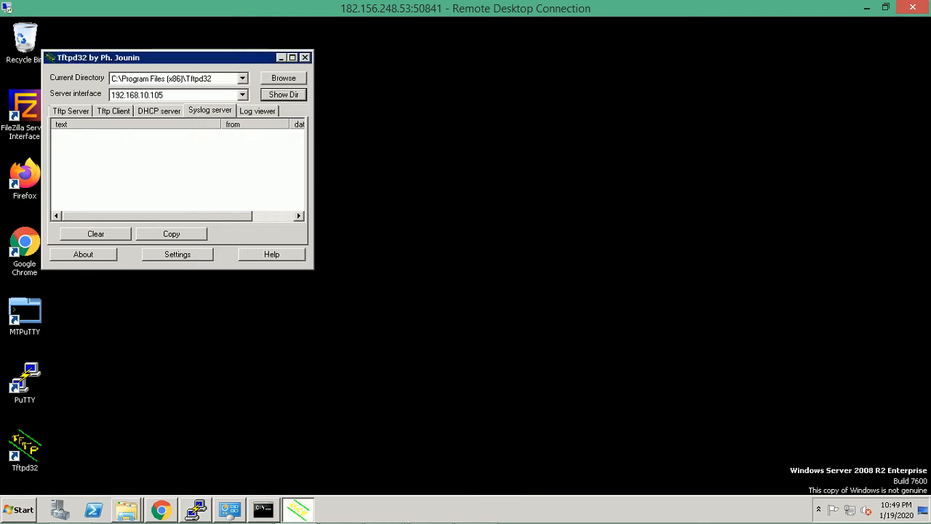
{"action": "left_click", "coordinate": [282, 58]}
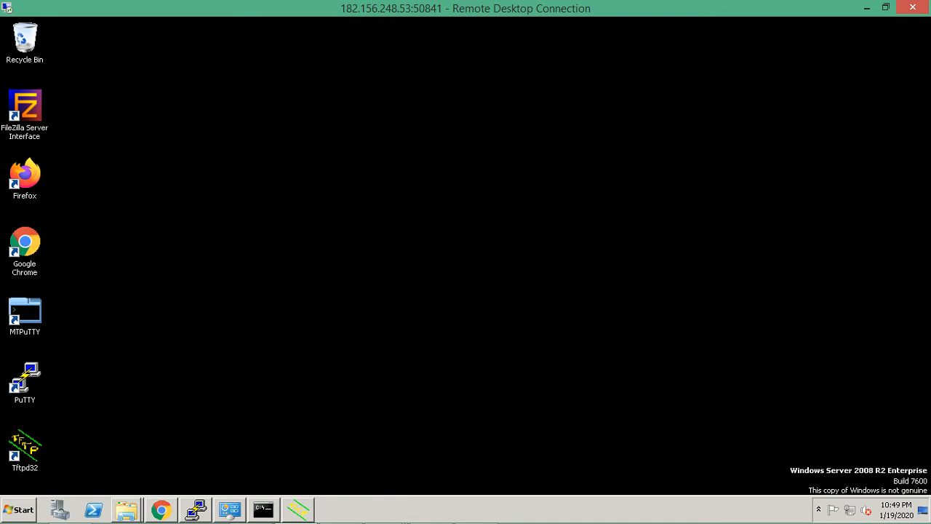
Start a new PuTTY session to the saved DC-7K-3 switch and log in as admin.
{"action": "mouse_move", "coordinate": [196, 509]}
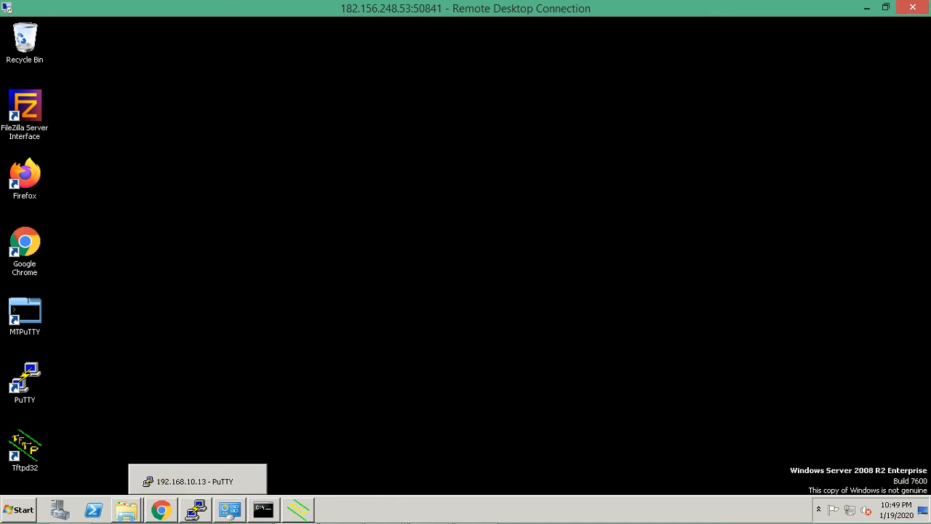
{"action": "middle_click", "coordinate": [196, 509]}
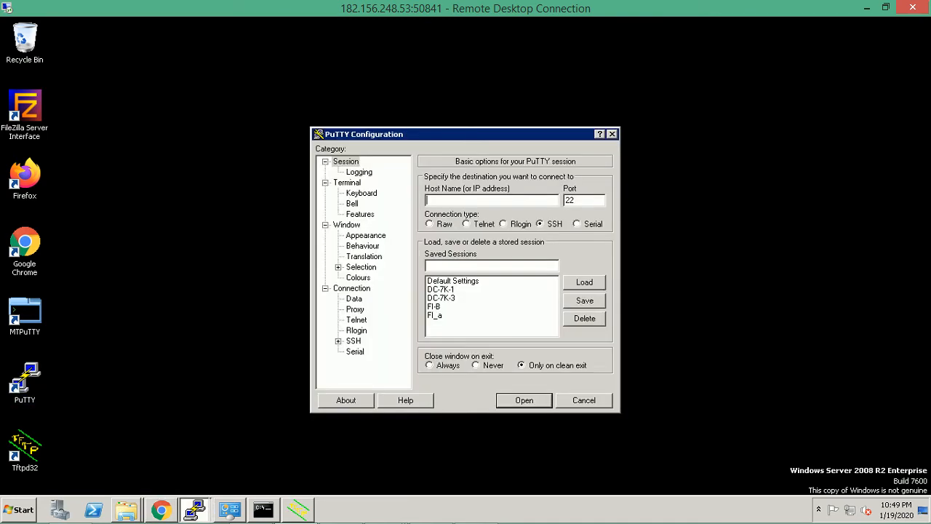
{"action": "left_click", "coordinate": [442, 299]}
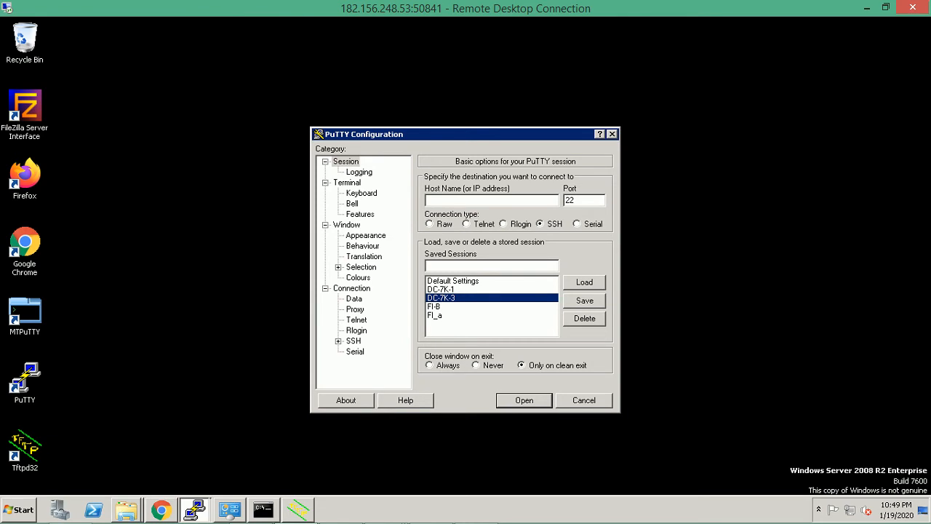
{"action": "key", "text": "Return"}
{"action": "type", "text": "admin"}
{"action": "key", "text": "Return"}
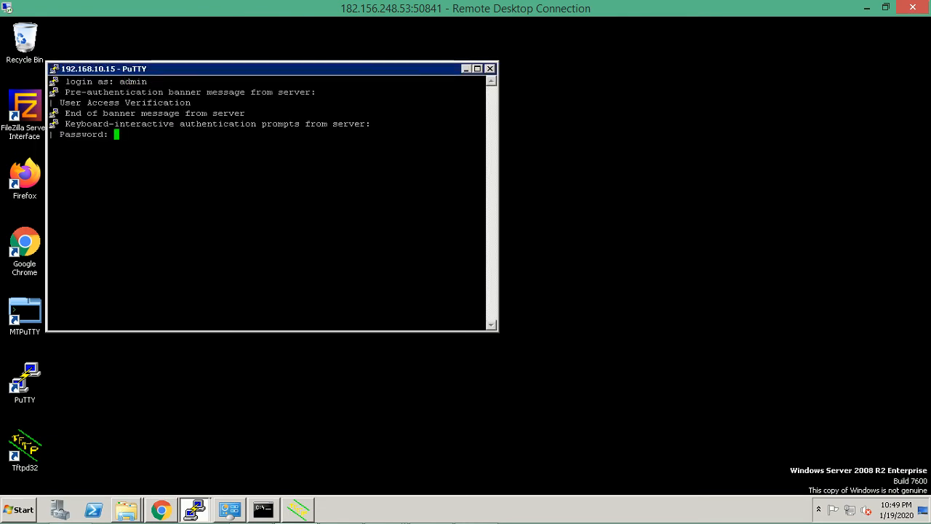
{"action": "key", "text": "Return"}
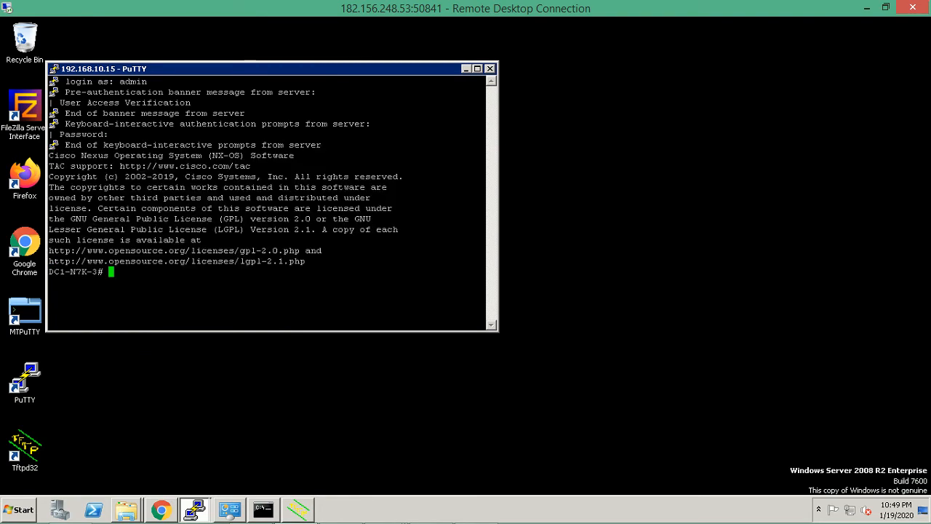
Change this session's terminal font to bold 12-point Courier New.
{"action": "left_click", "coordinate": [54, 69]}
{"action": "mouse_move", "coordinate": [90, 226]}
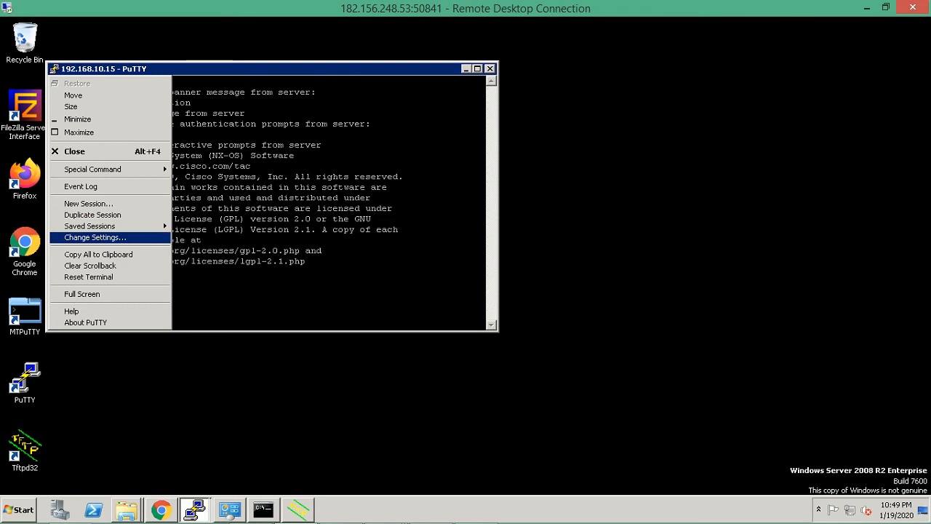
{"action": "left_click", "coordinate": [94, 237]}
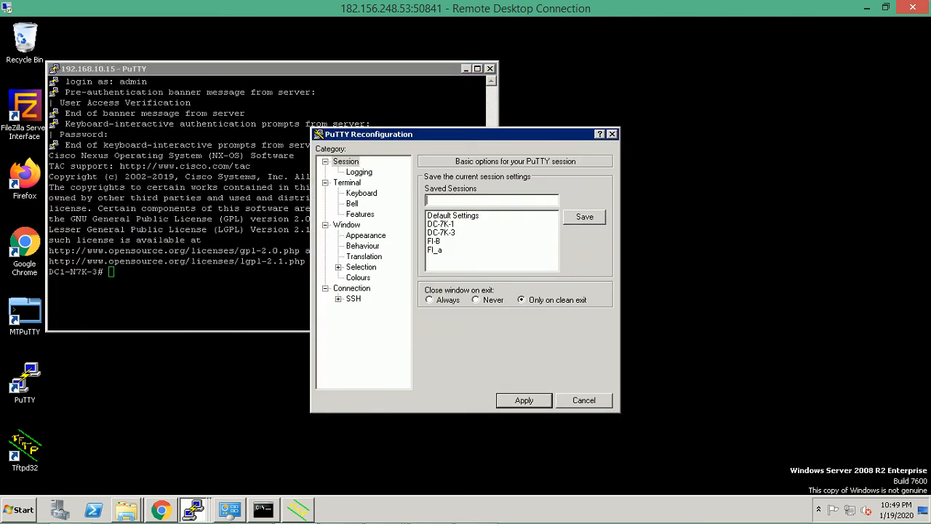
{"action": "left_click", "coordinate": [366, 235]}
{"action": "left_click", "coordinate": [584, 254]}
{"action": "left_click", "coordinate": [574, 261]}
{"action": "left_click", "coordinate": [478, 267]}
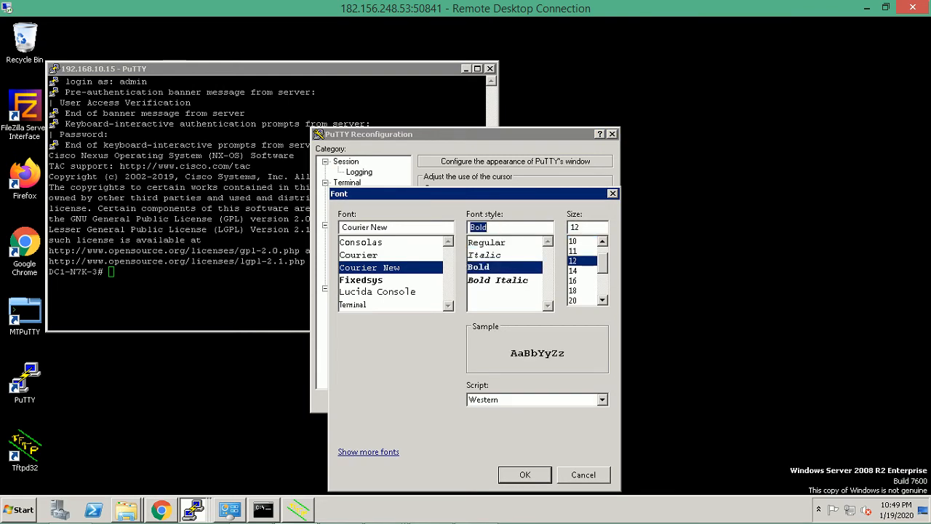
{"action": "key", "text": "Return"}
{"action": "key", "text": "Return"}
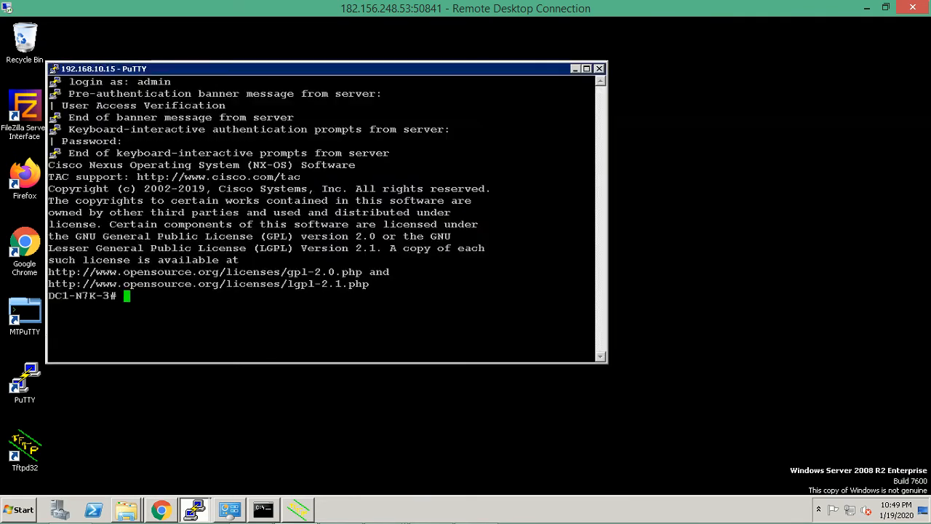
Run 'show interface brief' and highlight the Eth4/27 trunk and Eth4/28 rows.
{"action": "type", "text": "s"}
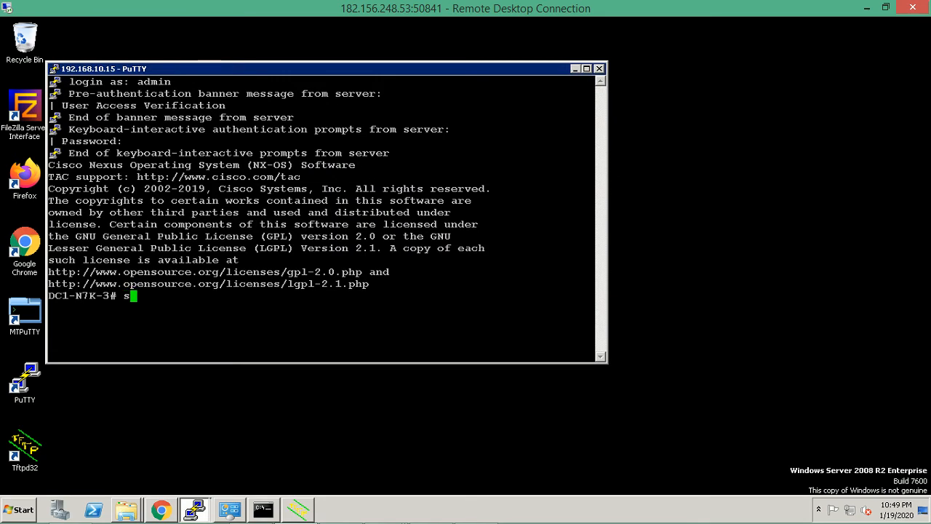
{"action": "type", "text": "how interface "}
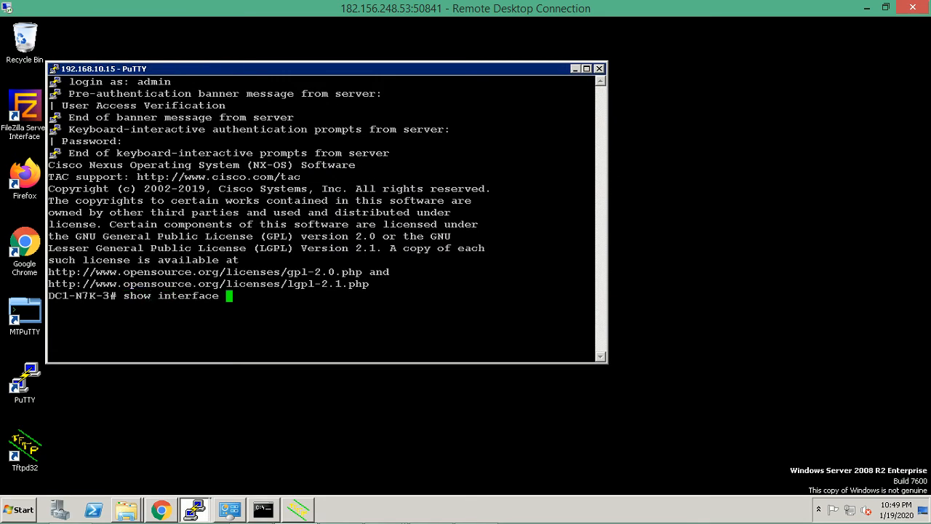
{"action": "type", "text": "brief"}
{"action": "key", "text": "Return"}
{"action": "key", "text": "Return"}
{"action": "key", "text": "Return"}
{"action": "key", "text": "Return"}
{"action": "key", "text": "Return"}
{"action": "key", "text": "Return"}
{"action": "key", "text": "Return"}
{"action": "key", "text": "Return"}
{"action": "key", "text": "Return"}
{"action": "key", "text": "Return"}
{"action": "key", "text": "Return"}
{"action": "key", "text": "Return"}
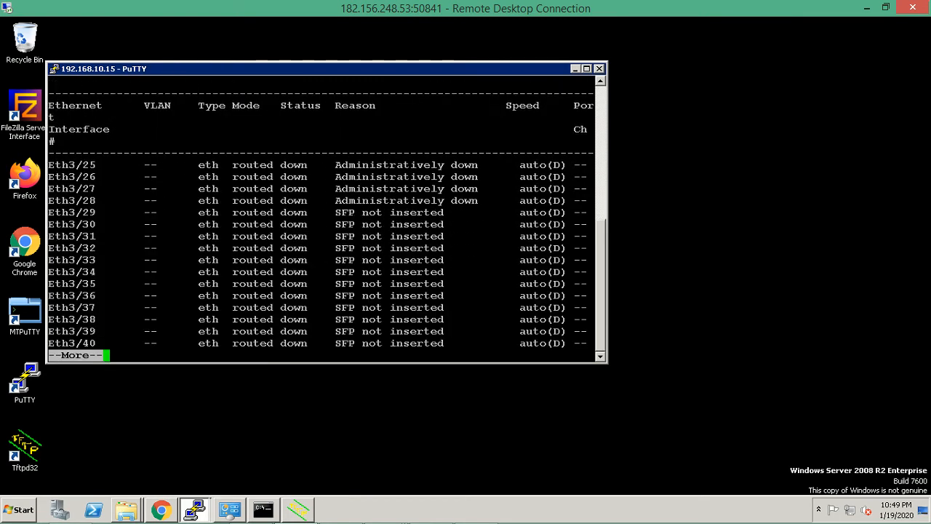
{"action": "key", "text": "Return"}
{"action": "key", "text": "Return"}
{"action": "key", "text": "Return"}
{"action": "key", "text": "Return"}
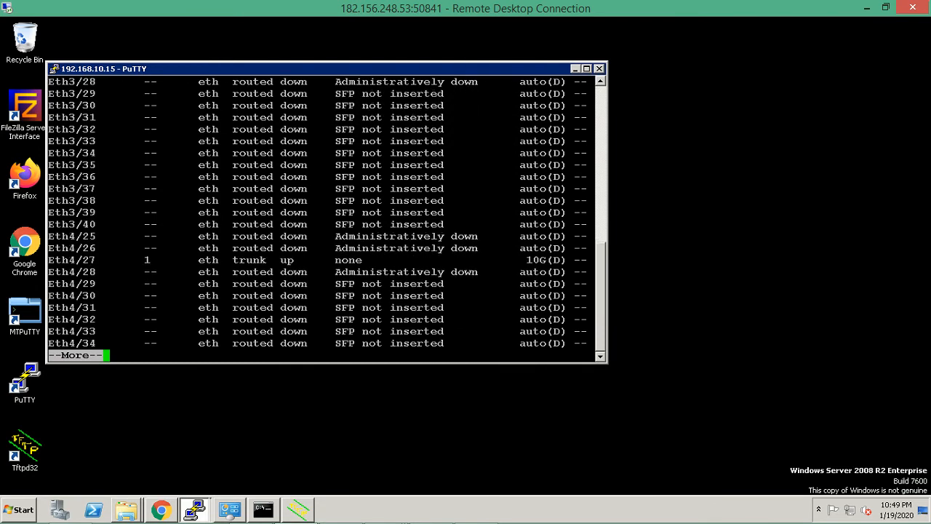
{"action": "left_click_drag", "start_coordinate": [70, 260], "coordinate": [390, 260]}
{"action": "left_click_drag", "start_coordinate": [70, 271], "coordinate": [438, 271]}
{"action": "left_click", "coordinate": [438, 271]}
Quit the listing, enter config mode and bring interface e4/28 up with no shut.
{"action": "key", "text": "q"}
{"action": "type", "text": "config t"}
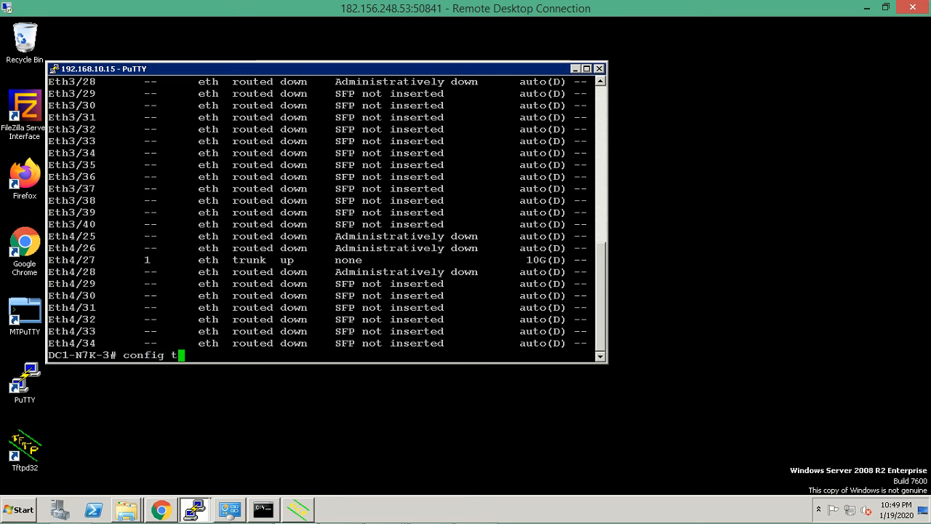
{"action": "key", "text": "Return"}
{"action": "type", "text": "int"}
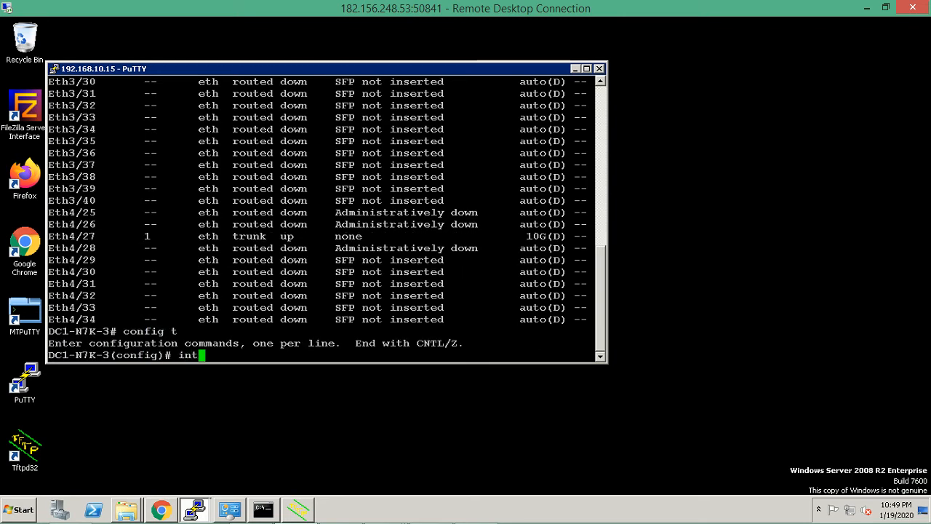
{"action": "type", "text": " e4/28"}
{"action": "key", "text": "Return"}
{"action": "type", "text": "no shut"}
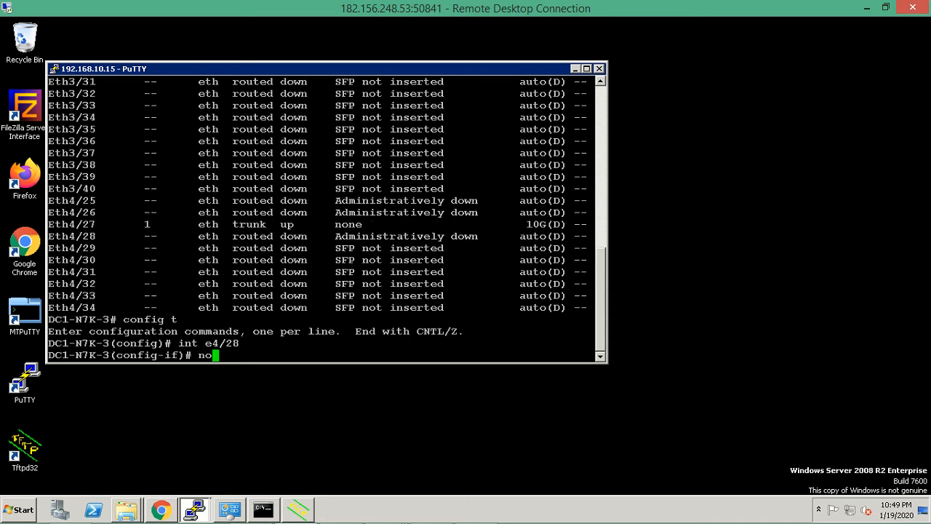
{"action": "key", "text": "Return"}
Make Eth4/28 a layer-2 switchport in trunk mode.
{"action": "type", "text": "switchport"}
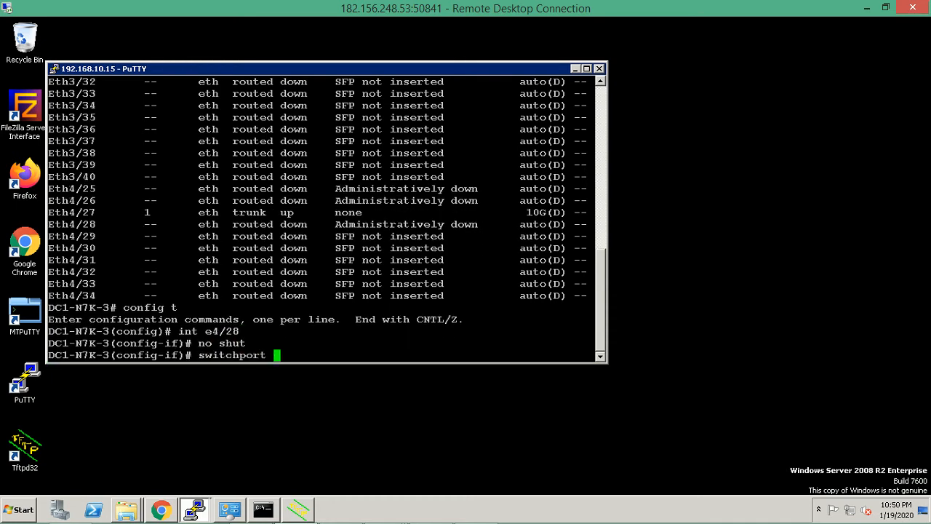
{"action": "key", "text": "Return"}
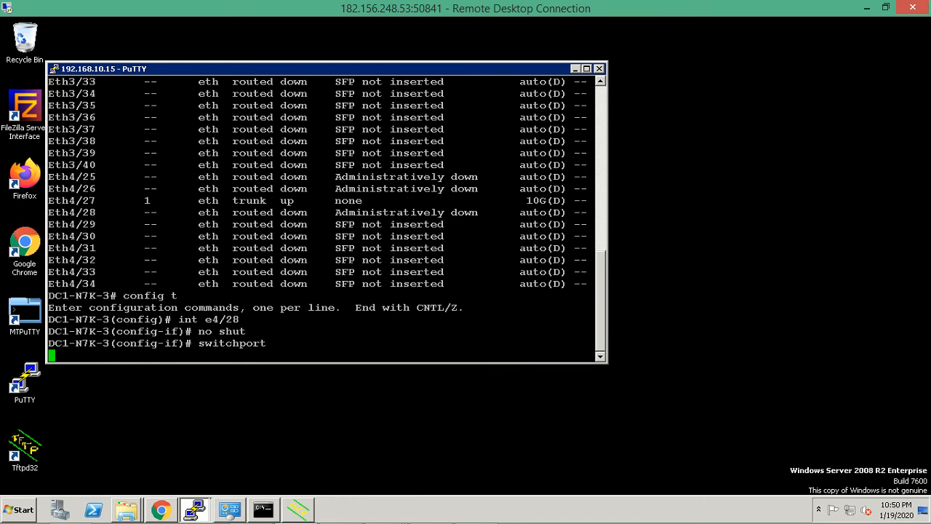
{"action": "type", "text": "switchport "}
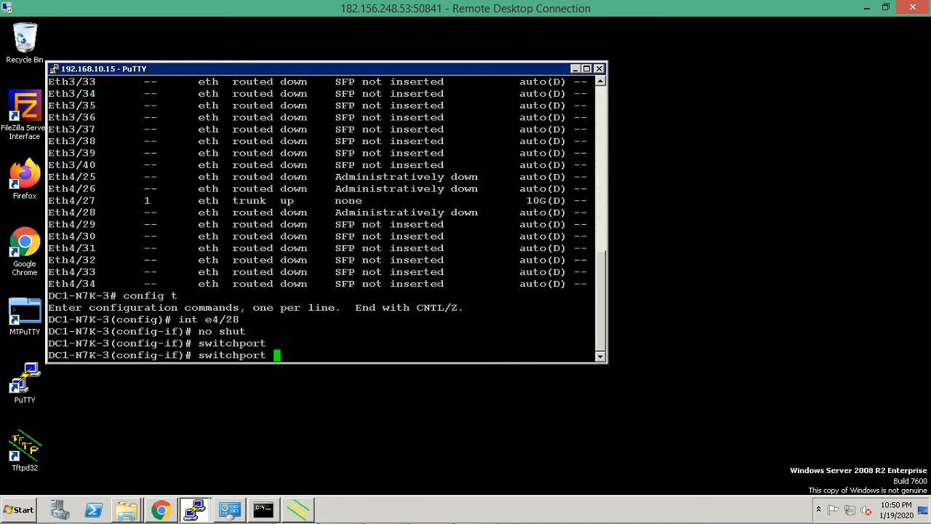
{"action": "type", "text": "mo"}
{"action": "key", "text": "Tab"}
{"action": "type", "text": "de trunk"}
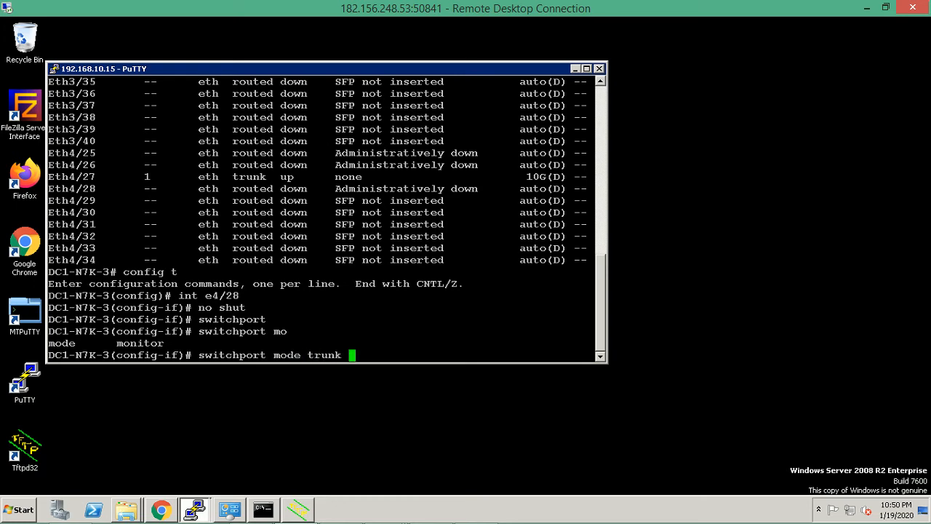
{"action": "key", "text": "Return"}
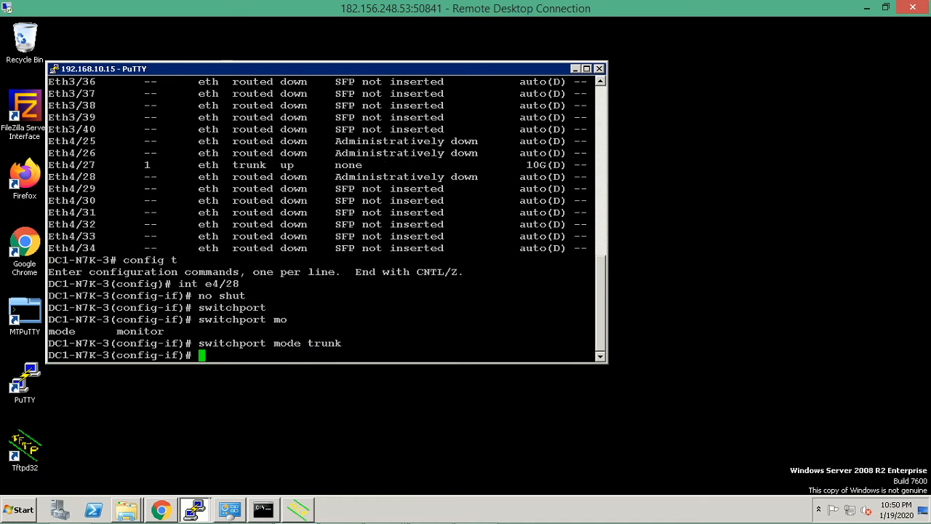
Leave configuration mode with end and enter the show interface status command.
{"action": "type", "text": "end"}
{"action": "key", "text": "Return"}
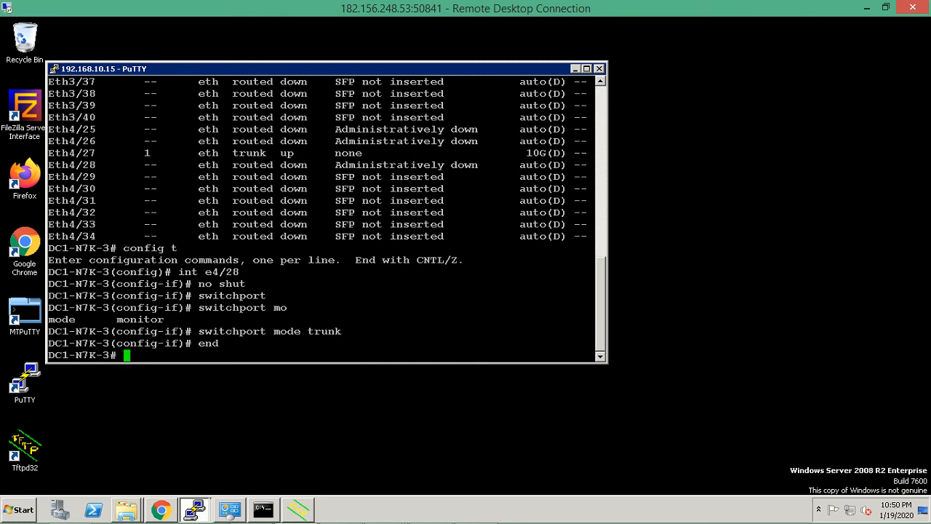
{"action": "type", "text": "show int"}
{"action": "key", "text": "Tab"}
{"action": "type", "text": "sta"}
{"action": "key", "text": "Tab"}
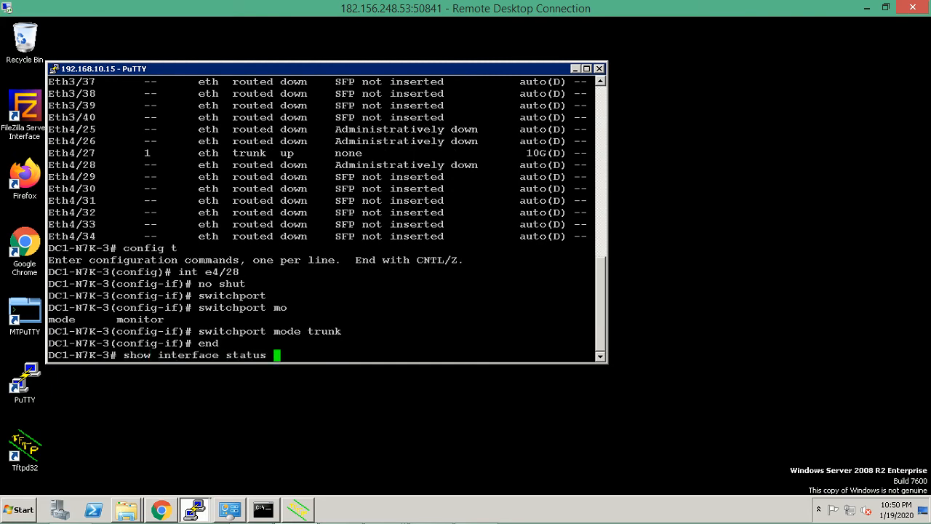
Run show interface status to confirm Eth4/28 is a connected 10G trunk, then minimize PuTTY.
{"action": "key", "text": "Return"}
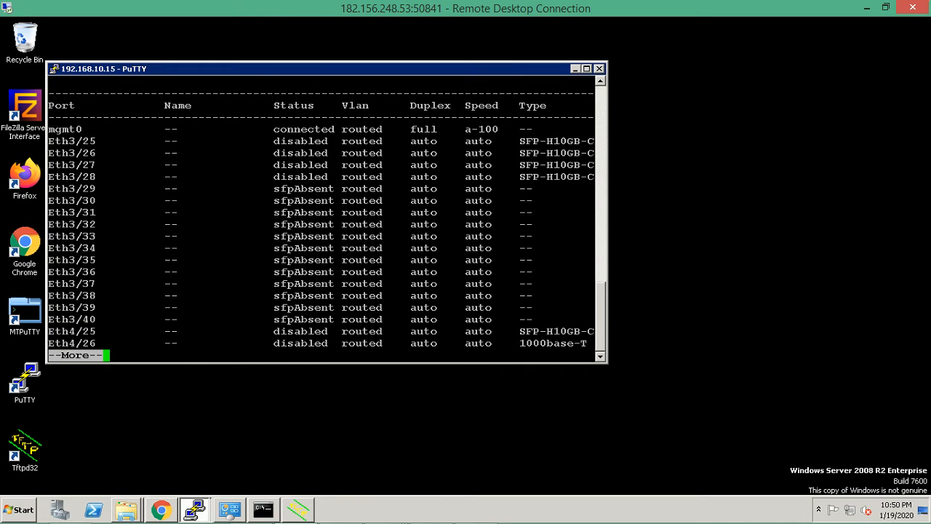
{"action": "key", "text": "Return"}
{"action": "key", "text": "Return"}
{"action": "key", "text": "Return"}
{"action": "key", "text": "Return"}
{"action": "key", "text": "Return"}
{"action": "key", "text": "Return"}
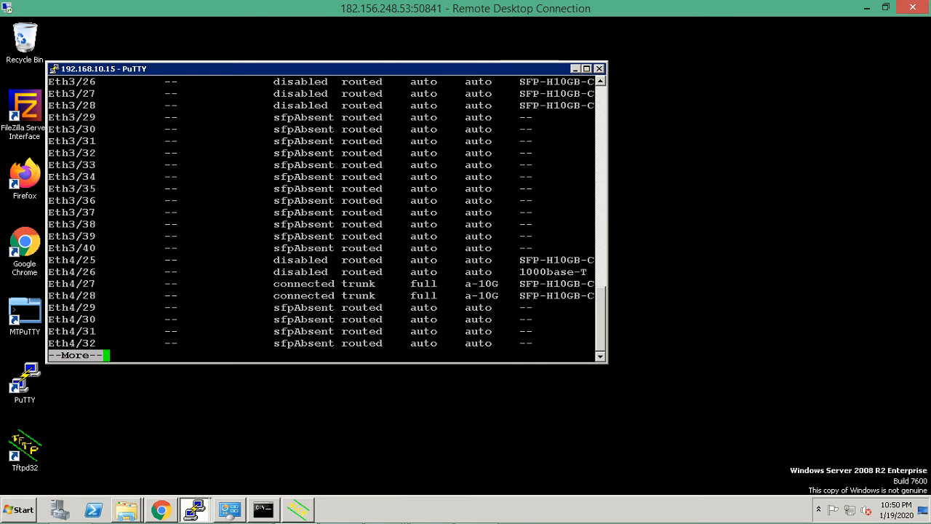
{"action": "left_click", "coordinate": [574, 68]}
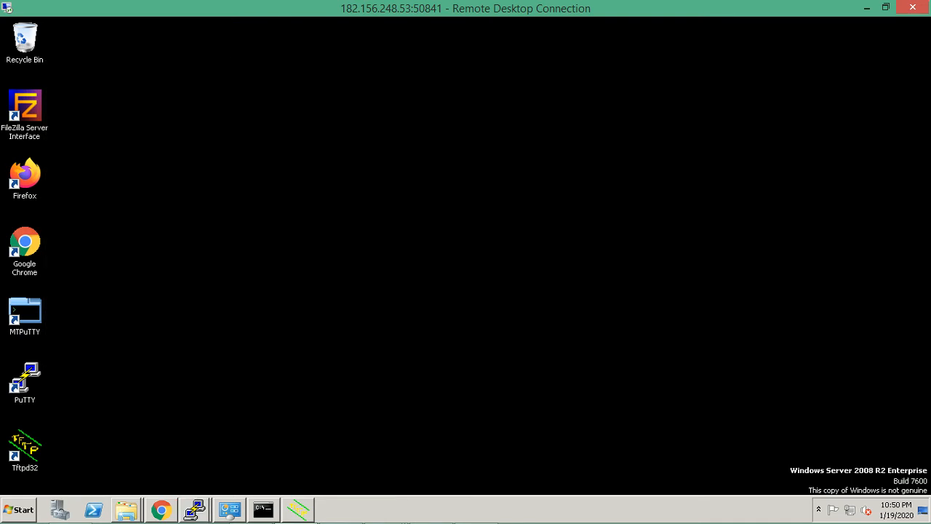
Restore UCS Manager and compare Fabric Interconnect B Ports 1 and 2, ending on Port 2 (Up, Trunk).
{"action": "mouse_move", "coordinate": [161, 509]}
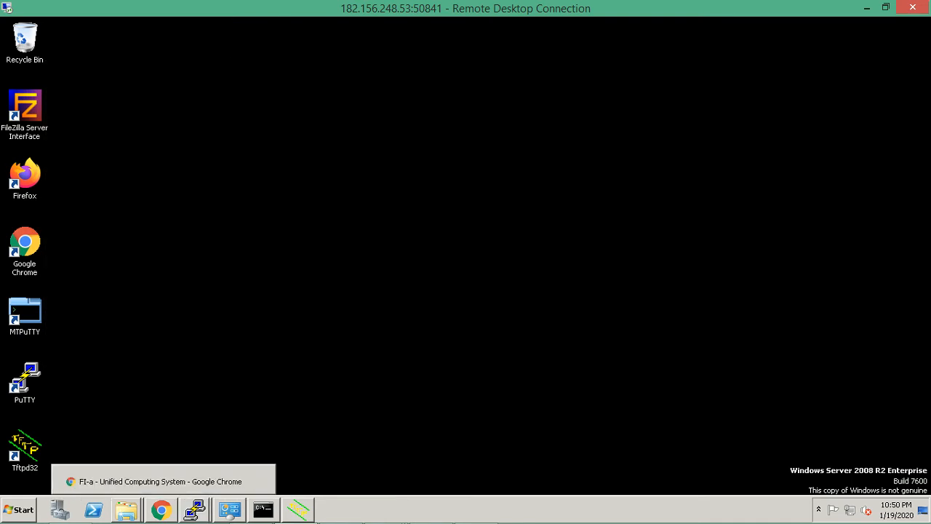
{"action": "left_click", "coordinate": [160, 481]}
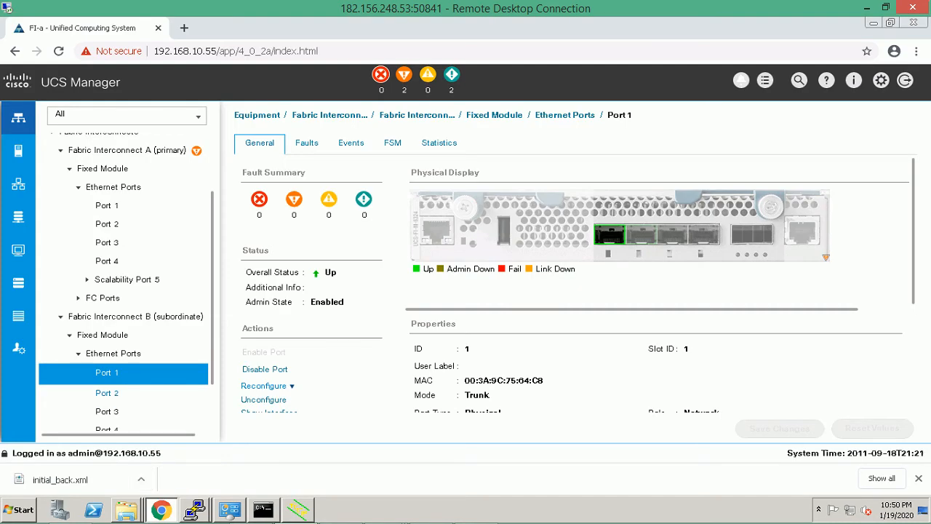
{"action": "left_click", "coordinate": [107, 392]}
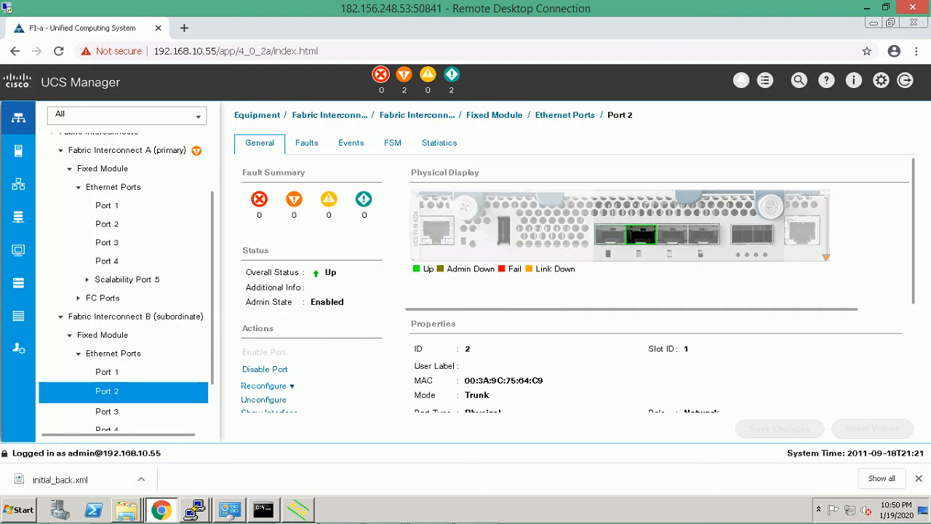
{"action": "left_click", "coordinate": [107, 372]}
{"action": "left_click", "coordinate": [107, 391]}
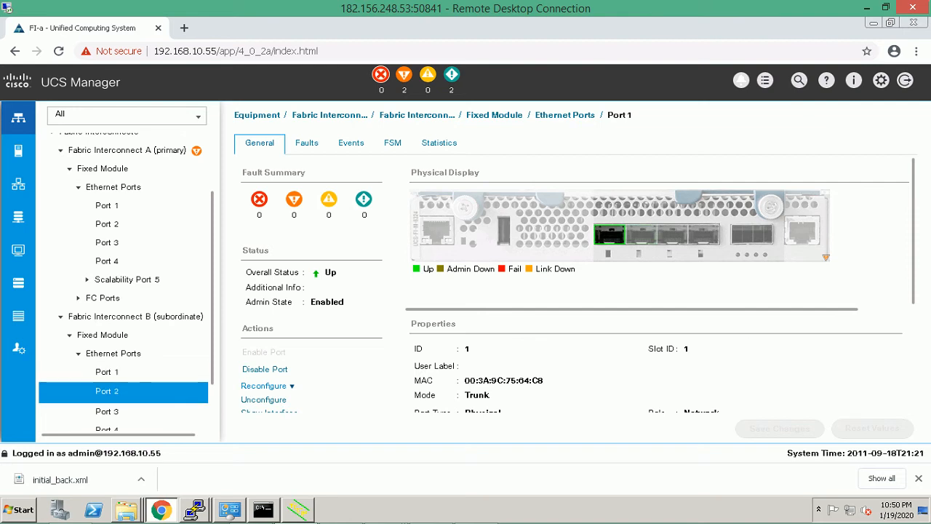
{"action": "left_click", "coordinate": [107, 372]}
{"action": "left_click", "coordinate": [107, 392]}
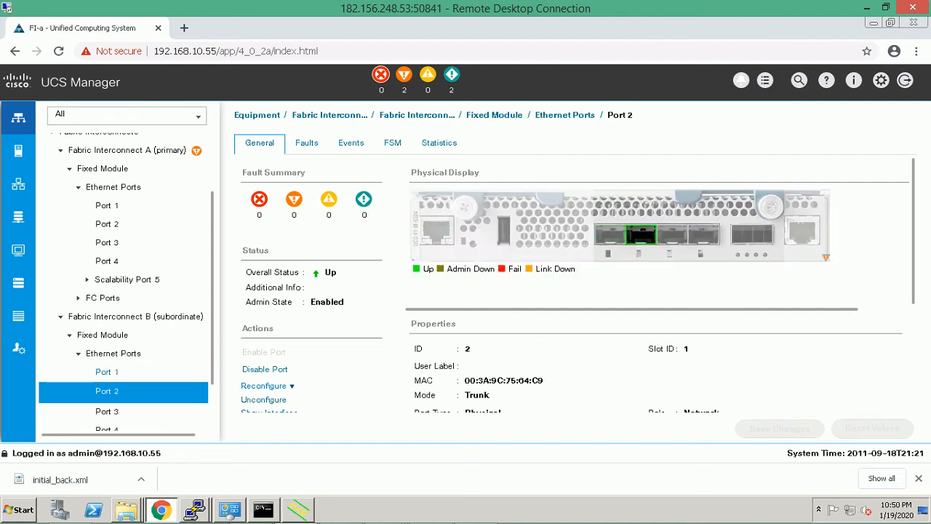
{"action": "left_click", "coordinate": [107, 372]}
{"action": "left_click", "coordinate": [107, 391]}
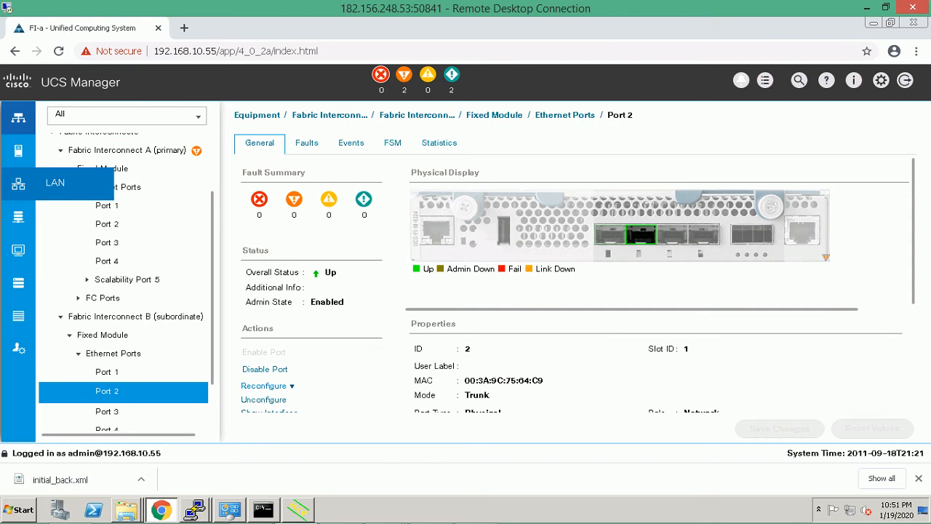
Go to the LAN section and show its VLANs list with default and vlan10.
{"action": "left_click", "coordinate": [18, 183]}
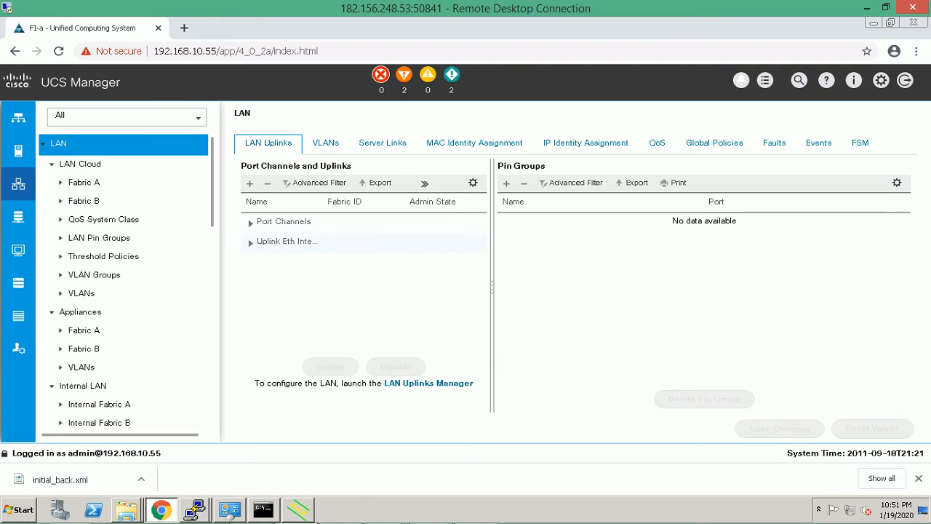
{"action": "scroll", "coordinate": [123, 283], "scroll_direction": "down", "scroll_amount": 1}
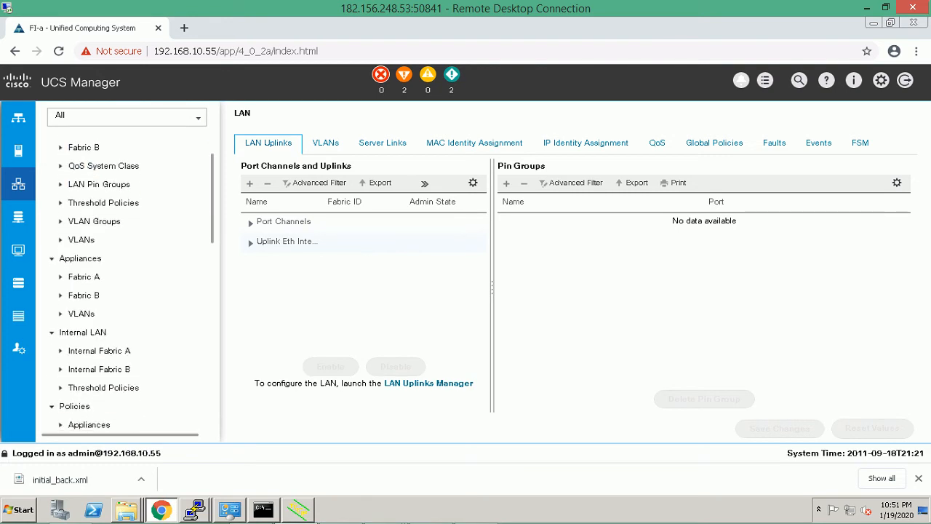
{"action": "scroll", "coordinate": [123, 284], "scroll_direction": "up", "scroll_amount": 1}
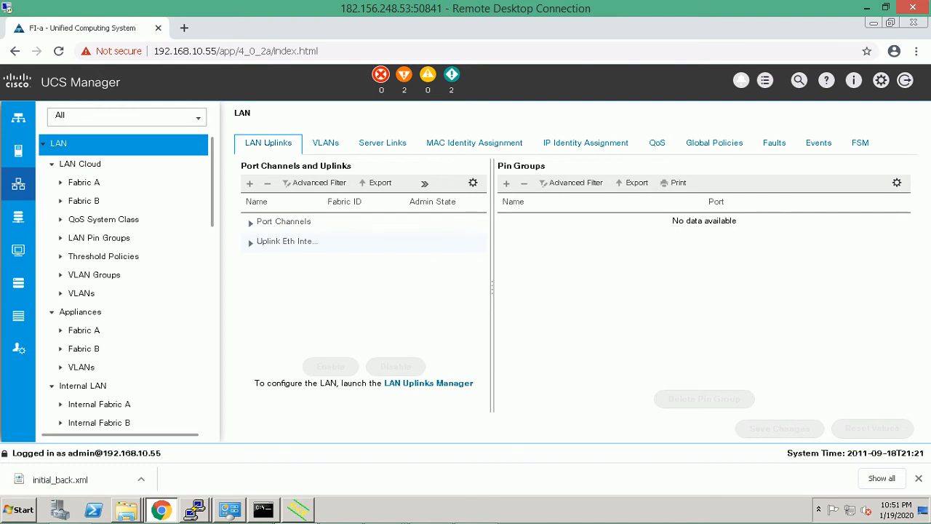
{"action": "left_click", "coordinate": [325, 144]}
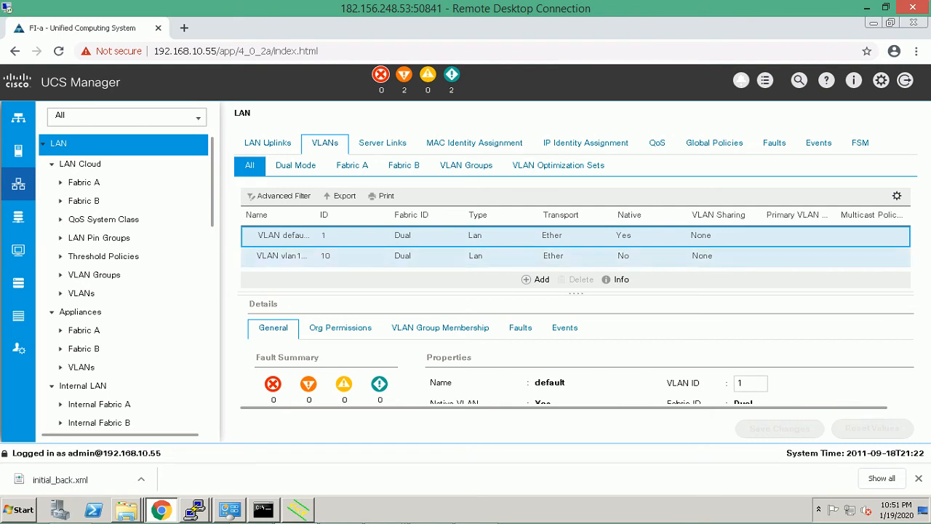
Delete vlan10, leaving only VLAN default, and open the Create VLANs form.
{"action": "left_click", "coordinate": [304, 257]}
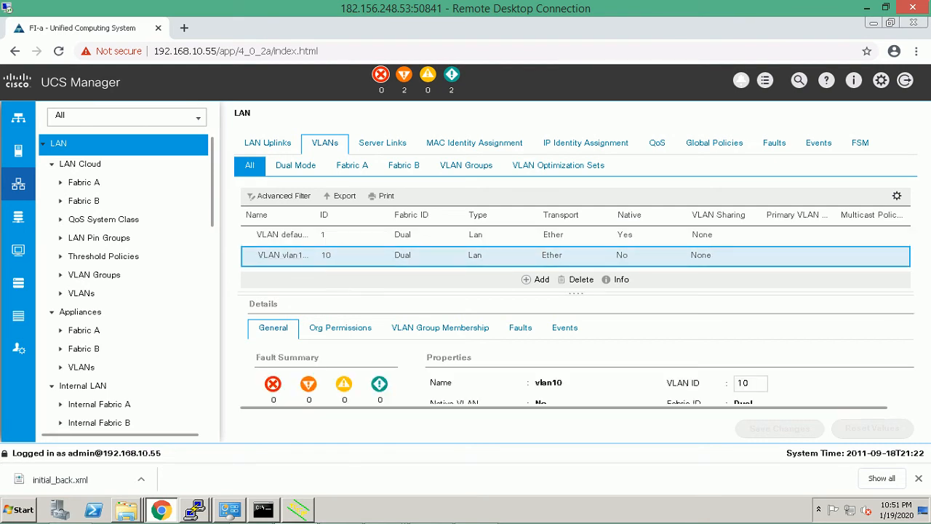
{"action": "left_click", "coordinate": [582, 280]}
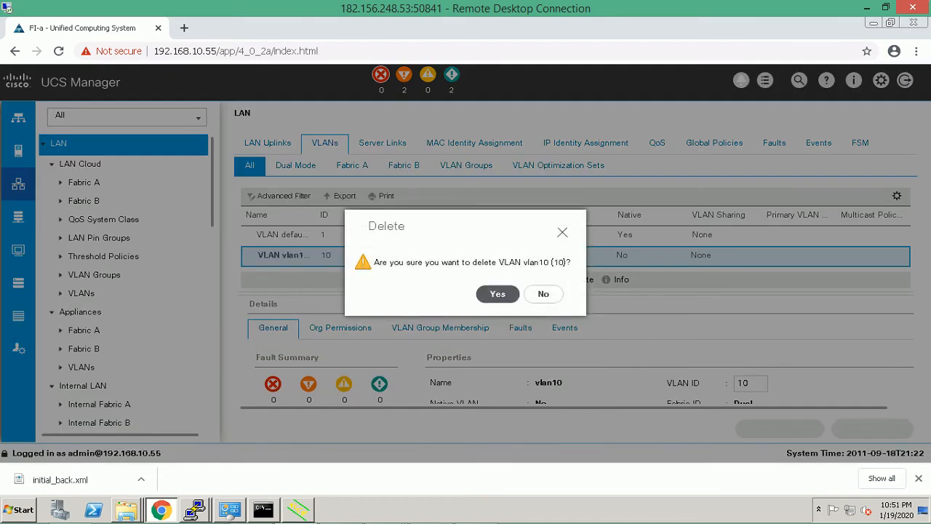
{"action": "left_click", "coordinate": [497, 293]}
{"action": "left_click", "coordinate": [534, 293]}
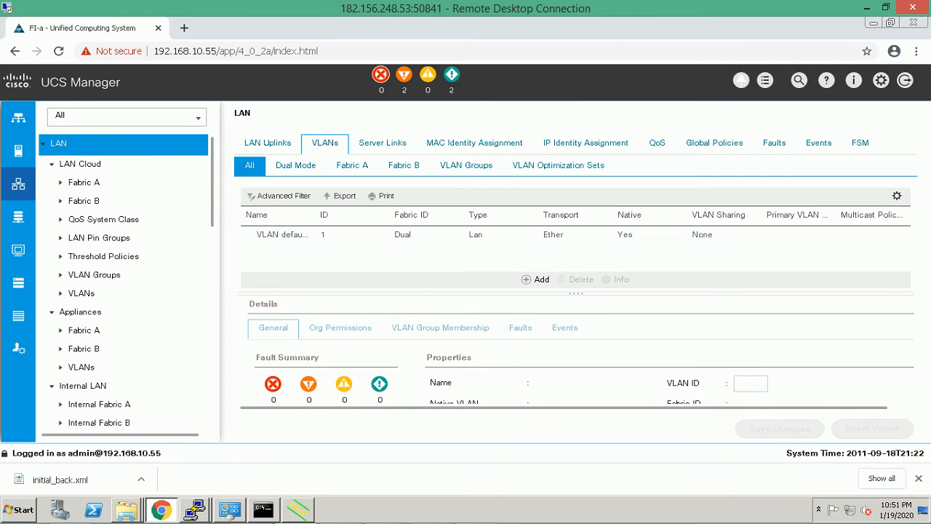
{"action": "left_click", "coordinate": [537, 280]}
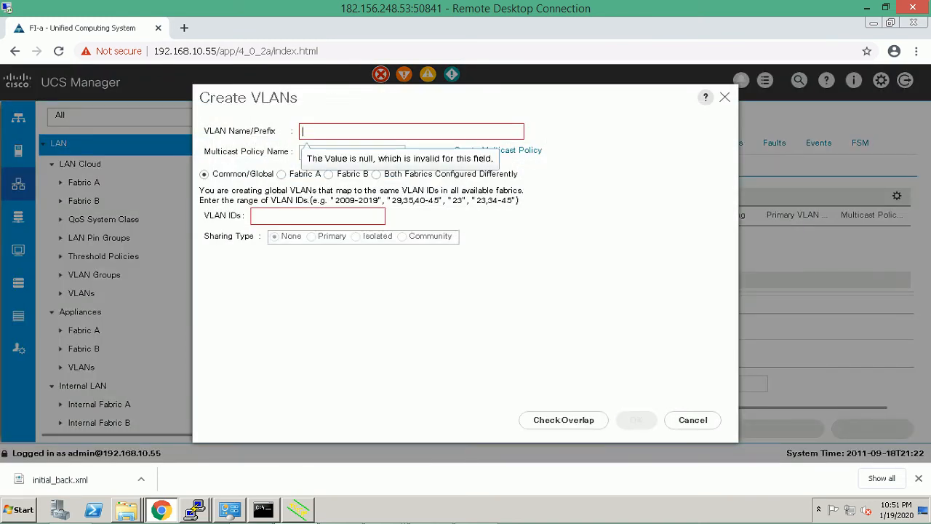
Create a global VLAN named vlan10 with VLAN ID 10.
{"action": "type", "text": "vlan10"}
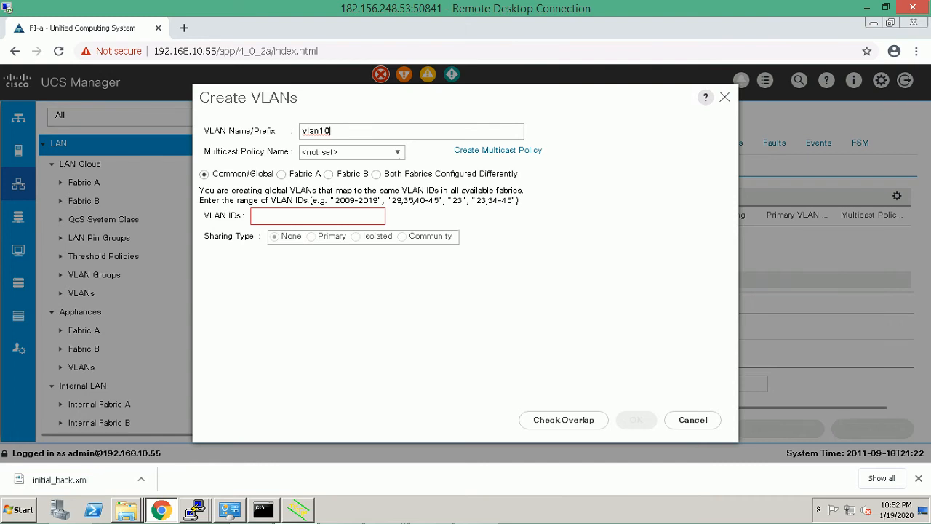
{"action": "left_click", "coordinate": [262, 216]}
{"action": "type", "text": "10"}
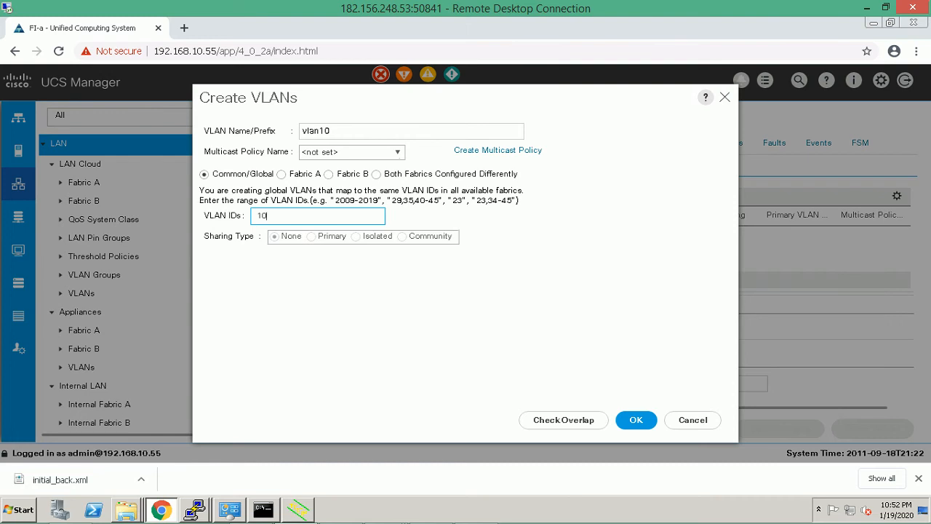
{"action": "left_click", "coordinate": [646, 418]}
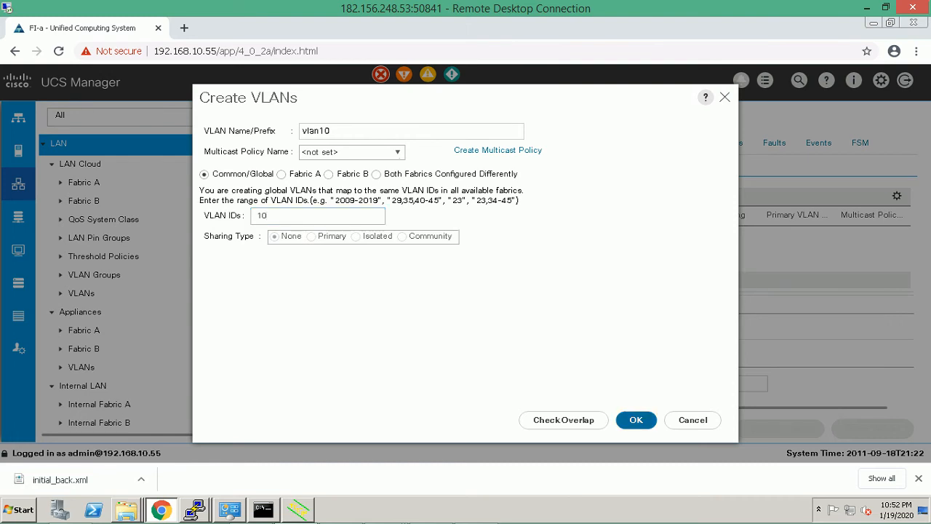
{"action": "key", "text": "Return"}
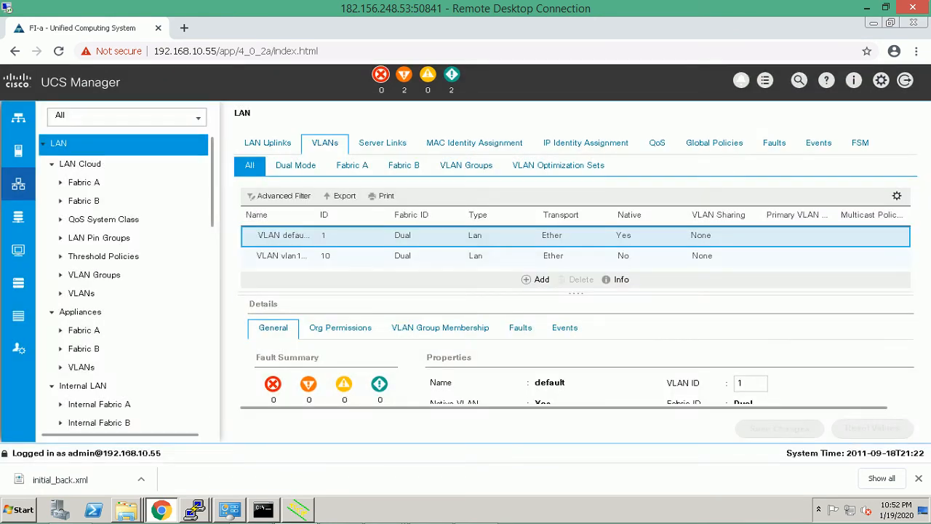
Scroll the LAN tree to Pools > root and collapse IP Pools to expose MAC Pools.
{"action": "scroll", "coordinate": [124, 283], "scroll_direction": "down", "scroll_amount": 5}
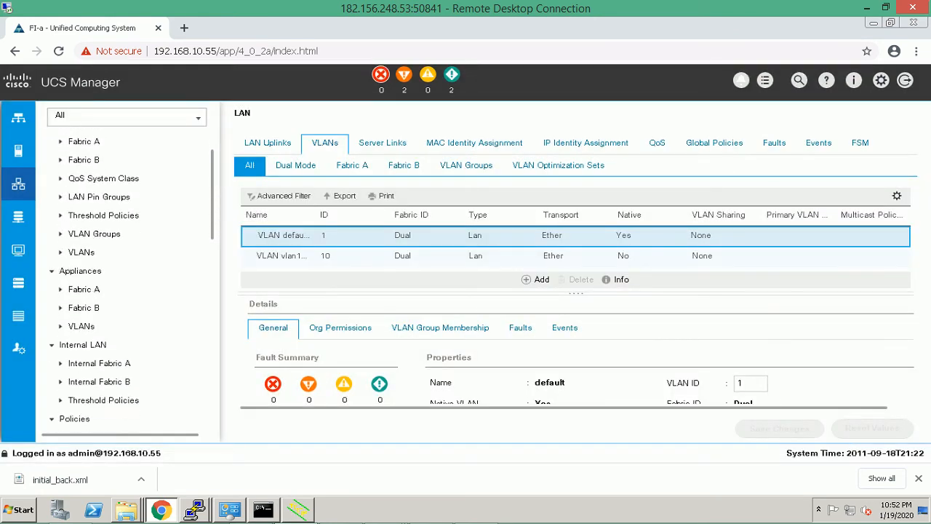
{"action": "scroll", "coordinate": [124, 284], "scroll_direction": "down", "scroll_amount": 8}
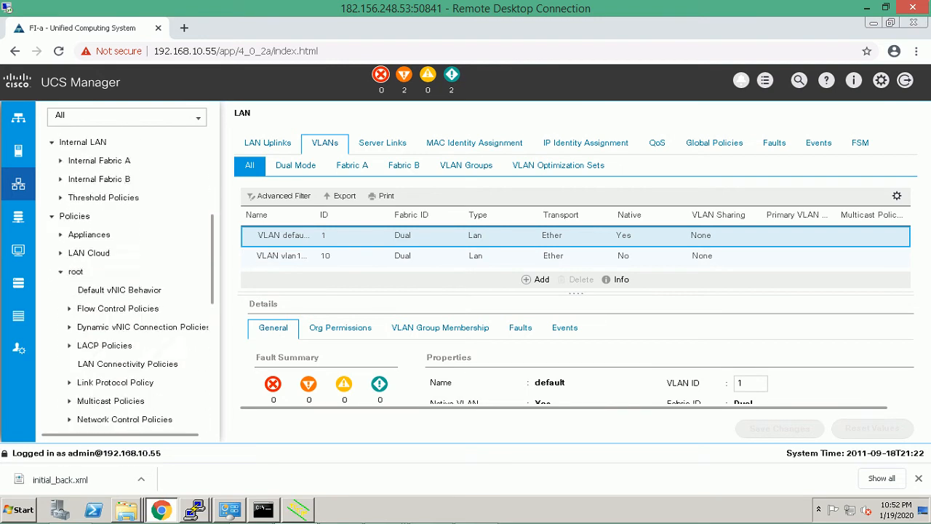
{"action": "scroll", "coordinate": [124, 283], "scroll_direction": "down", "scroll_amount": 3}
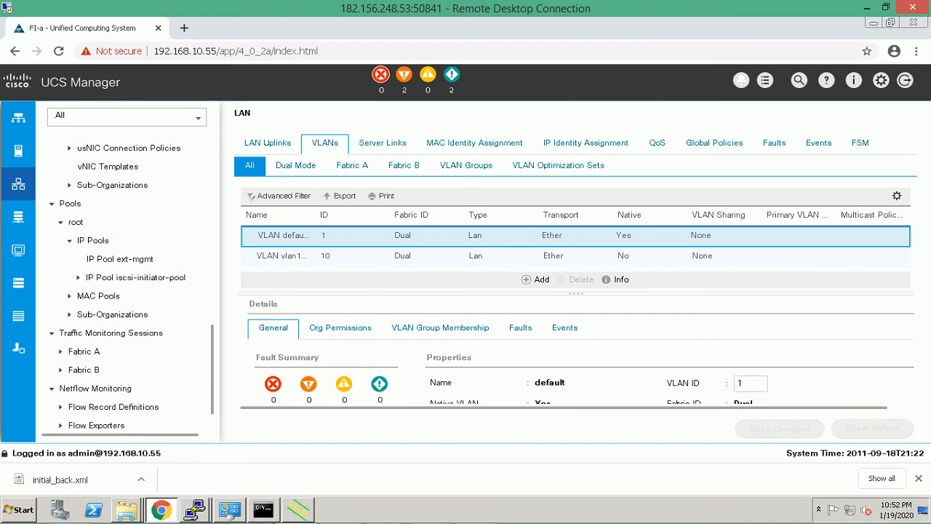
{"action": "scroll", "coordinate": [117, 295], "scroll_direction": "down", "scroll_amount": 1}
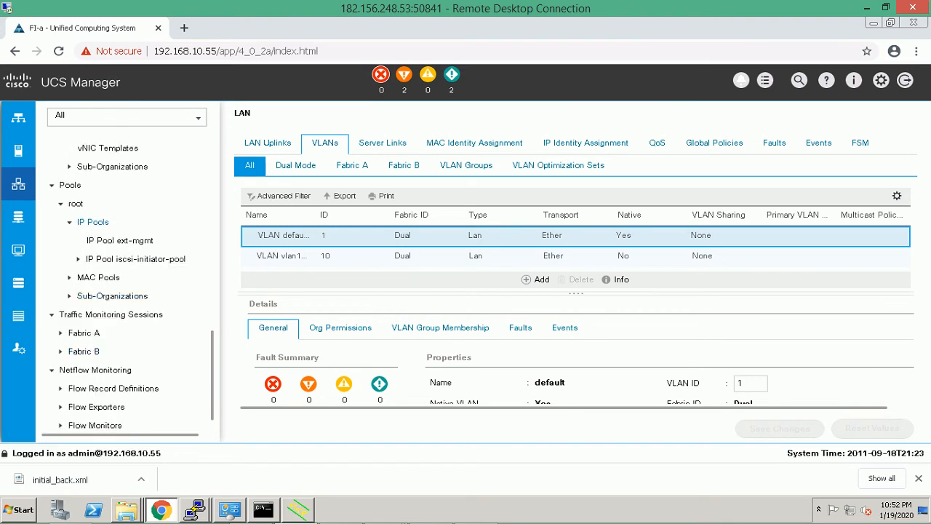
{"action": "left_click", "coordinate": [70, 221]}
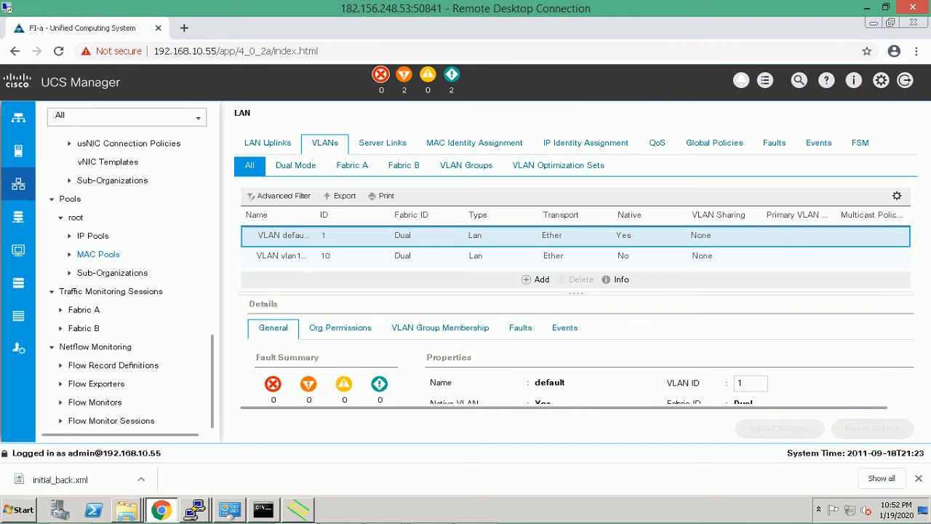
Start a new sequential MAC pool named MAC-POOL-5.
{"action": "right_click", "coordinate": [99, 254]}
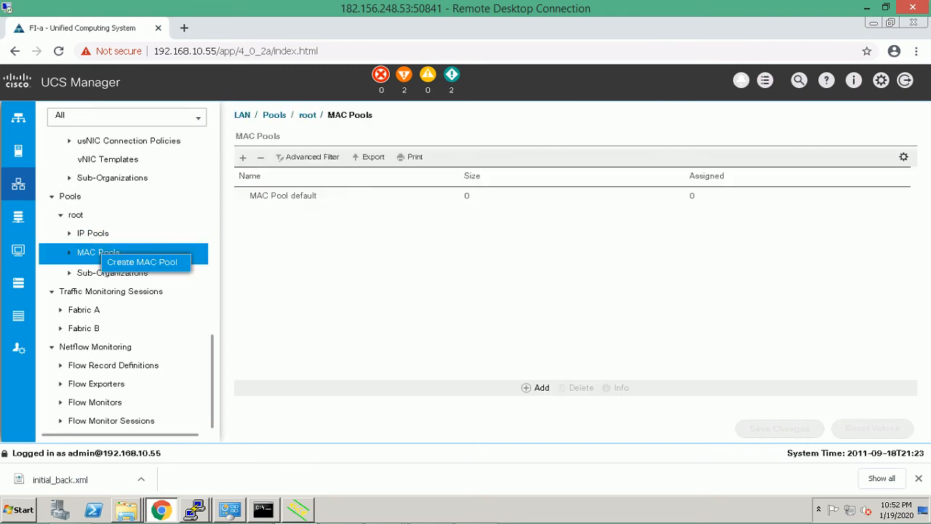
{"action": "left_click", "coordinate": [142, 261]}
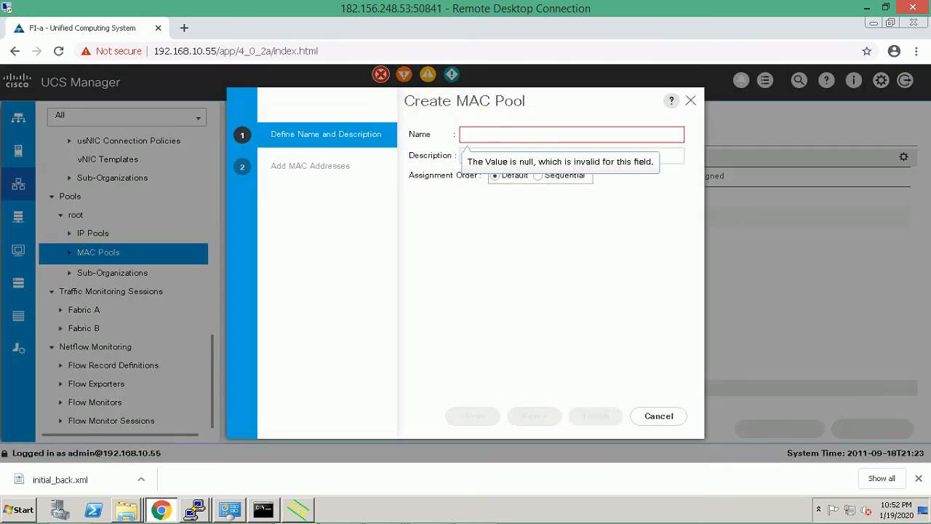
{"action": "type", "text": "M"}
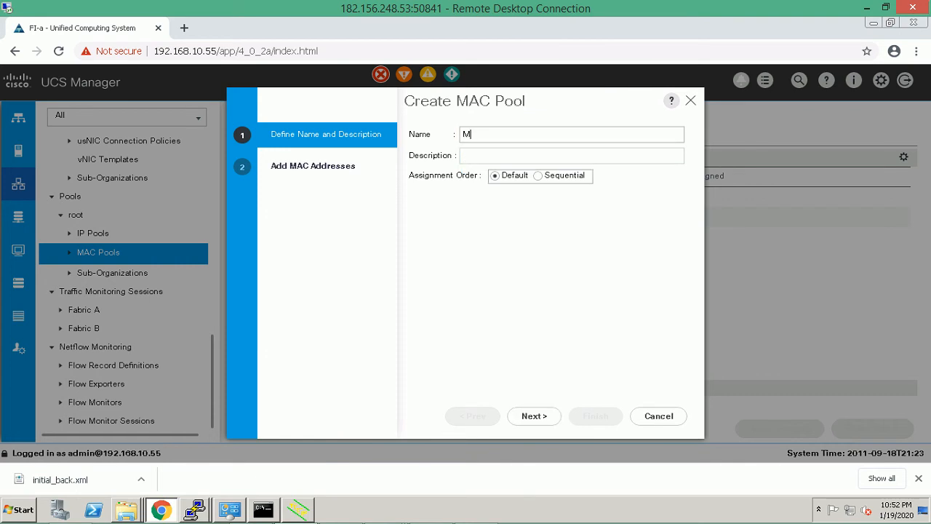
{"action": "type", "text": "AC-POOL-5"}
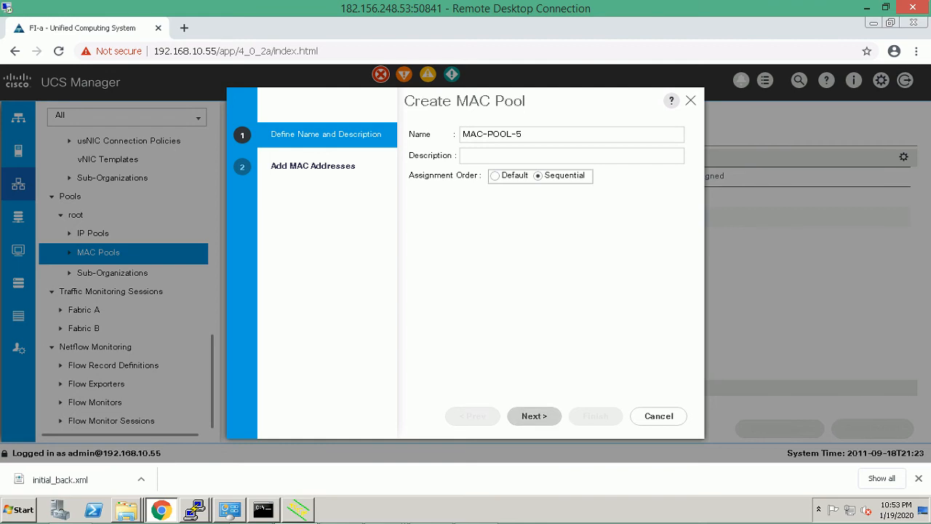
{"action": "left_click", "coordinate": [534, 415]}
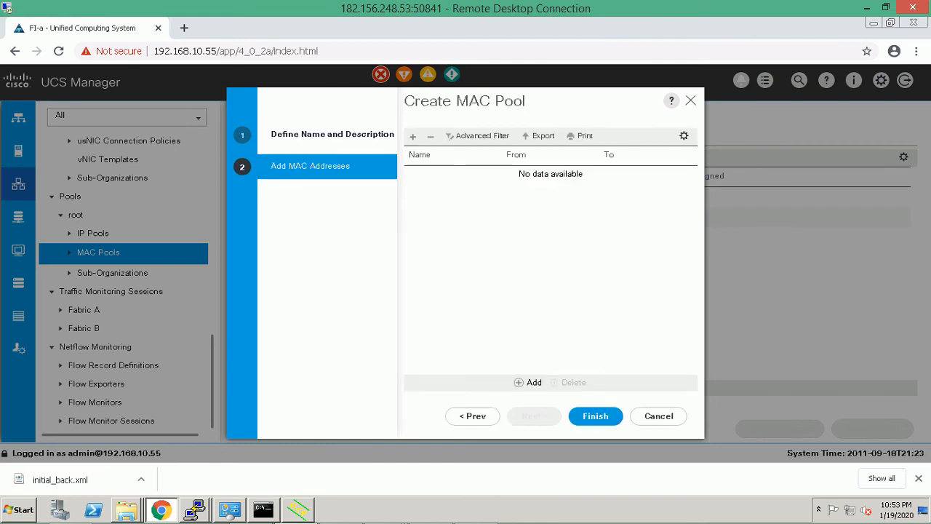
Add a MAC block starting 00:25:B5:01:00:00 with size 5 and finish the pool.
{"action": "left_click", "coordinate": [529, 382]}
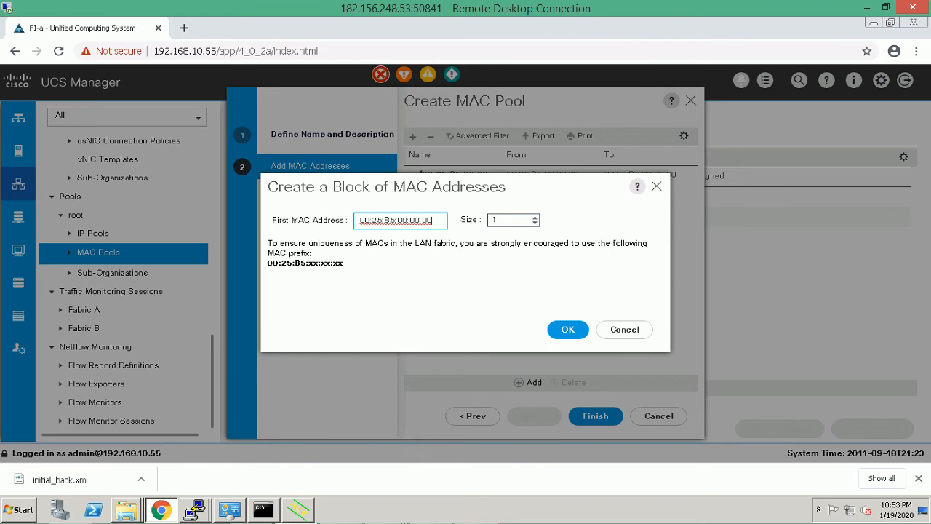
{"action": "left_click_drag", "start_coordinate": [359, 220], "coordinate": [395, 220]}
{"action": "left_click", "coordinate": [408, 220]}
{"action": "key", "text": "BackSpace"}
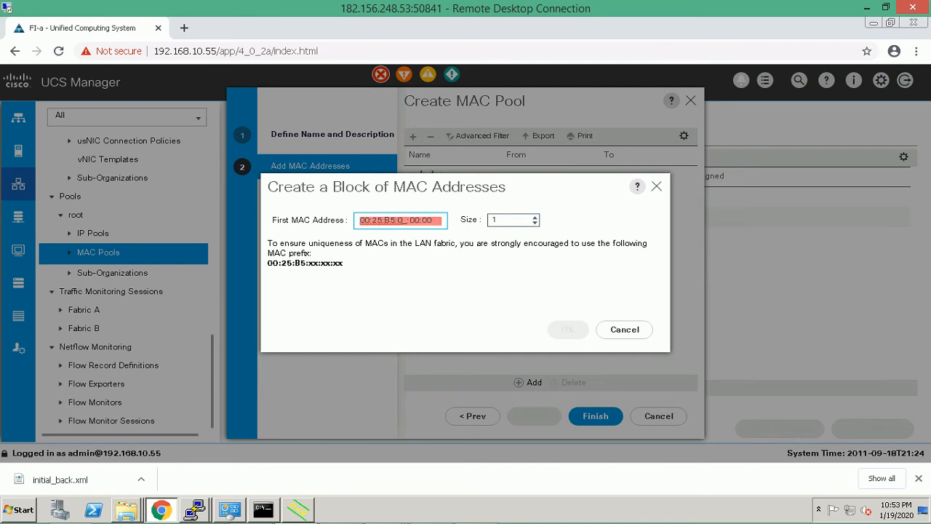
{"action": "type", "text": "1"}
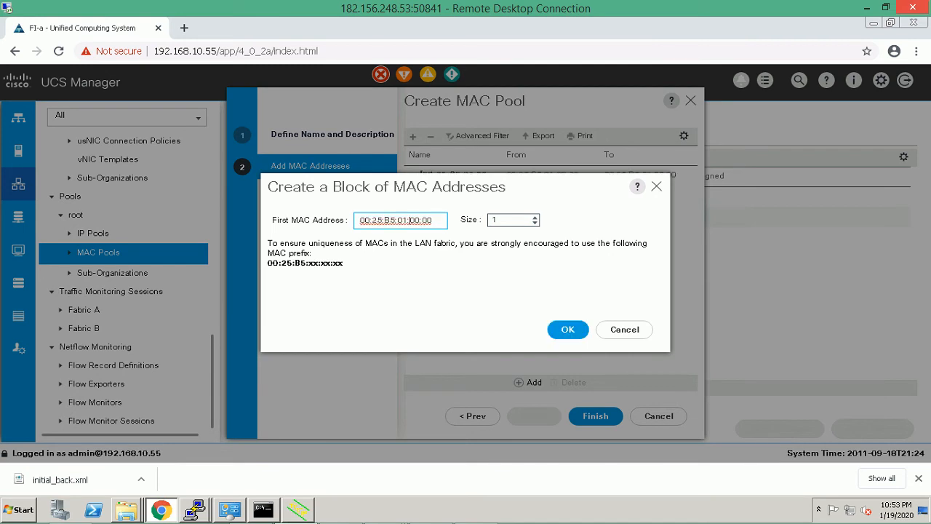
{"action": "left_click", "coordinate": [495, 219]}
{"action": "key", "text": "BackSpace"}
{"action": "type", "text": "5"}
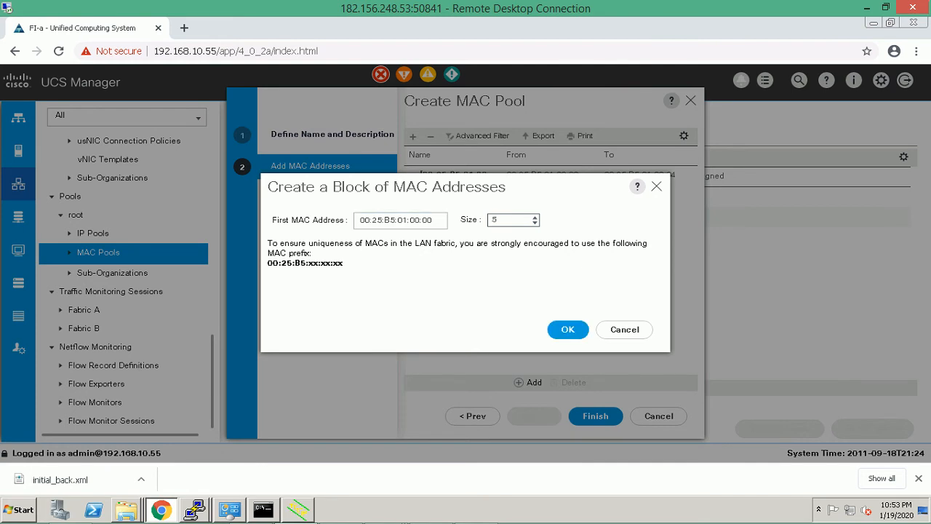
{"action": "left_click", "coordinate": [567, 328]}
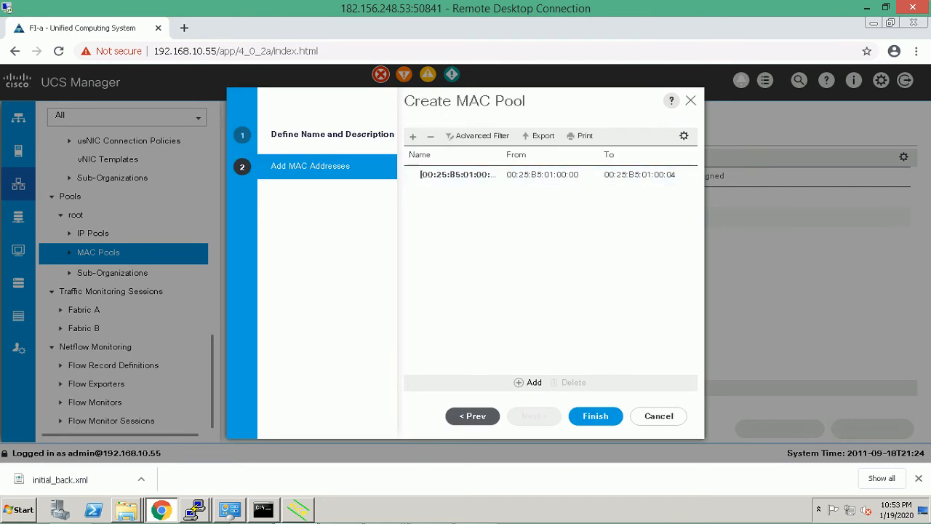
{"action": "left_click", "coordinate": [595, 416]}
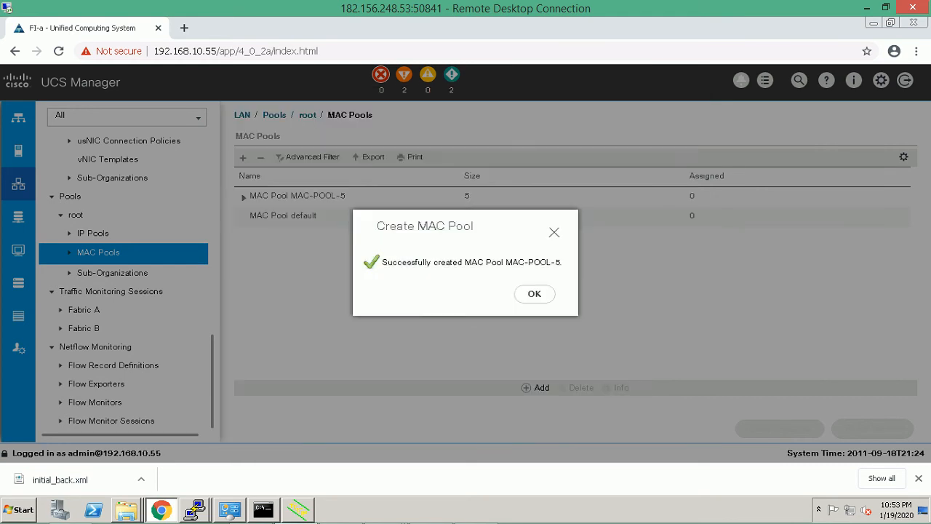
Expand IP Pools and begin a new IPv4 address block on the ext-mgmt pool.
{"action": "left_click", "coordinate": [534, 293]}
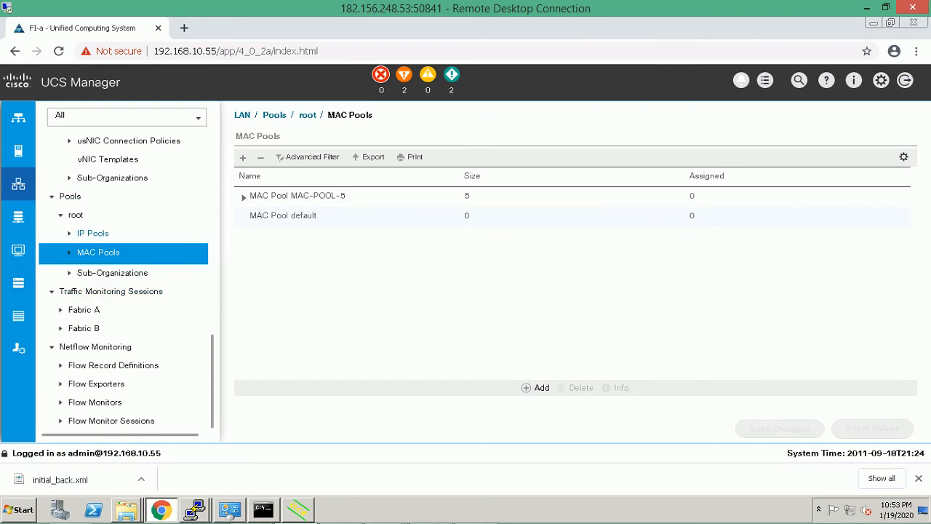
{"action": "left_click", "coordinate": [93, 233]}
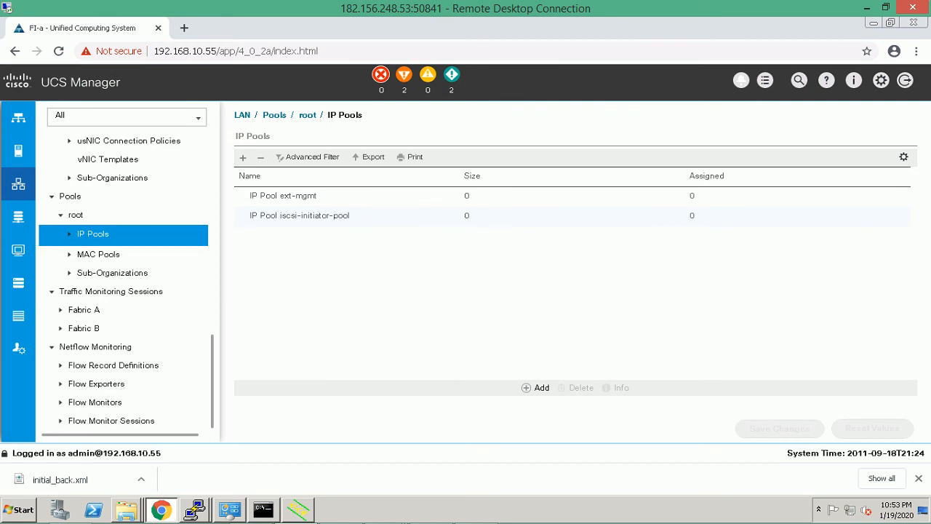
{"action": "left_click", "coordinate": [69, 234]}
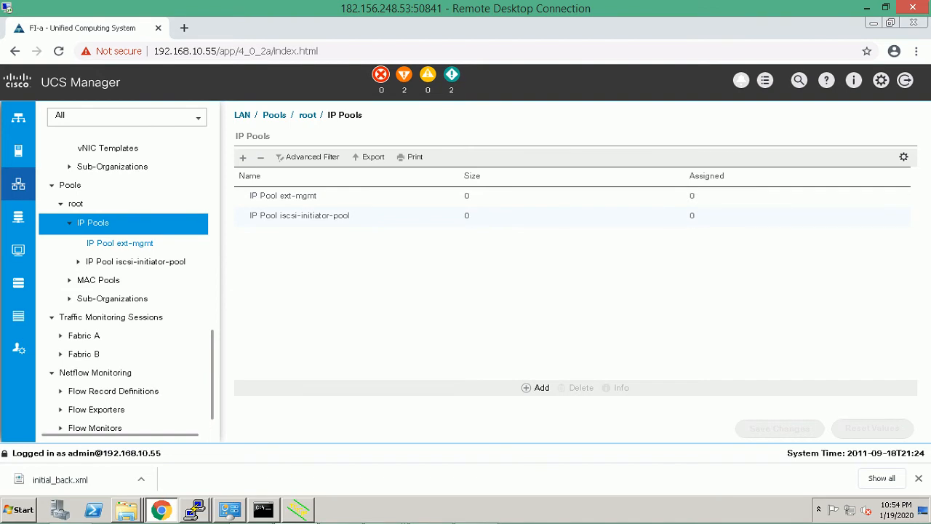
{"action": "right_click", "coordinate": [139, 242]}
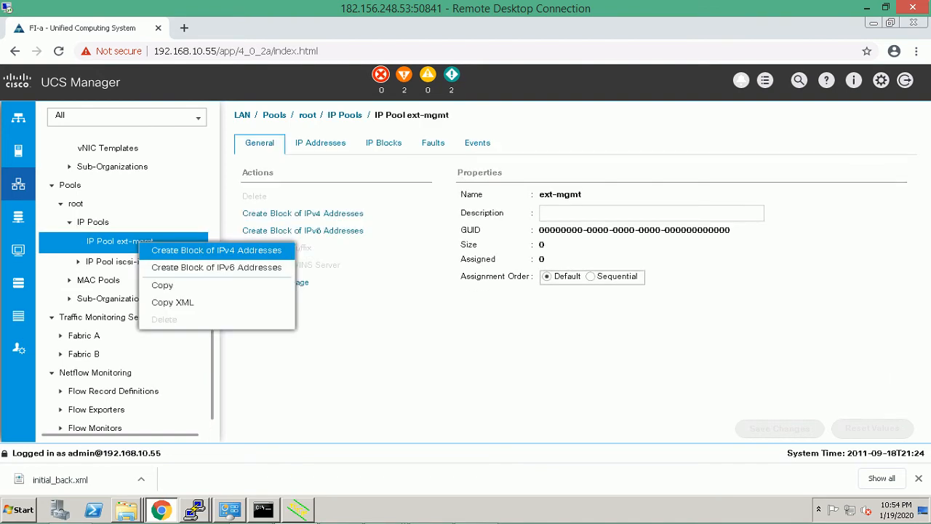
{"action": "left_click", "coordinate": [216, 249]}
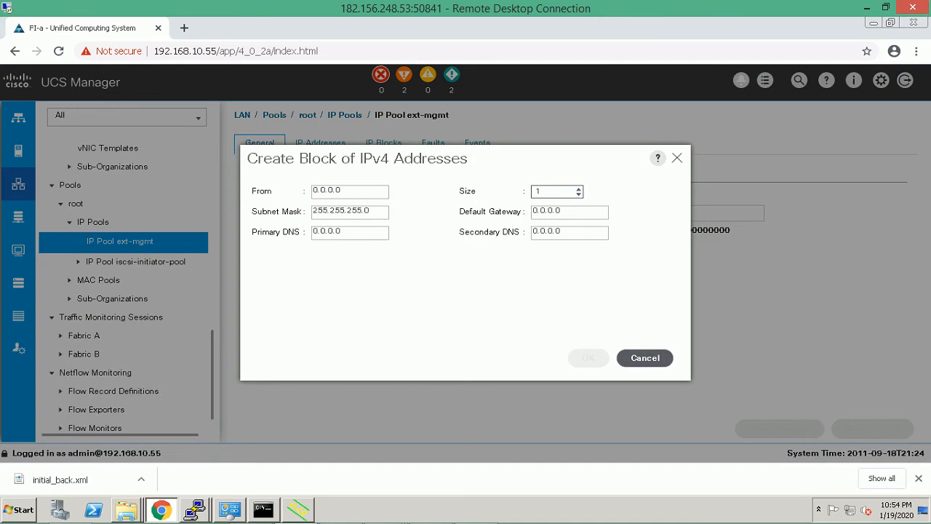
Set the block from 192.168.10.200, size 4, gateway 192.168.10.254, and confirm it.
{"action": "left_click", "coordinate": [354, 191]}
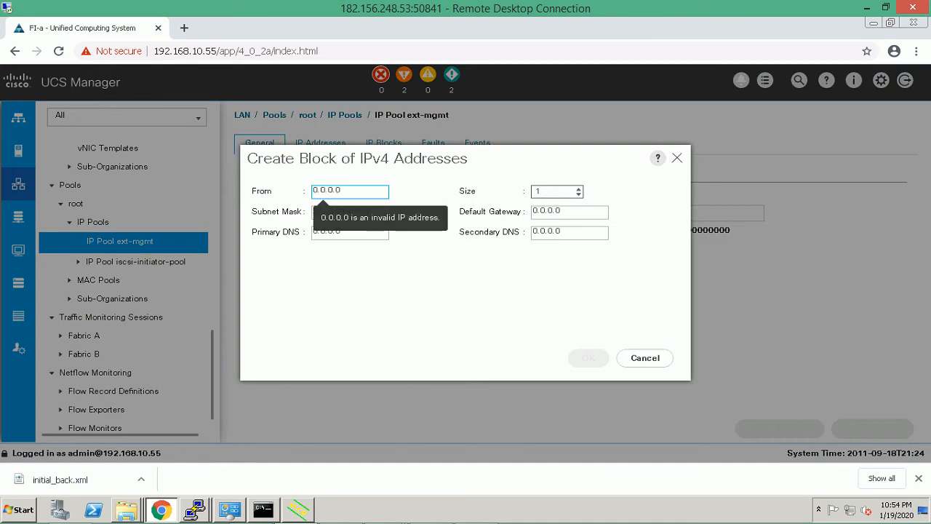
{"action": "key", "text": "BackSpace"}
{"action": "key", "text": "BackSpace"}
{"action": "key", "text": "BackSpace"}
{"action": "key", "text": "BackSpace"}
{"action": "key", "text": "BackSpace"}
{"action": "key", "text": "BackSpace"}
{"action": "key", "text": "BackSpace"}
{"action": "type", "text": "192.168"}
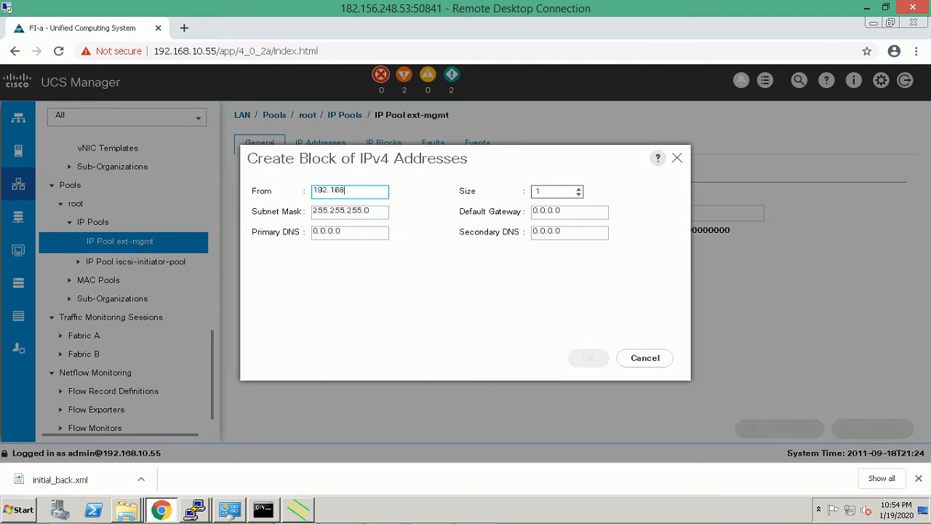
{"action": "type", "text": ".10.200"}
{"action": "left_click", "coordinate": [578, 188]}
{"action": "key", "text": "Tab"}
{"action": "key", "text": "End"}
{"action": "key", "text": "BackSpace"}
{"action": "key", "text": "BackSpace"}
{"action": "key", "text": "BackSpace"}
{"action": "key", "text": "BackSpace"}
{"action": "key", "text": "BackSpace"}
{"action": "key", "text": "BackSpace"}
{"action": "key", "text": "BackSpace"}
{"action": "type", "text": "192.168.10.254"}
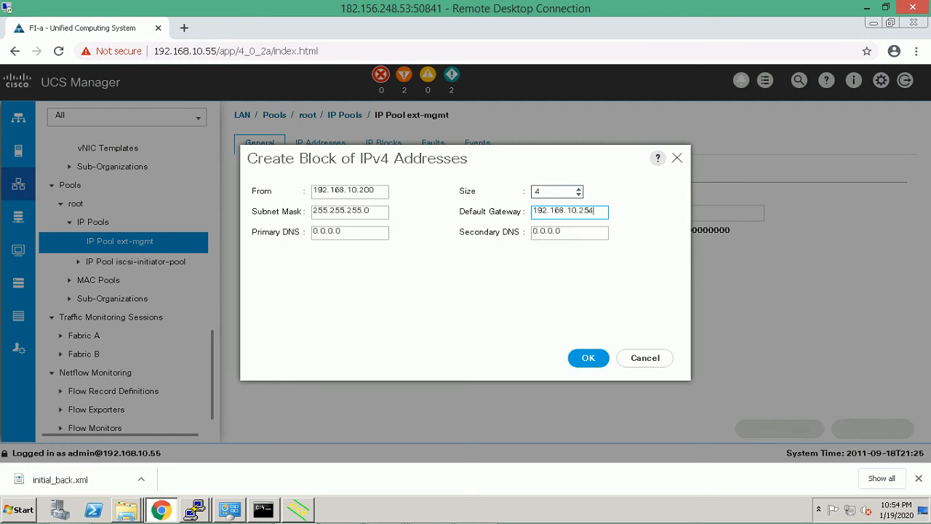
{"action": "key", "text": "Tab"}
{"action": "key", "text": "Return"}
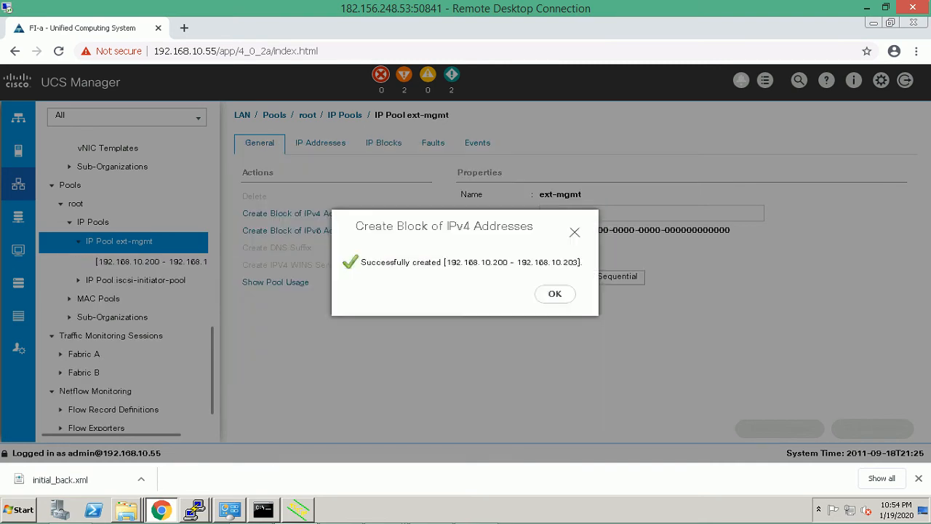
{"action": "key", "text": "Return"}
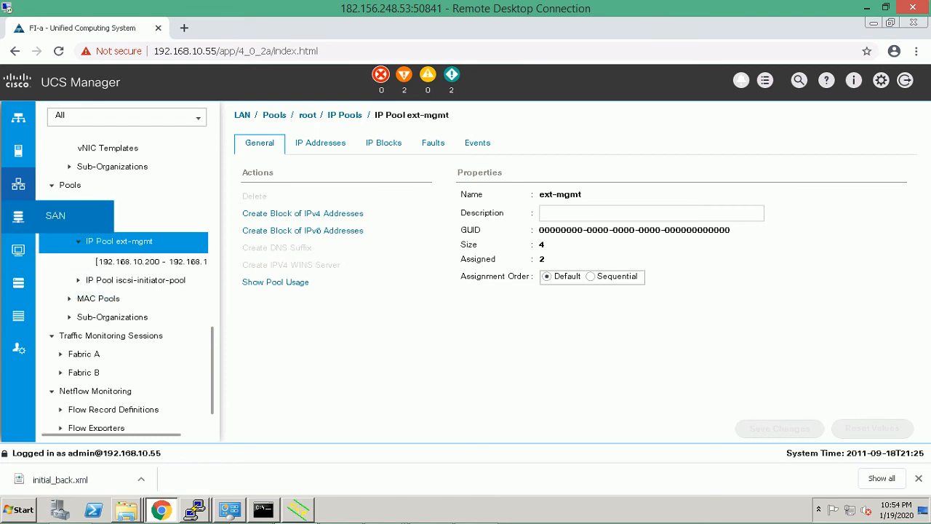
Go to SAN Pools > root and bring up the WWNN Pools actions menu.
{"action": "left_click", "coordinate": [18, 216]}
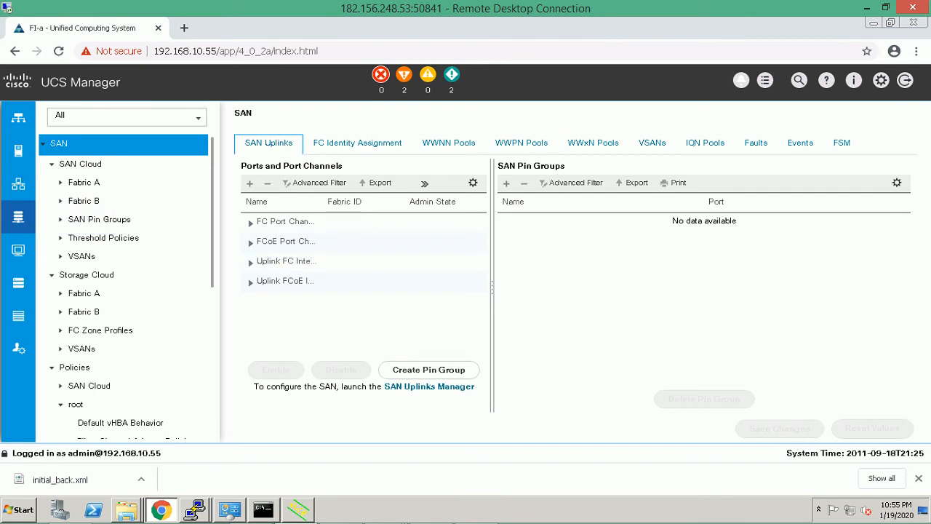
{"action": "scroll", "coordinate": [124, 291], "scroll_direction": "down", "scroll_amount": 3}
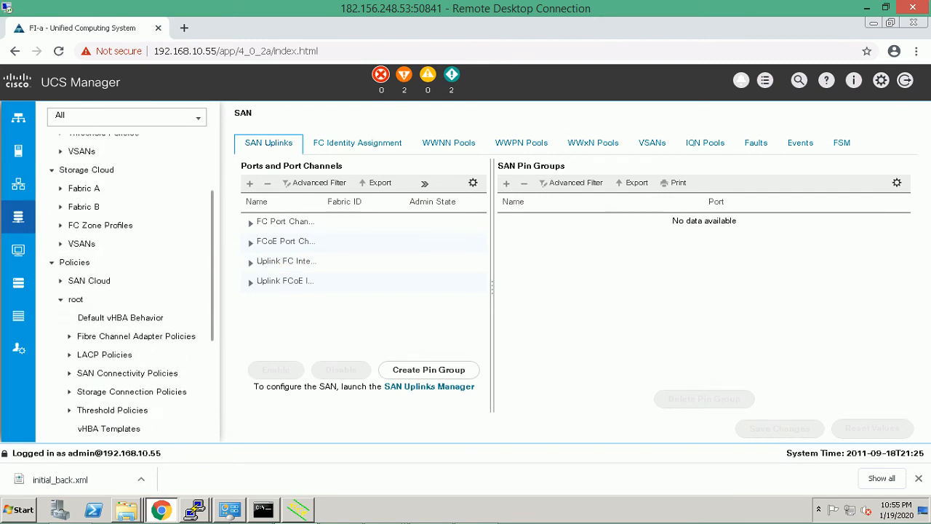
{"action": "scroll", "coordinate": [136, 289], "scroll_direction": "down", "scroll_amount": 5}
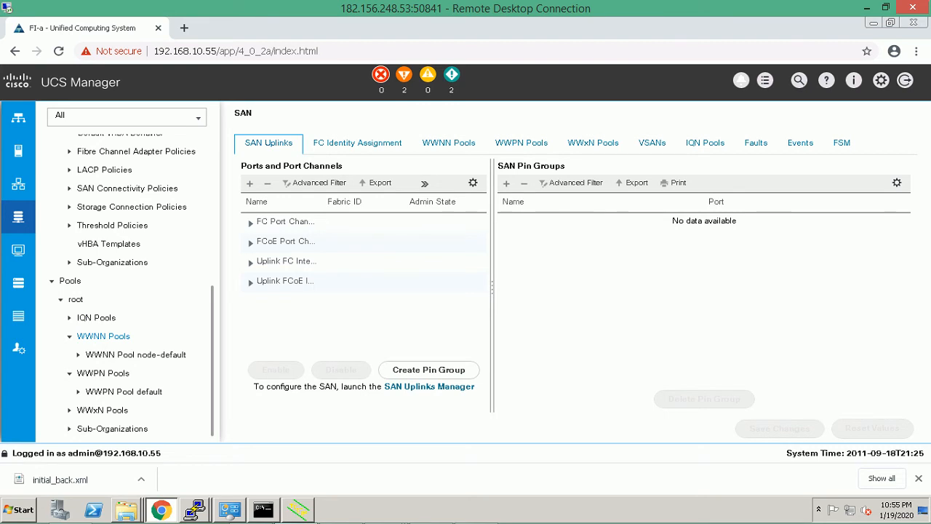
{"action": "right_click", "coordinate": [103, 336]}
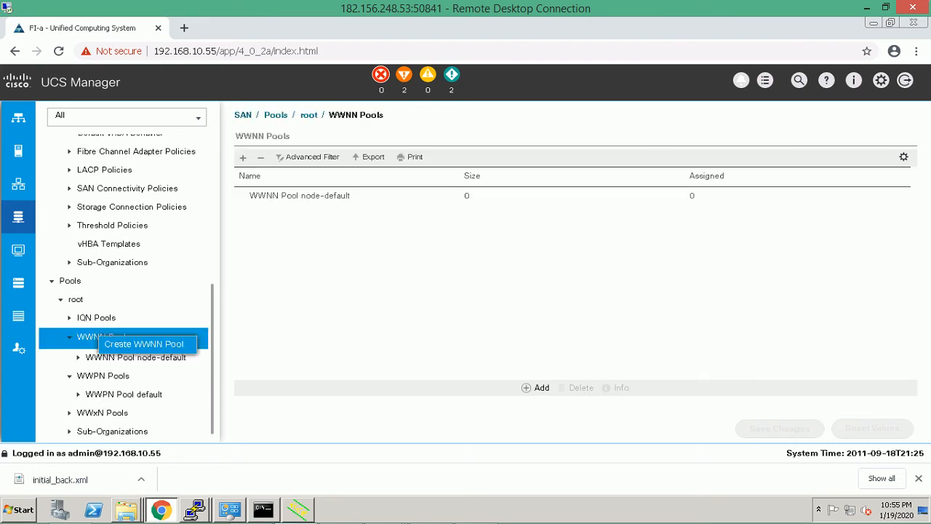
Name the new WWNN pool WWNPOOL_5 with sequential assignment order.
{"action": "left_click", "coordinate": [144, 343]}
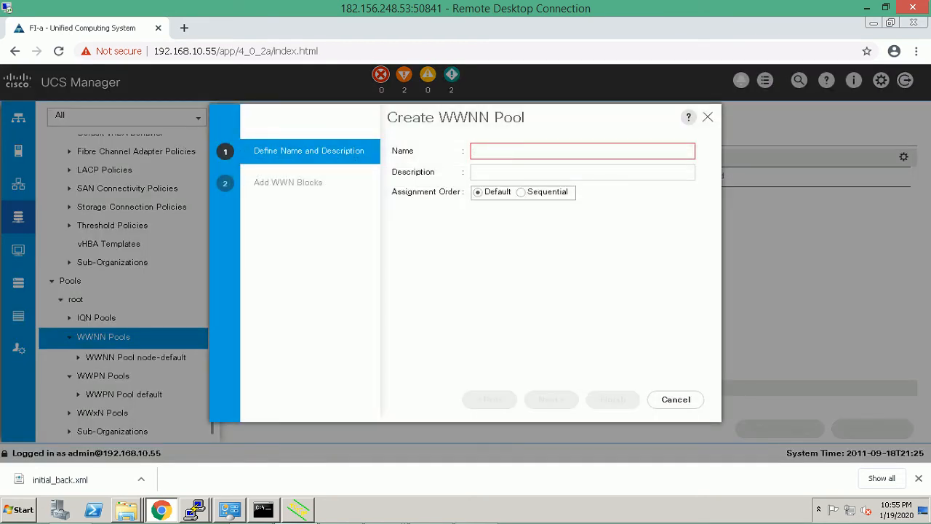
{"action": "type", "text": "WW"}
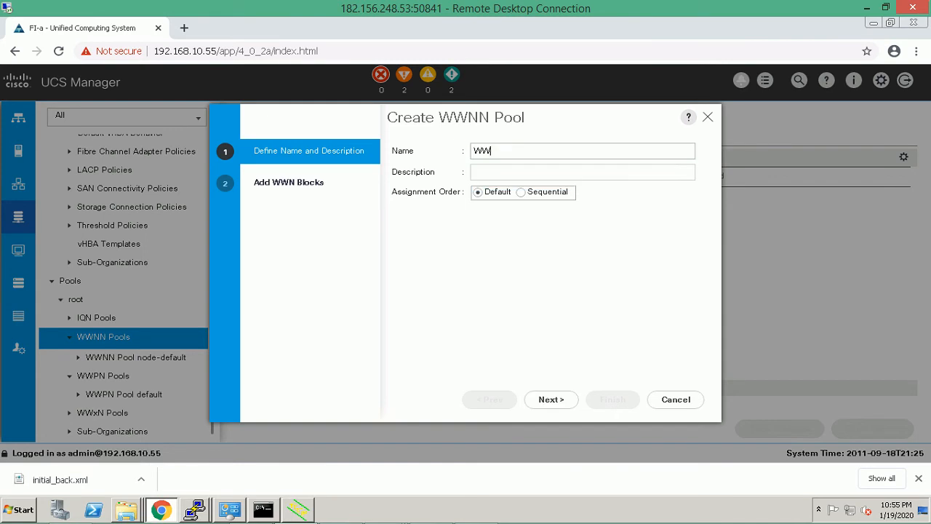
{"action": "type", "text": "NPOOL_5"}
{"action": "left_click", "coordinate": [552, 400]}
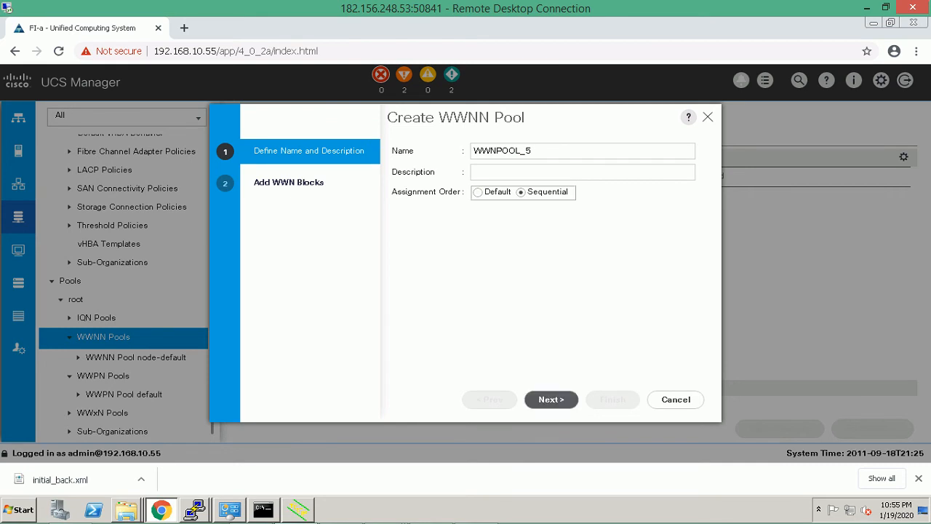
{"action": "left_click", "coordinate": [551, 399]}
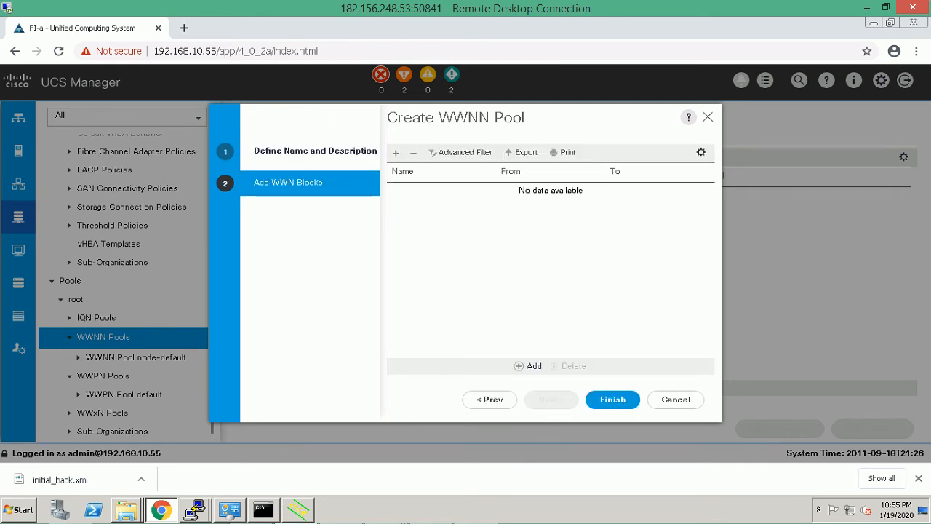
Add a WWN block starting at 20:00:00:25:B5:01:00:00.
{"action": "left_click", "coordinate": [528, 366]}
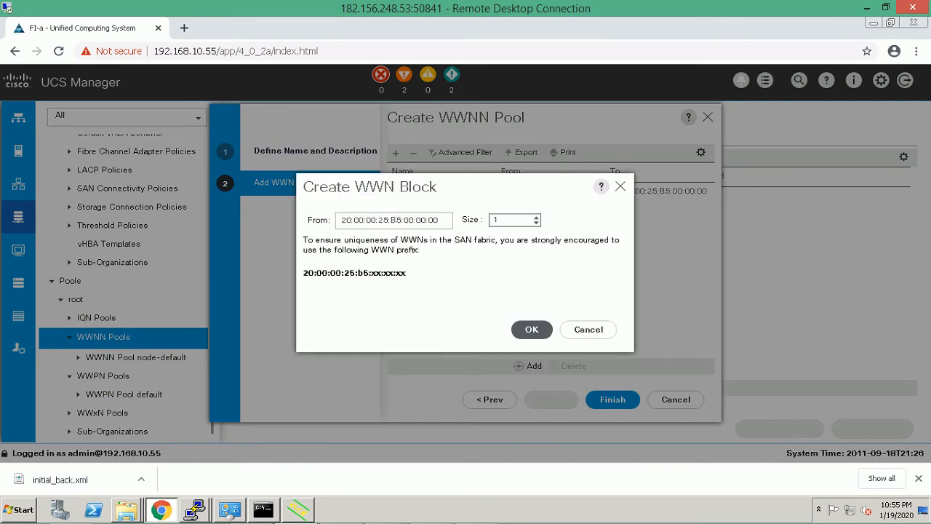
{"action": "left_click_drag", "start_coordinate": [341, 220], "coordinate": [396, 220]}
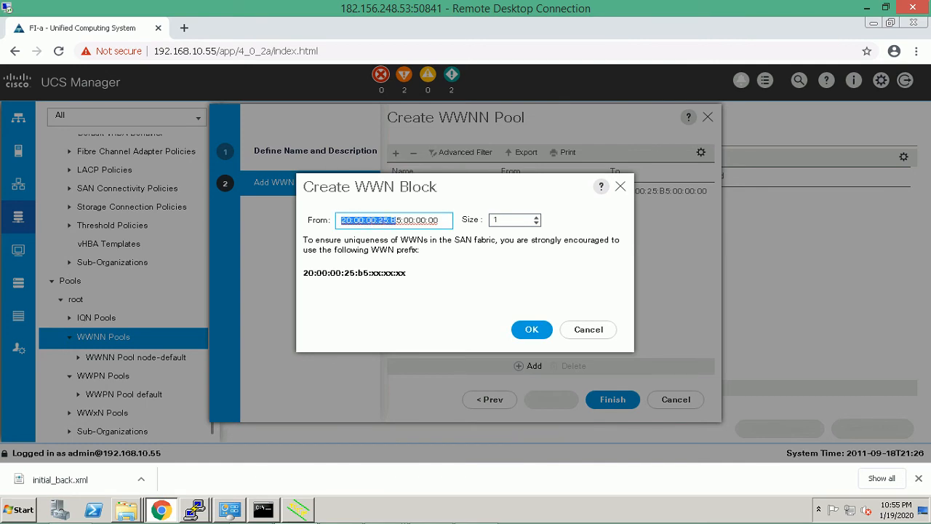
{"action": "left_click", "coordinate": [407, 298]}
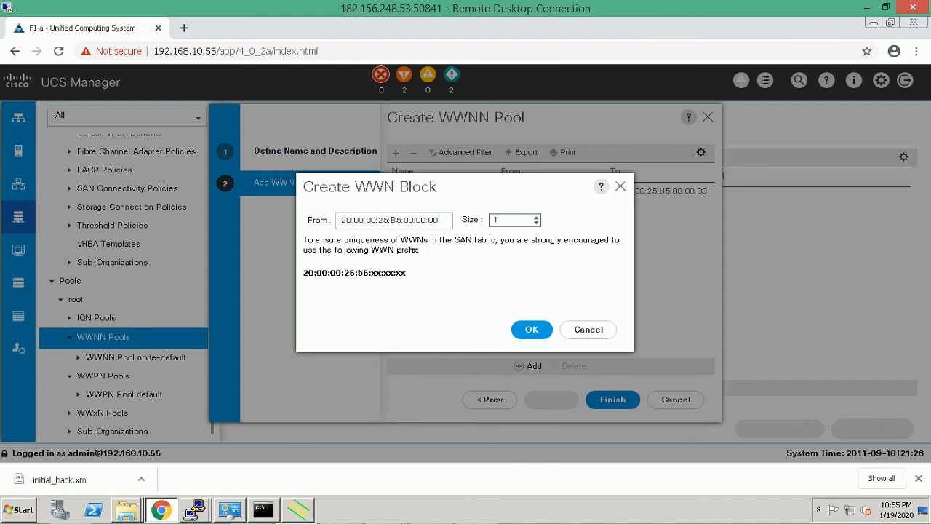
{"action": "left_click_drag", "start_coordinate": [372, 272], "coordinate": [405, 273]}
{"action": "left_click", "coordinate": [411, 291]}
{"action": "left_click", "coordinate": [414, 220]}
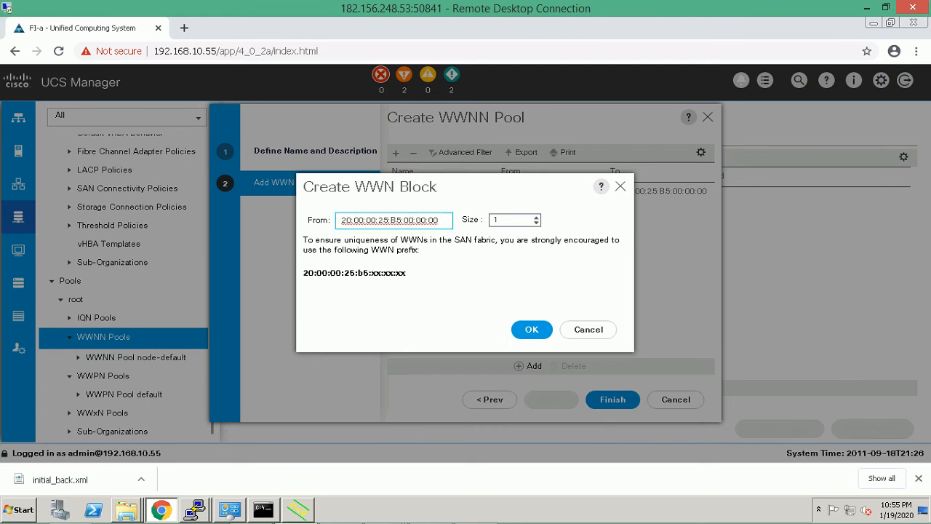
{"action": "key", "text": "BackSpace"}
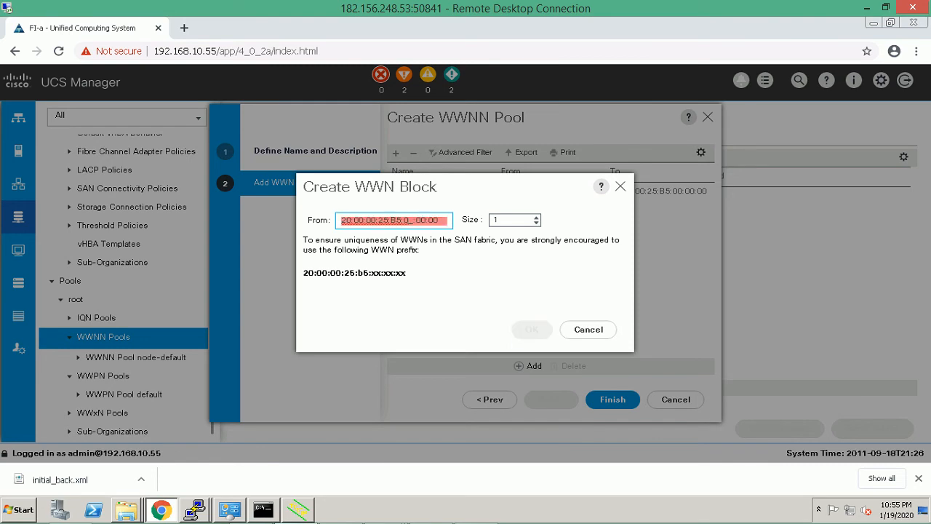
{"action": "type", "text": "1"}
Give the block size 5, add it, and finish creating WWNPOOL_5.
{"action": "left_click", "coordinate": [504, 220]}
{"action": "key", "text": "BackSpace"}
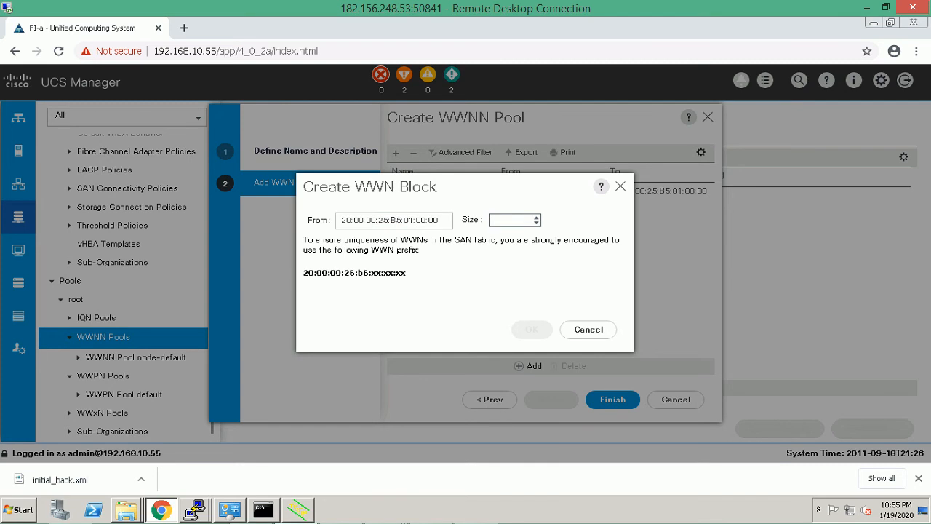
{"action": "type", "text": "5"}
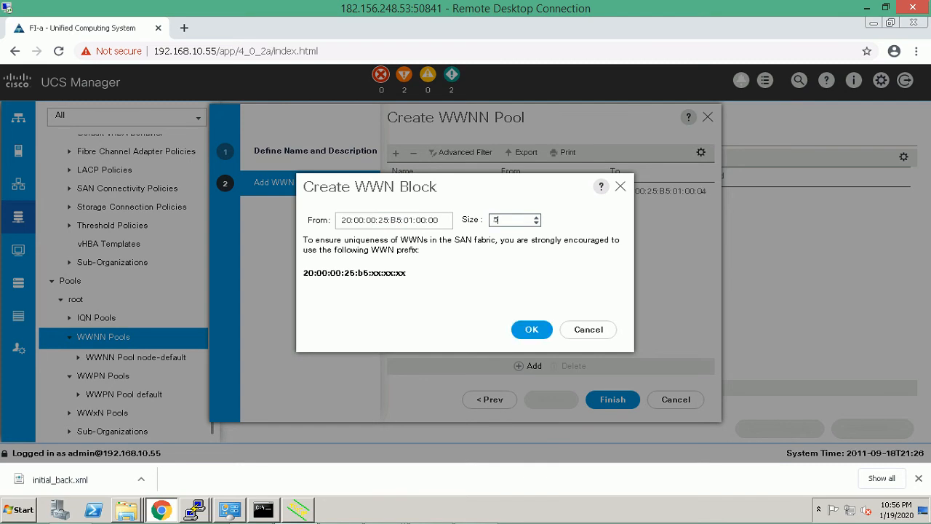
{"action": "left_click", "coordinate": [532, 329]}
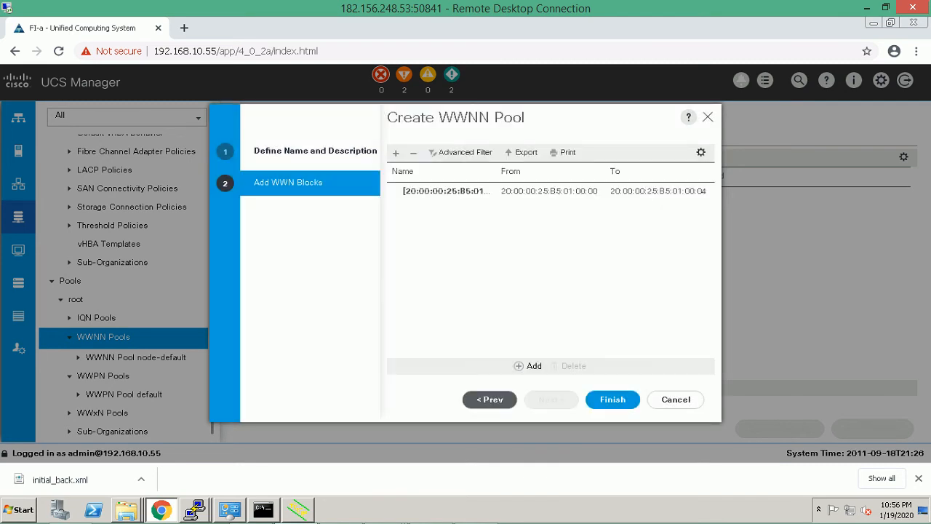
{"action": "left_click", "coordinate": [613, 400]}
{"action": "left_click", "coordinate": [539, 293]}
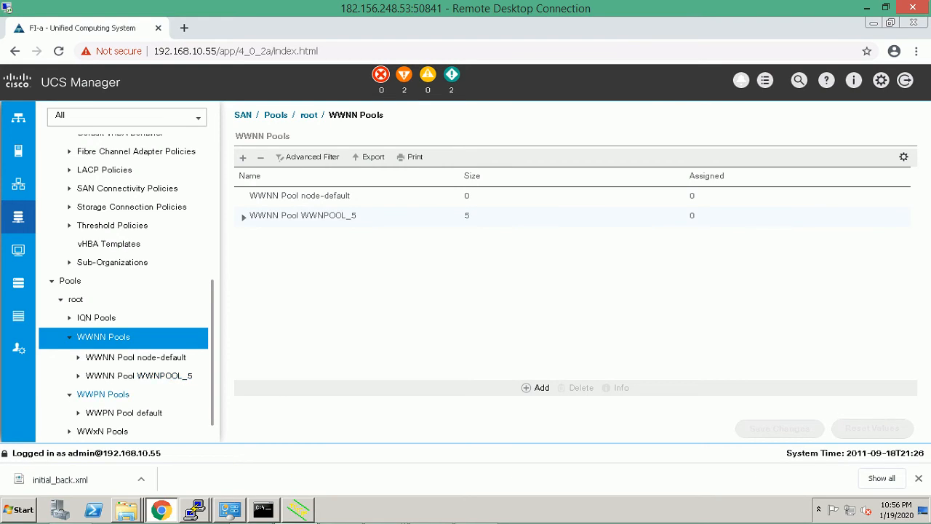
{"action": "left_click", "coordinate": [109, 393]}
Start a WWPN pool named WWPORT-POOL with sequential assignment order.
{"action": "right_click", "coordinate": [113, 395]}
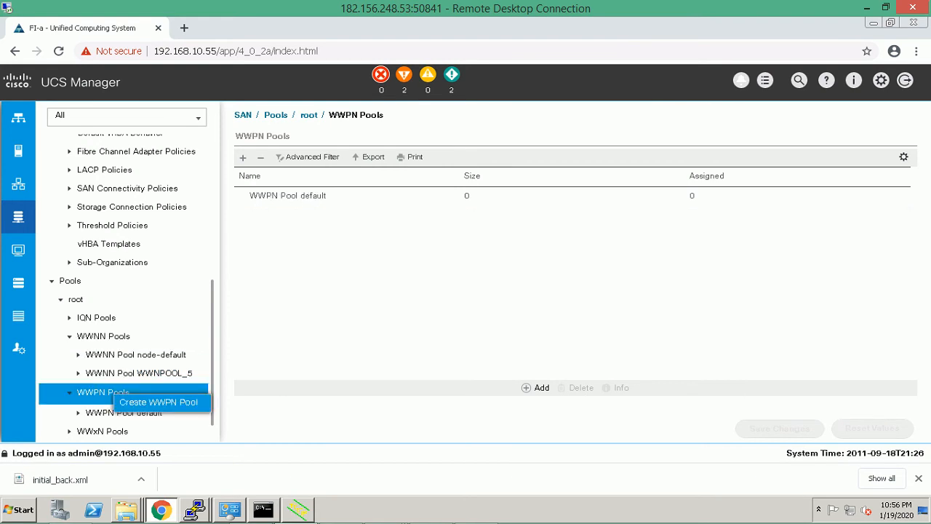
{"action": "left_click", "coordinate": [159, 401]}
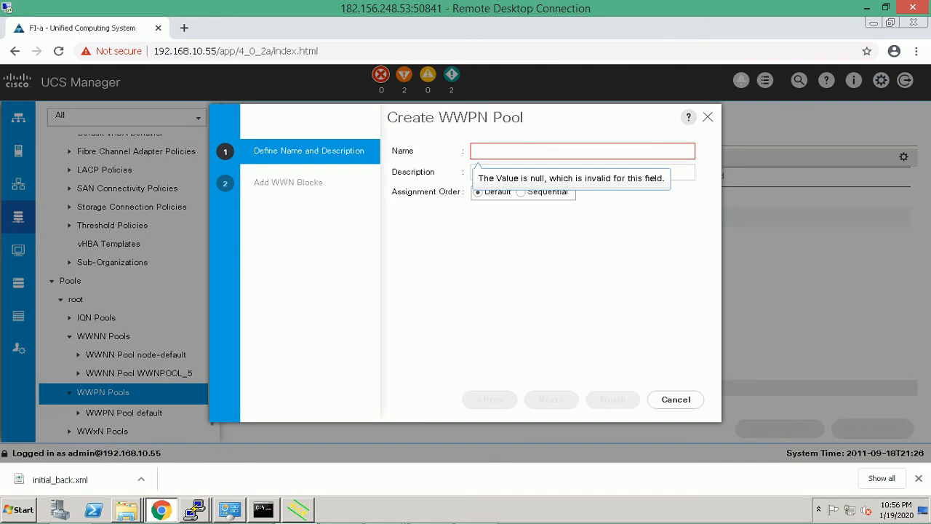
{"action": "type", "text": "WWPOT"}
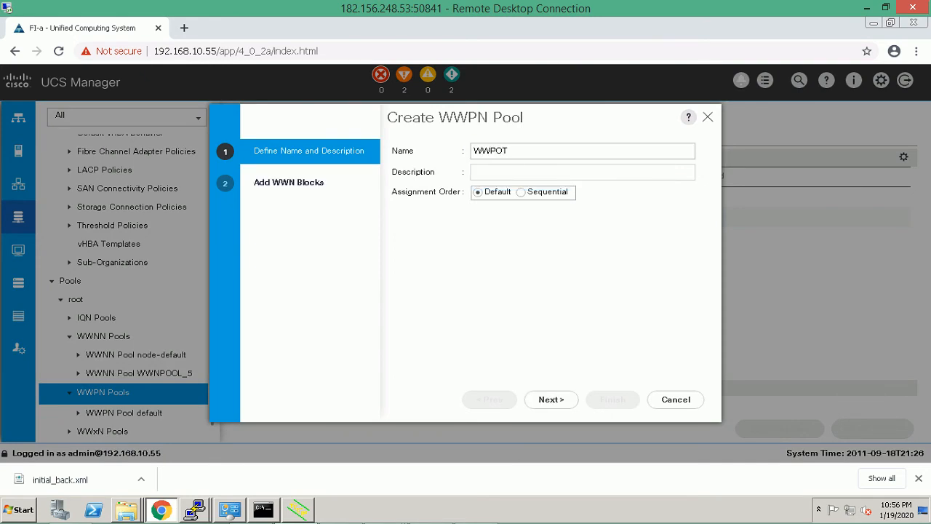
{"action": "key", "text": "BackSpace"}
{"action": "type", "text": "RT-POOL"}
{"action": "left_click", "coordinate": [521, 192]}
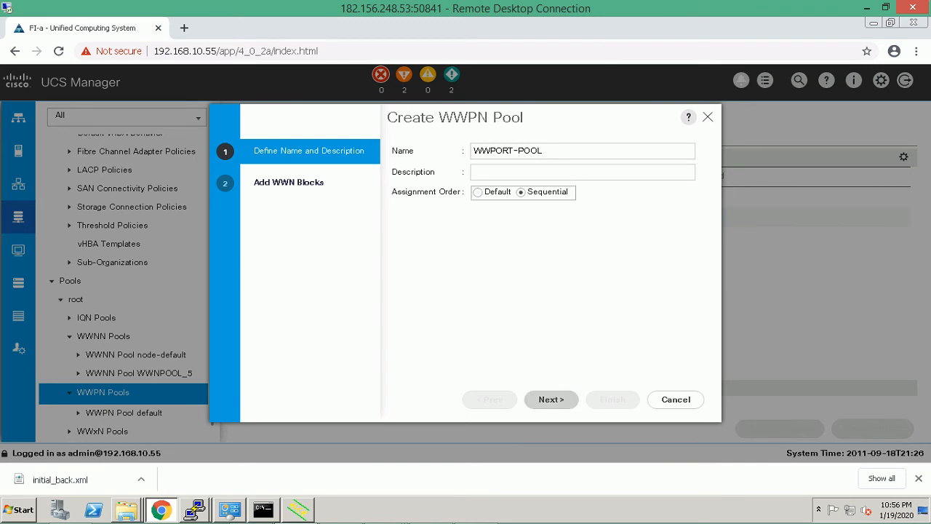
Add a block of 10 WWNs starting at 20:00:00:25:B5:01:00:00.
{"action": "left_click", "coordinate": [550, 399]}
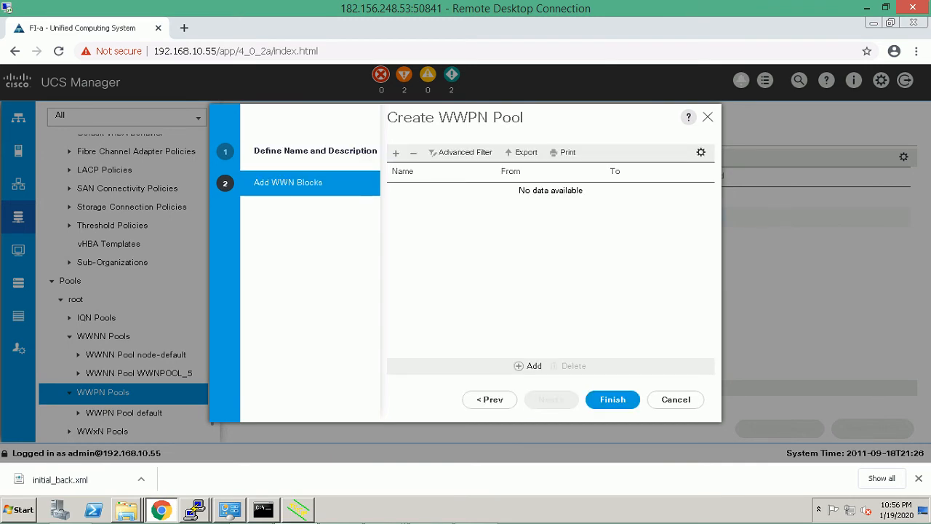
{"action": "left_click", "coordinate": [529, 365]}
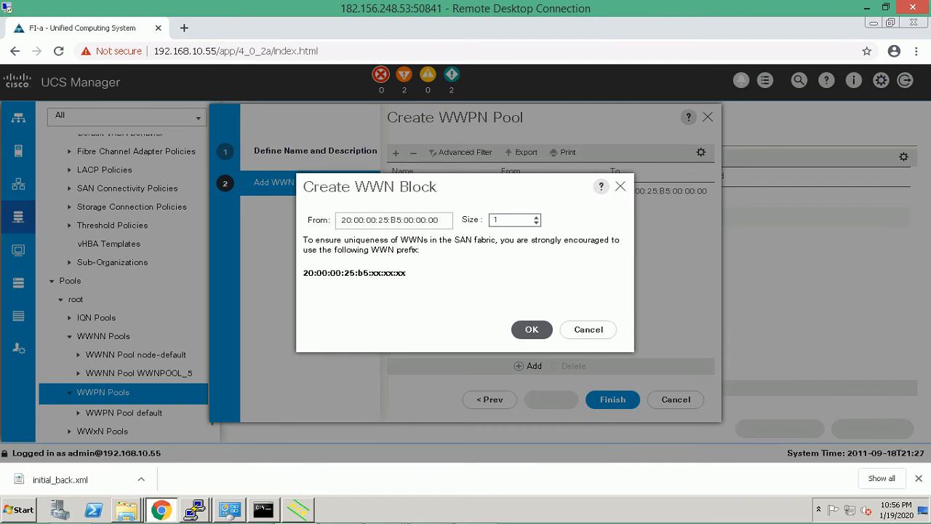
{"action": "left_click", "coordinate": [414, 221]}
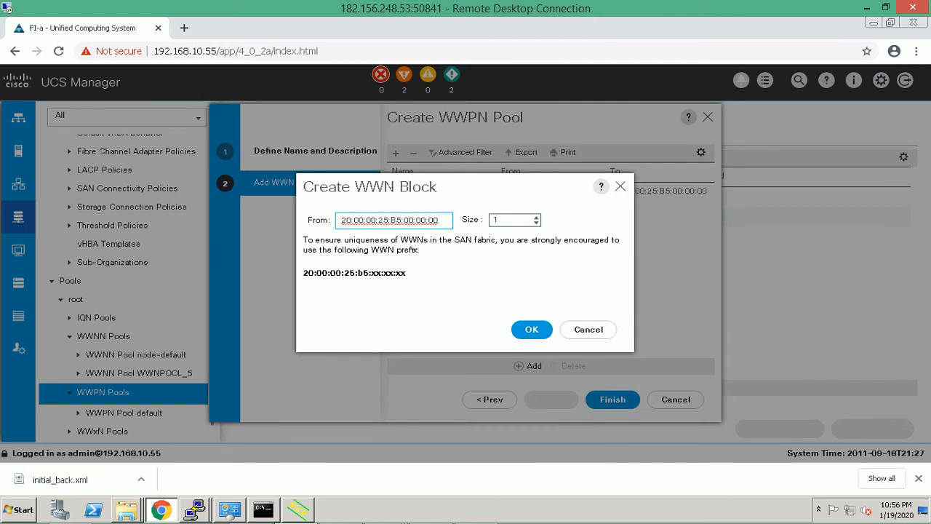
{"action": "key", "text": "BackSpace"}
{"action": "type", "text": "1"}
{"action": "left_click", "coordinate": [502, 219]}
{"action": "type", "text": "0"}
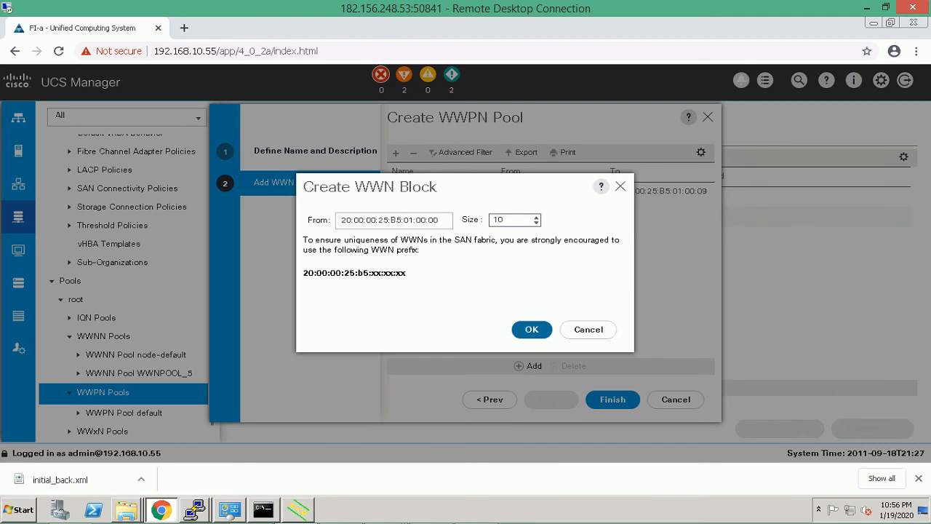
{"action": "left_click", "coordinate": [532, 329]}
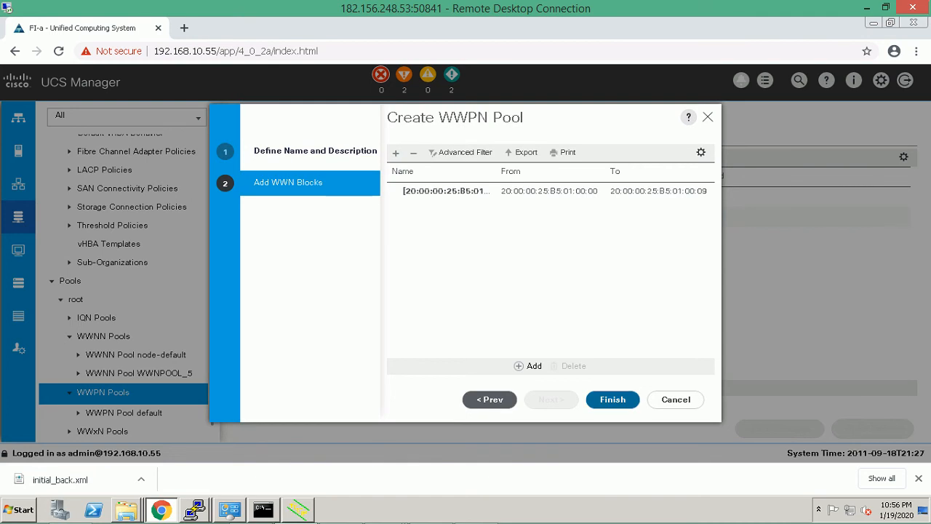
Finish the WWPORT-POOL wizard and acknowledge the success message.
{"action": "left_click", "coordinate": [612, 399]}
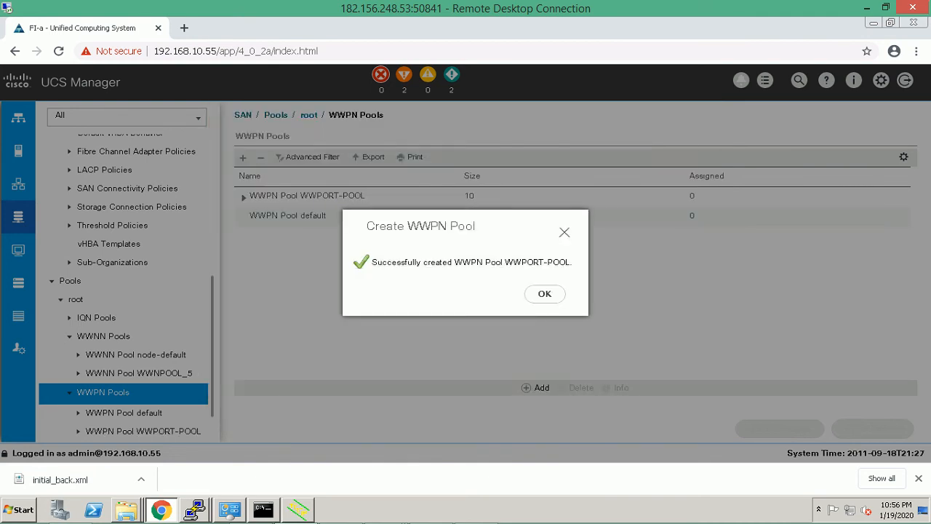
{"action": "left_click", "coordinate": [544, 293]}
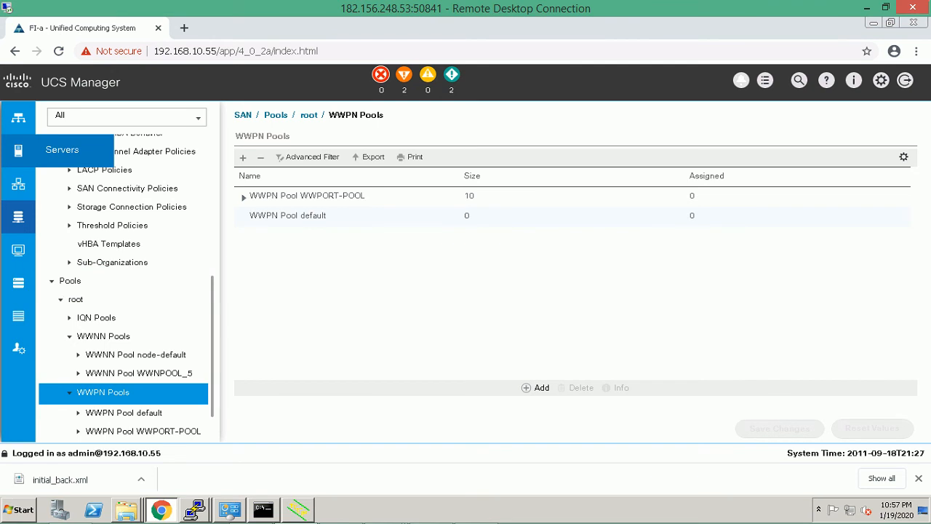
Switch to the Servers section and bring UUID Suffix Pools into view in the tree.
{"action": "left_click", "coordinate": [19, 150]}
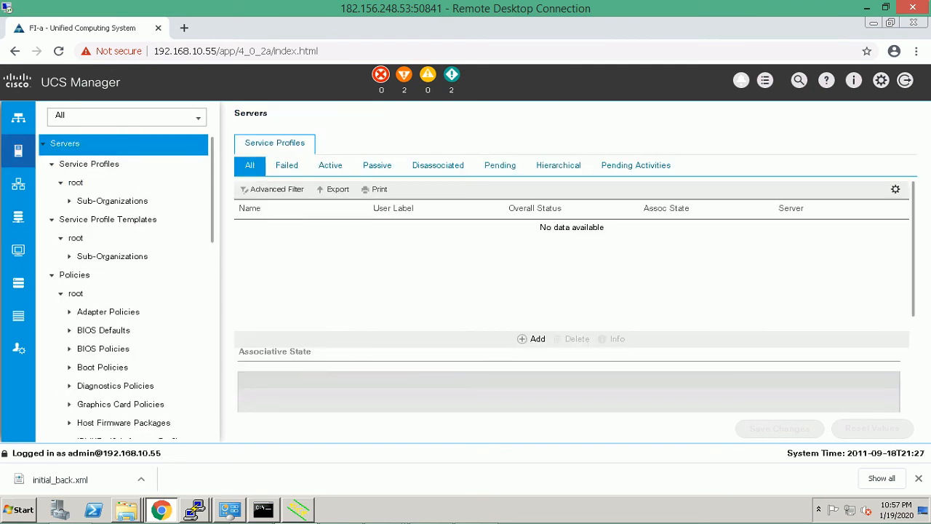
{"action": "scroll", "coordinate": [123, 286], "scroll_direction": "down", "scroll_amount": 5}
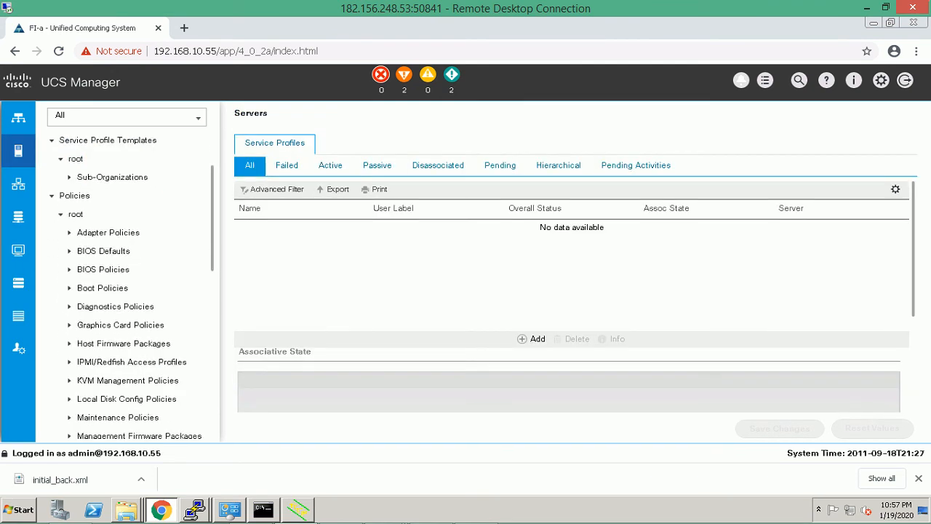
{"action": "scroll", "coordinate": [123, 287], "scroll_direction": "down", "scroll_amount": 3}
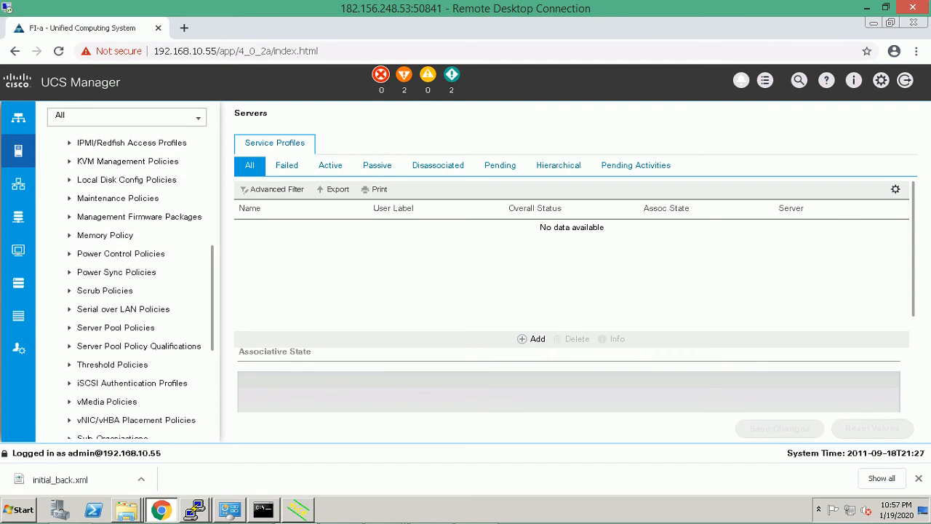
{"action": "scroll", "coordinate": [124, 291], "scroll_direction": "down", "scroll_amount": 2}
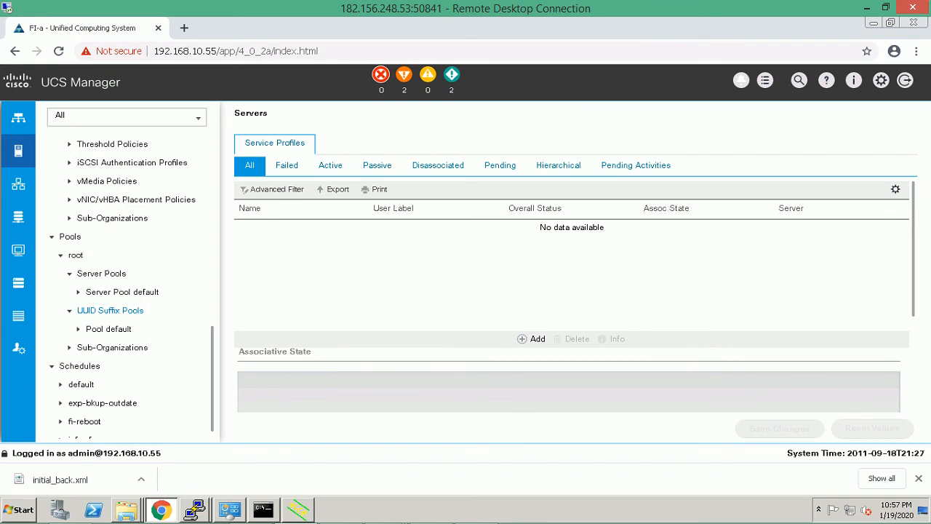
Name the new UUID suffix pool UUID_POOL_TEST, set Sequential order, and continue to UUID blocks.
{"action": "right_click", "coordinate": [109, 310]}
{"action": "left_click", "coordinate": [146, 319]}
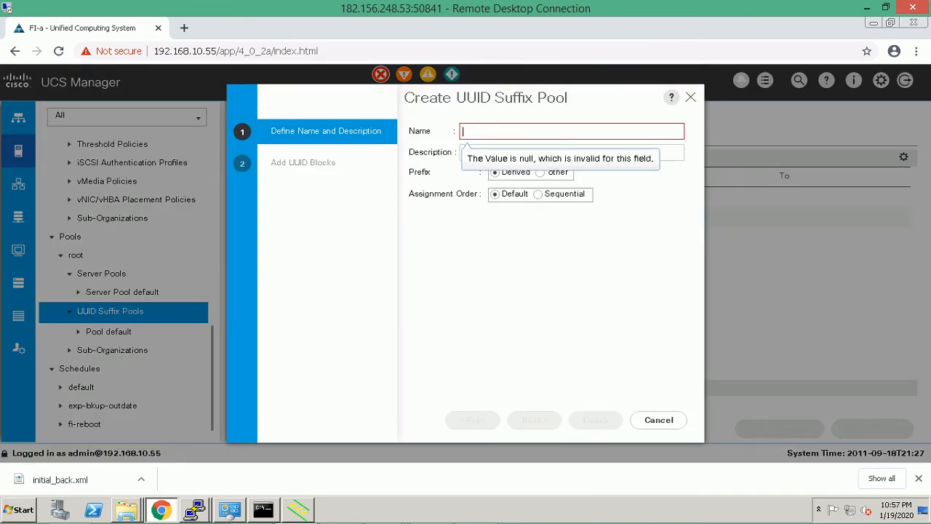
{"action": "type", "text": "UU"}
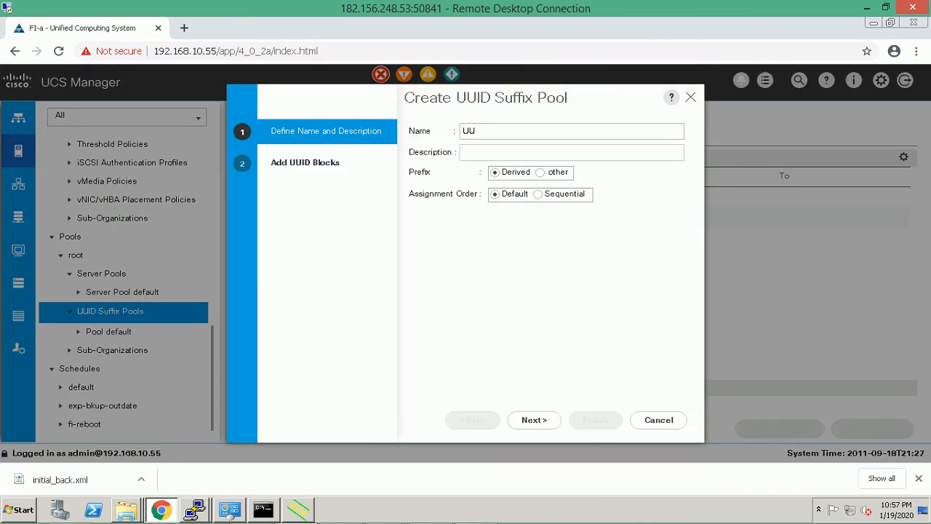
{"action": "type", "text": "ID_POOL_TEST"}
{"action": "left_click", "coordinate": [539, 194]}
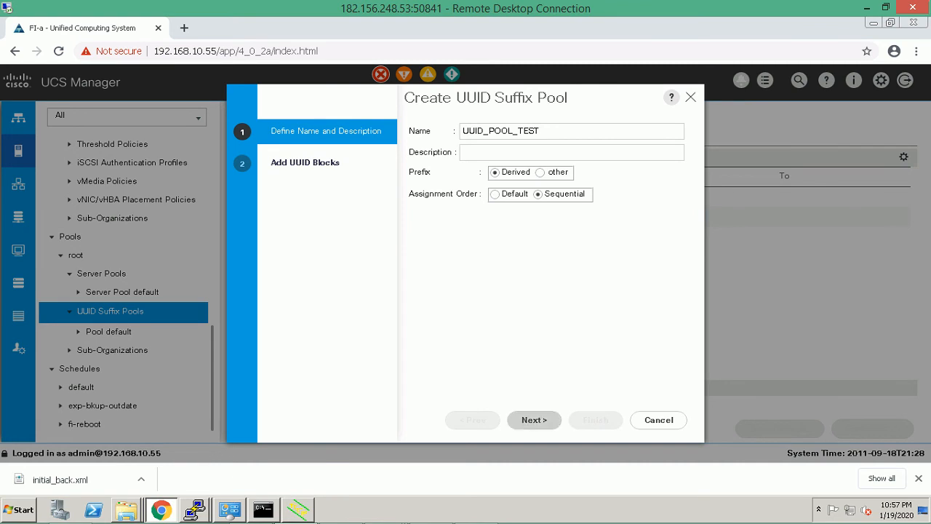
{"action": "left_click", "coordinate": [534, 419]}
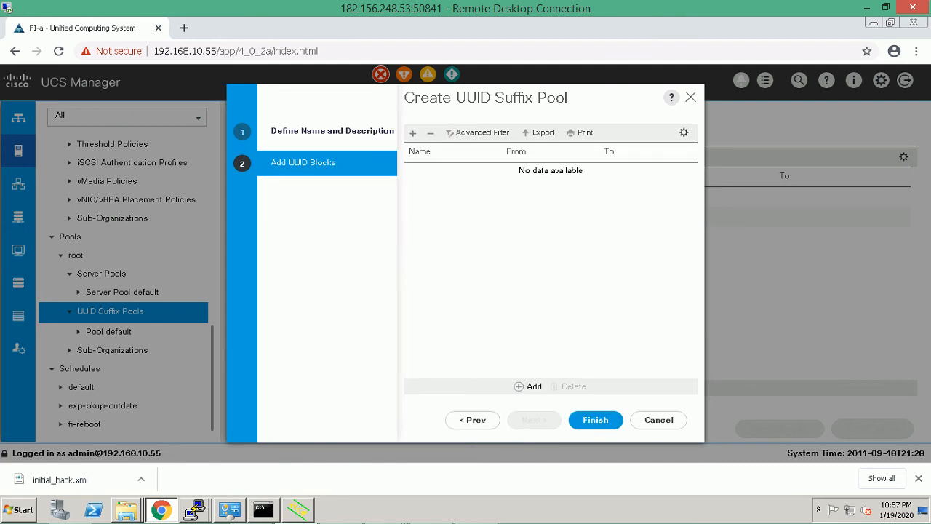
{"action": "left_click", "coordinate": [529, 386]}
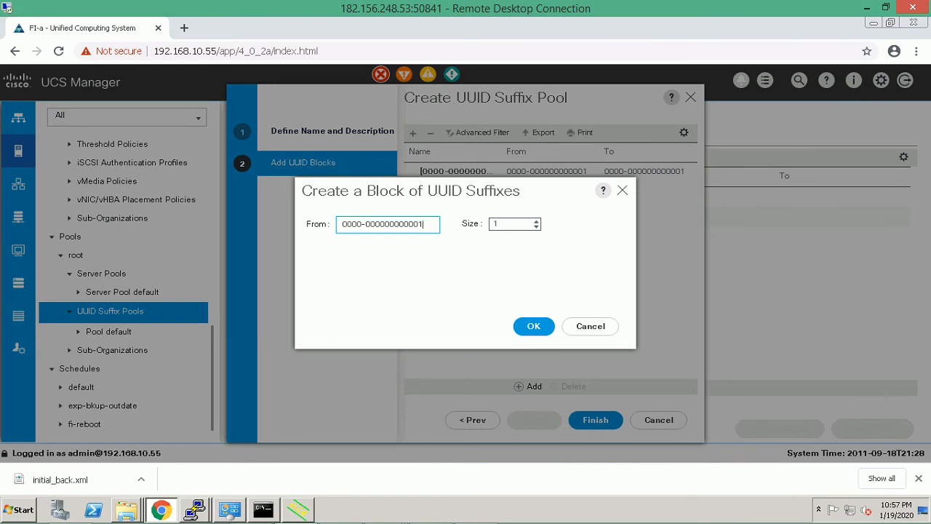
{"action": "left_click", "coordinate": [402, 224]}
{"action": "key", "text": "BackSpace"}
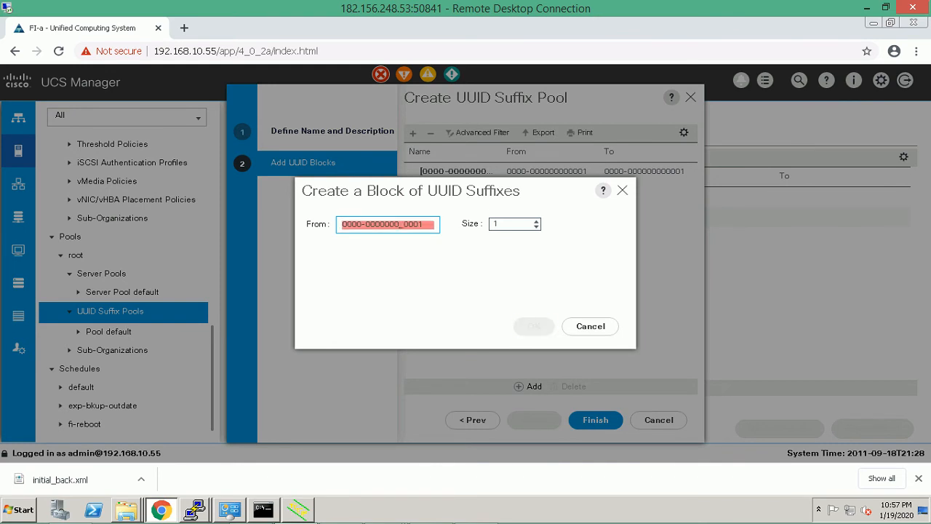
{"action": "type", "text": "1"}
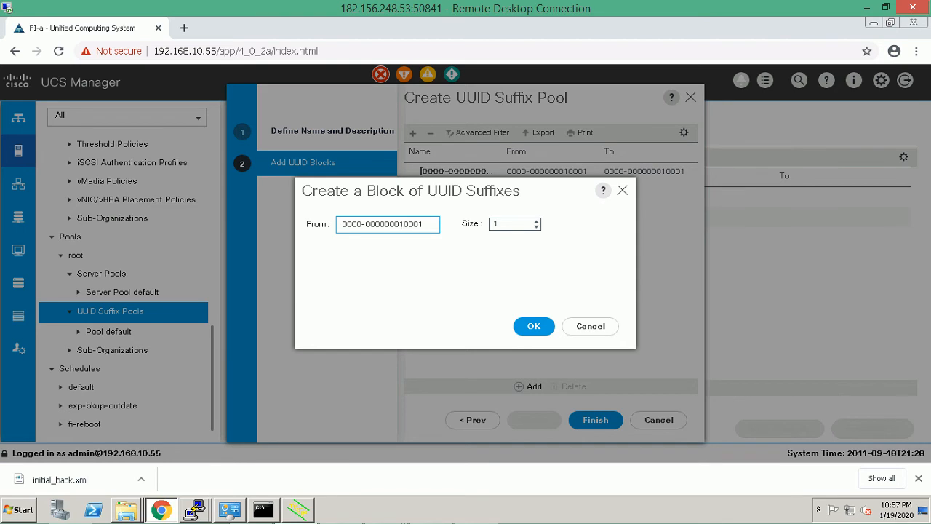
{"action": "left_click", "coordinate": [495, 224]}
{"action": "key", "text": "BackSpace"}
{"action": "type", "text": "5"}
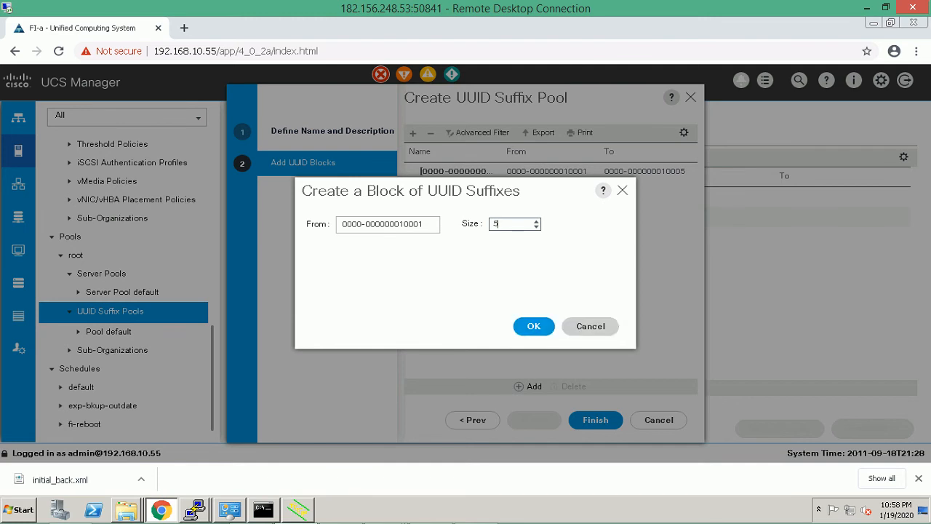
{"action": "left_click", "coordinate": [533, 325]}
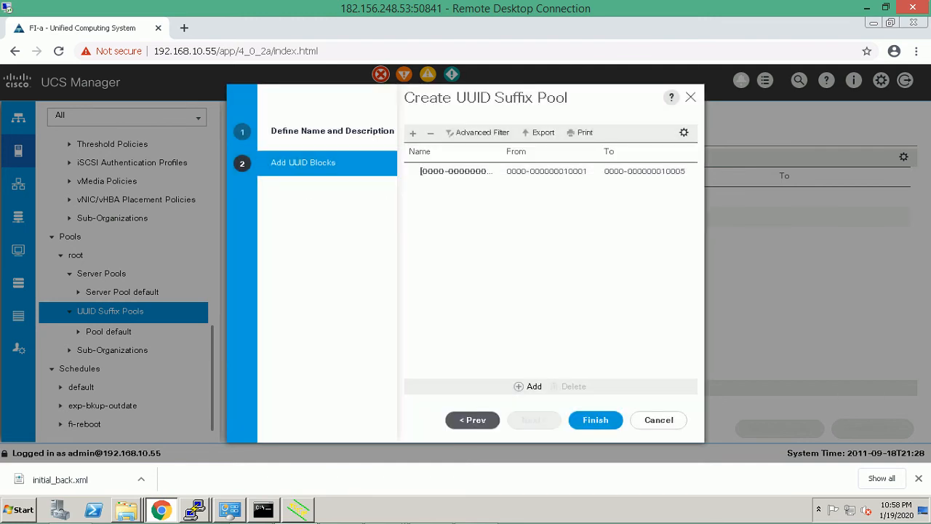
{"action": "left_click", "coordinate": [595, 419]}
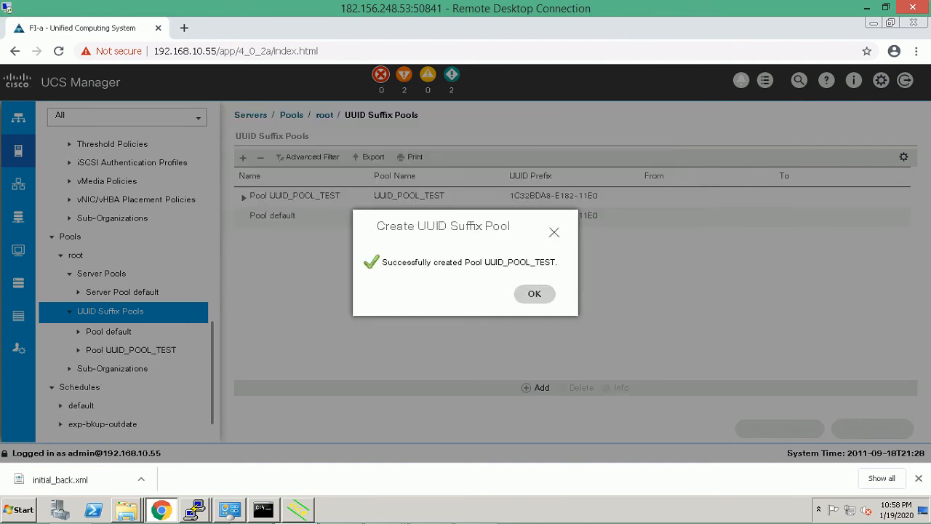
{"action": "left_click", "coordinate": [534, 294]}
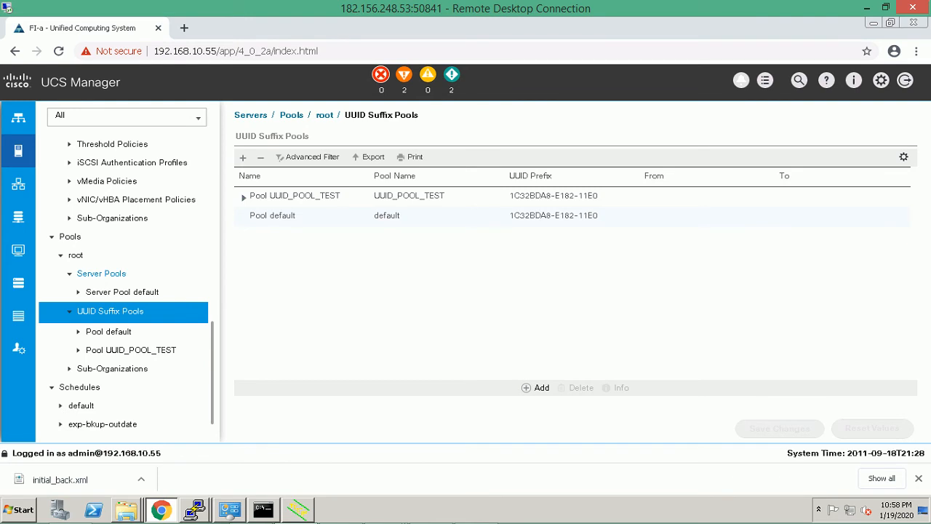
Name a new server pool SERVER-POOL_TEST and continue to the Add Servers step.
{"action": "right_click", "coordinate": [100, 274]}
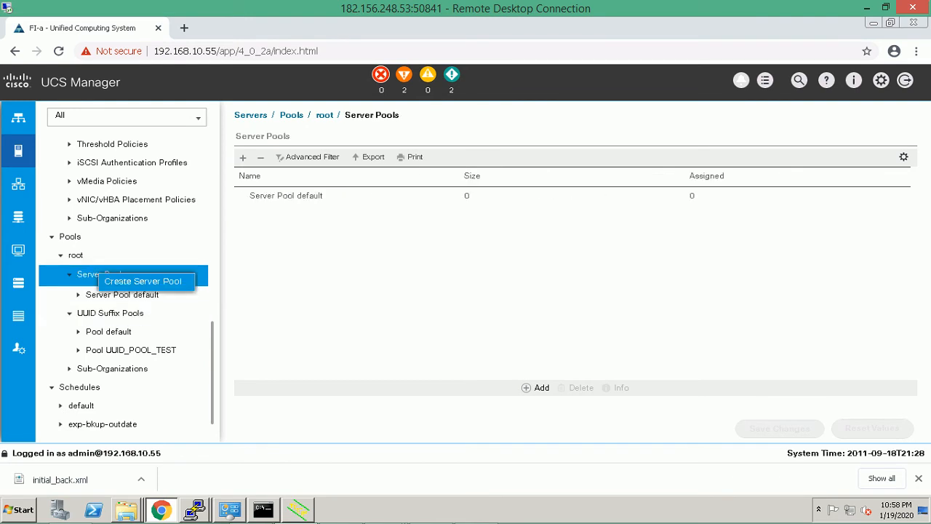
{"action": "left_click", "coordinate": [143, 281]}
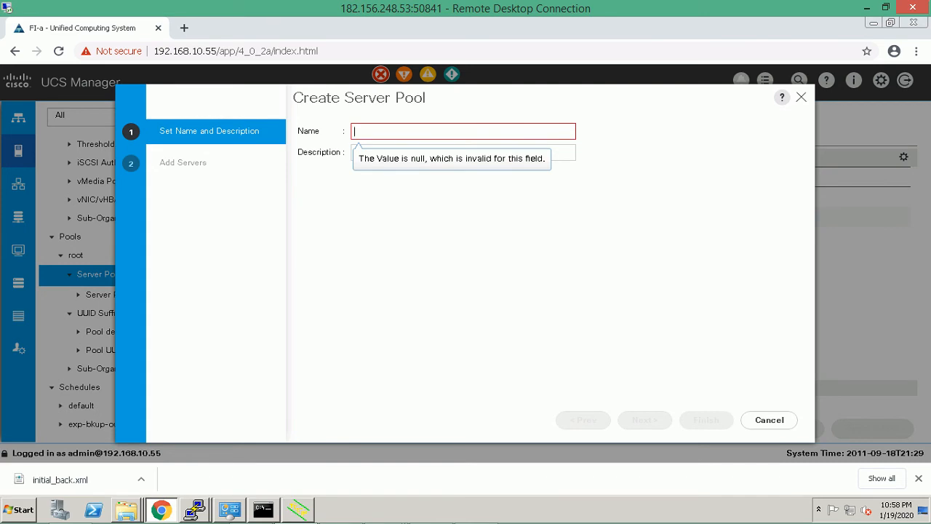
{"action": "type", "text": "SERVER"}
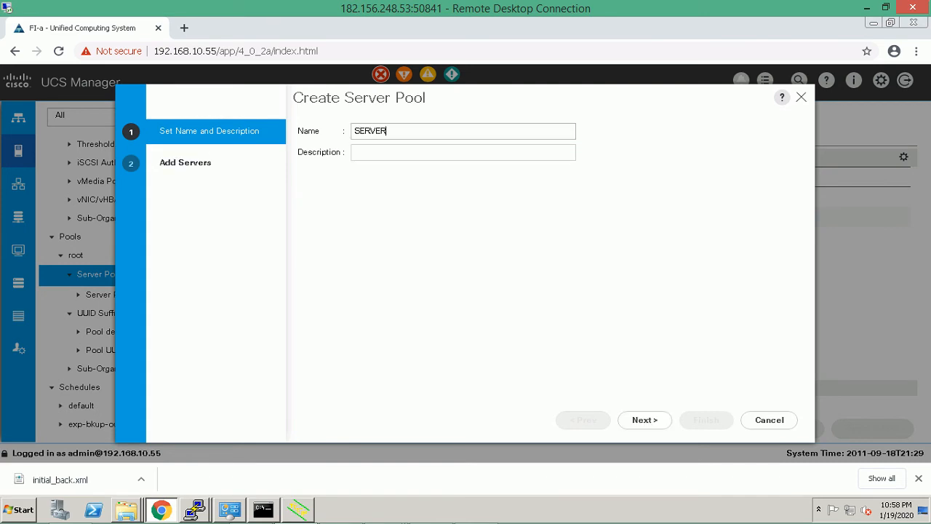
{"action": "type", "text": "-POOL_TEST"}
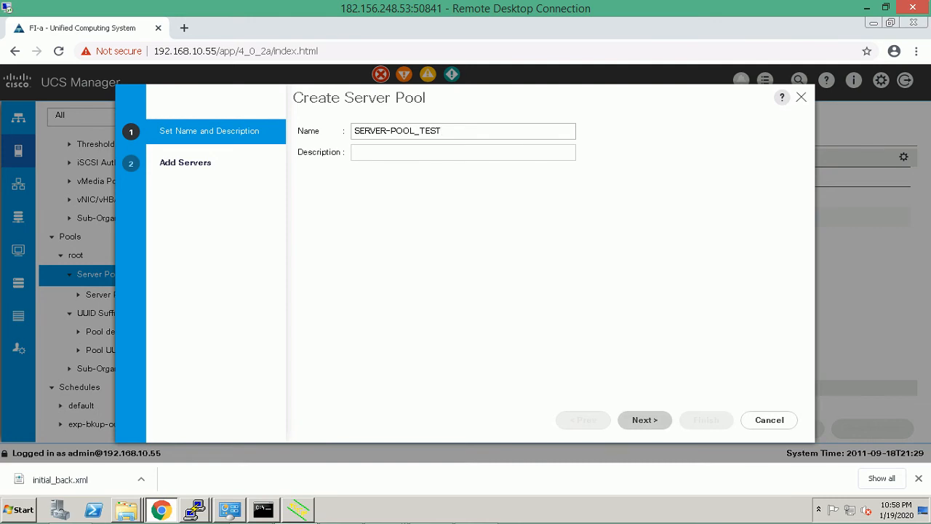
{"action": "left_click", "coordinate": [644, 419]}
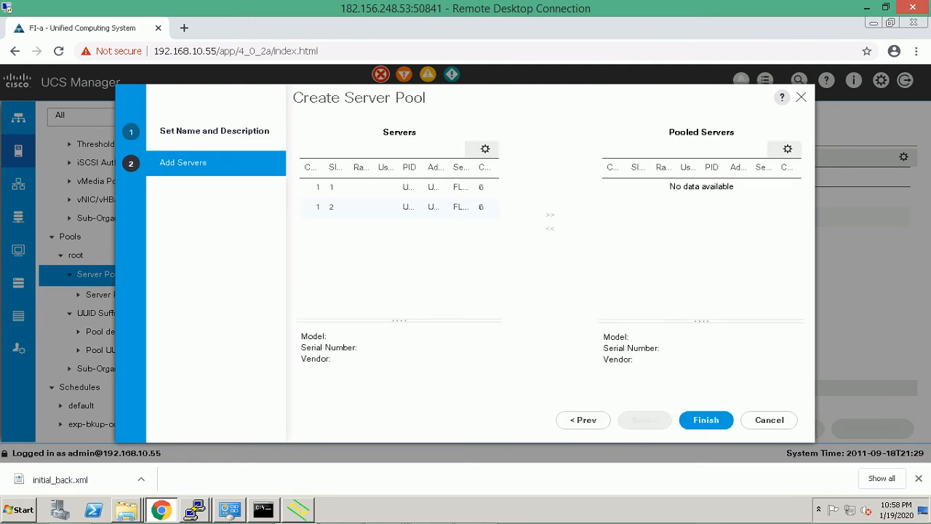
Move the slot 1 and slot 2 blade servers into SERVER-POOL_TEST and finish the wizard.
{"action": "left_click", "coordinate": [400, 187]}
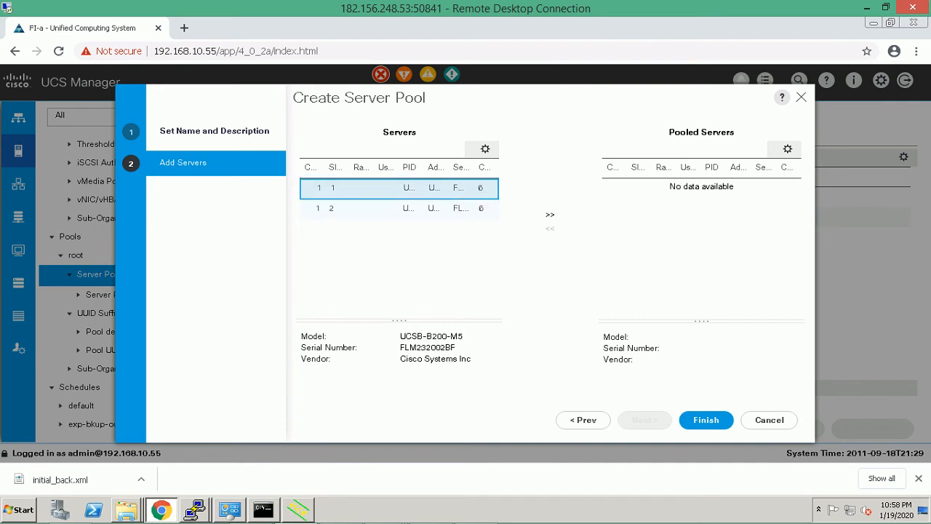
{"action": "left_click", "coordinate": [400, 208]}
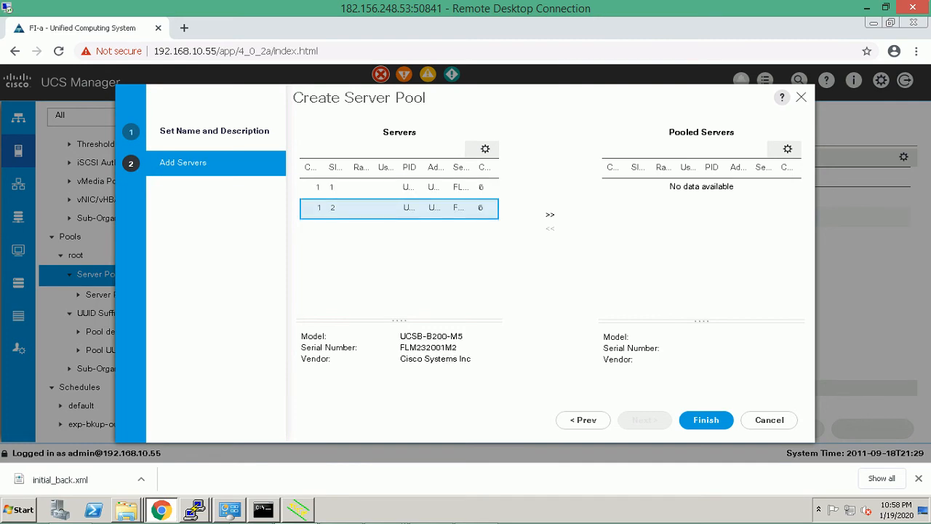
{"action": "left_click", "coordinate": [399, 188], "text": "ctrl"}
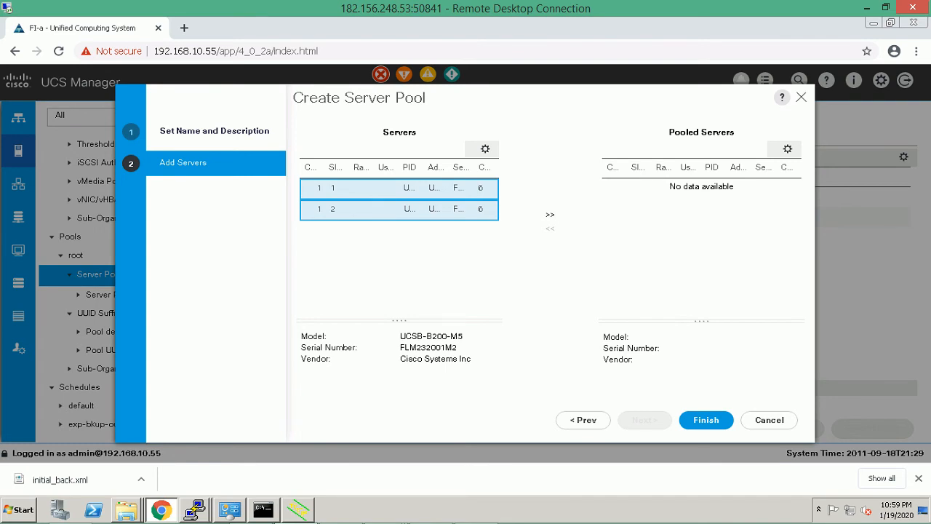
{"action": "left_click", "coordinate": [550, 214]}
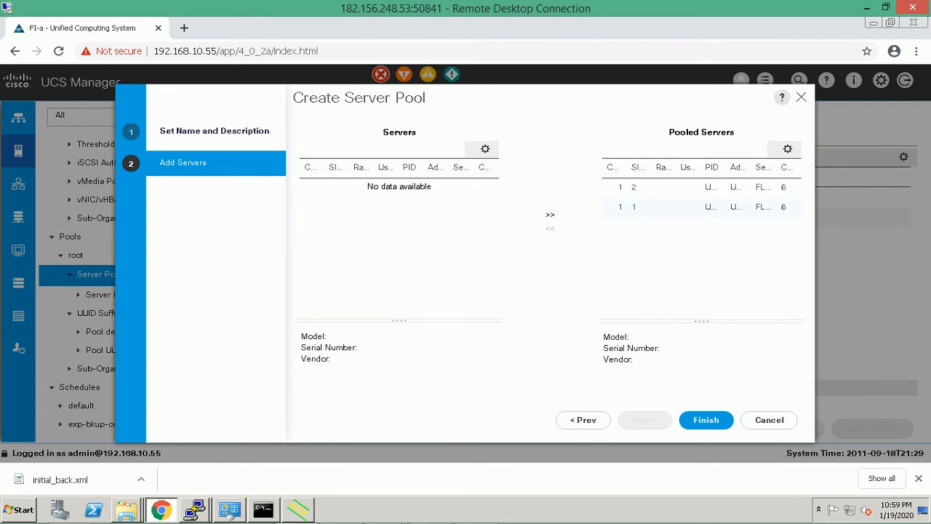
{"action": "left_click", "coordinate": [706, 419]}
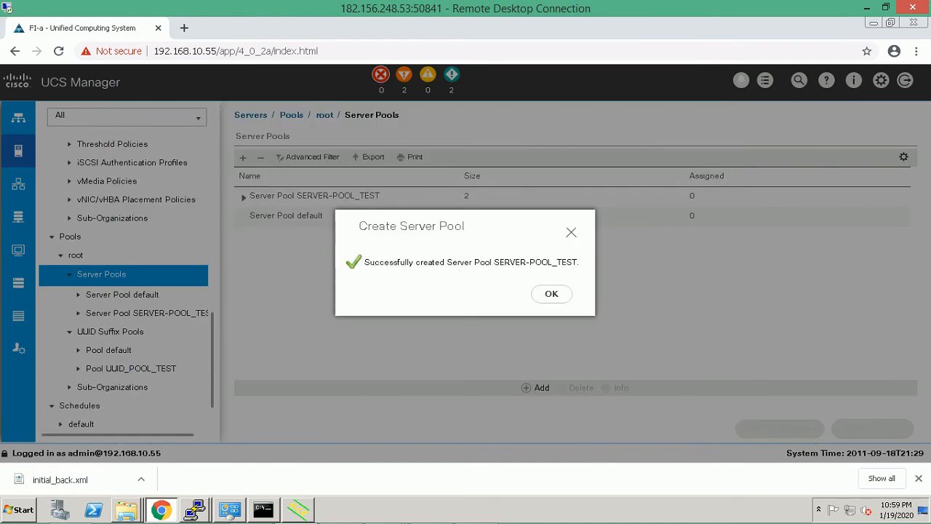
{"action": "left_click", "coordinate": [551, 293]}
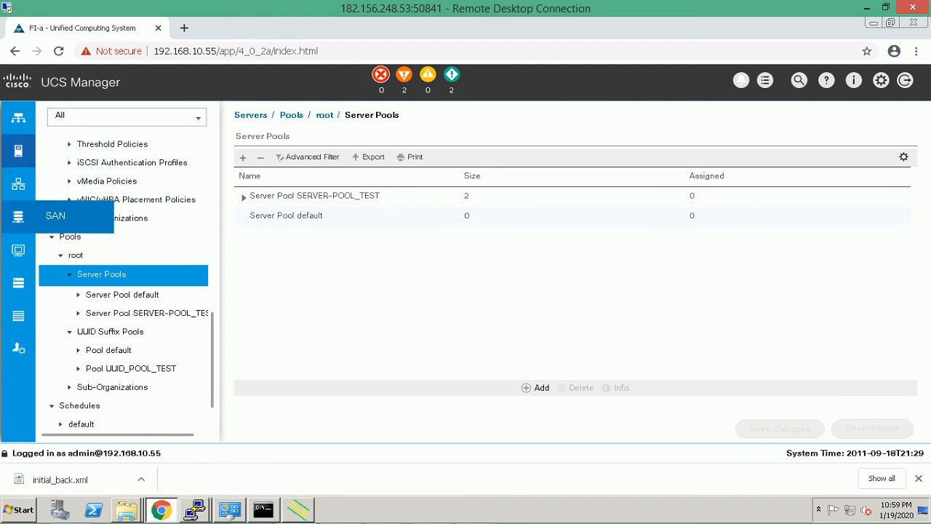
Switch to the LAN section and select vNIC Templates under Policies > root.
{"action": "left_click", "coordinate": [18, 183]}
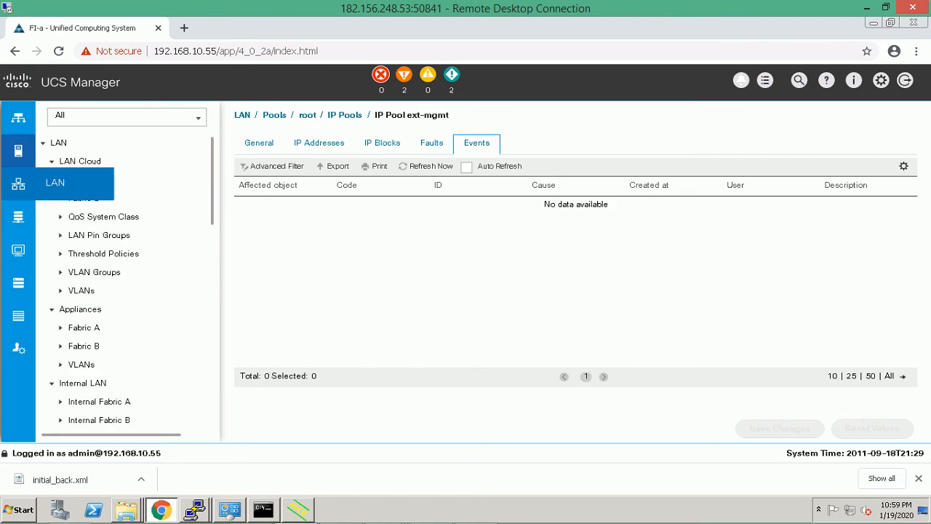
{"action": "scroll", "coordinate": [127, 284], "scroll_direction": "down", "scroll_amount": 3}
{"action": "scroll", "coordinate": [127, 284], "scroll_direction": "down", "scroll_amount": 2}
{"action": "scroll", "coordinate": [128, 284], "scroll_direction": "down", "scroll_amount": 1}
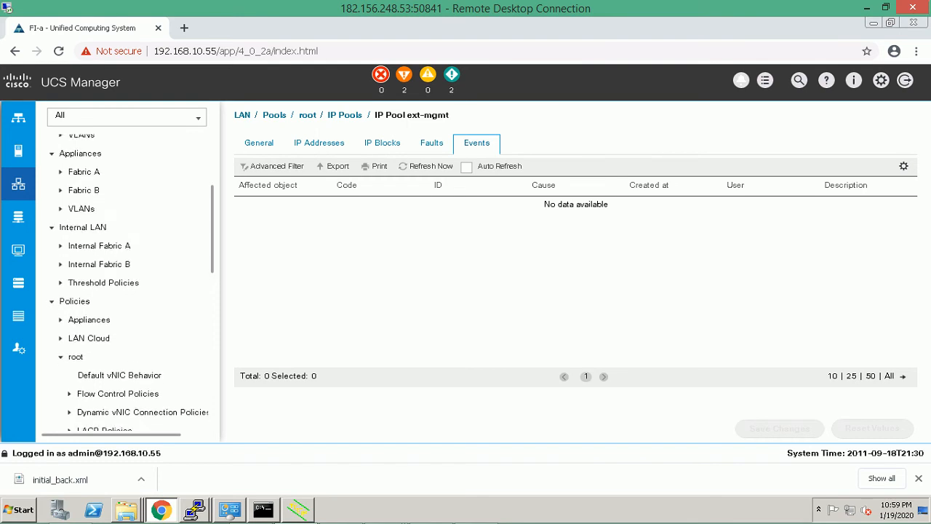
{"action": "scroll", "coordinate": [127, 283], "scroll_direction": "down", "scroll_amount": 3}
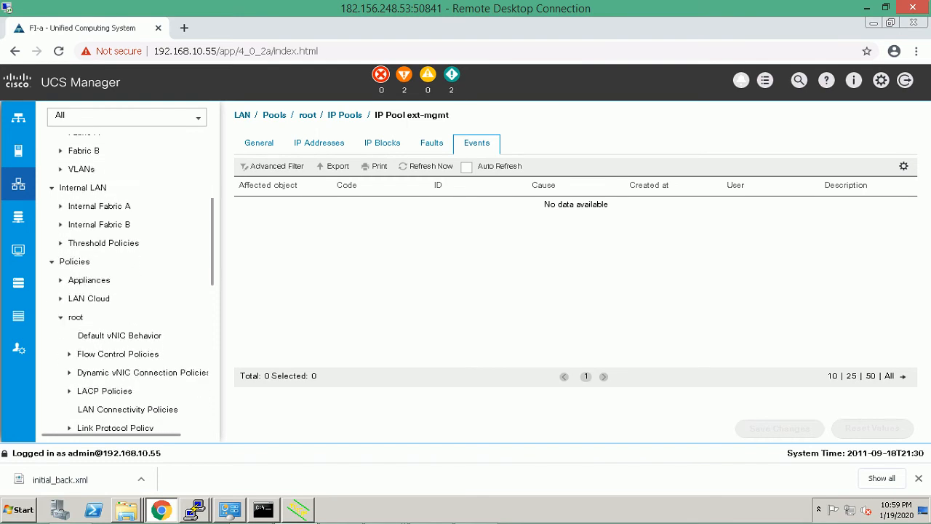
{"action": "scroll", "coordinate": [127, 284], "scroll_direction": "up", "scroll_amount": 10}
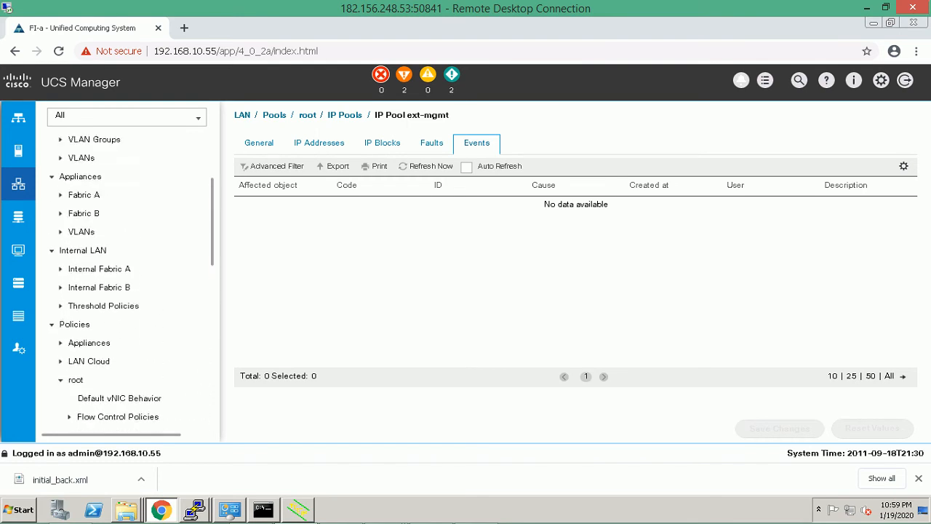
{"action": "scroll", "coordinate": [127, 283], "scroll_direction": "up", "scroll_amount": 2}
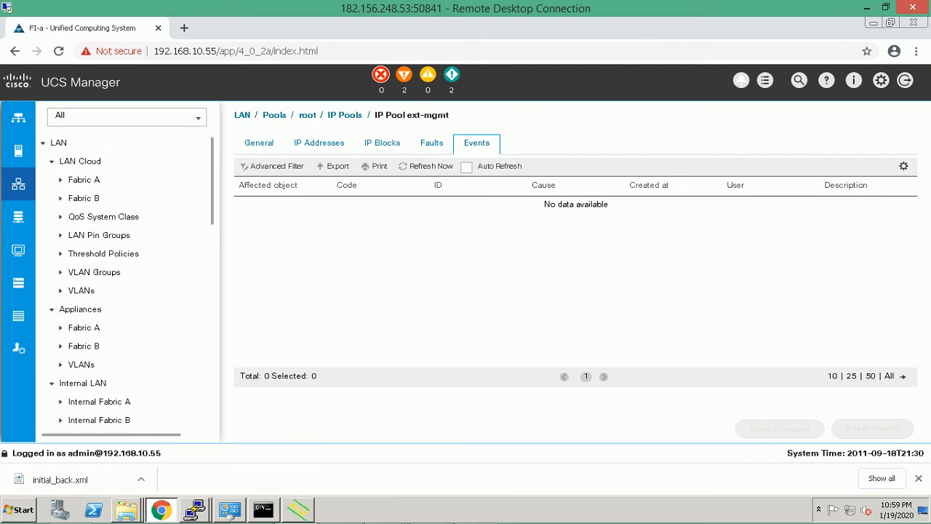
{"action": "scroll", "coordinate": [127, 284], "scroll_direction": "down", "scroll_amount": 12}
{"action": "scroll", "coordinate": [127, 284], "scroll_direction": "down", "scroll_amount": 7}
{"action": "scroll", "coordinate": [116, 349], "scroll_direction": "down", "scroll_amount": 3}
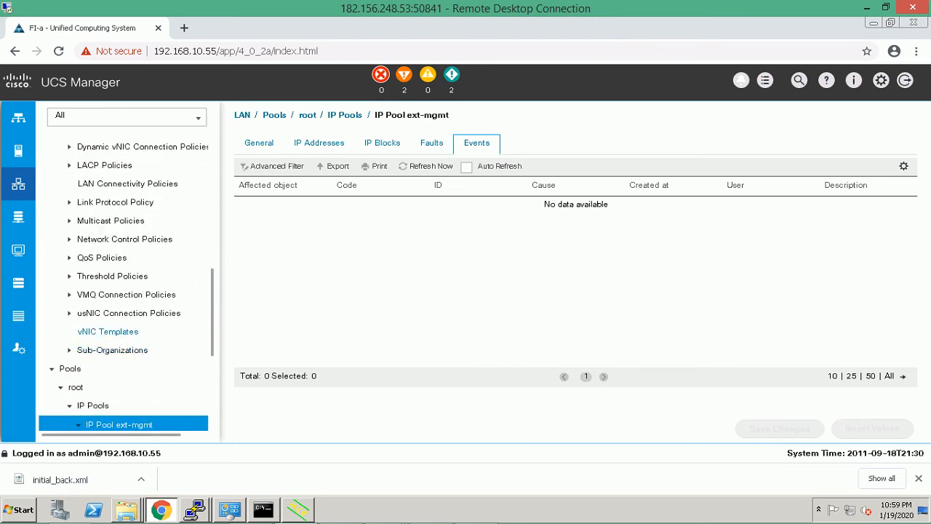
{"action": "left_click", "coordinate": [120, 332]}
Name a new vNIC template NIC0 and scroll down to its VLAN options.
{"action": "right_click", "coordinate": [107, 334]}
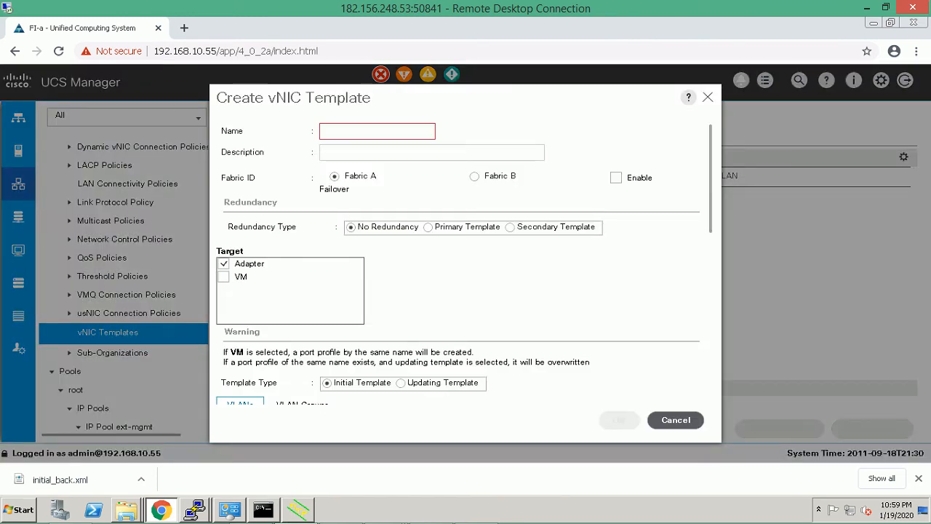
{"action": "left_click", "coordinate": [376, 131]}
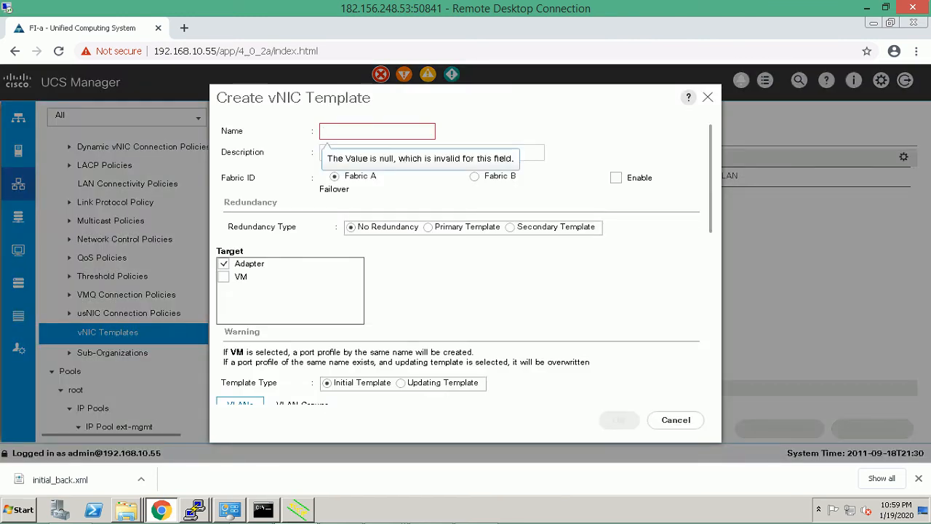
{"action": "type", "text": "NIC0"}
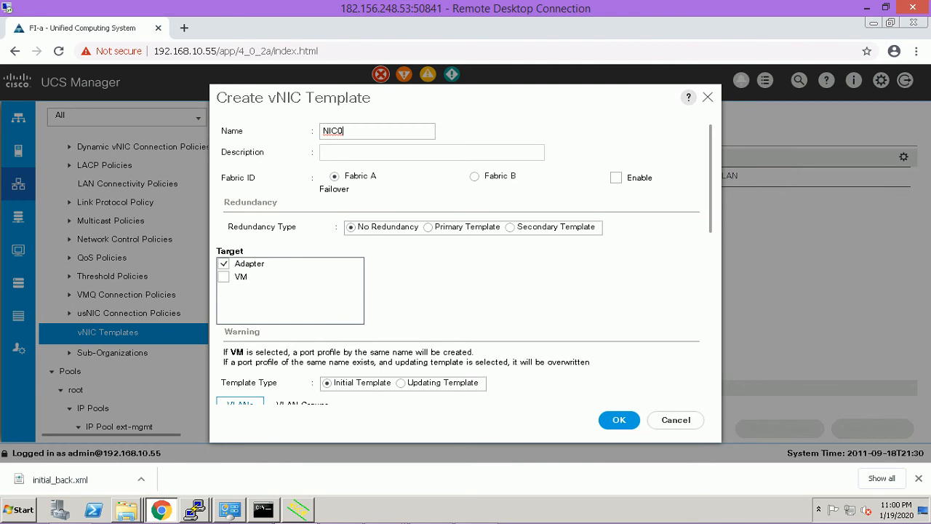
{"action": "scroll", "coordinate": [464, 262], "scroll_direction": "down", "scroll_amount": 3}
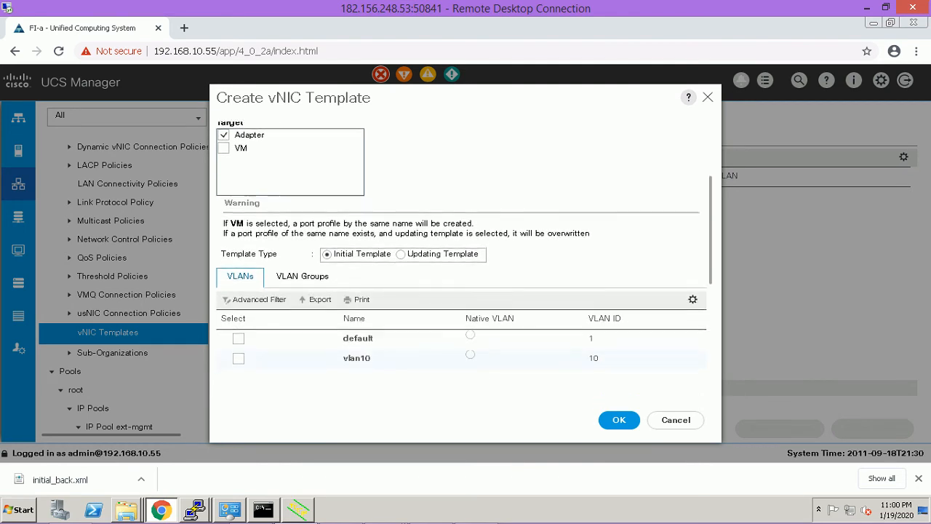
{"action": "scroll", "coordinate": [461, 239], "scroll_direction": "down", "scroll_amount": 1}
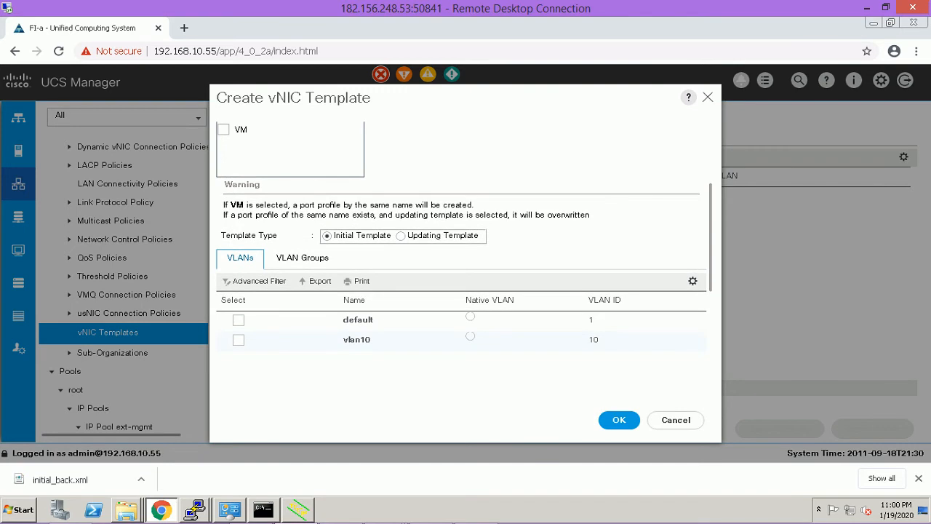
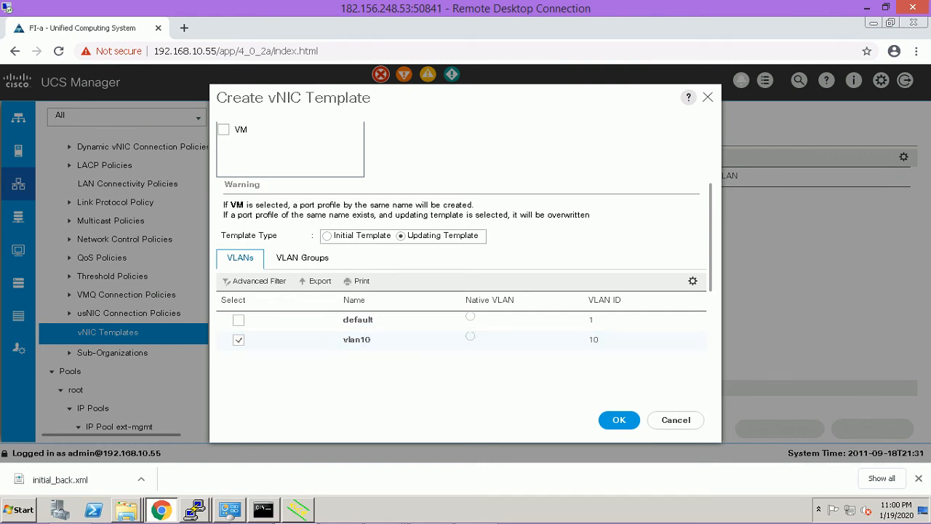
Assign MAC-POOL-5 as the NIC0 template's MAC pool and save the template.
{"action": "scroll", "coordinate": [461, 262], "scroll_direction": "down", "scroll_amount": 5}
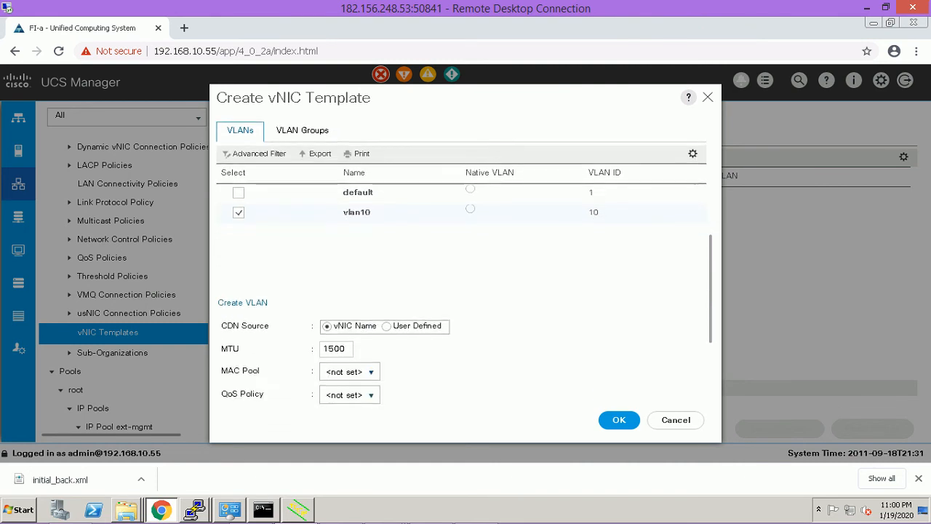
{"action": "scroll", "coordinate": [462, 262], "scroll_direction": "down", "scroll_amount": 3}
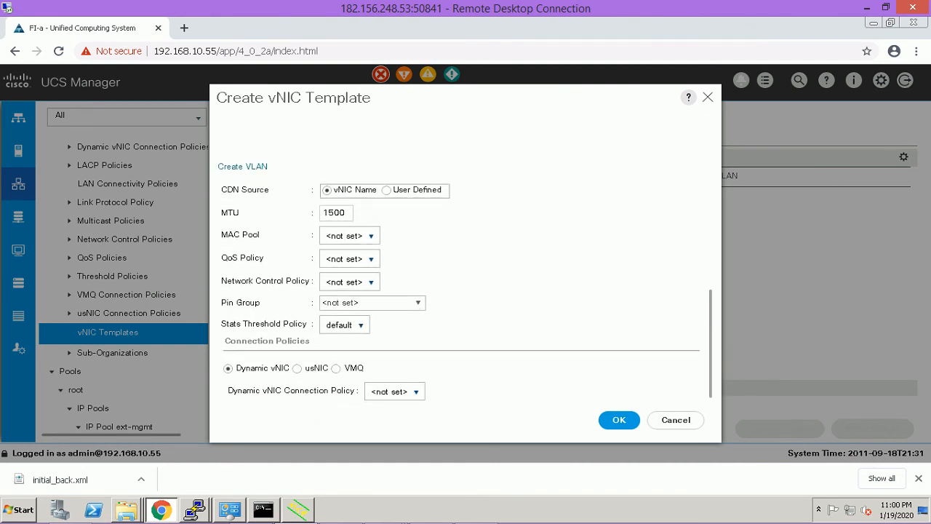
{"action": "left_click_drag", "start_coordinate": [711, 344], "coordinate": [710, 345]}
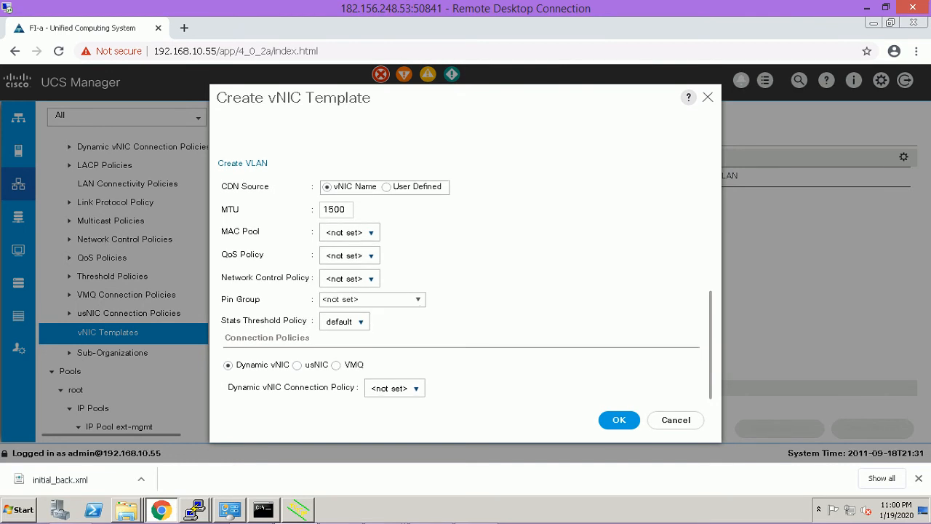
{"action": "left_click", "coordinate": [365, 233]}
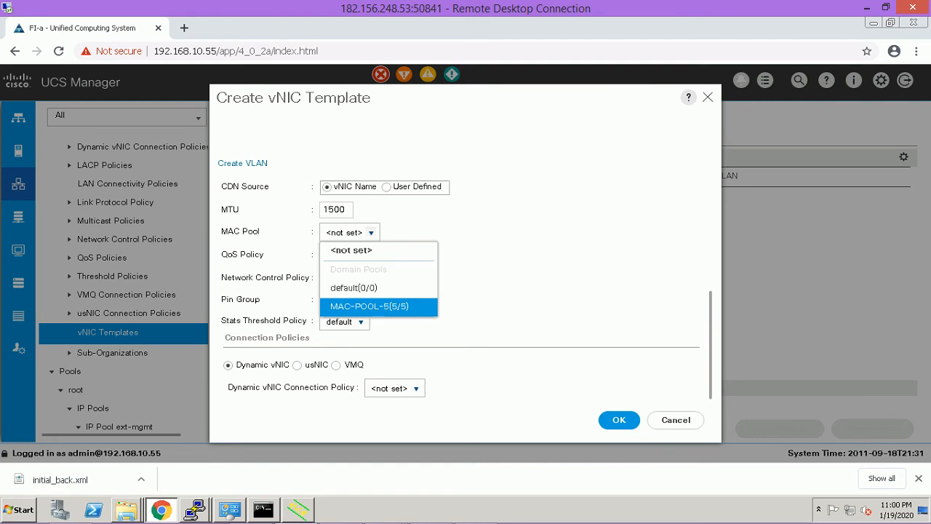
{"action": "left_click", "coordinate": [369, 306]}
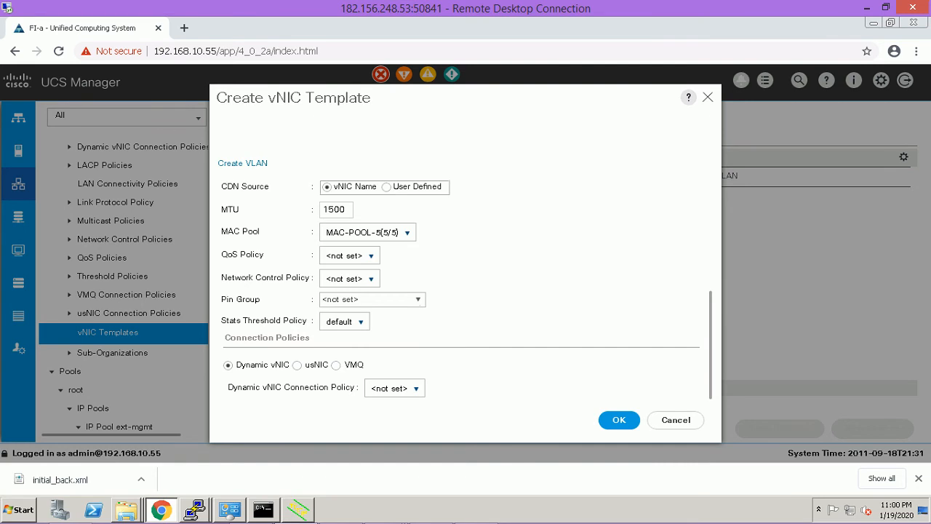
{"action": "left_click", "coordinate": [367, 232]}
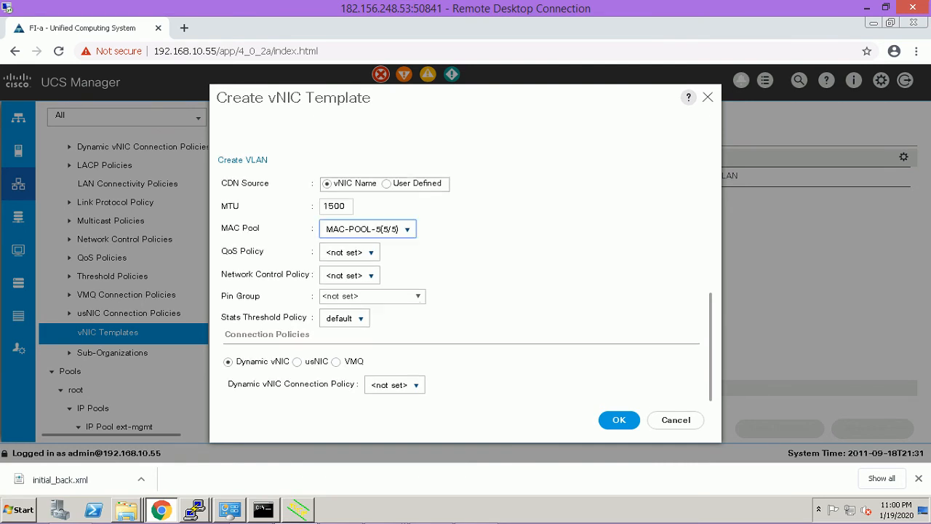
{"action": "left_click", "coordinate": [619, 420]}
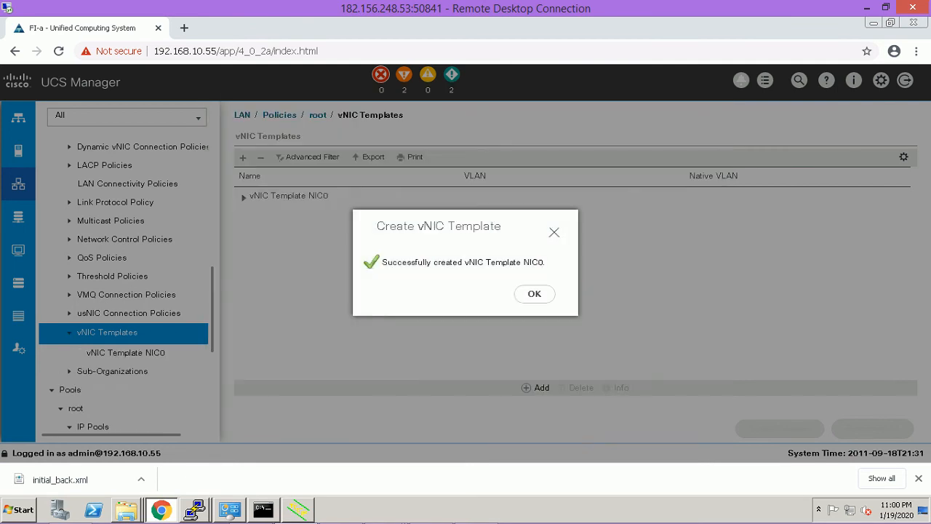
{"action": "left_click", "coordinate": [535, 293]}
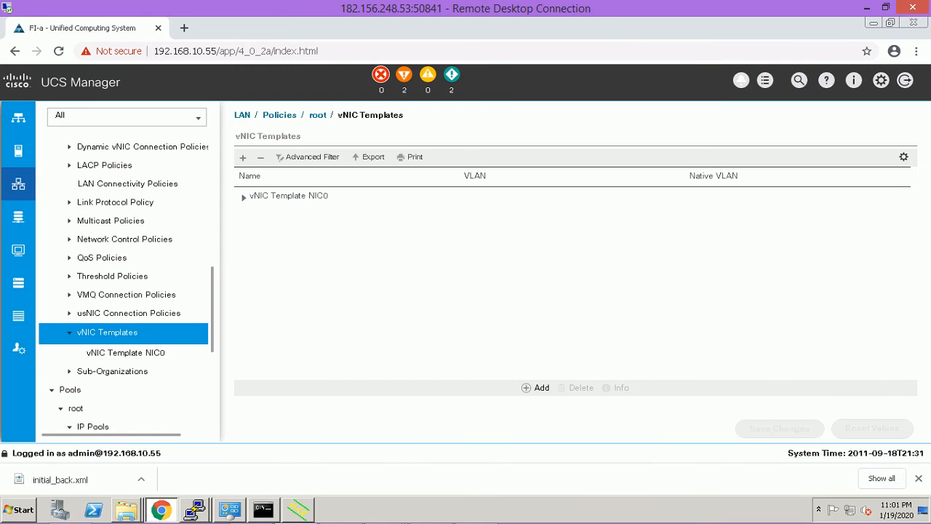
Start a new vNIC template named NIC1 on Fabric B carrying vlan10.
{"action": "right_click", "coordinate": [126, 335]}
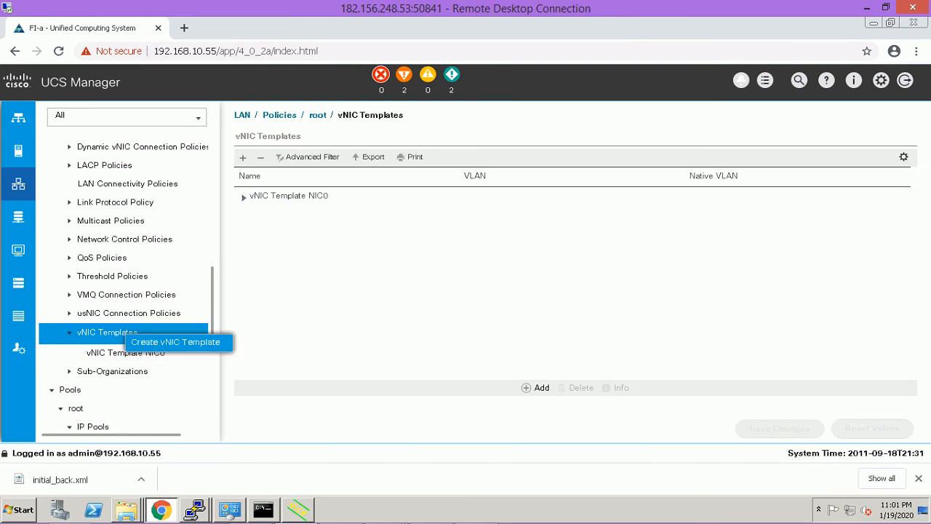
{"action": "left_click", "coordinate": [175, 341]}
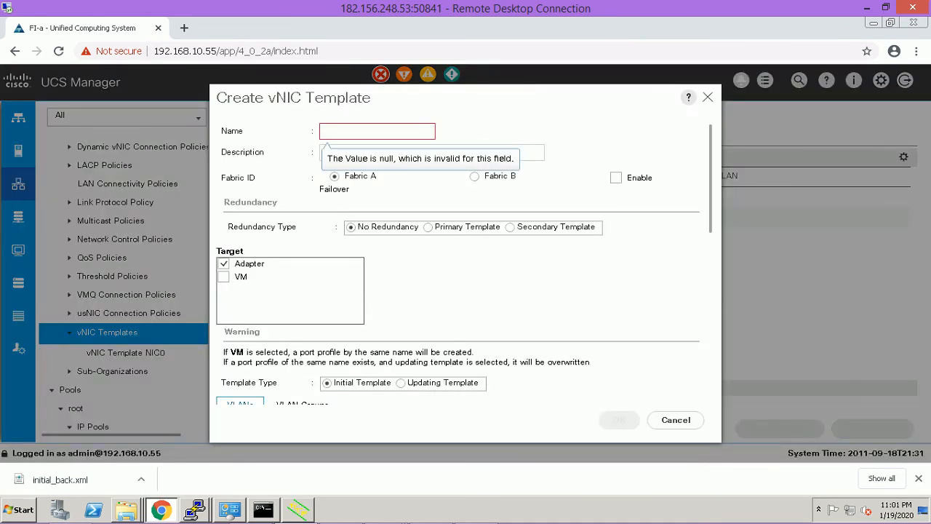
{"action": "type", "text": "NIC1"}
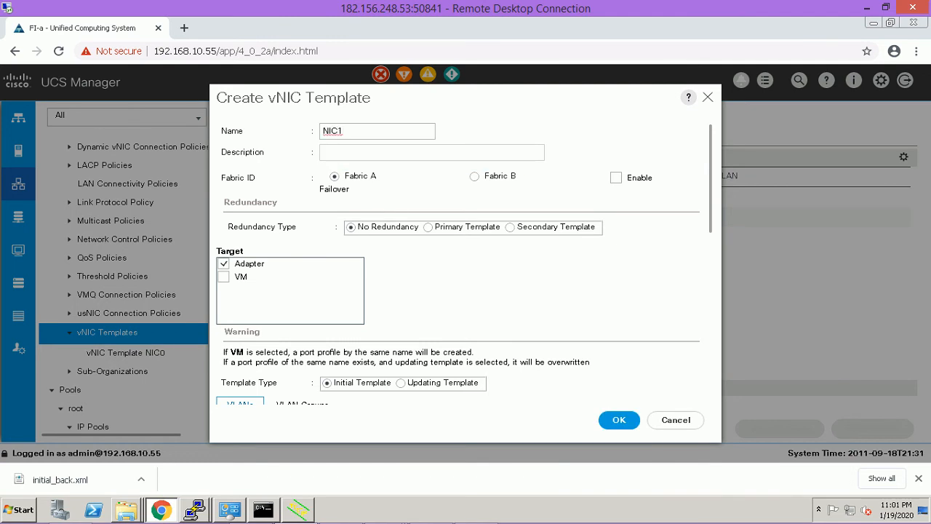
{"action": "left_click", "coordinate": [474, 176]}
{"action": "scroll", "coordinate": [464, 262], "scroll_direction": "down", "scroll_amount": 3}
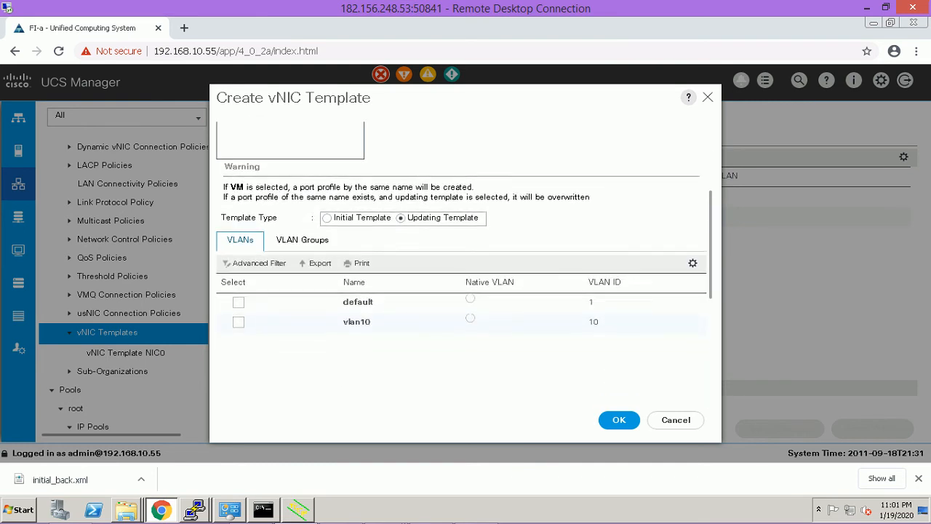
{"action": "left_click", "coordinate": [239, 298]}
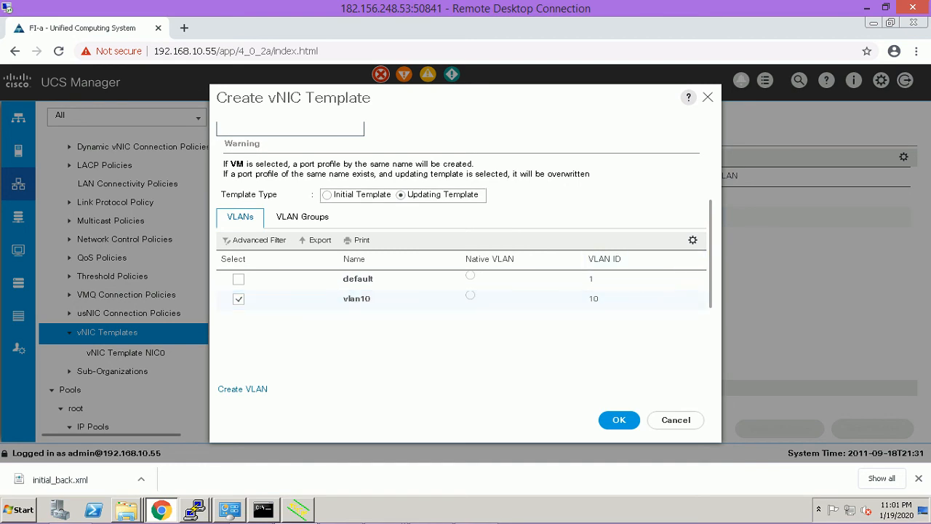
Give NIC1 the MAC-POOL-5 MAC pool and save the template.
{"action": "scroll", "coordinate": [464, 261], "scroll_direction": "down", "scroll_amount": 1}
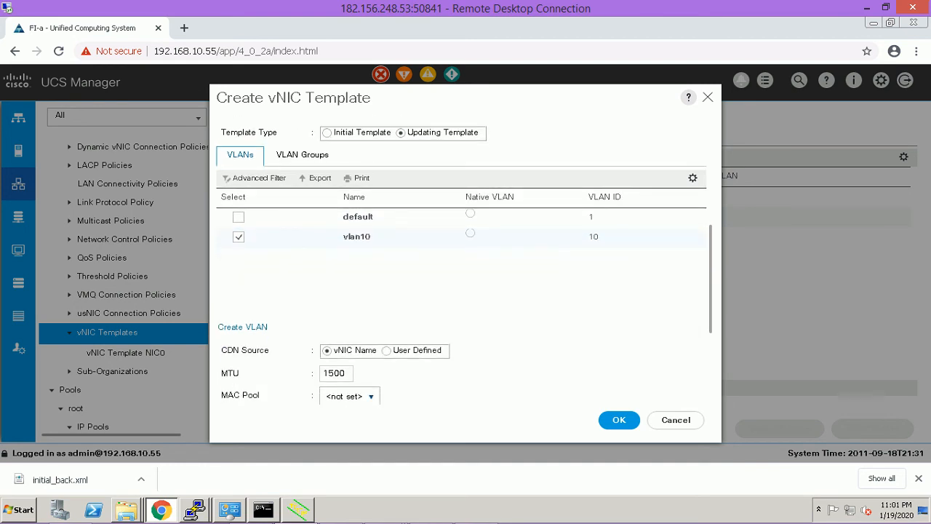
{"action": "scroll", "coordinate": [461, 277], "scroll_direction": "down", "scroll_amount": 1}
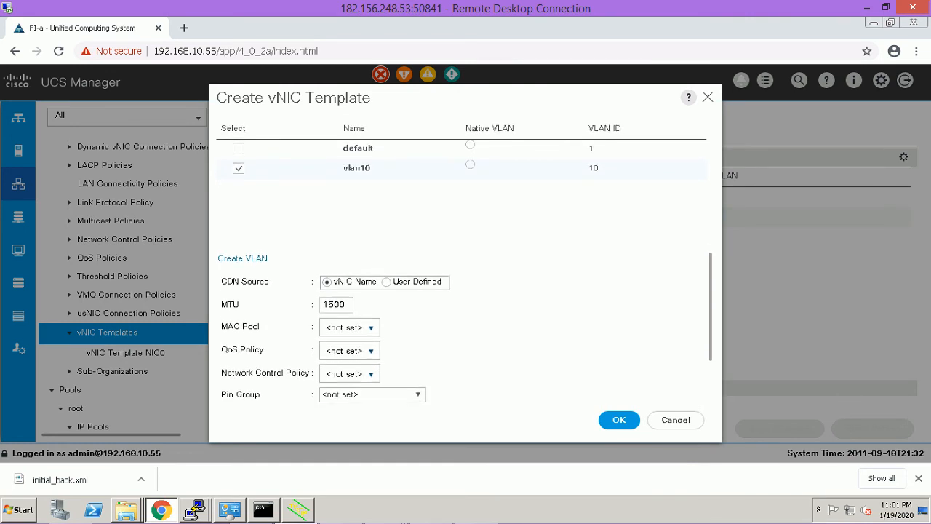
{"action": "left_click", "coordinate": [351, 328]}
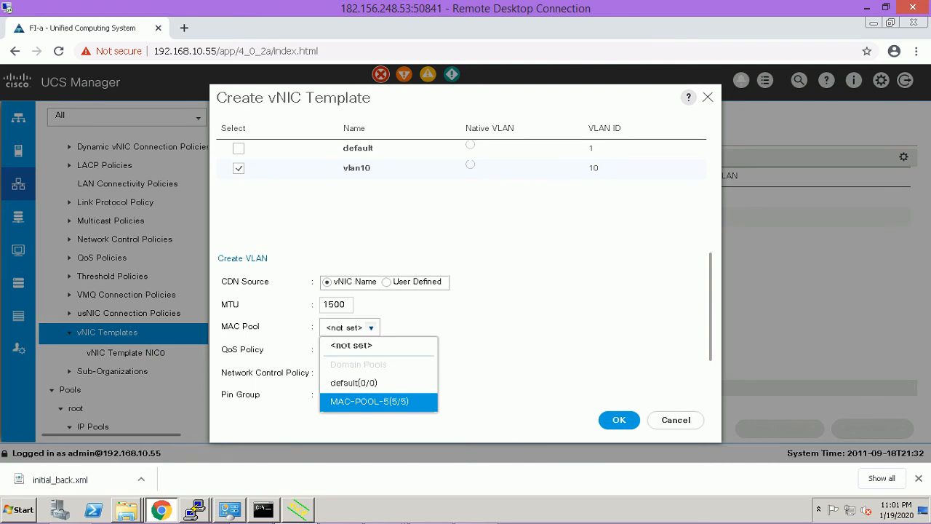
{"action": "left_click", "coordinate": [370, 401]}
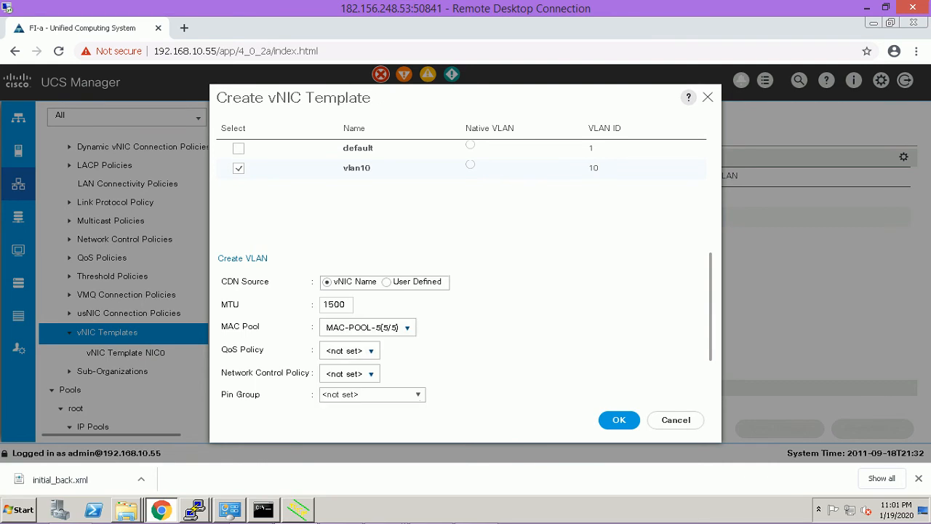
{"action": "scroll", "coordinate": [463, 291], "scroll_direction": "down", "scroll_amount": 2}
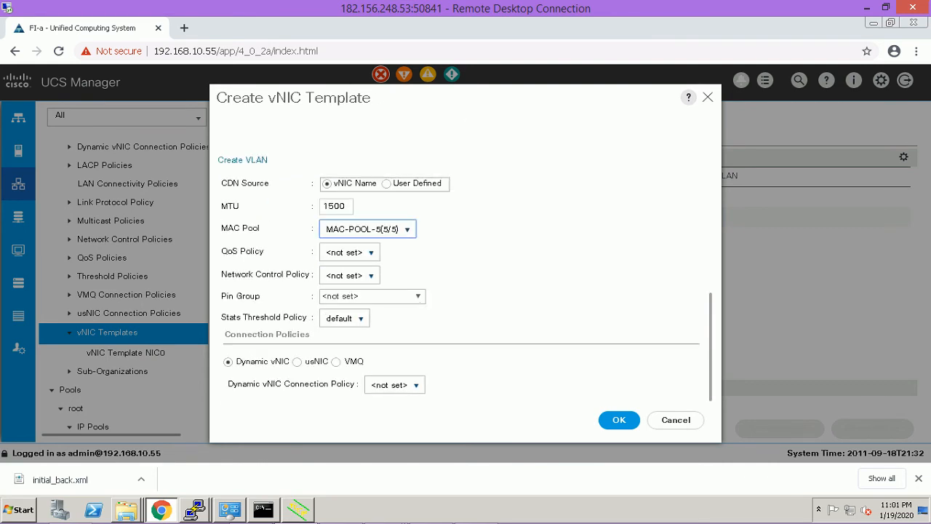
{"action": "left_click", "coordinate": [619, 420]}
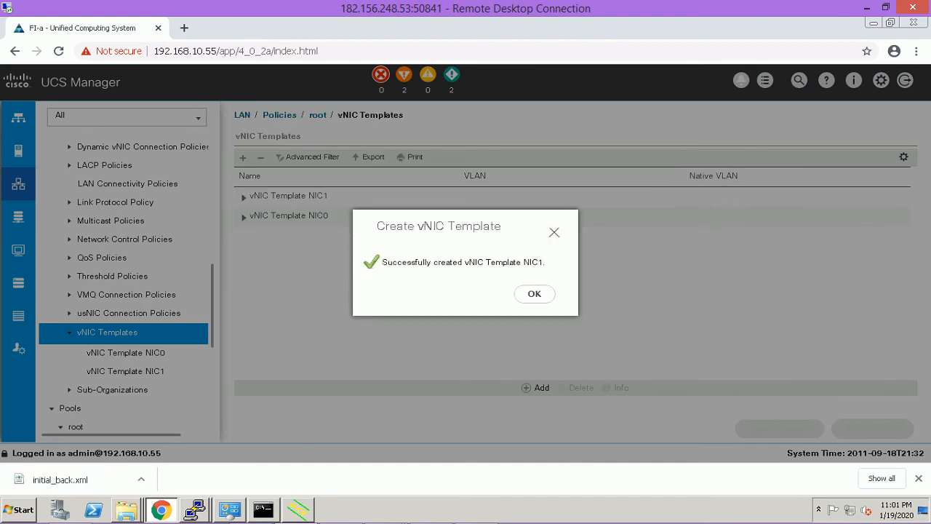
{"action": "left_click", "coordinate": [535, 294]}
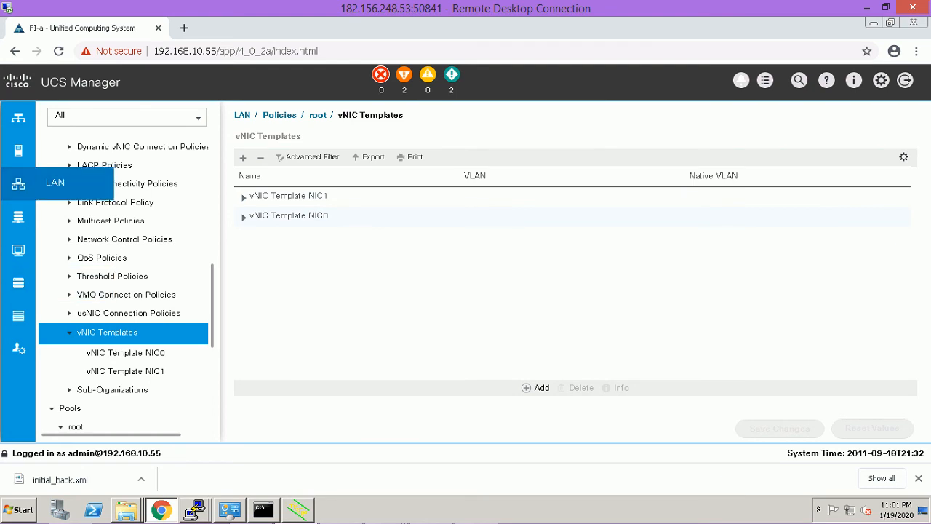
In the SAN section, create vHBA template FC0 drawing WWPNs from WWPORT-POOL.
{"action": "left_click", "coordinate": [19, 216]}
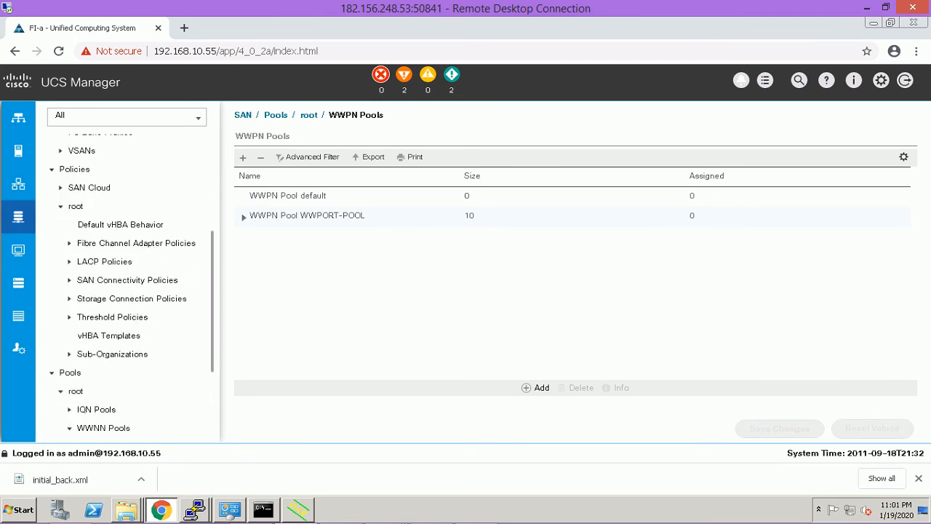
{"action": "scroll", "coordinate": [131, 294], "scroll_direction": "down", "scroll_amount": 1}
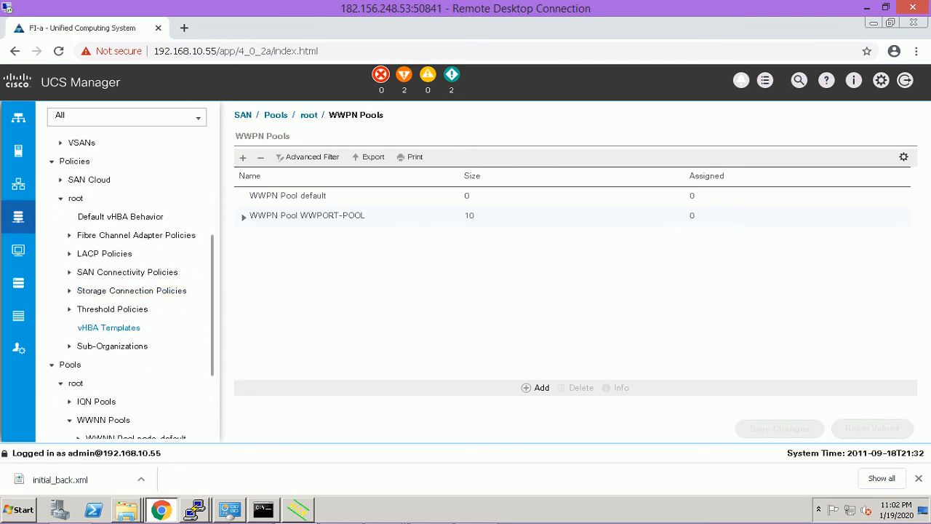
{"action": "right_click", "coordinate": [106, 327]}
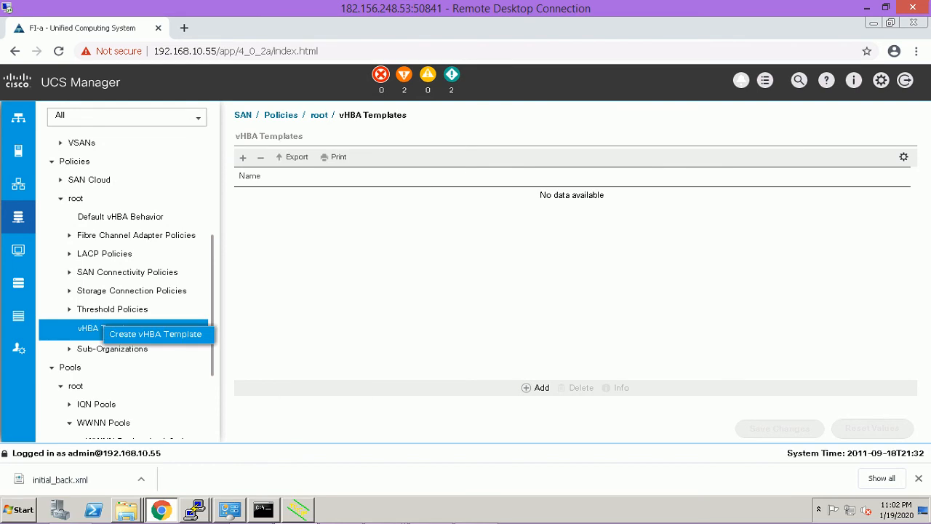
{"action": "left_click", "coordinate": [155, 334]}
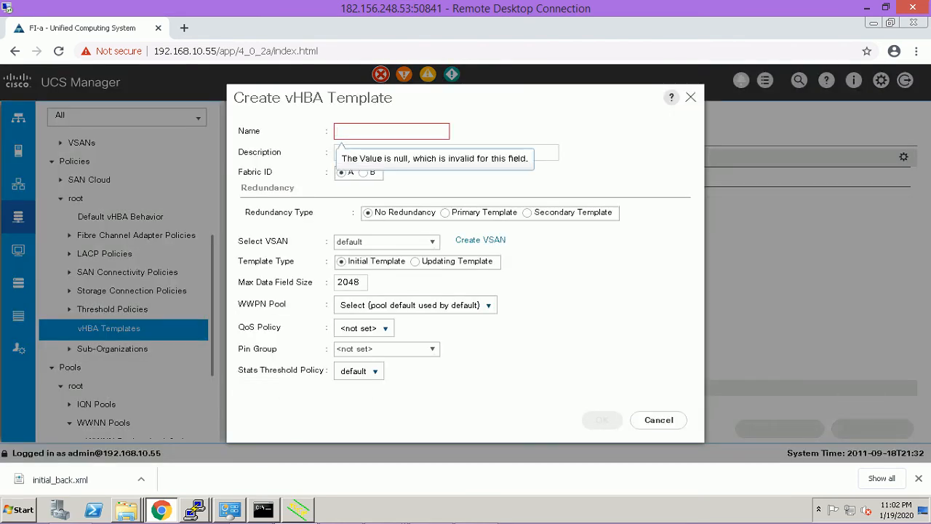
{"action": "type", "text": "FC0"}
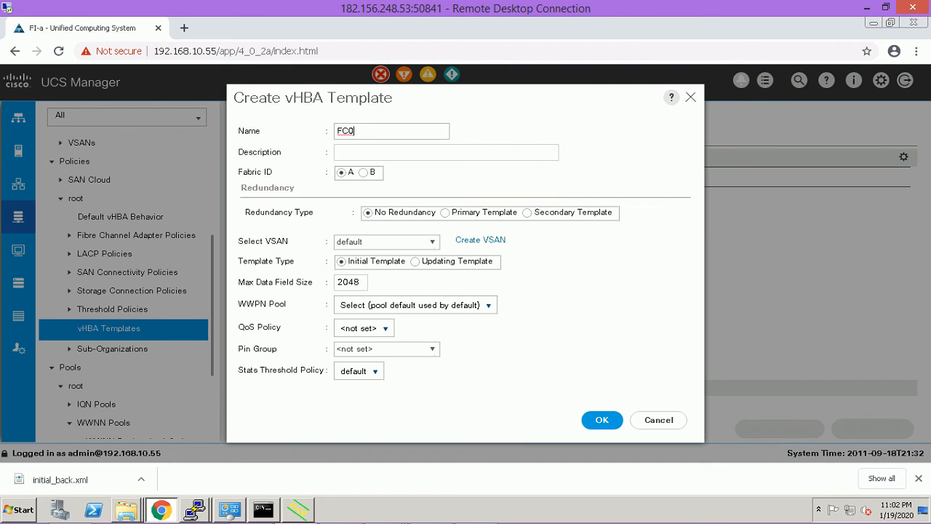
{"action": "key", "text": "Tab"}
{"action": "left_click", "coordinate": [488, 306]}
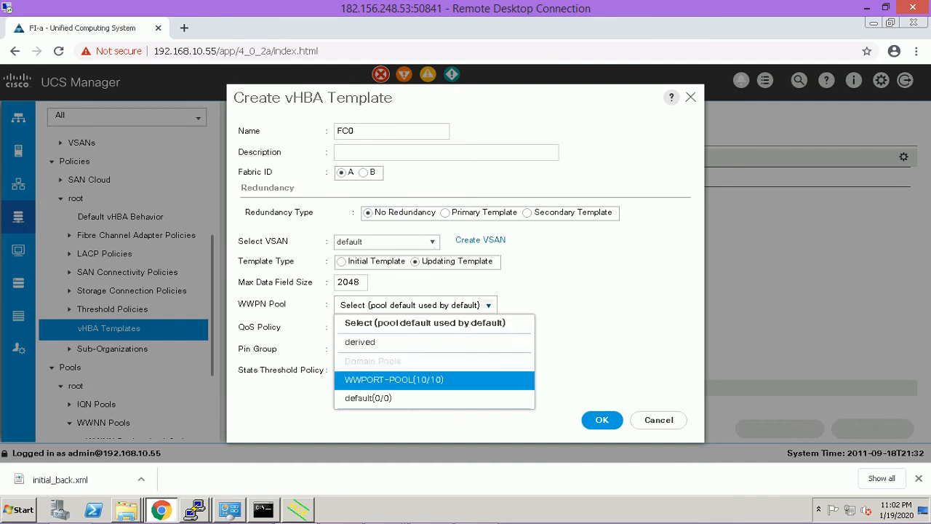
{"action": "left_click", "coordinate": [394, 379]}
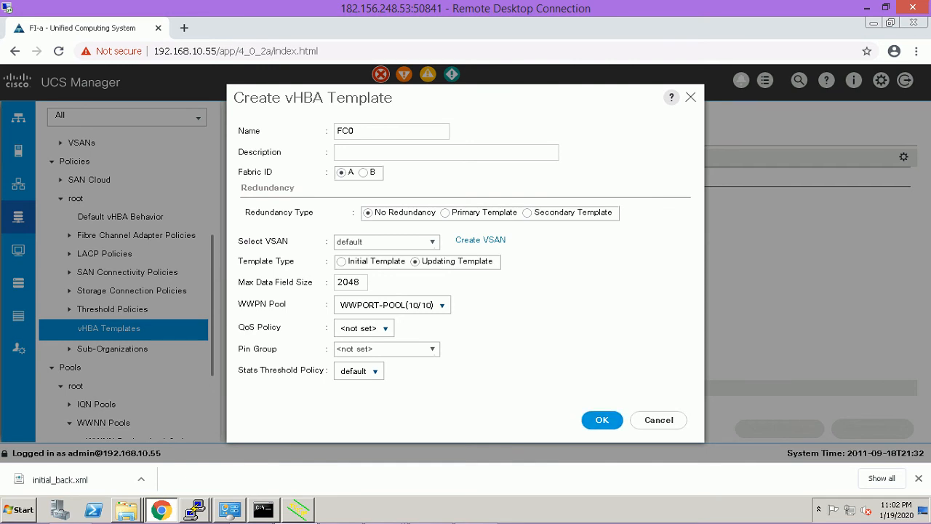
{"action": "left_click", "coordinate": [602, 420]}
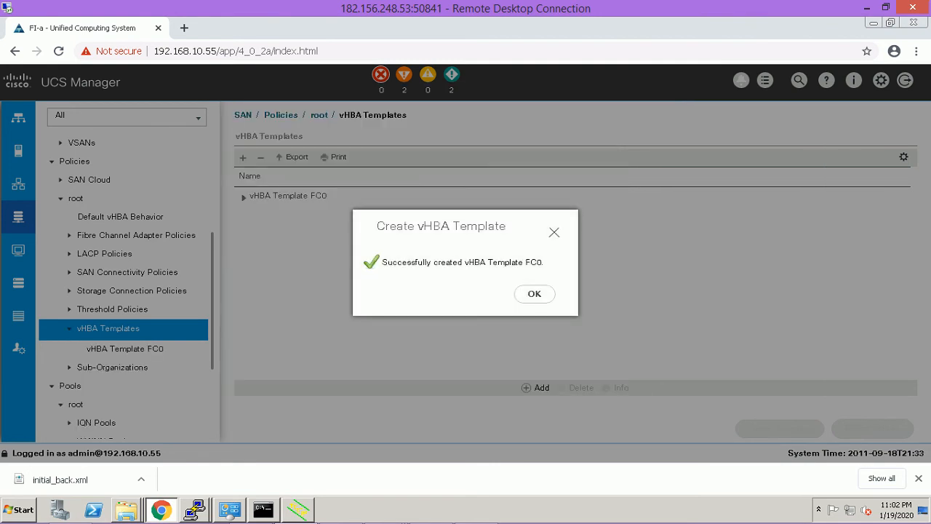
{"action": "left_click", "coordinate": [534, 293]}
Create vHBA template FC1 on Fabric B with WWPORT-POOL as its WWPN pool.
{"action": "right_click", "coordinate": [116, 329]}
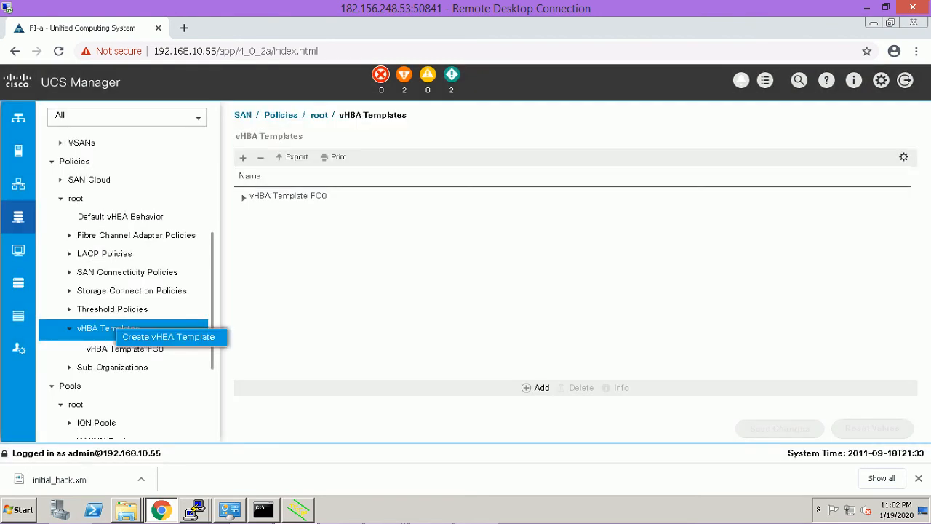
{"action": "left_click", "coordinate": [168, 336]}
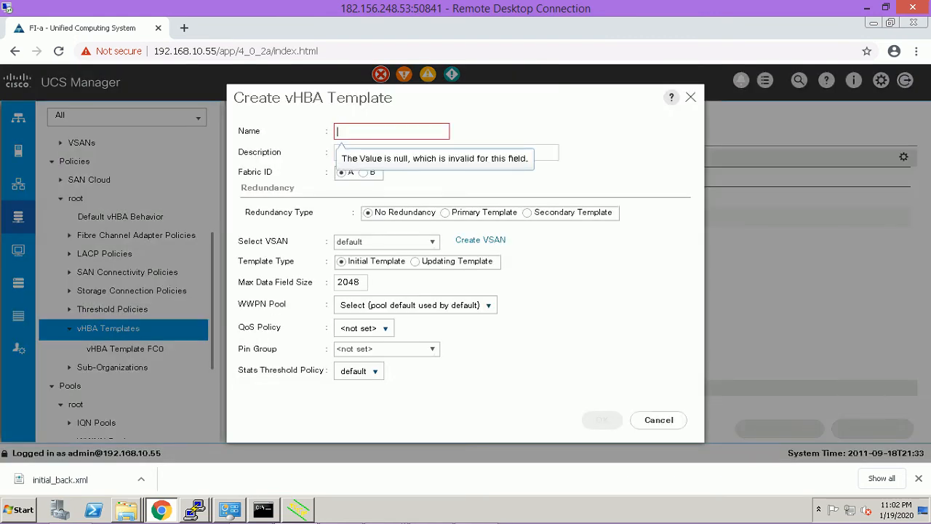
{"action": "type", "text": "FC1"}
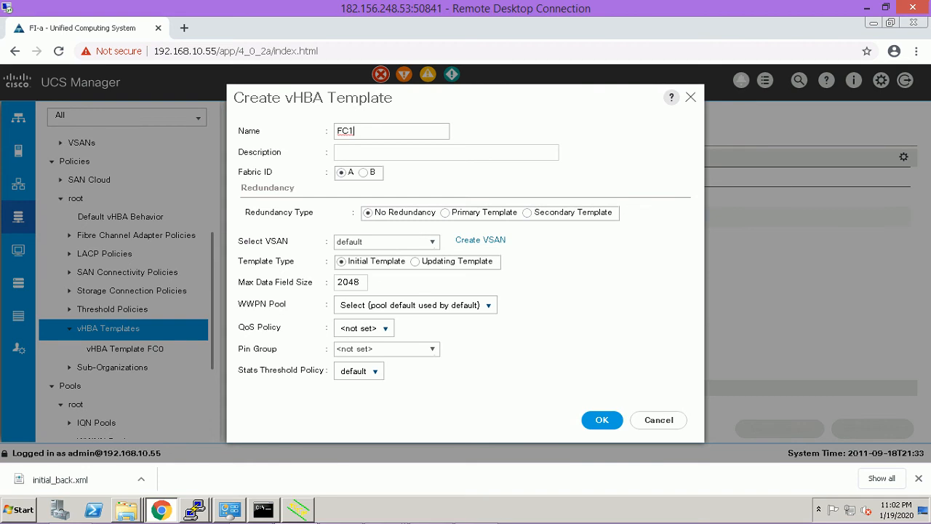
{"action": "left_click", "coordinate": [364, 173]}
{"action": "left_click", "coordinate": [415, 304]}
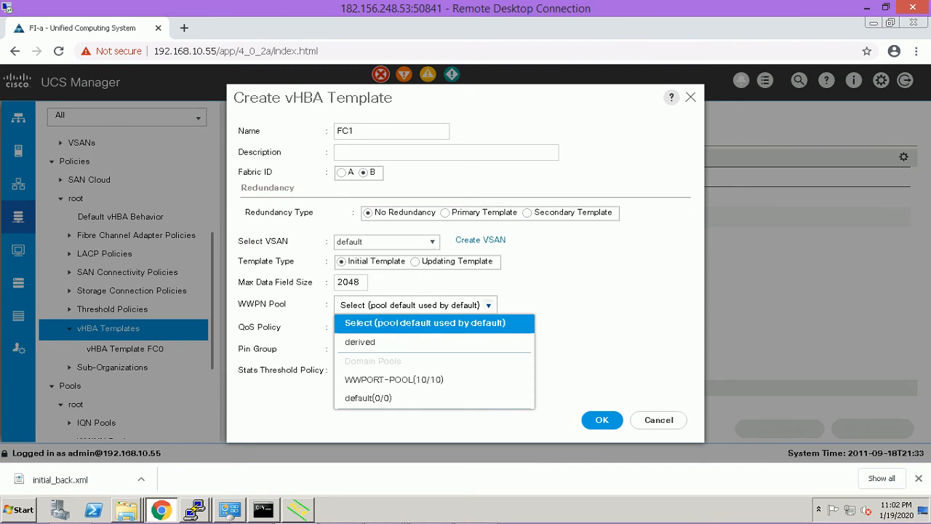
{"action": "left_click", "coordinate": [393, 379]}
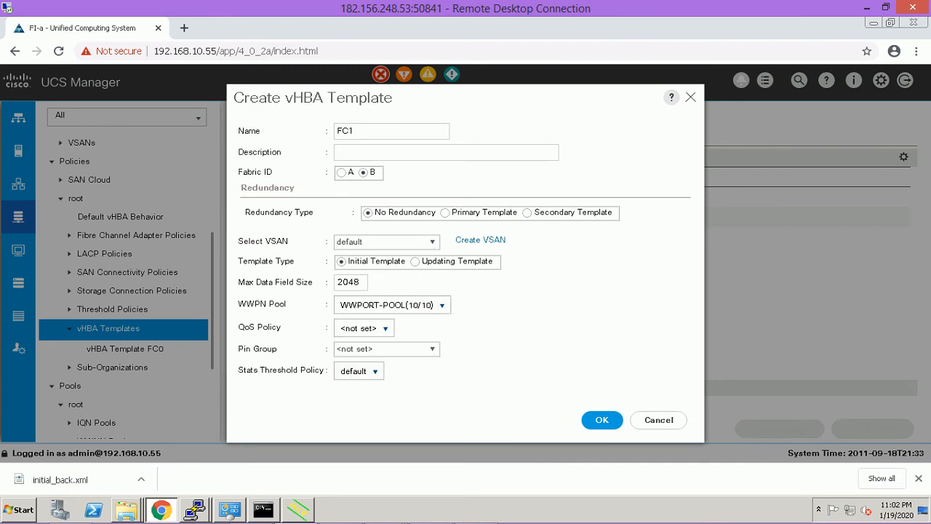
{"action": "left_click", "coordinate": [602, 420]}
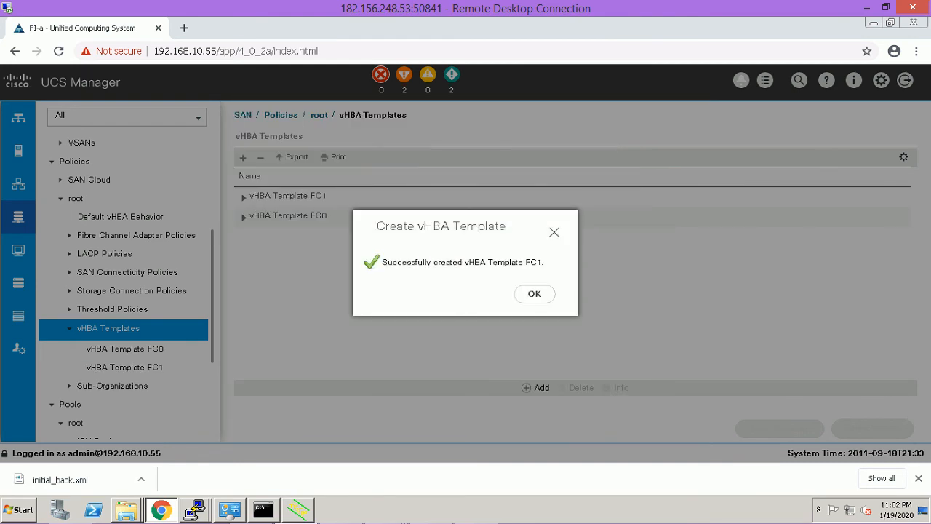
{"action": "left_click", "coordinate": [534, 293]}
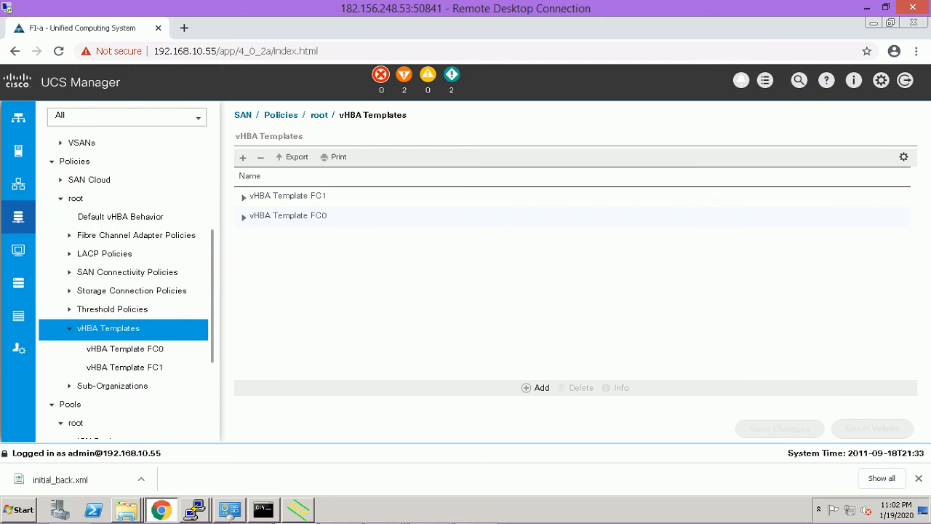
Run 'show vlan' on switch 192.168.10.13 and highlight the VLAN0010 row.
{"action": "mouse_move", "coordinate": [194, 510]}
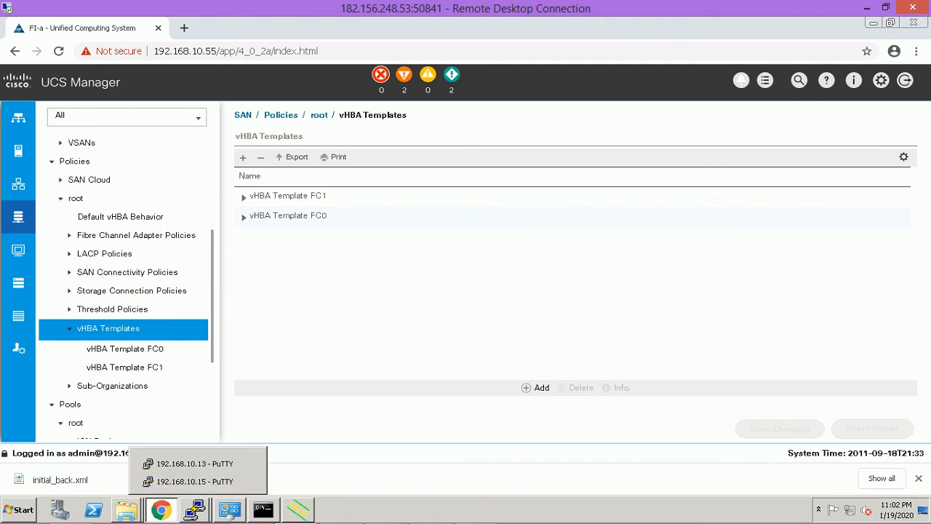
{"action": "left_click", "coordinate": [248, 464]}
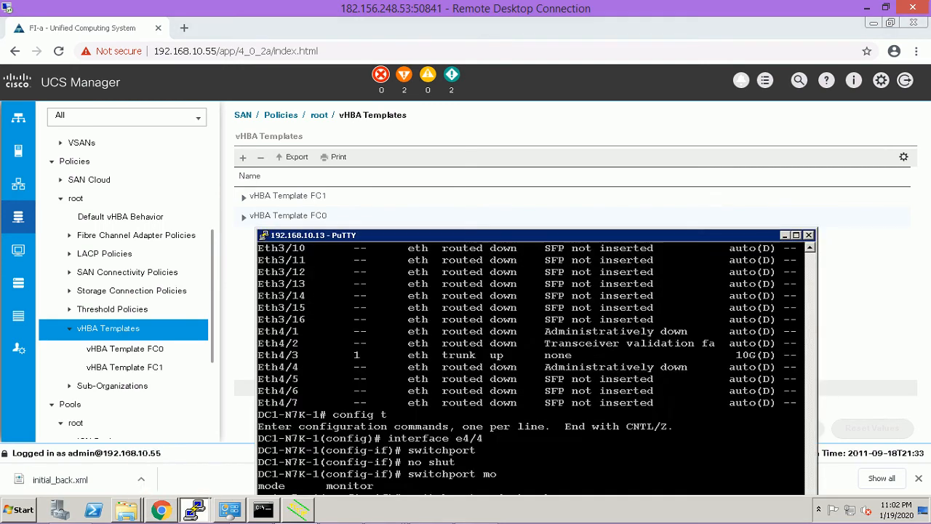
{"action": "left_click_drag", "start_coordinate": [531, 235], "coordinate": [554, 112]}
{"action": "type", "text": "SHOW VAL"}
{"action": "key", "text": "BackSpace"}
{"action": "key", "text": "BackSpace"}
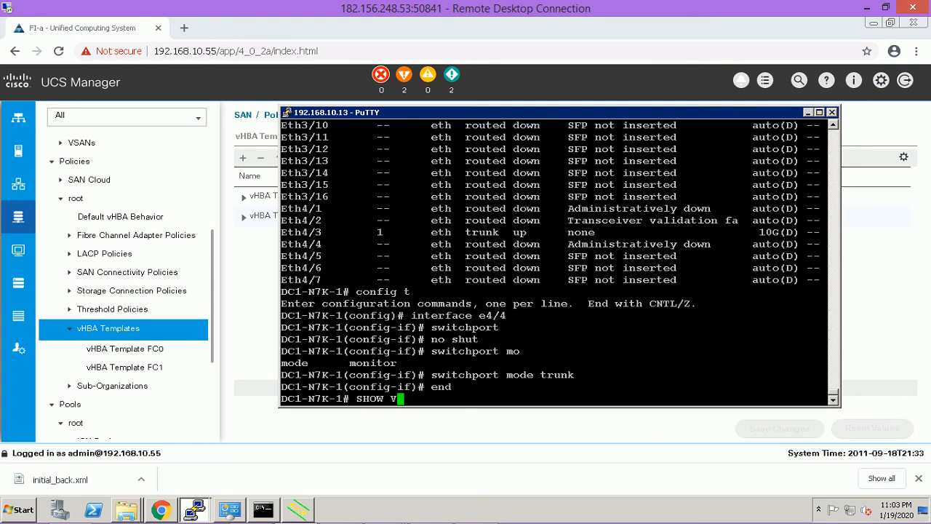
{"action": "type", "text": "LAn"}
{"action": "key", "text": "Return"}
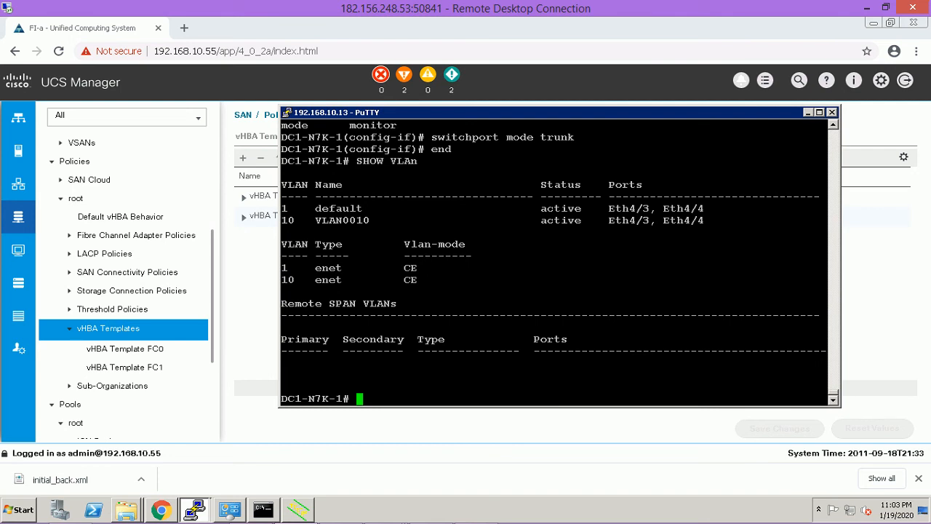
{"action": "left_click_drag", "start_coordinate": [281, 220], "coordinate": [452, 220]}
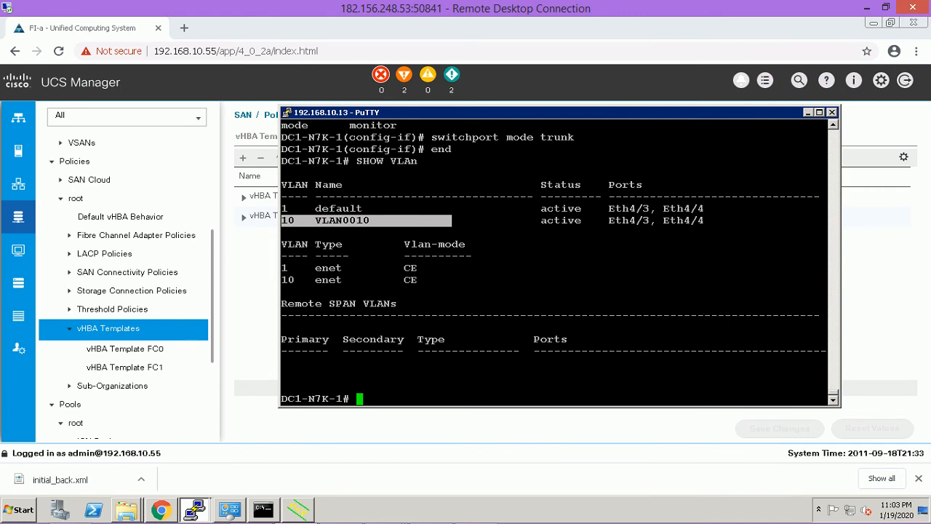
Run 'show vlan' on the 192.168.10.15 switch session.
{"action": "mouse_move", "coordinate": [230, 510]}
{"action": "mouse_move", "coordinate": [195, 510]}
{"action": "left_click", "coordinate": [245, 481]}
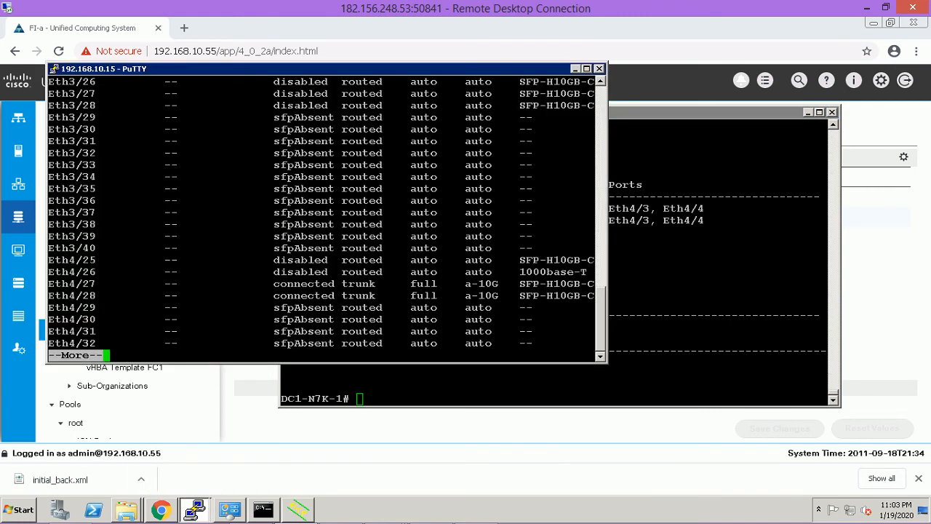
{"action": "type", "text": "q"}
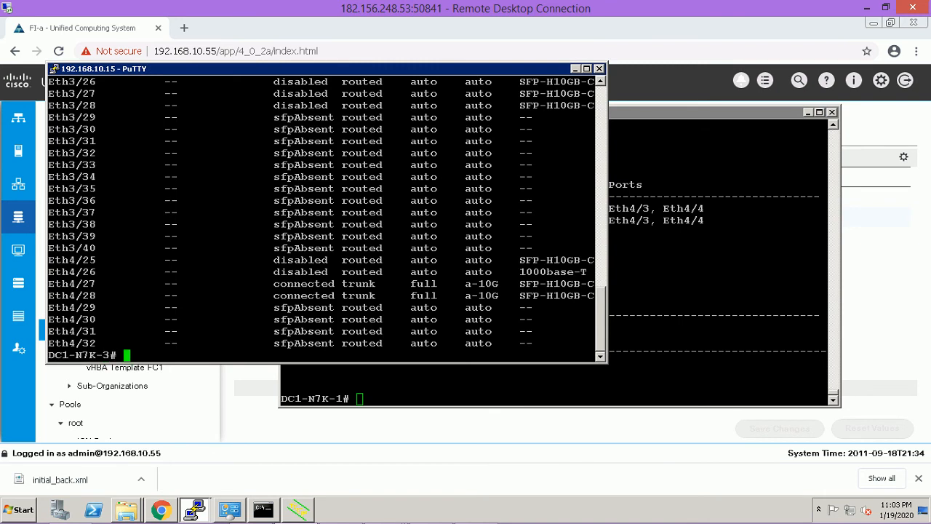
{"action": "type", "text": "SHOW VLan"}
{"action": "key", "text": "Return"}
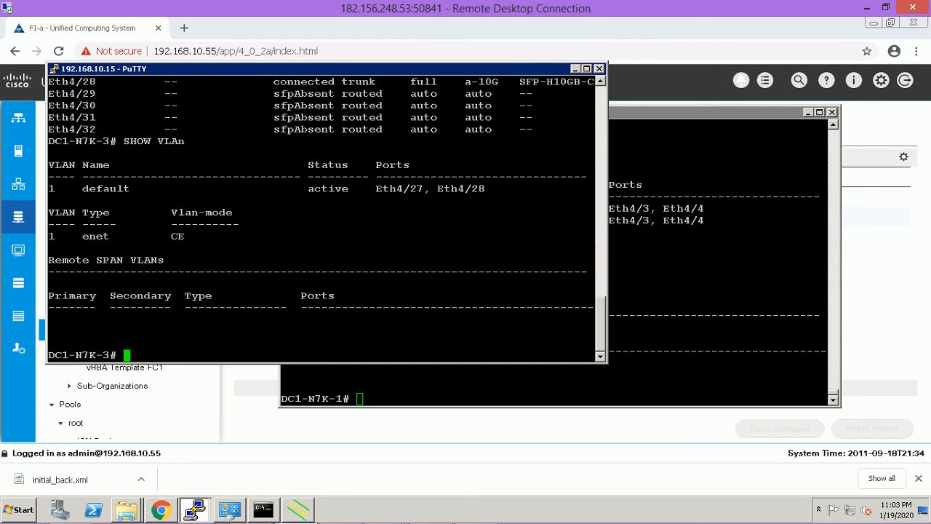
Create VLAN 10 on DC1-N7K-3 using 'config t', 'vlan 10' and 'end'.
{"action": "type", "text": "CONFIG T"}
{"action": "key", "text": "Return"}
{"action": "type", "text": "vlan 10"}
{"action": "key", "text": "Return"}
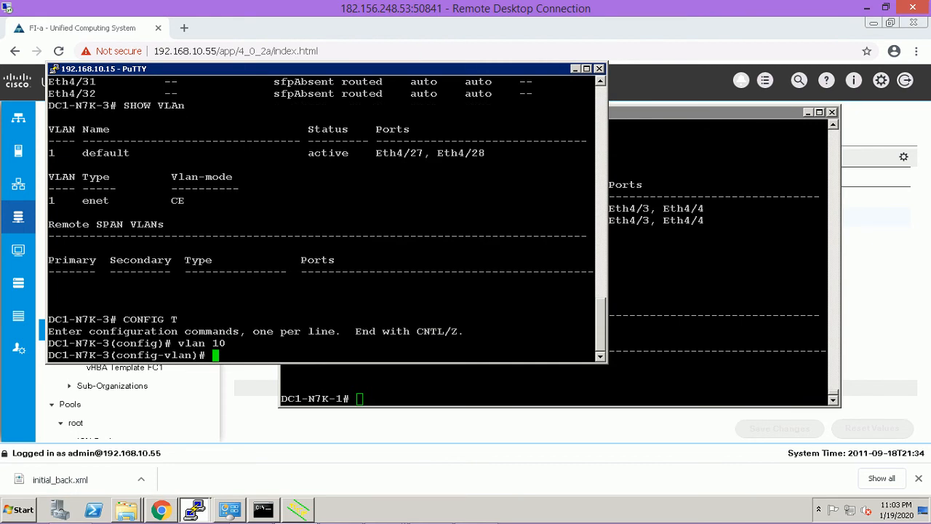
{"action": "type", "text": "end"}
{"action": "key", "text": "Return"}
{"action": "key", "text": "Return"}
{"action": "key", "text": "Return"}
Verify with 'show vlan' that VLAN0010 is active on its ports, then hide PuTTY.
{"action": "type", "text": "show  vlan"}
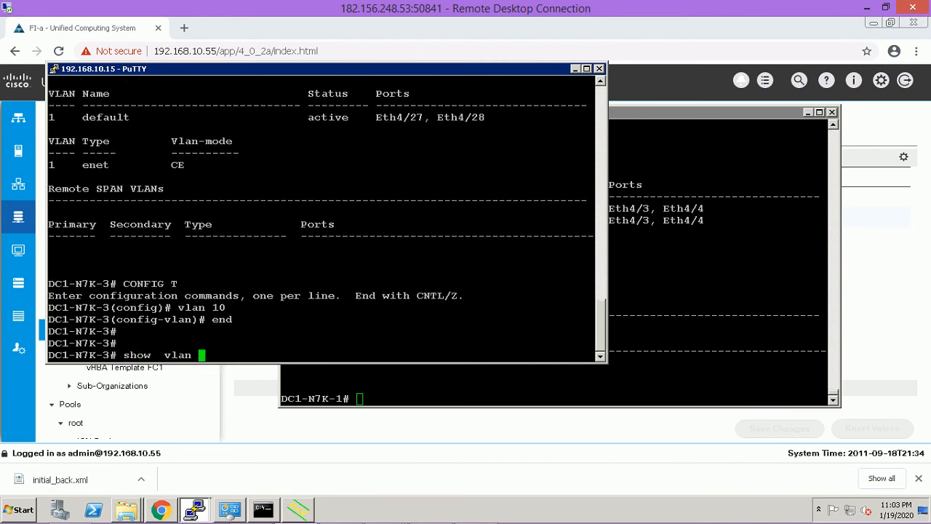
{"action": "key", "text": "Return"}
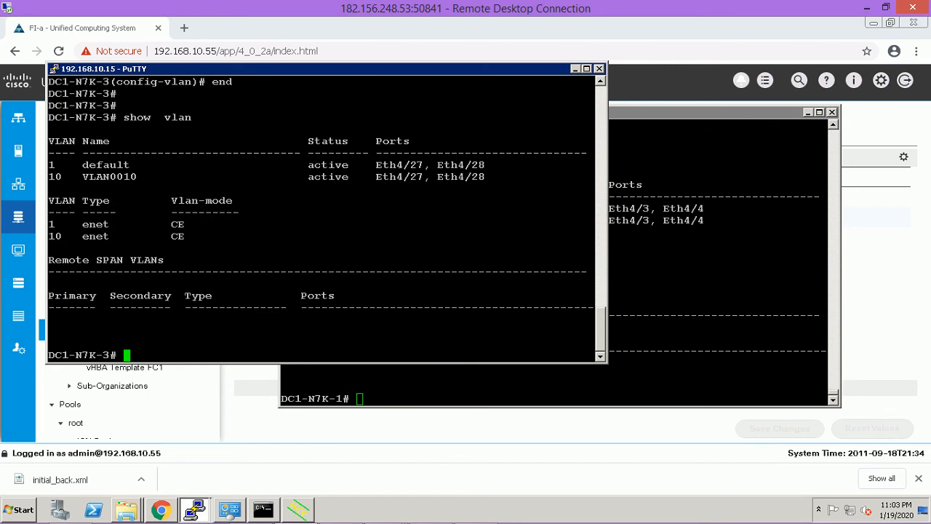
{"action": "left_click_drag", "start_coordinate": [308, 176], "coordinate": [593, 177]}
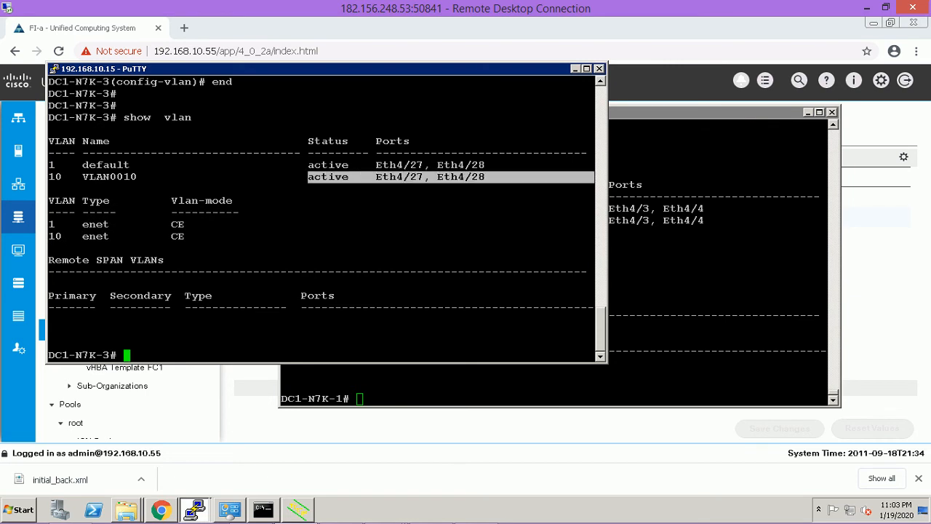
{"action": "key", "text": "alt+Tab"}
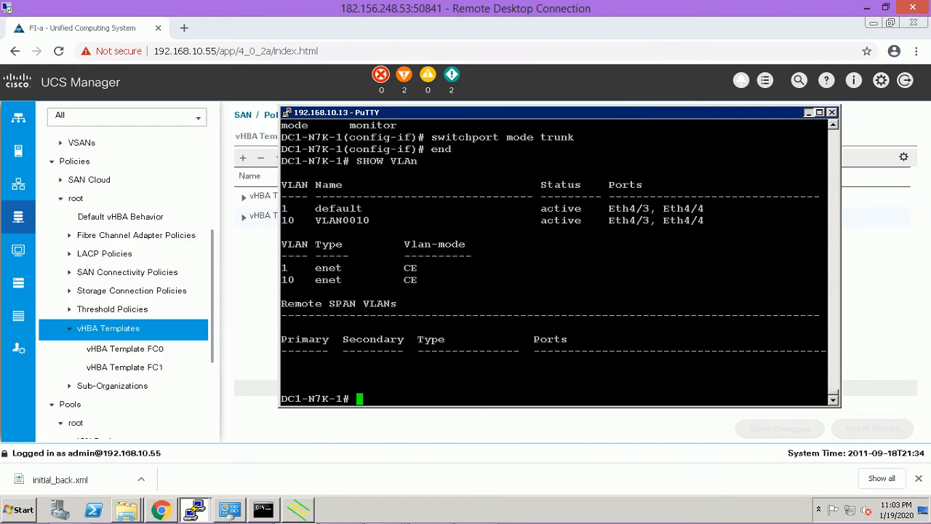
{"action": "key", "text": "alt+Tab"}
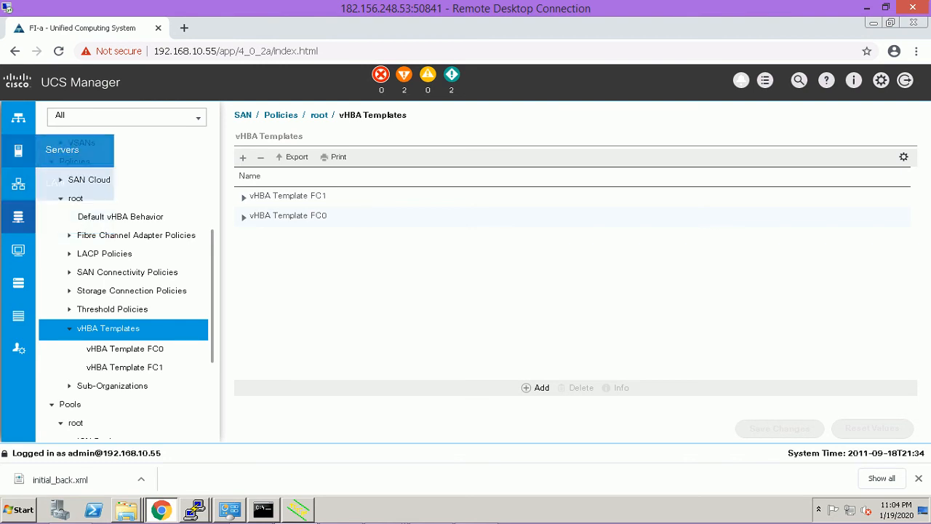
Go to the Servers section and right-click Service Profiles for its creation options.
{"action": "left_click", "coordinate": [18, 150]}
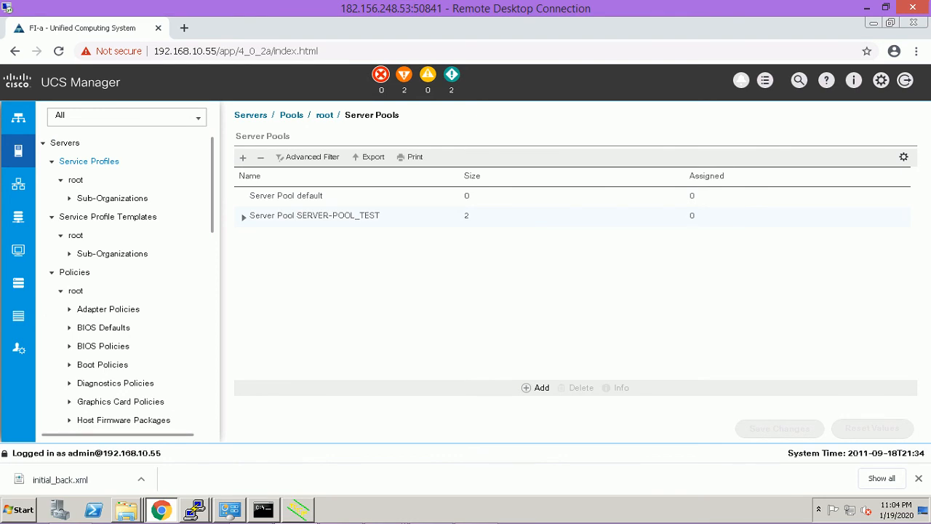
{"action": "right_click", "coordinate": [101, 162]}
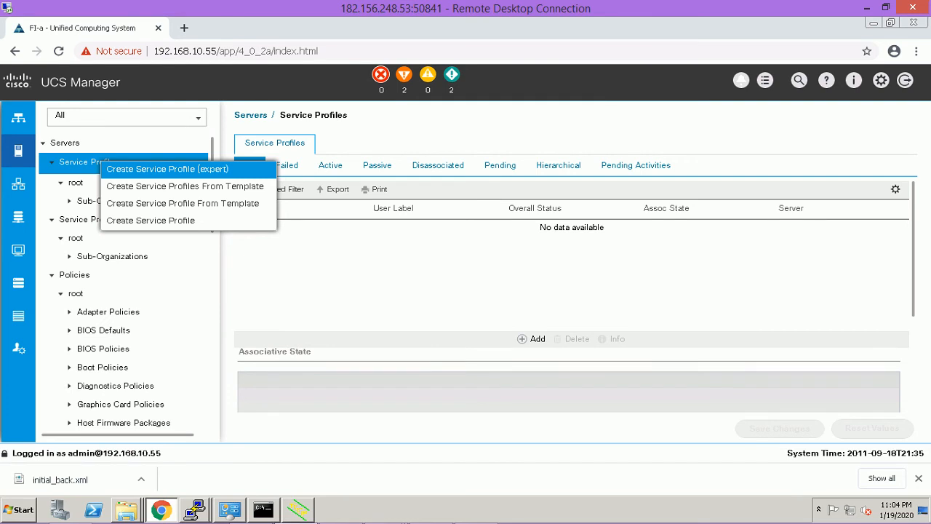
Name the expert service profile server1_profile, use UUID_POOL_TEST, and advance to Networking.
{"action": "left_click", "coordinate": [167, 169]}
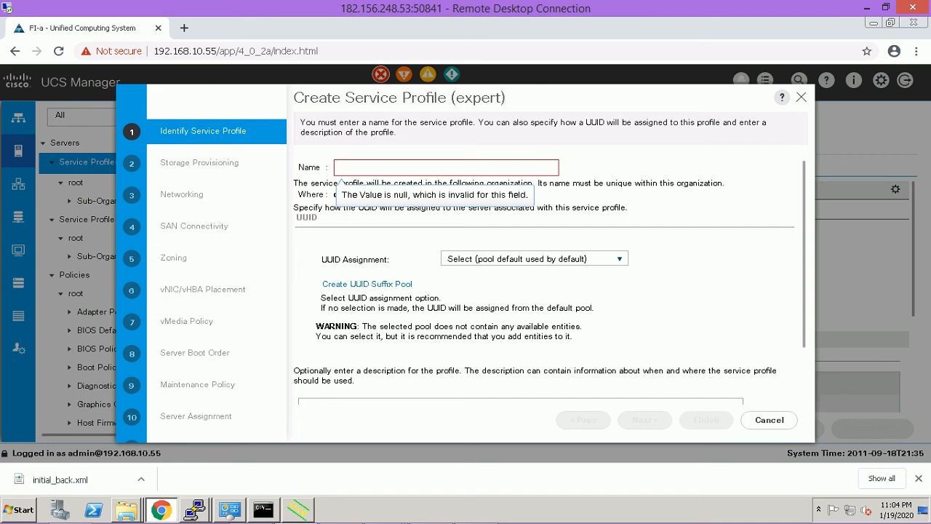
{"action": "type", "text": "server1"}
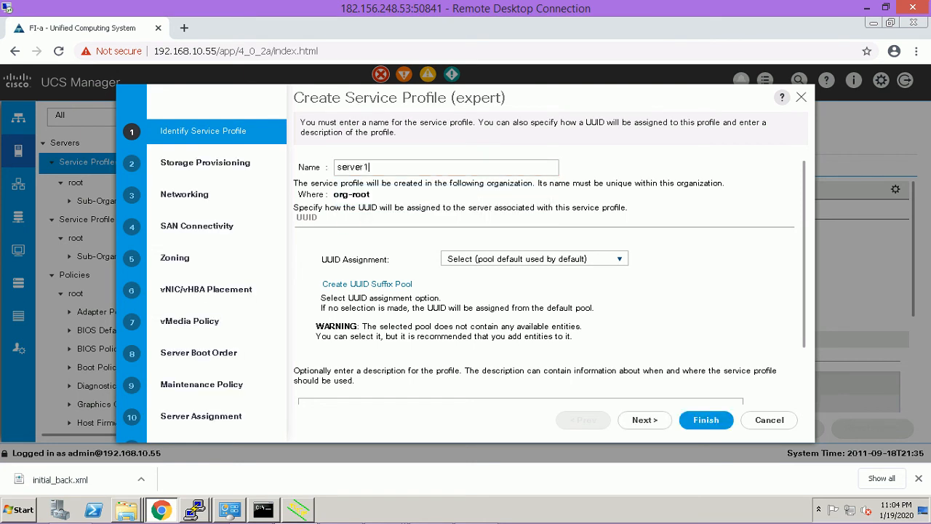
{"action": "type", "text": "_profile"}
{"action": "left_click", "coordinate": [534, 259]}
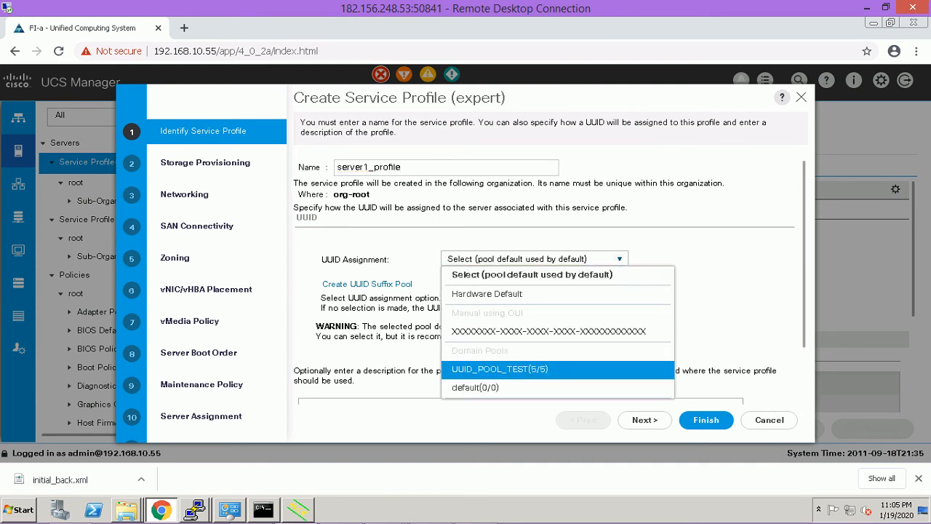
{"action": "left_click", "coordinate": [500, 370]}
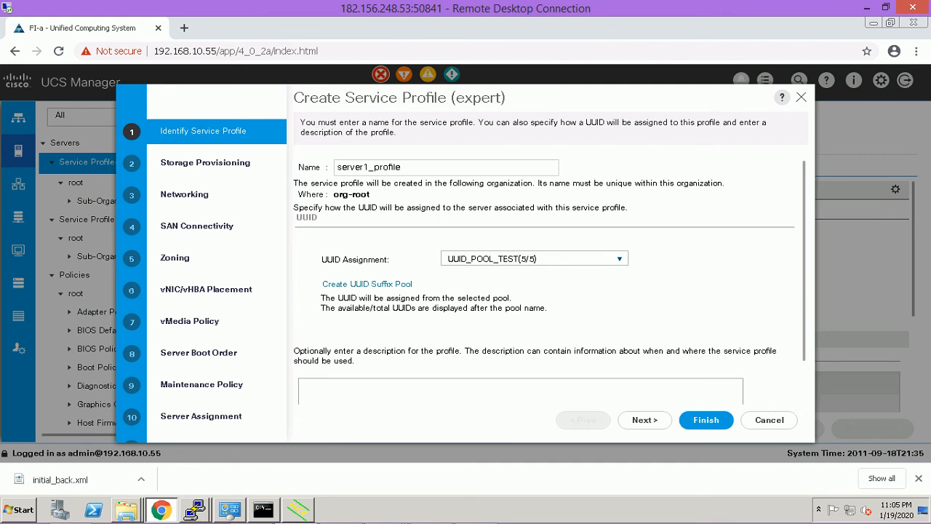
{"action": "left_click", "coordinate": [644, 420]}
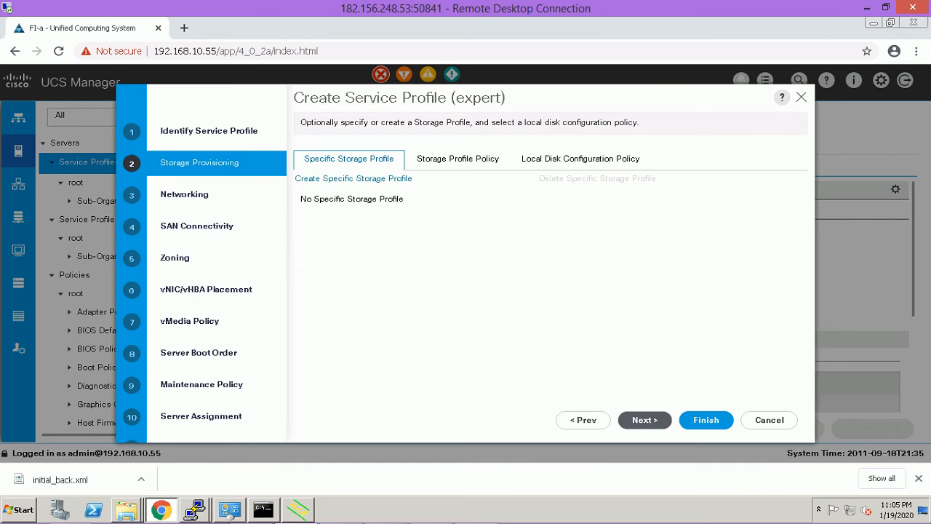
{"action": "left_click", "coordinate": [645, 420]}
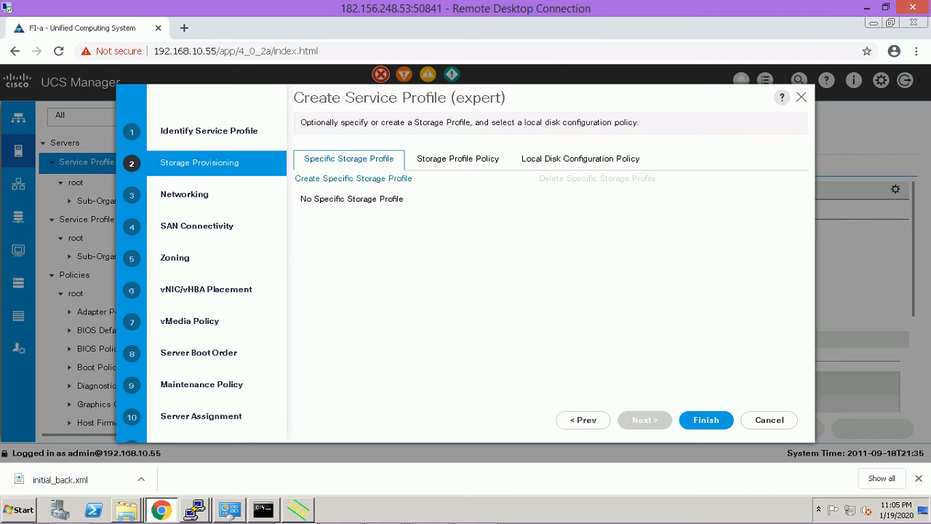
{"action": "left_click", "coordinate": [645, 419]}
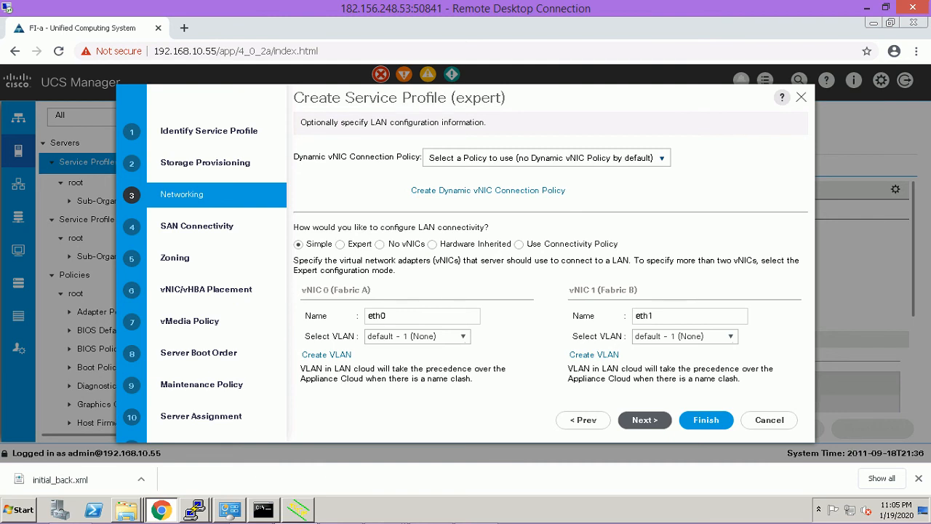
Switch LAN connectivity to expert and add vNIC nic0 with MAC-POOL-5 addresses.
{"action": "left_click", "coordinate": [340, 245]}
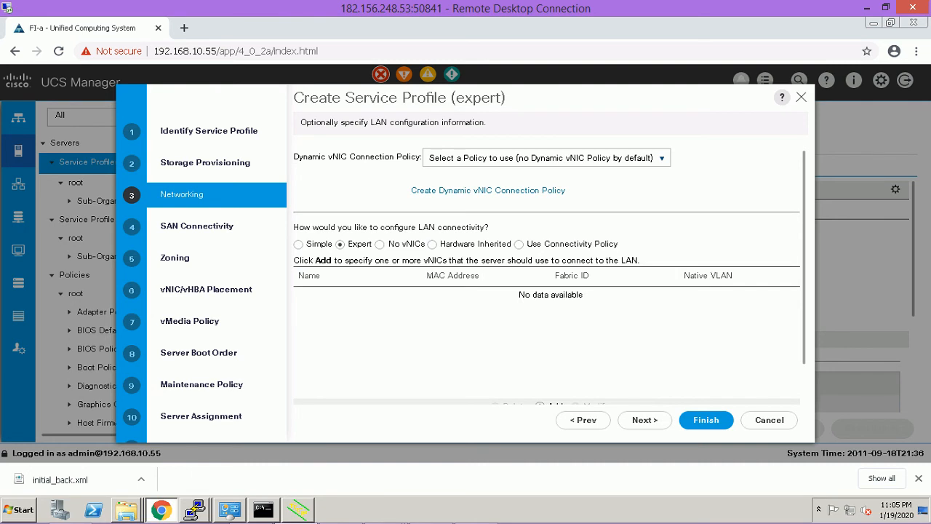
{"action": "scroll", "coordinate": [549, 275], "scroll_direction": "down", "scroll_amount": 1}
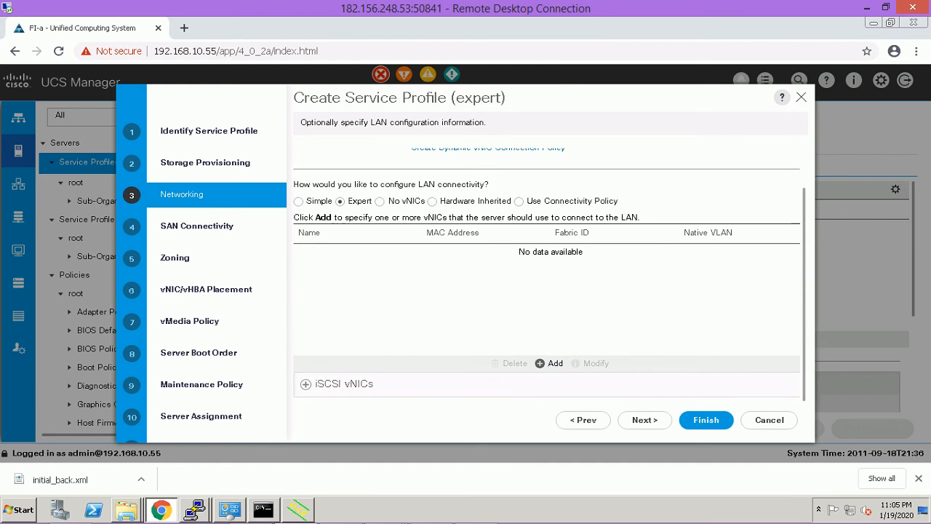
{"action": "left_click", "coordinate": [551, 363]}
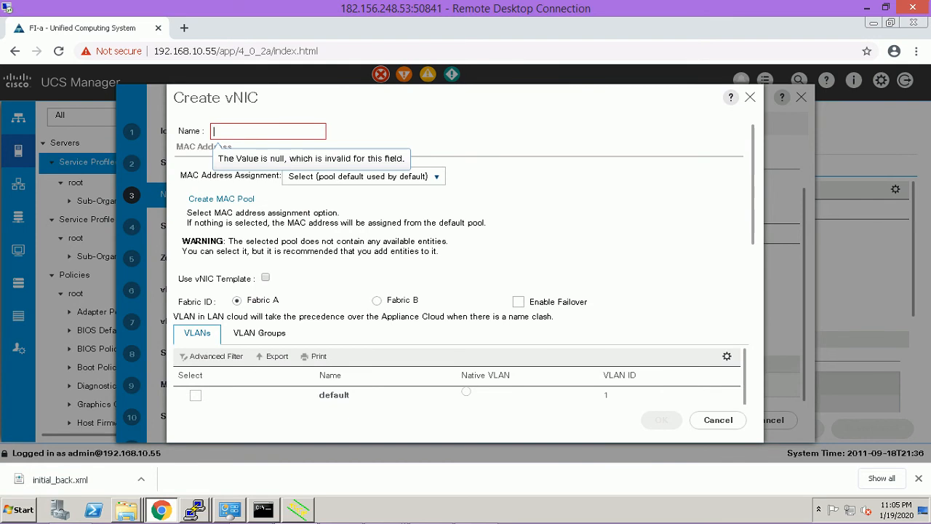
{"action": "type", "text": "nic"}
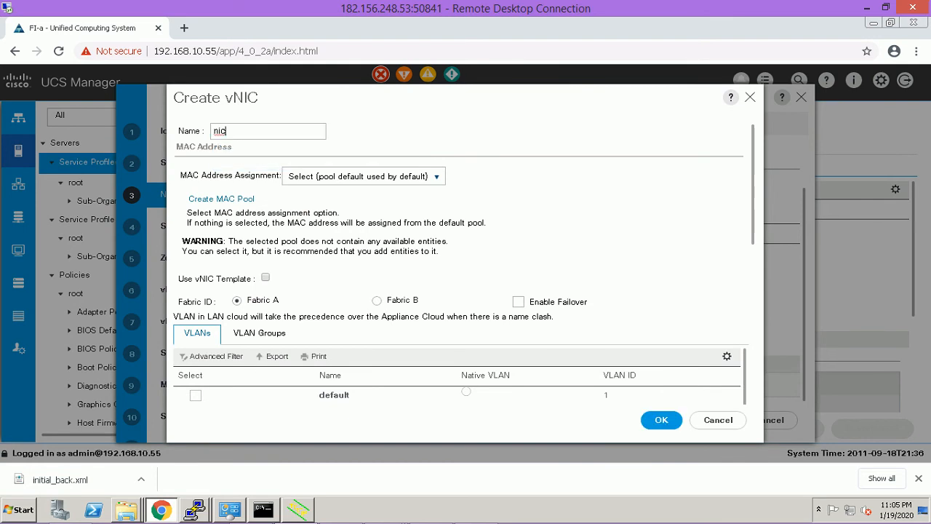
{"action": "type", "text": "0"}
{"action": "left_click", "coordinate": [364, 176]}
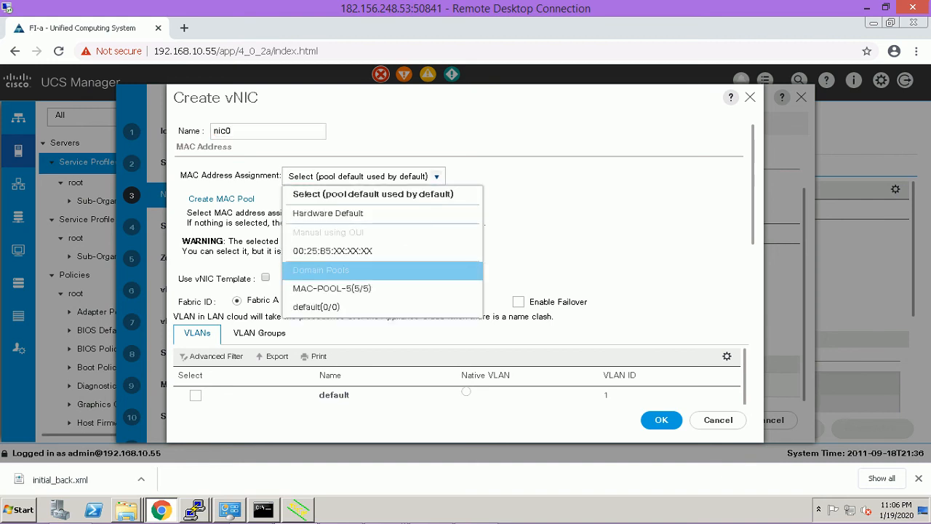
{"action": "left_click", "coordinate": [332, 288]}
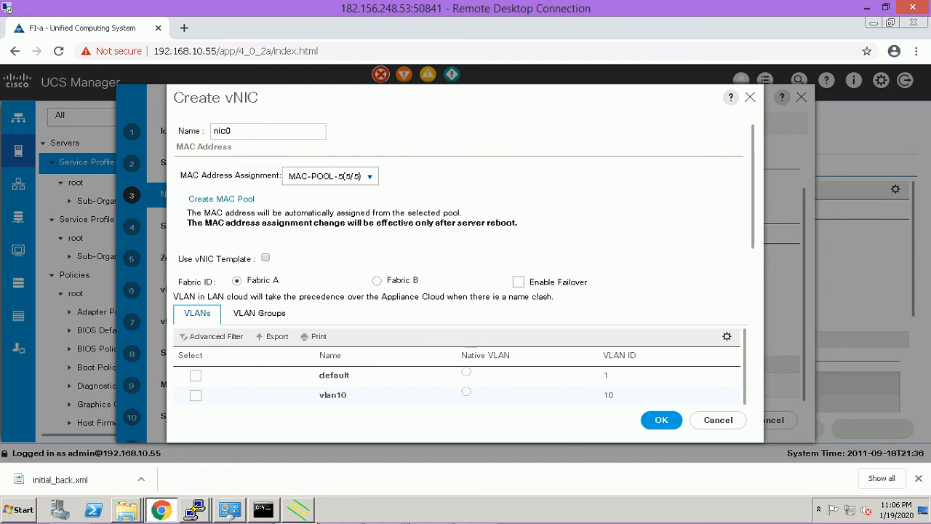
Base nic0 on the NIC0 template with the VMWare adapter policy and save it.
{"action": "left_click", "coordinate": [265, 257]}
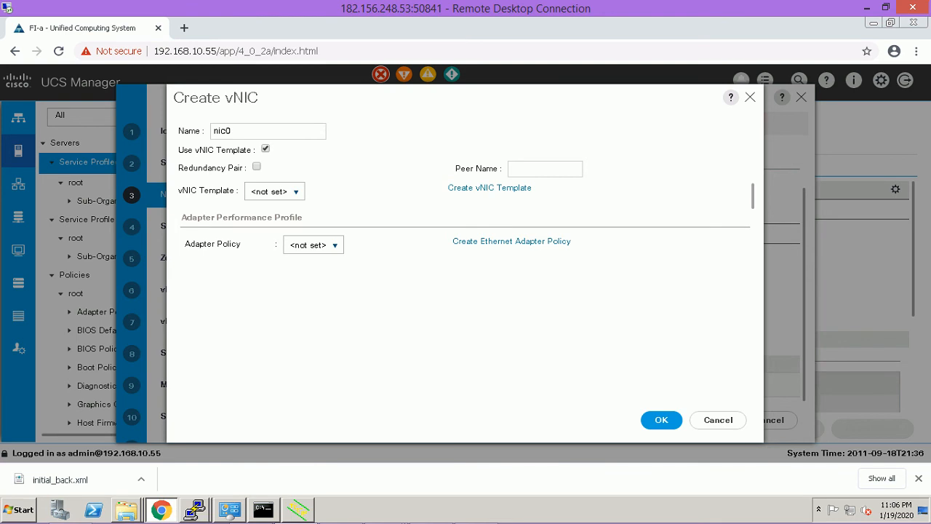
{"action": "left_click", "coordinate": [275, 191]}
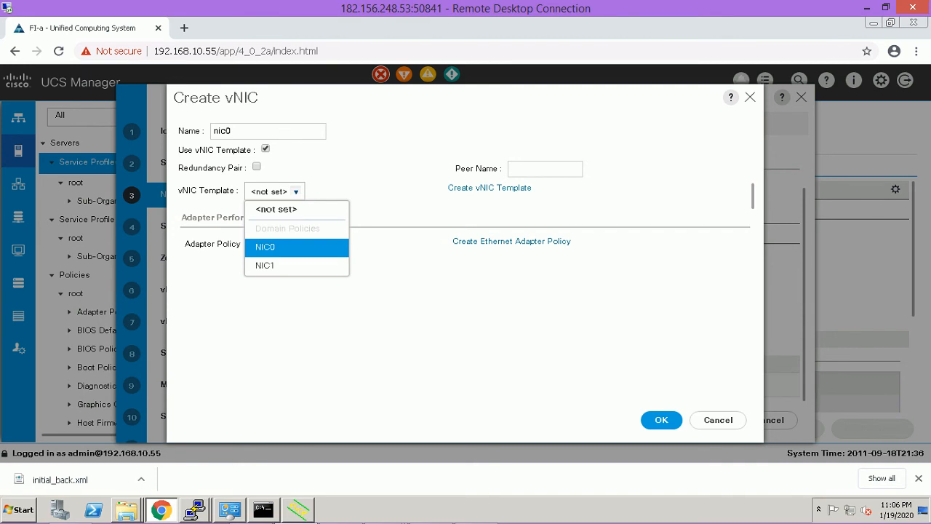
{"action": "left_click", "coordinate": [297, 247]}
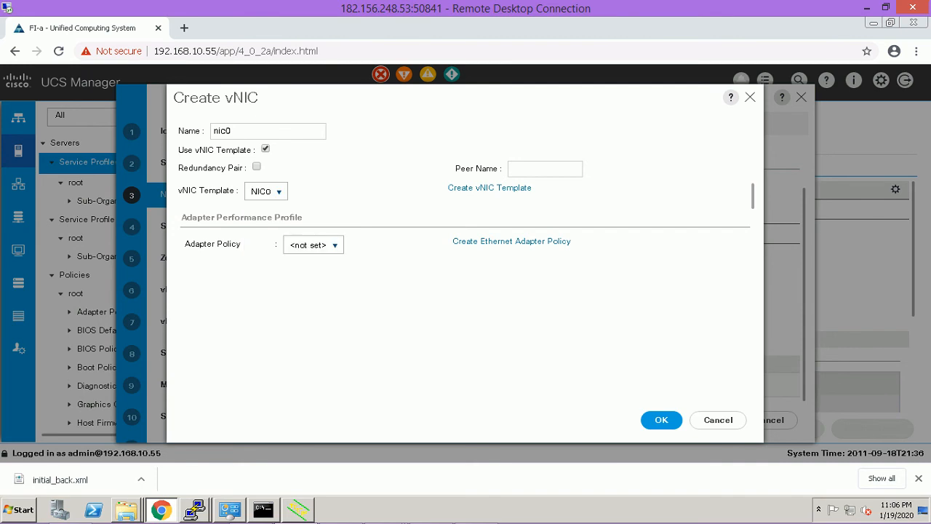
{"action": "left_click", "coordinate": [313, 245]}
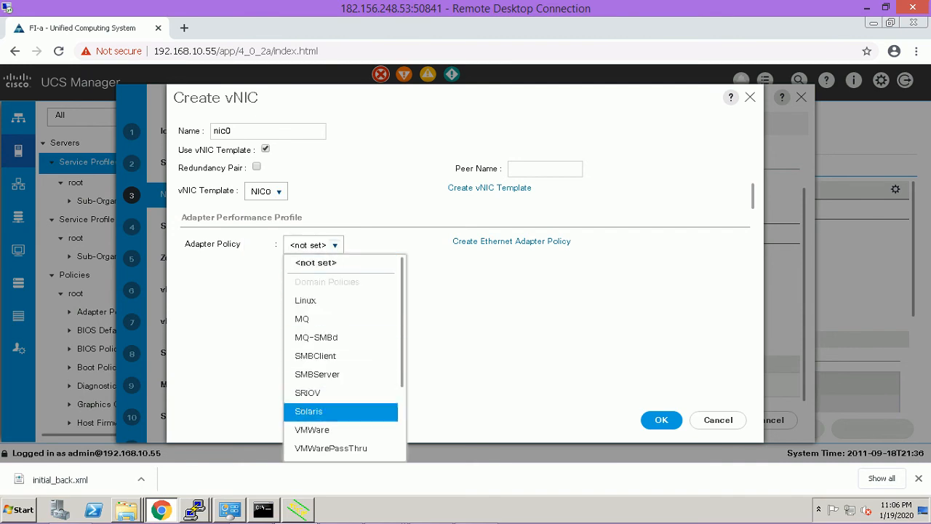
{"action": "left_click", "coordinate": [313, 430]}
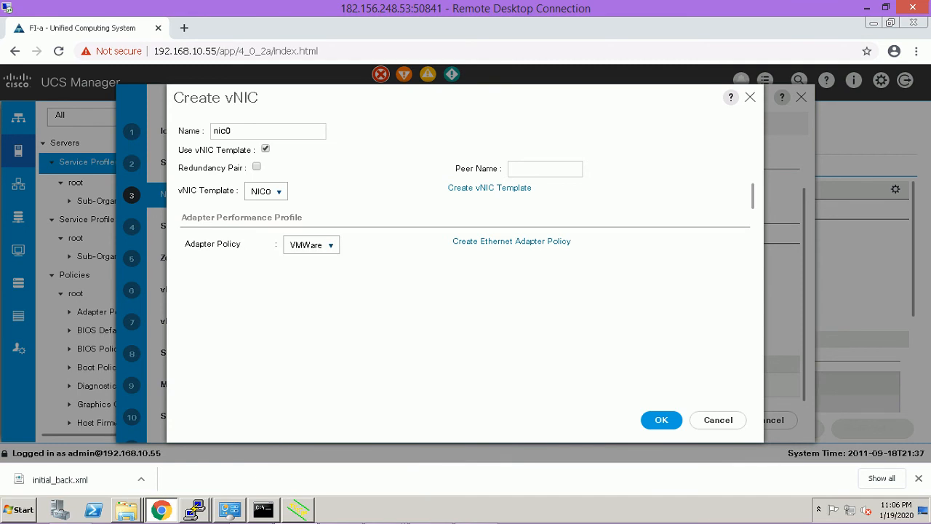
{"action": "left_click", "coordinate": [661, 420]}
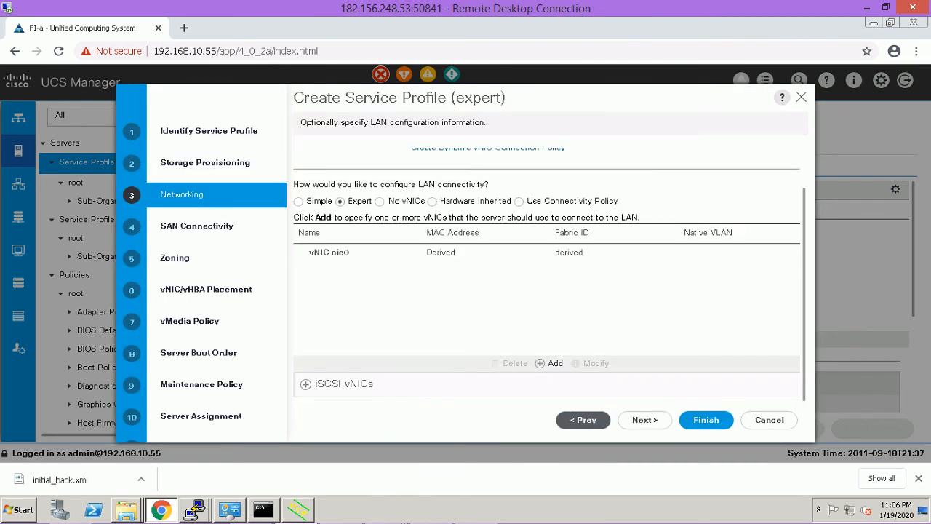
Add a second vNIC, nic1, on Fabric B drawing MACs from MAC-POOL-5.
{"action": "left_click", "coordinate": [550, 363]}
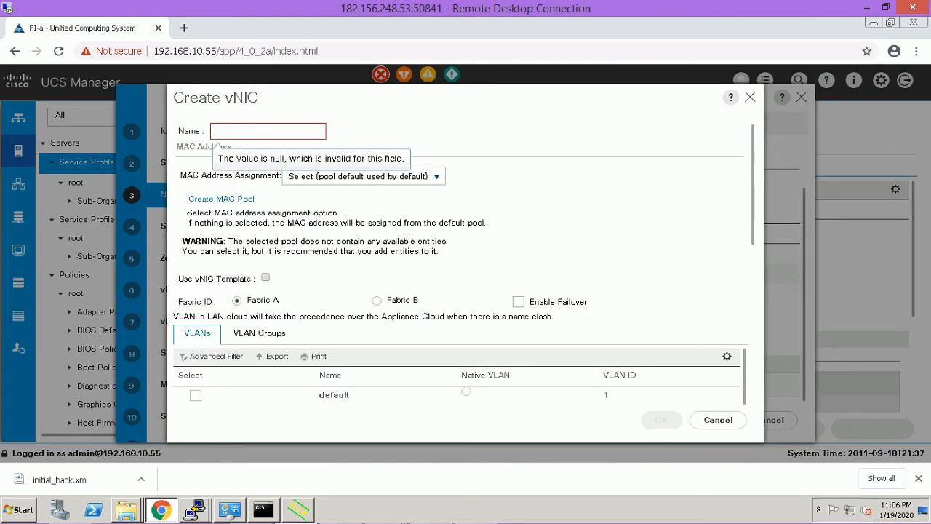
{"action": "type", "text": "nic1"}
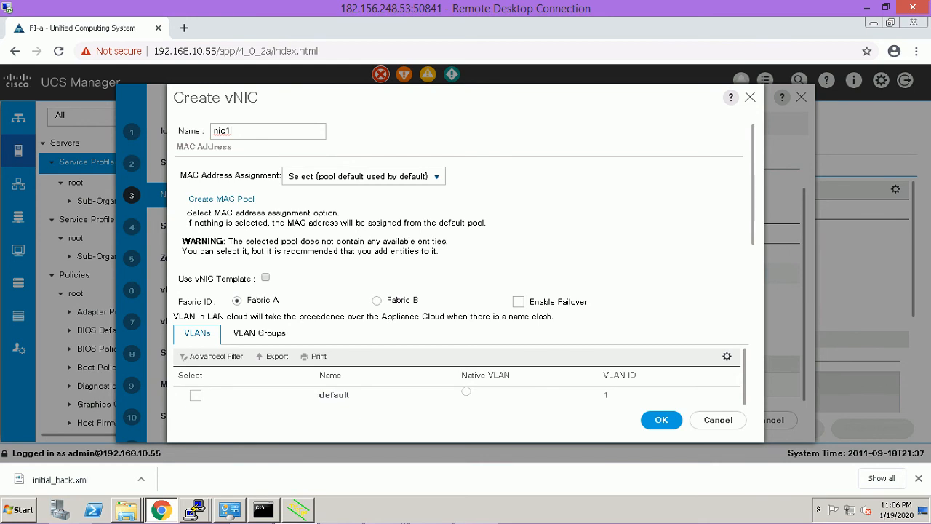
{"action": "left_click", "coordinate": [364, 176]}
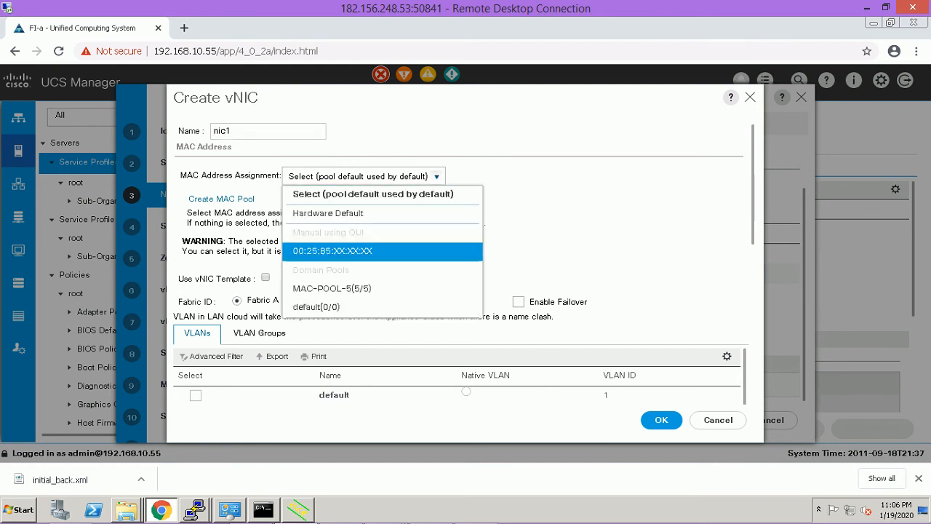
{"action": "left_click", "coordinate": [331, 288]}
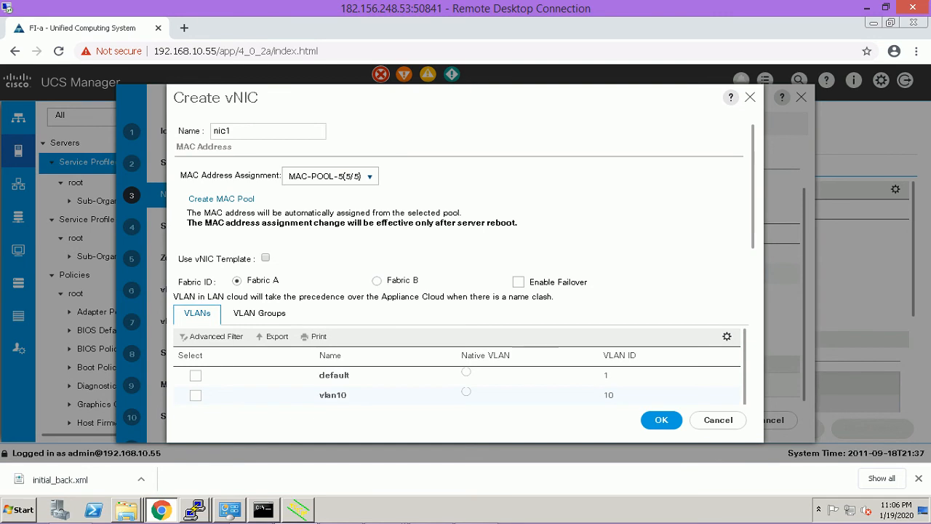
{"action": "left_click", "coordinate": [376, 280]}
Base nic1 on the NIC1 template with VMWare adapter policy, save, and continue to SAN.
{"action": "left_click", "coordinate": [266, 257]}
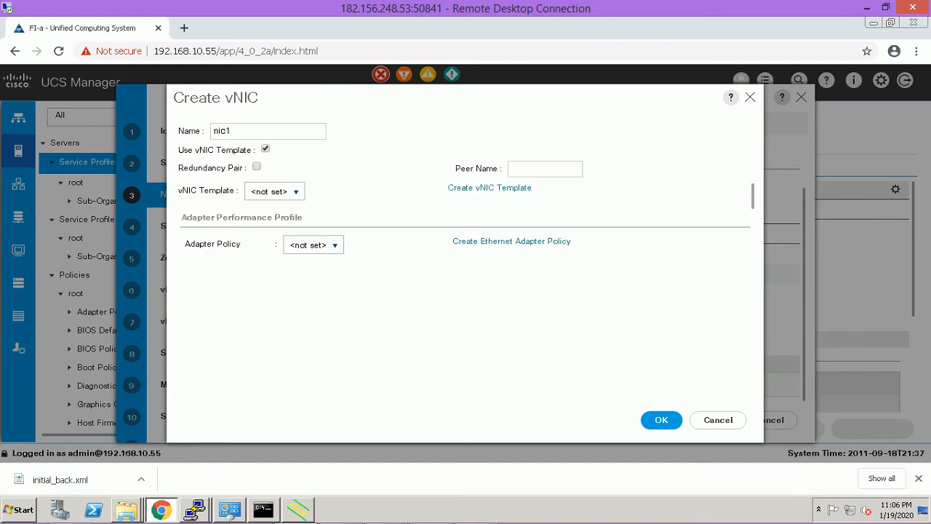
{"action": "left_click", "coordinate": [275, 191]}
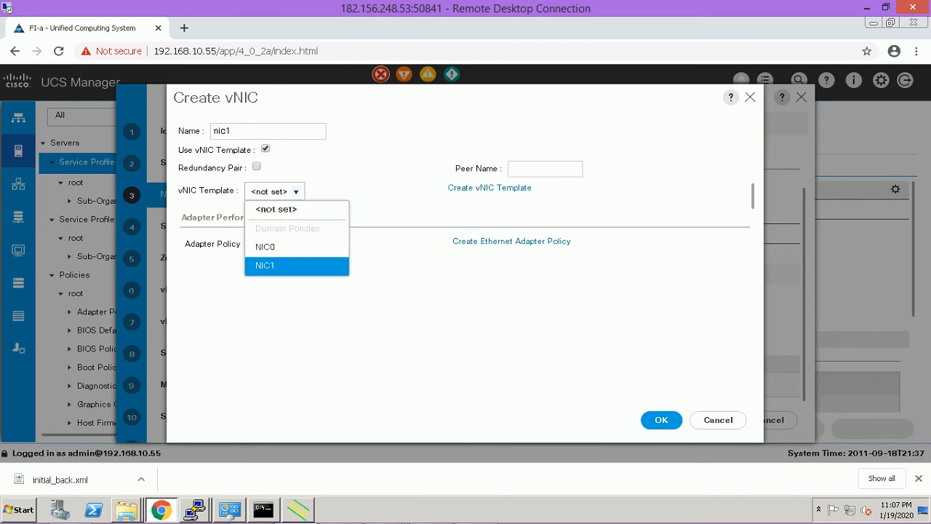
{"action": "left_click", "coordinate": [264, 265]}
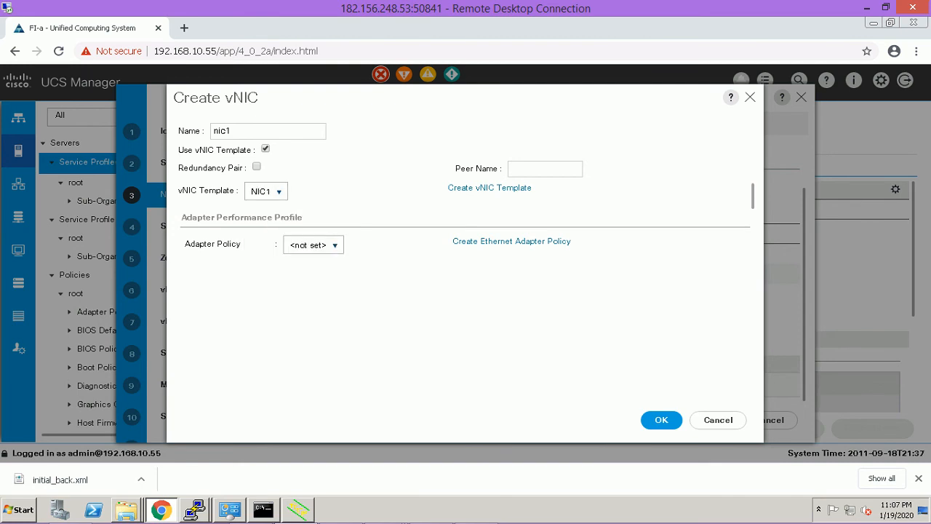
{"action": "left_click", "coordinate": [313, 245]}
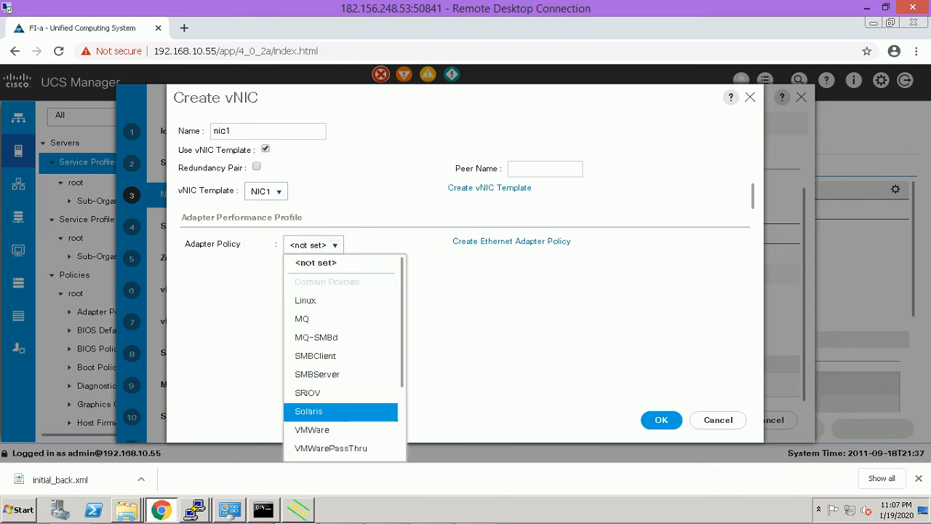
{"action": "left_click", "coordinate": [340, 430]}
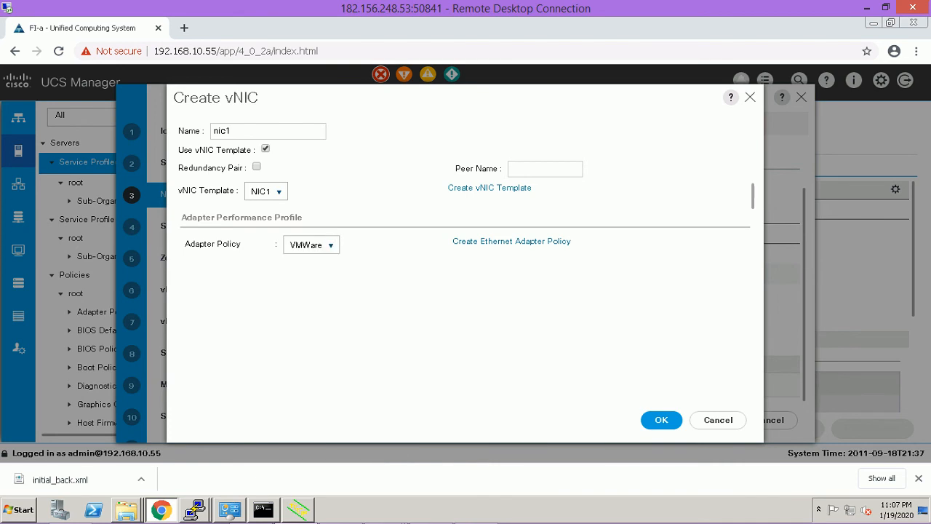
{"action": "left_click", "coordinate": [661, 419]}
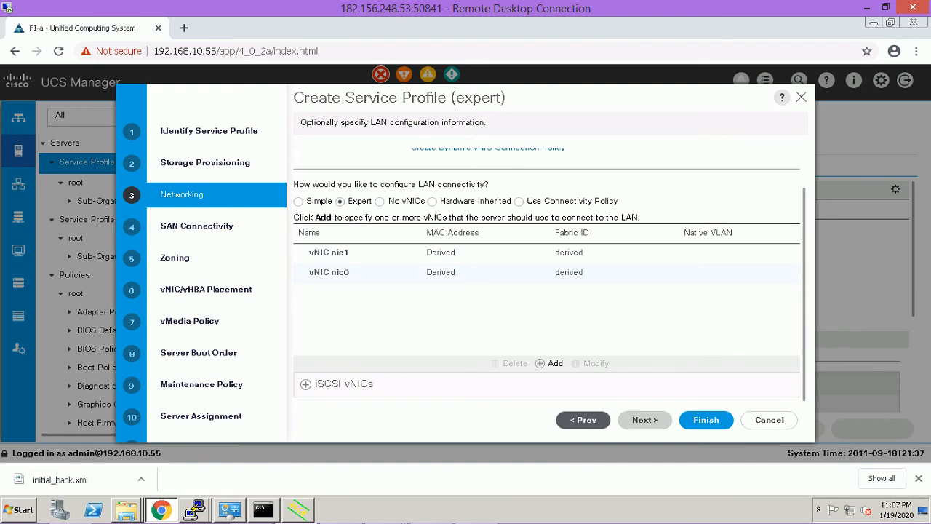
{"action": "left_click", "coordinate": [644, 419]}
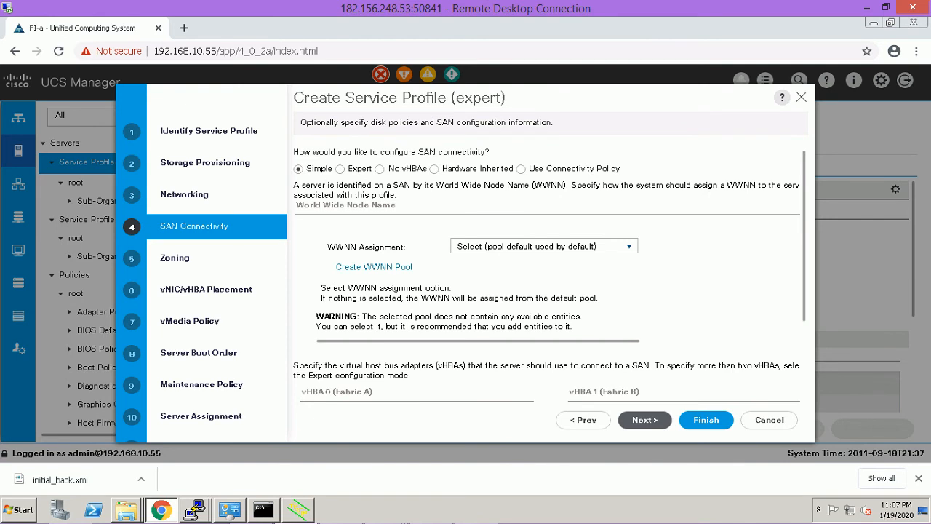
Set SAN connectivity to expert with WWNNs from WWNPOOL_5 and begin adding a vHBA.
{"action": "left_click", "coordinate": [340, 168]}
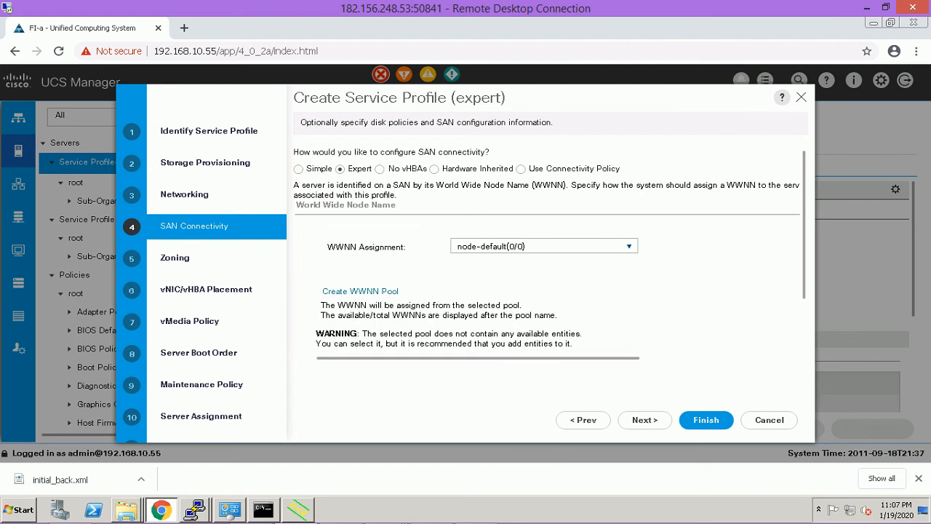
{"action": "left_click", "coordinate": [544, 247]}
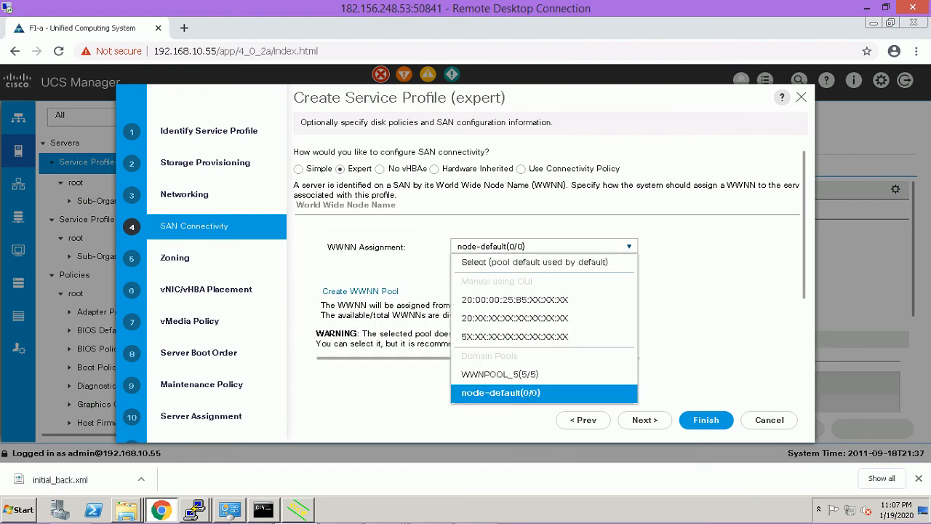
{"action": "left_click", "coordinate": [500, 374]}
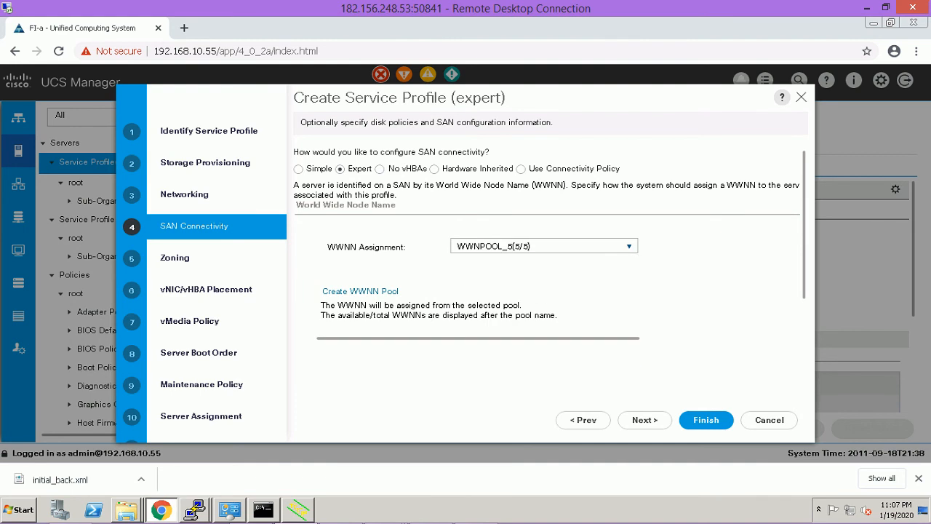
{"action": "scroll", "coordinate": [549, 277], "scroll_direction": "down", "scroll_amount": 3}
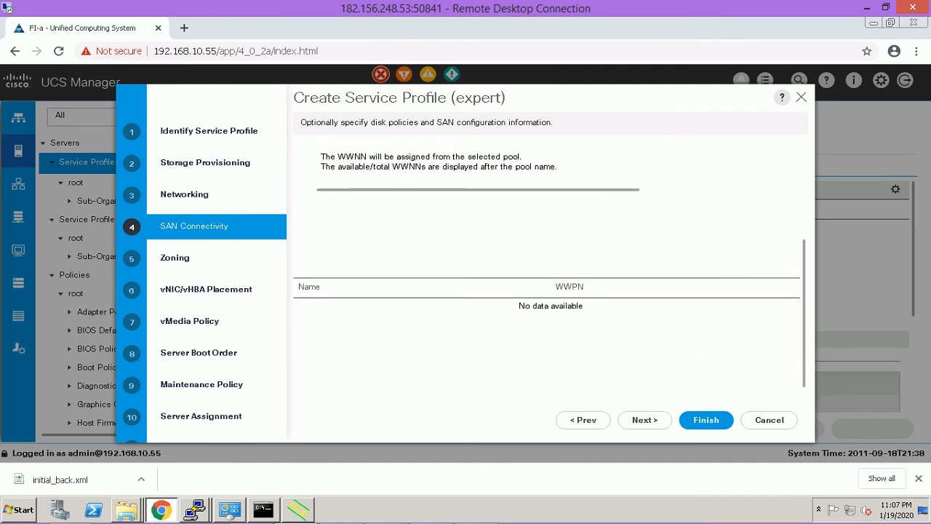
{"action": "scroll", "coordinate": [549, 277], "scroll_direction": "down", "scroll_amount": 1}
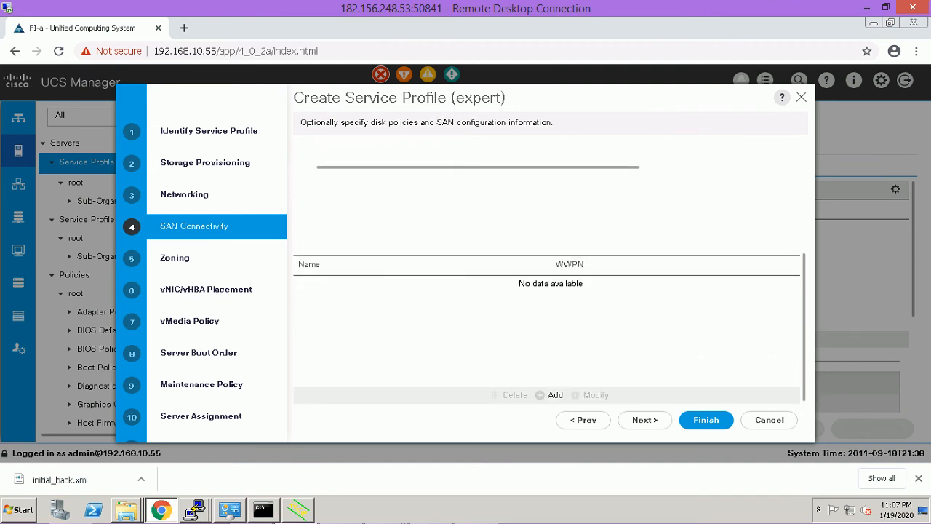
{"action": "left_click", "coordinate": [551, 394]}
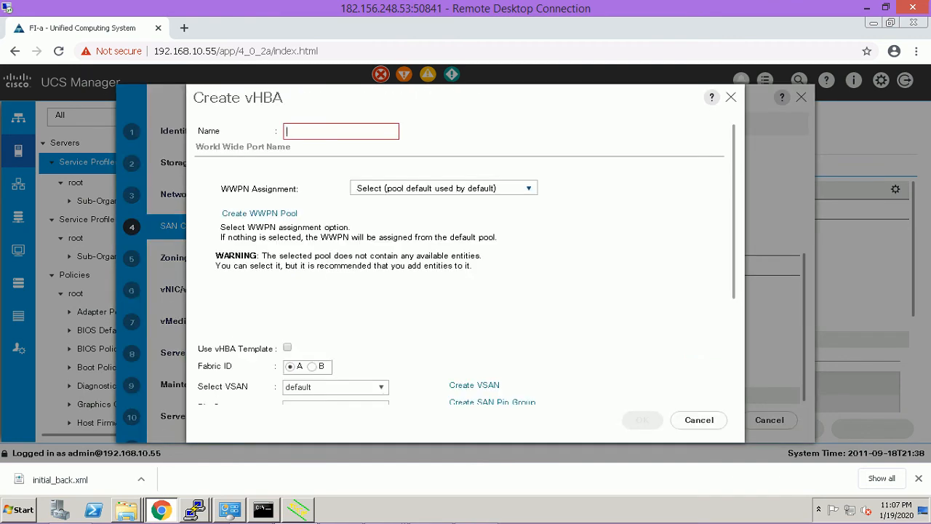
Add vHBA fc0 with WWPNs from WWPORT-POOL, template FC0 and the VMWare adapter policy.
{"action": "type", "text": "fc0"}
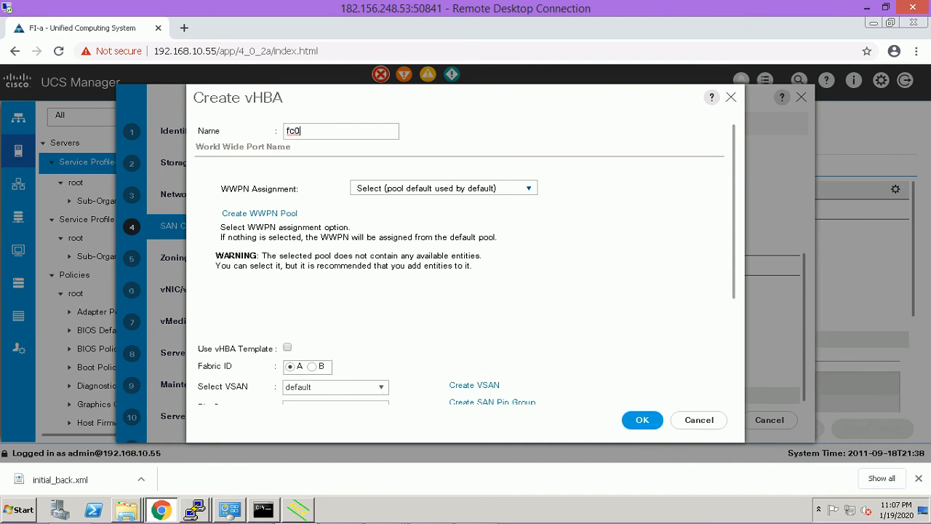
{"action": "left_click", "coordinate": [443, 188]}
{"action": "key", "text": "Down"}
{"action": "key", "text": "Down"}
{"action": "key", "text": "Down"}
{"action": "key", "text": "Down"}
{"action": "key", "text": "Down"}
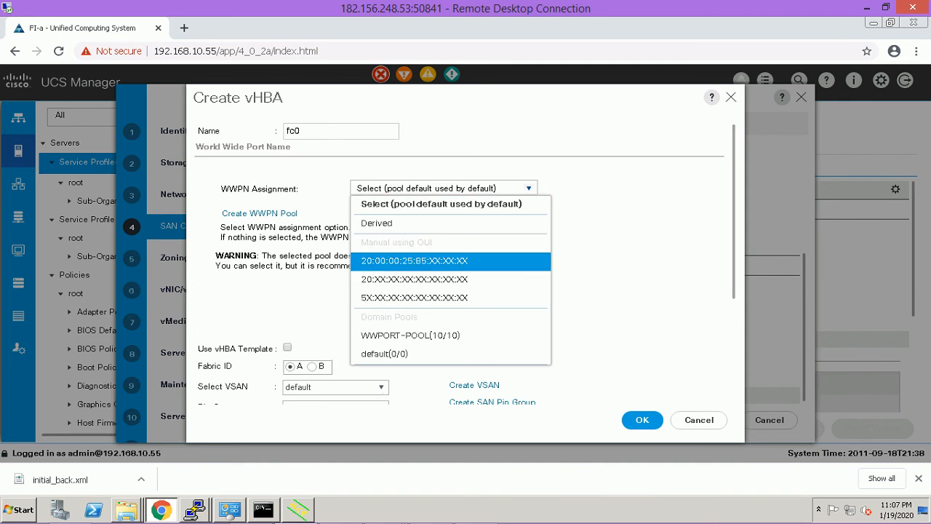
{"action": "key", "text": "Return"}
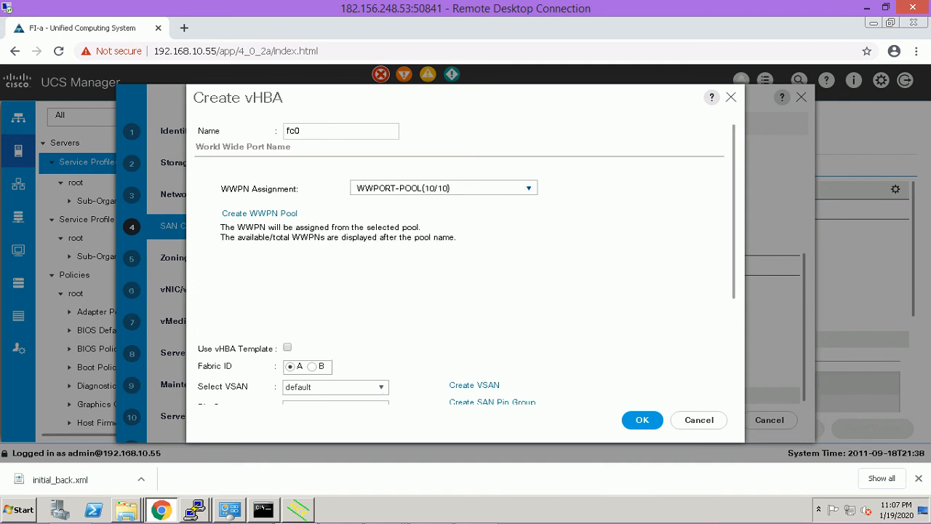
{"action": "scroll", "coordinate": [465, 262], "scroll_direction": "down", "scroll_amount": 2}
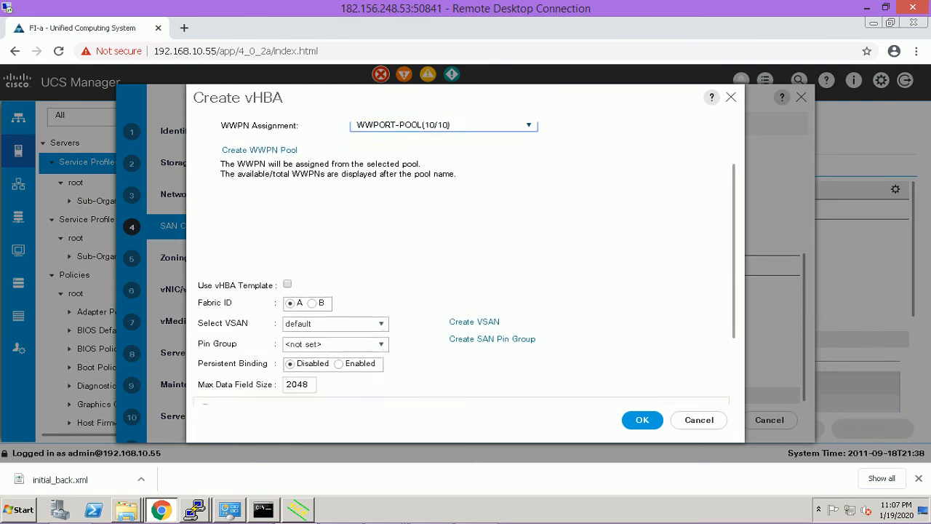
{"action": "left_click", "coordinate": [287, 270]}
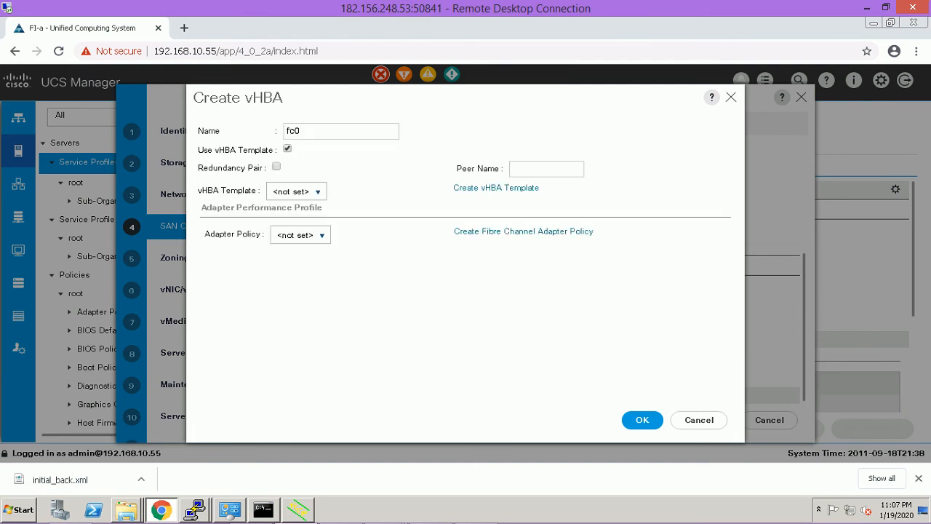
{"action": "left_click", "coordinate": [297, 191]}
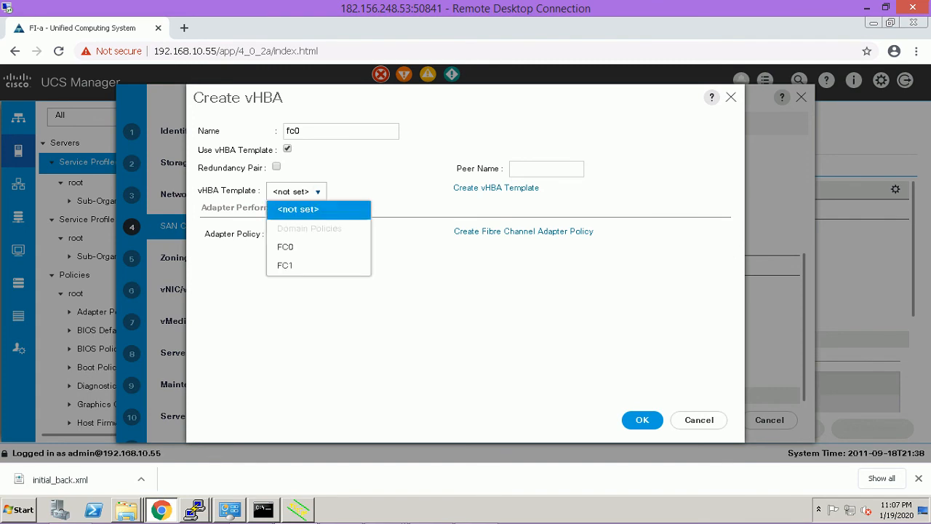
{"action": "left_click", "coordinate": [318, 248]}
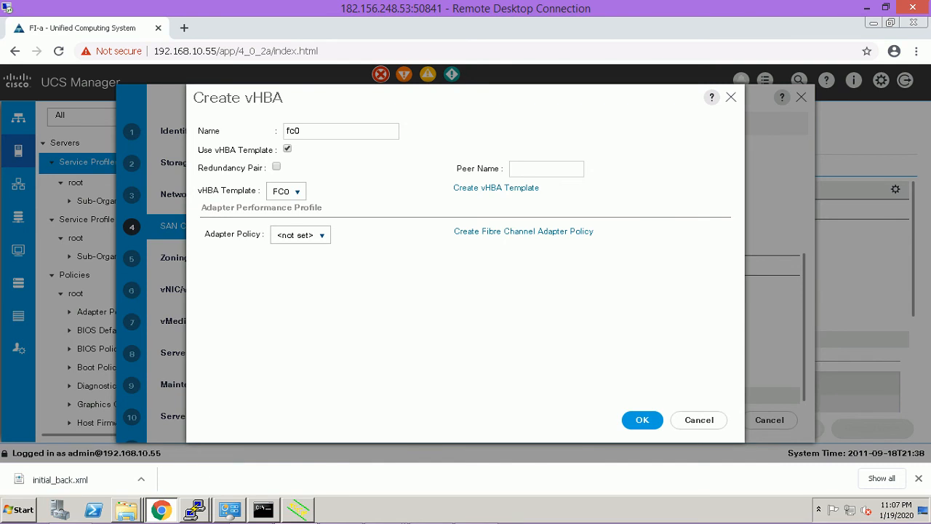
{"action": "left_click", "coordinate": [320, 234]}
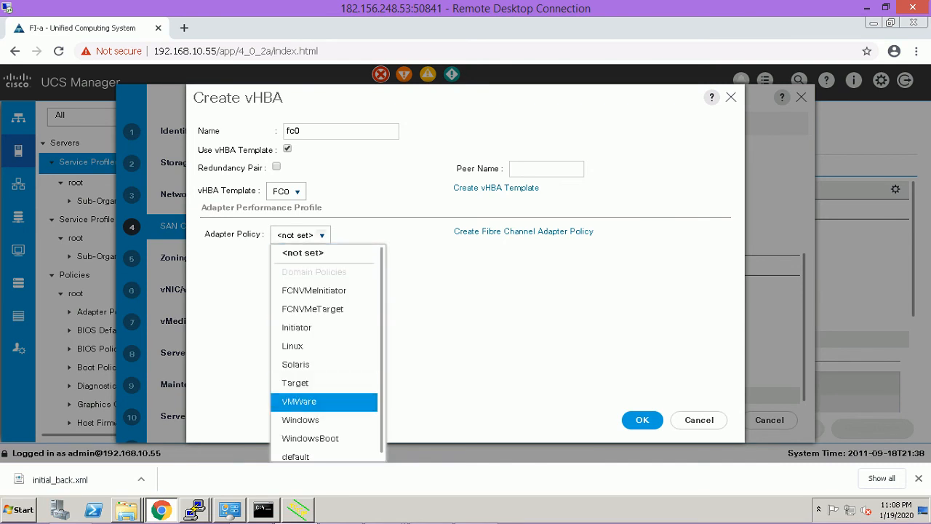
{"action": "left_click", "coordinate": [299, 400]}
{"action": "left_click", "coordinate": [642, 420]}
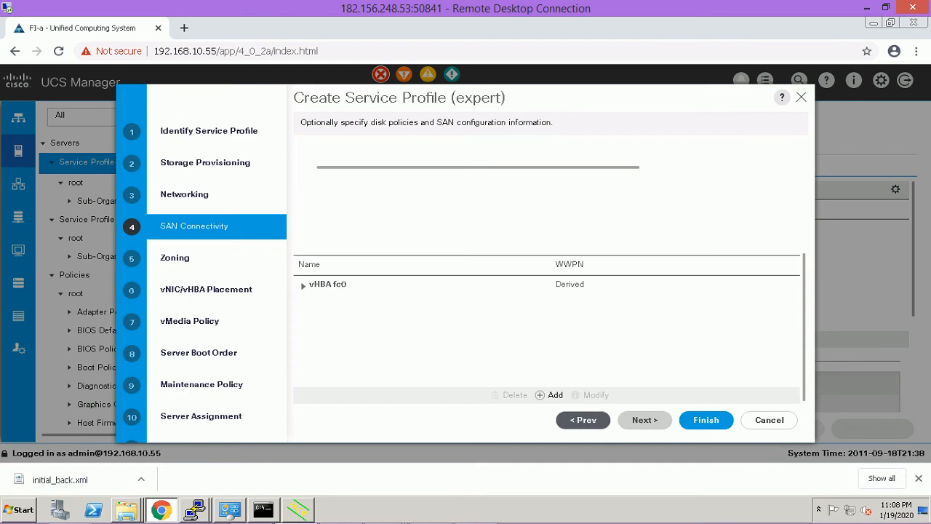
Add vHBA fc1 drawing WWPNs from WWPORT-POOL, using template FC1 and the VMWare adapter policy.
{"action": "left_click", "coordinate": [551, 395]}
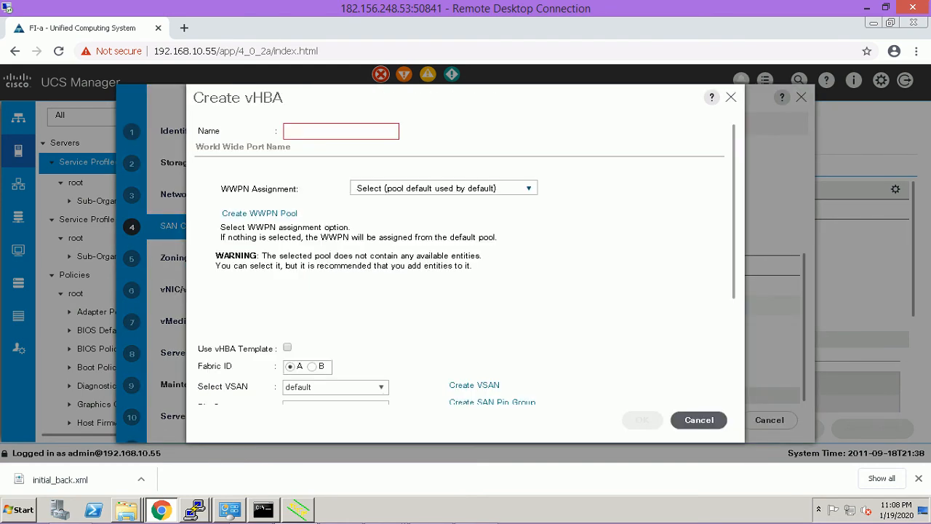
{"action": "type", "text": "fc1"}
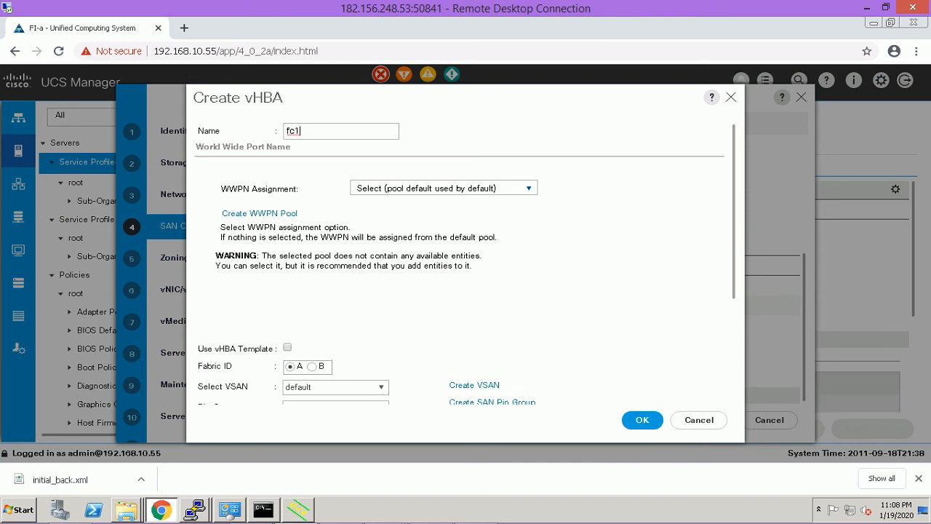
{"action": "left_click", "coordinate": [444, 189]}
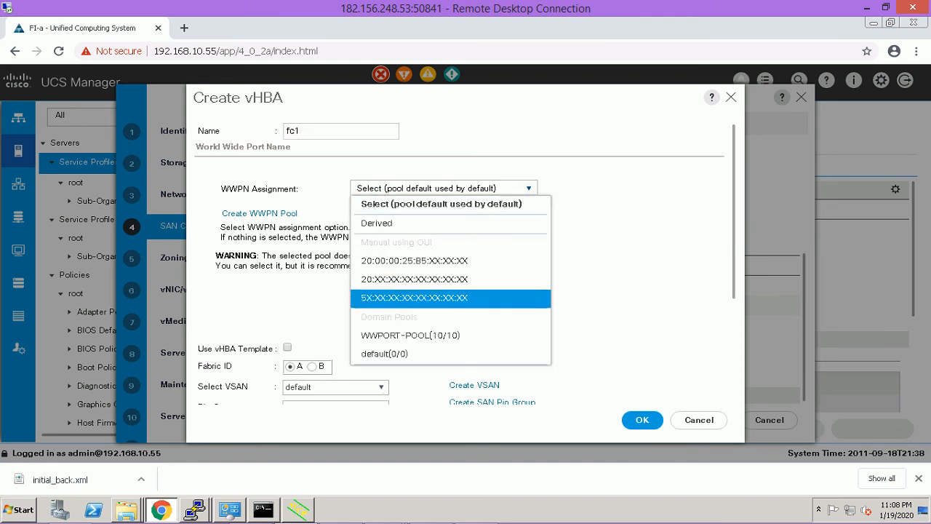
{"action": "left_click", "coordinate": [436, 335]}
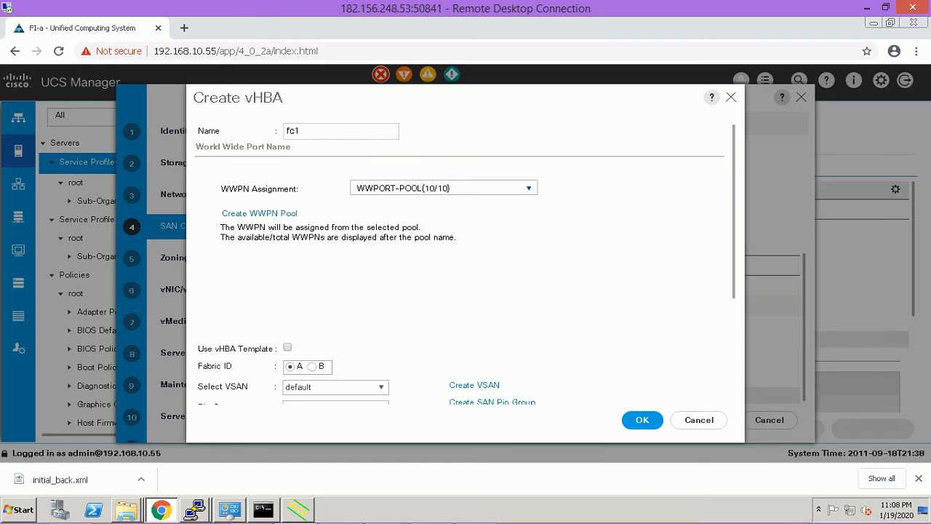
{"action": "left_click", "coordinate": [287, 348]}
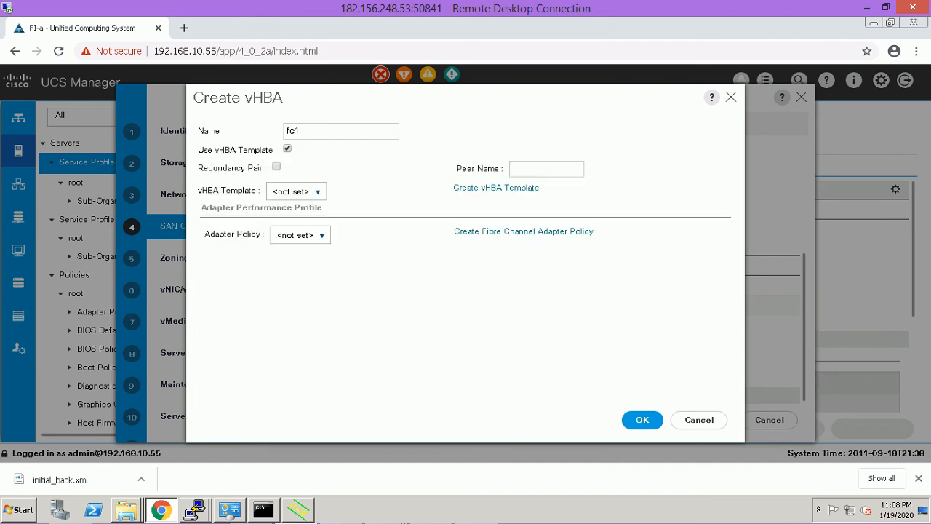
{"action": "left_click", "coordinate": [298, 191]}
{"action": "key", "text": "Return"}
{"action": "left_click", "coordinate": [300, 235]}
{"action": "key", "text": "Down"}
{"action": "key", "text": "Down"}
{"action": "key", "text": "Down"}
{"action": "key", "text": "Down"}
{"action": "key", "text": "Down"}
{"action": "key", "text": "Down"}
{"action": "key", "text": "Down"}
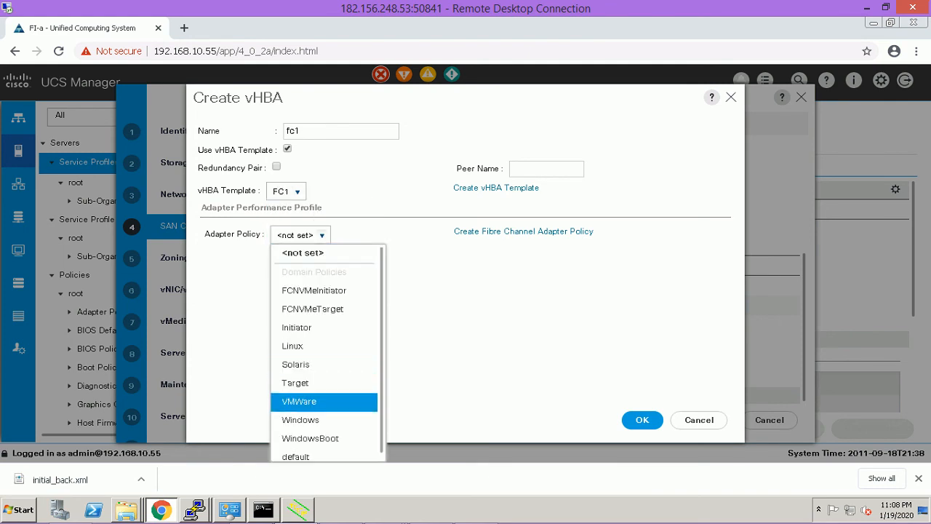
{"action": "key", "text": "Return"}
{"action": "key", "text": "Return"}
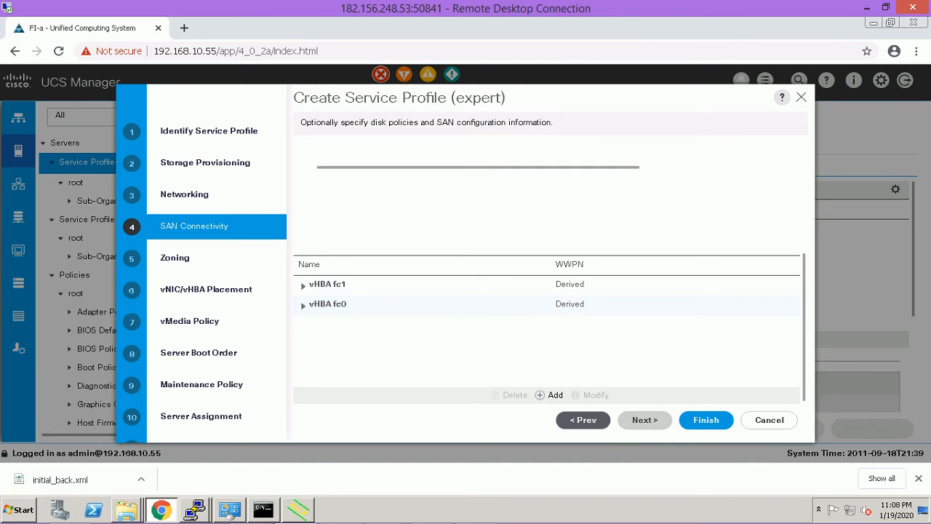
Skip Zoning, vNIC/vHBA Placement and vMedia Policy unchanged to reach Server Boot Order.
{"action": "left_click", "coordinate": [644, 420]}
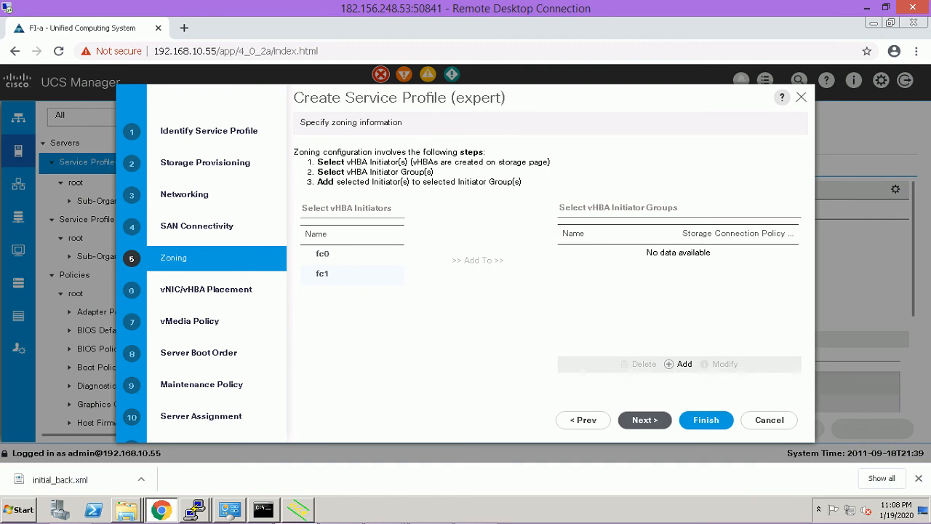
{"action": "left_click", "coordinate": [644, 419]}
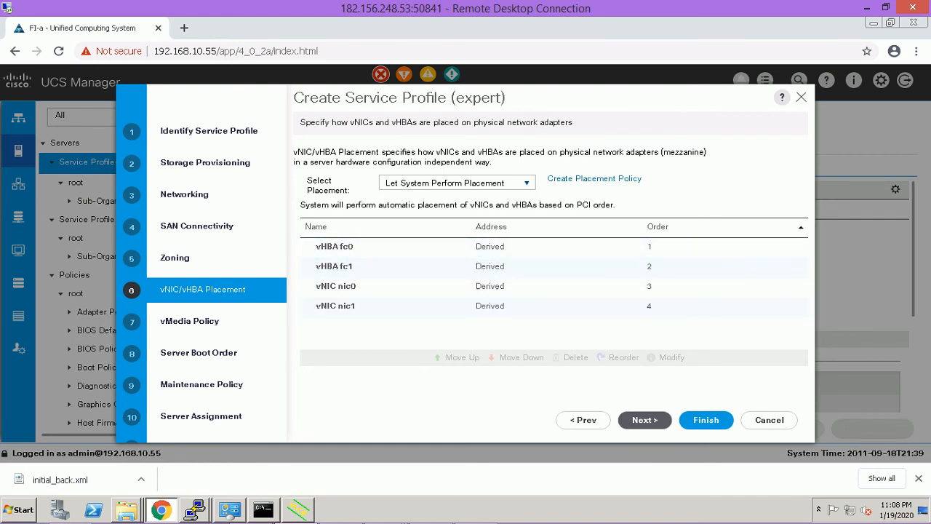
{"action": "left_click", "coordinate": [644, 419]}
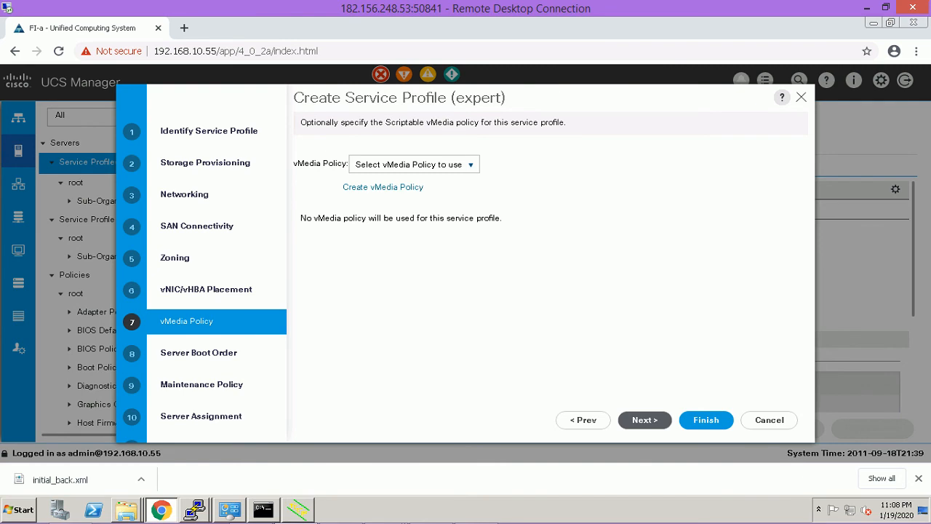
{"action": "left_click", "coordinate": [415, 164]}
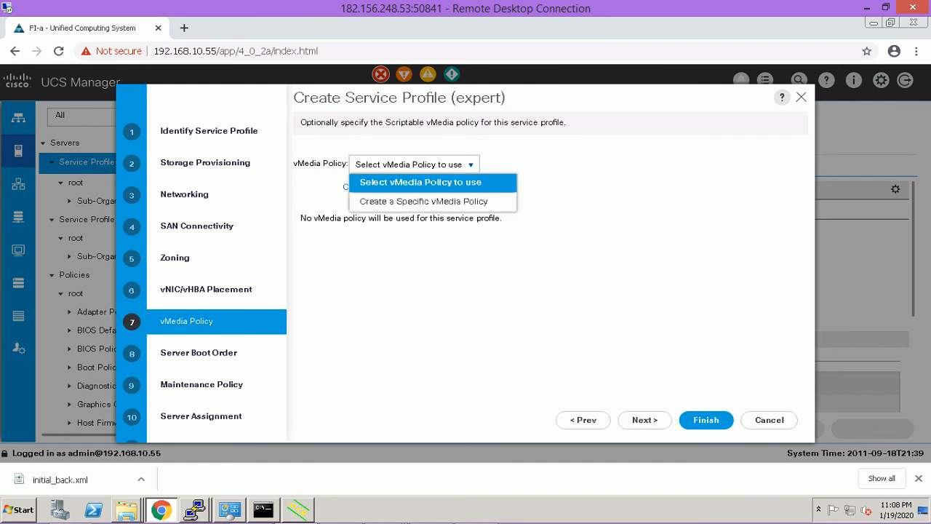
{"action": "left_click", "coordinate": [415, 165]}
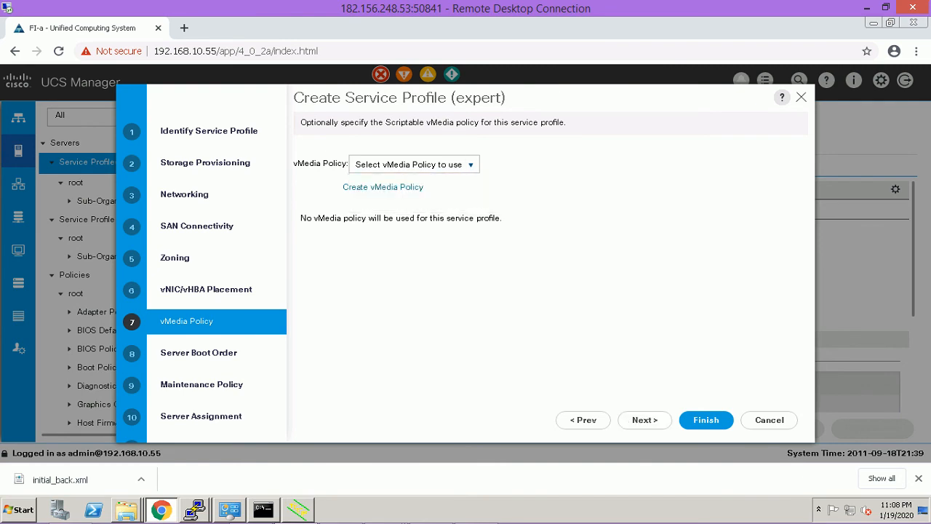
{"action": "left_click", "coordinate": [644, 420]}
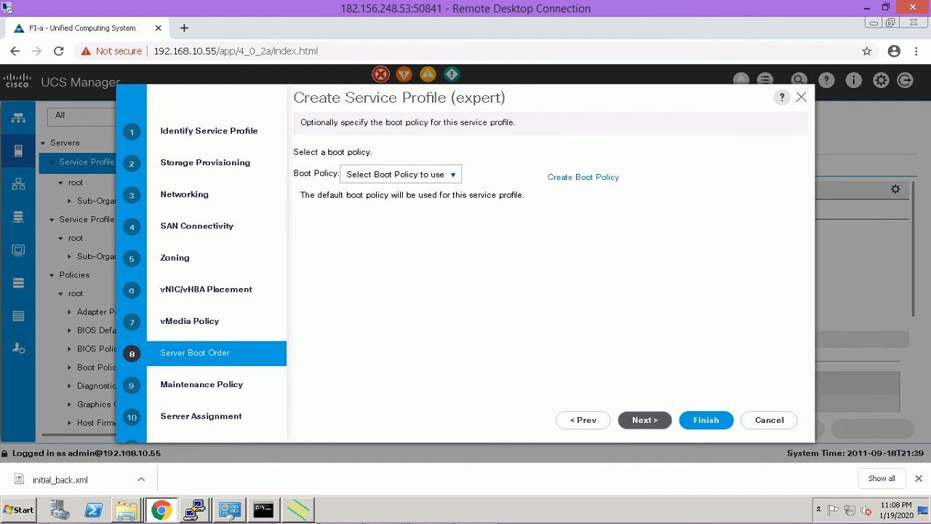
Choose the default boot policy, review its boot order, and continue to Maintenance Policy.
{"action": "left_click", "coordinate": [400, 174]}
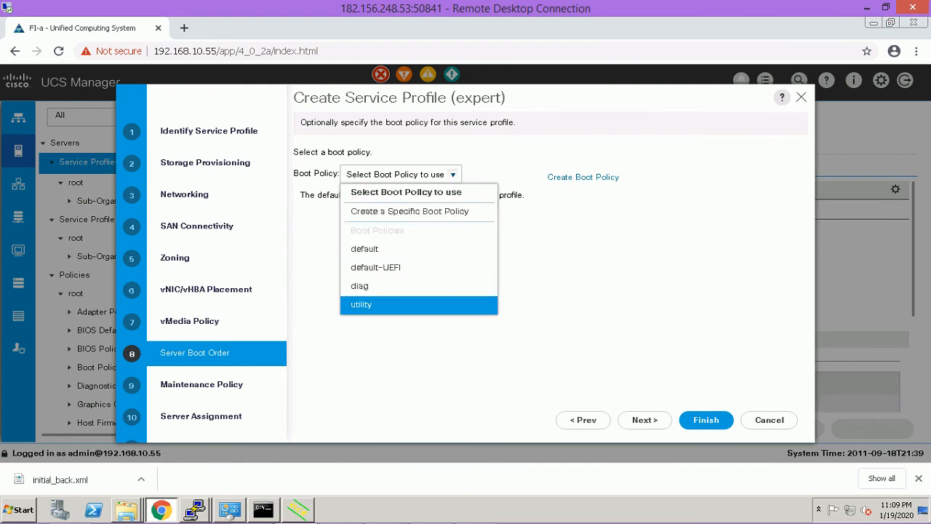
{"action": "left_click", "coordinate": [365, 249]}
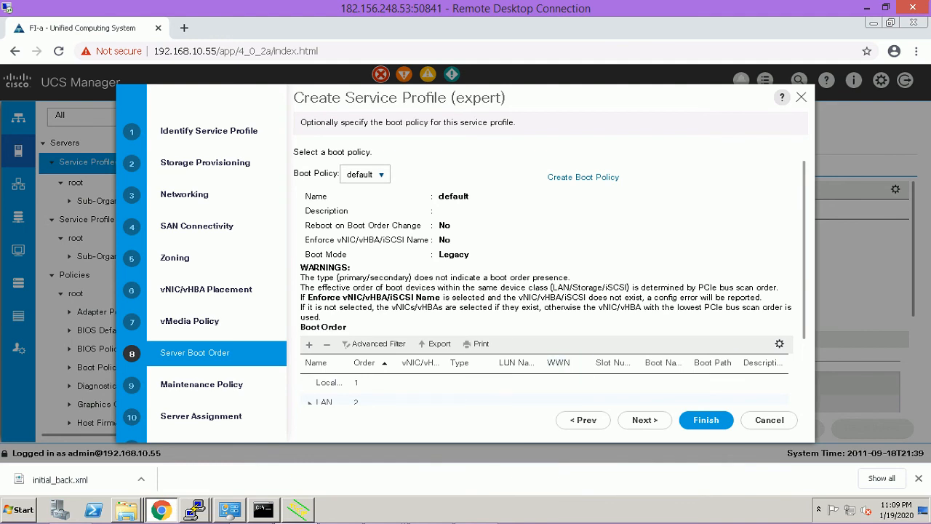
{"action": "scroll", "coordinate": [550, 282], "scroll_direction": "down", "scroll_amount": 1}
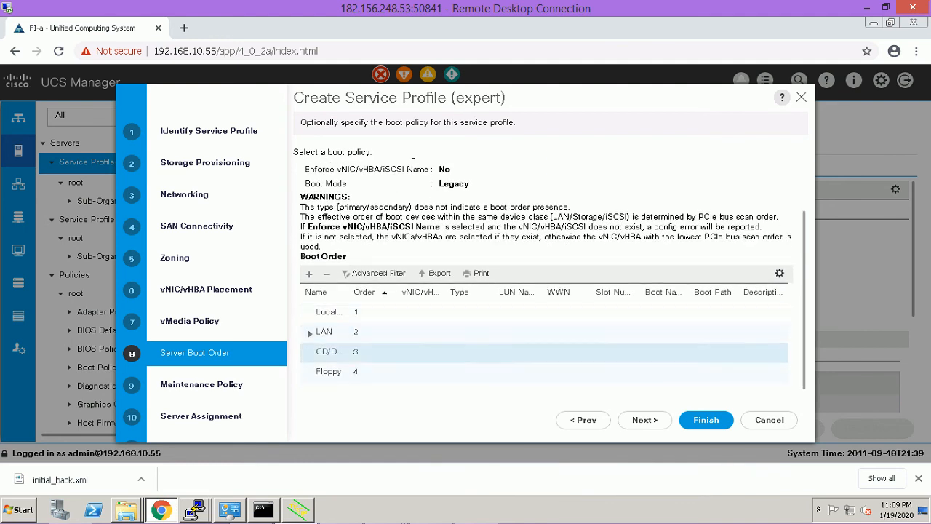
{"action": "left_click", "coordinate": [644, 419]}
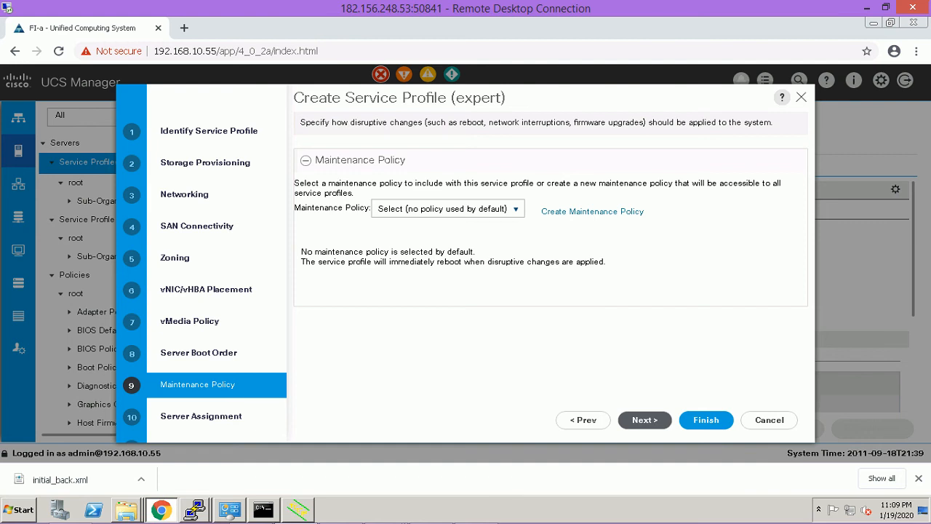
Leave Maintenance Policy unset and Server Assignment as Assign Later, reaching Operational Policies.
{"action": "left_click", "coordinate": [447, 208]}
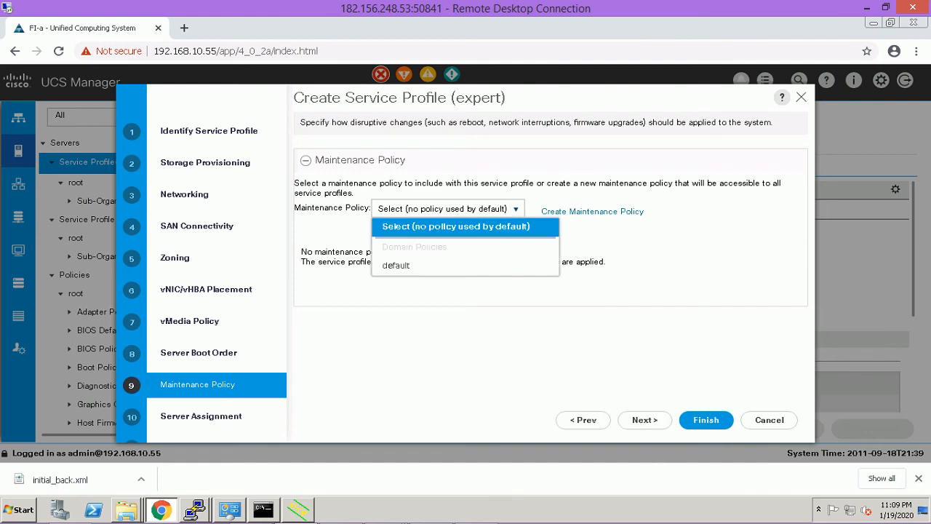
{"action": "left_click", "coordinate": [447, 209]}
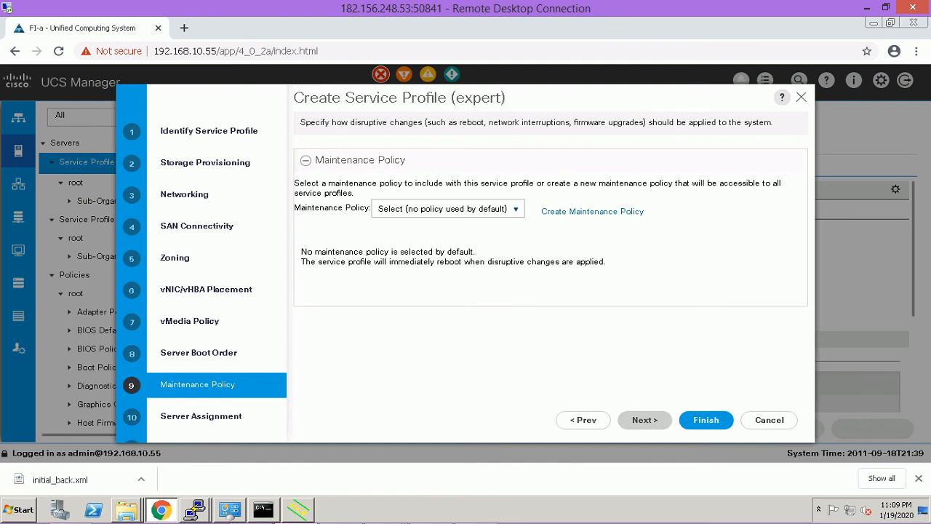
{"action": "left_click", "coordinate": [644, 420]}
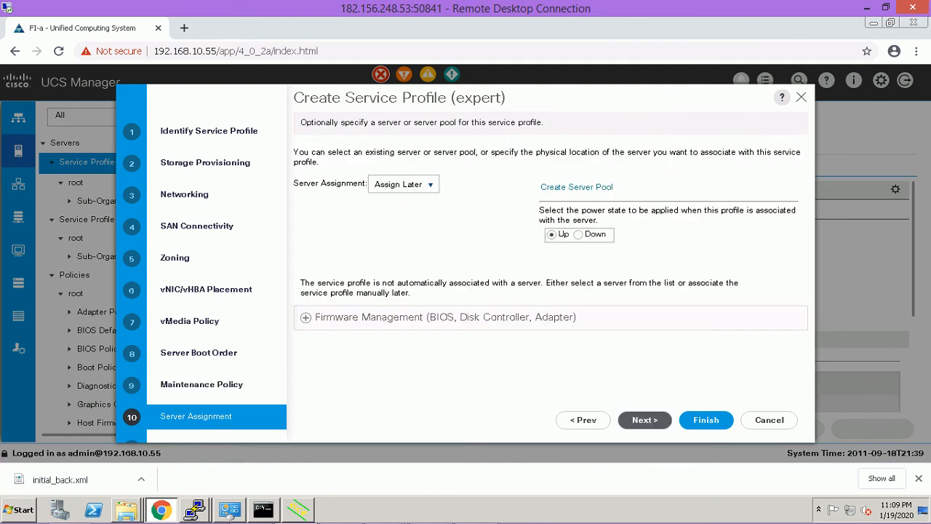
{"action": "left_click", "coordinate": [644, 419]}
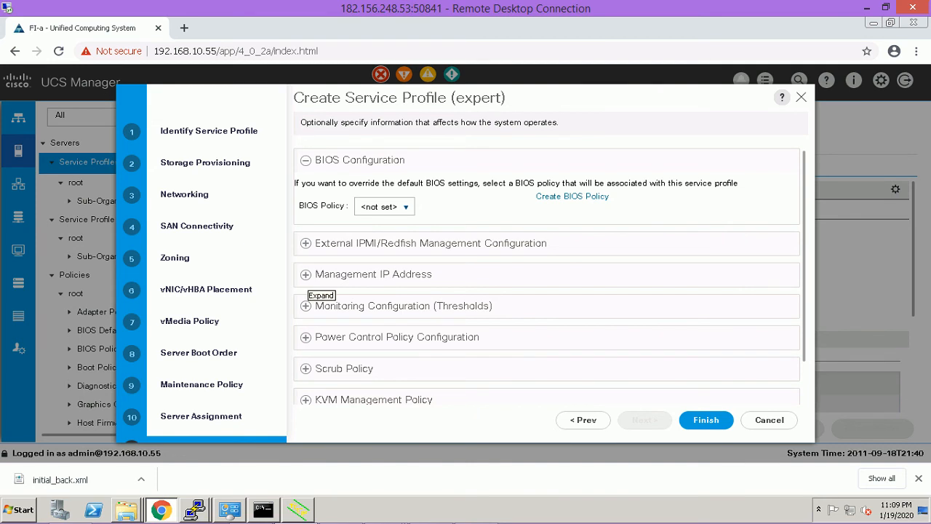
Set the Management IP Address policy to ext-mgmt(2/4), then finish and confirm server1_profile's creation.
{"action": "left_click", "coordinate": [306, 274]}
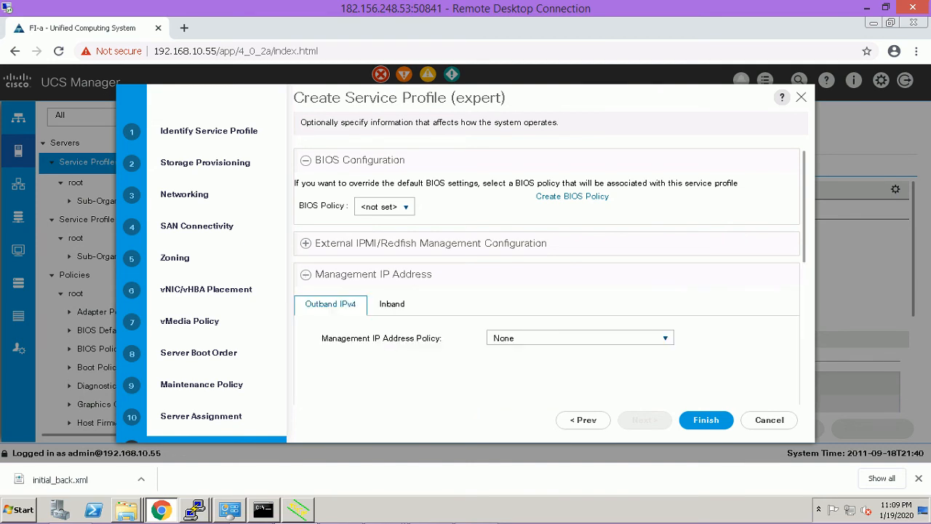
{"action": "left_click", "coordinate": [580, 338]}
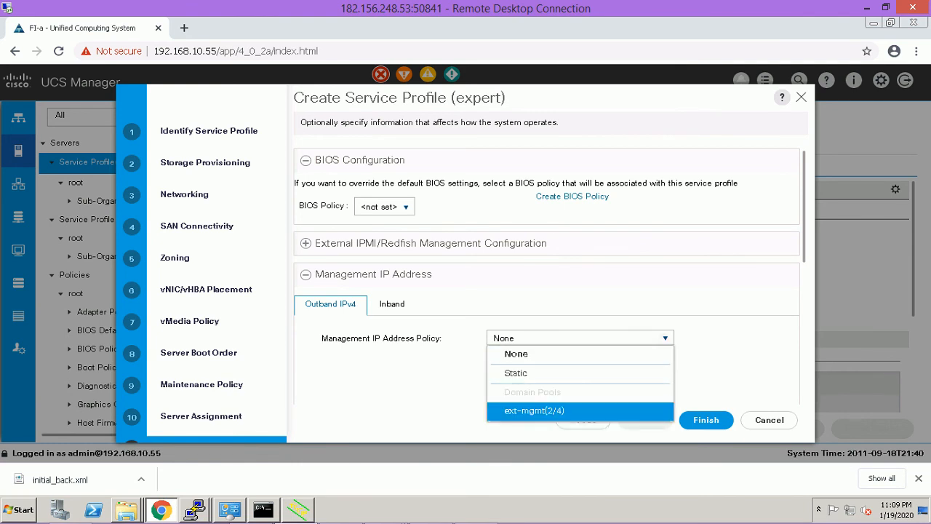
{"action": "left_click", "coordinate": [535, 411]}
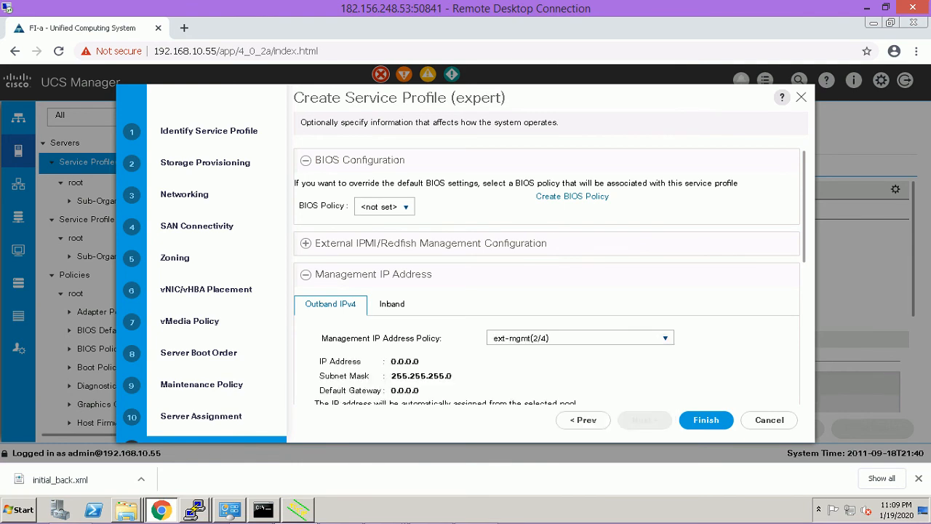
{"action": "scroll", "coordinate": [549, 277], "scroll_direction": "down", "scroll_amount": 2}
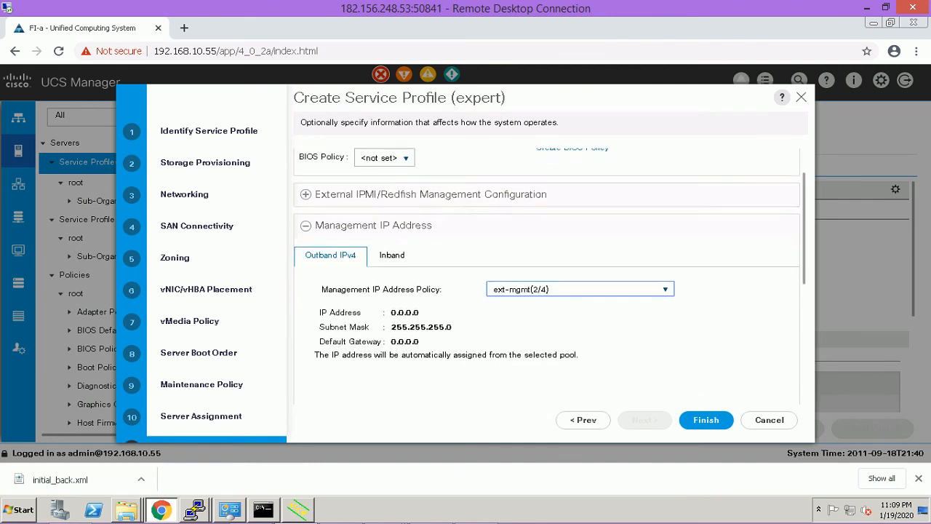
{"action": "scroll", "coordinate": [549, 276], "scroll_direction": "down", "scroll_amount": 1}
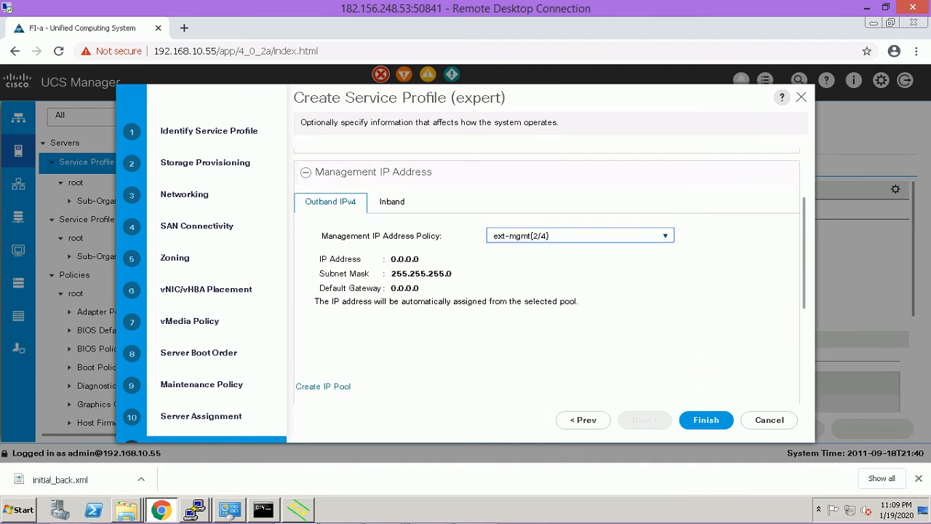
{"action": "scroll", "coordinate": [545, 277], "scroll_direction": "down", "scroll_amount": 3}
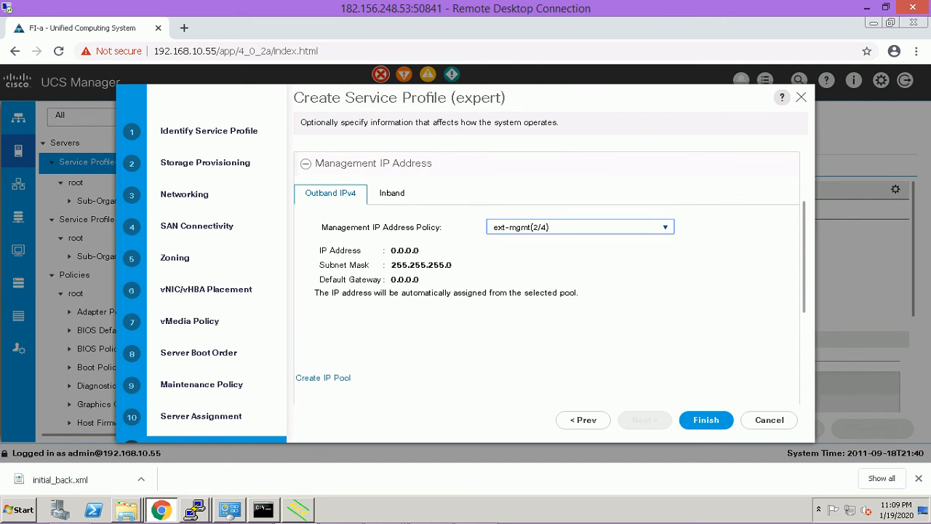
{"action": "scroll", "coordinate": [546, 277], "scroll_direction": "down", "scroll_amount": 2}
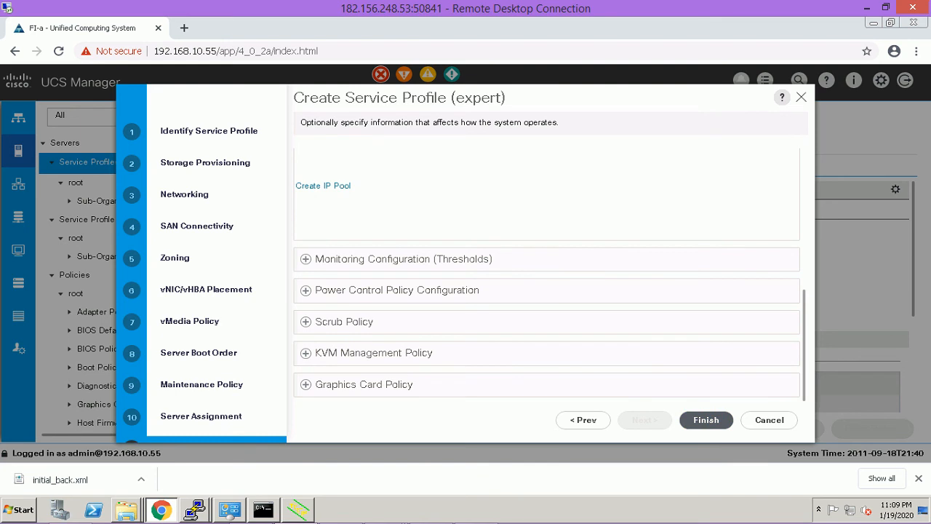
{"action": "left_click", "coordinate": [706, 420]}
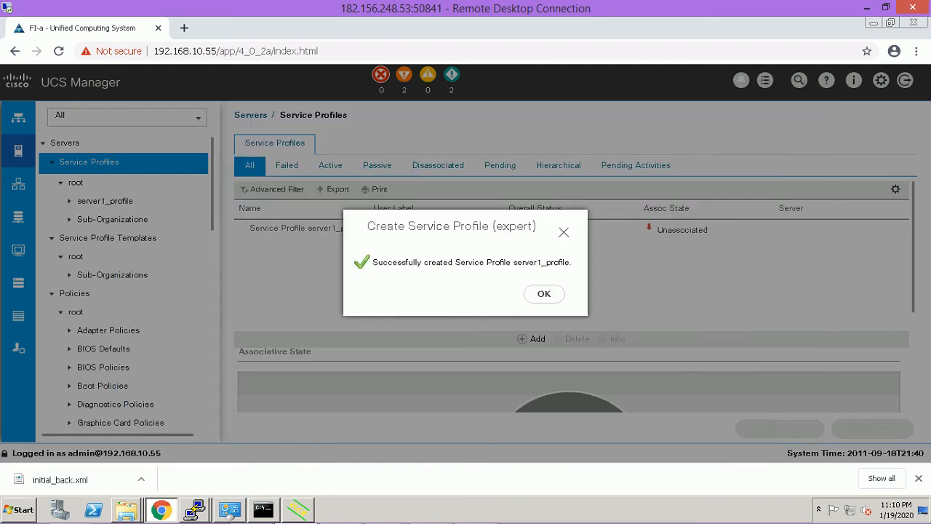
{"action": "left_click", "coordinate": [545, 293]}
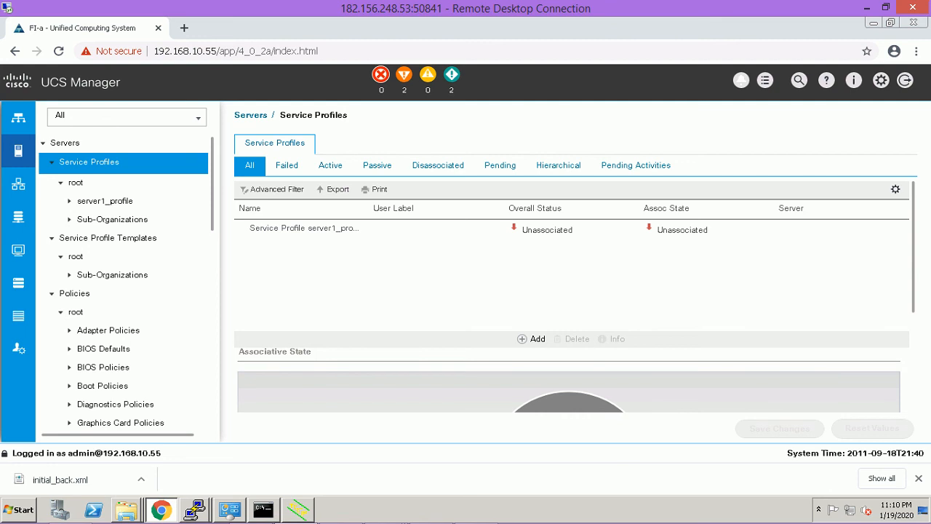
In the Equipment tree, collapse Fabric Interconnect A (primary), then minimize the Remote Desktop window.
{"action": "scroll", "coordinate": [571, 296], "scroll_direction": "down", "scroll_amount": 5}
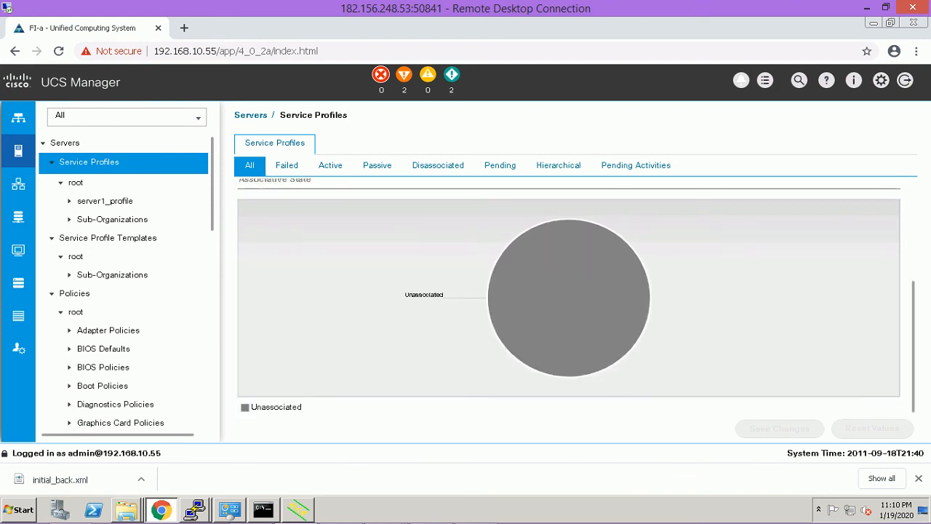
{"action": "scroll", "coordinate": [572, 296], "scroll_direction": "up", "scroll_amount": 1}
{"action": "scroll", "coordinate": [572, 296], "scroll_direction": "up", "scroll_amount": 5}
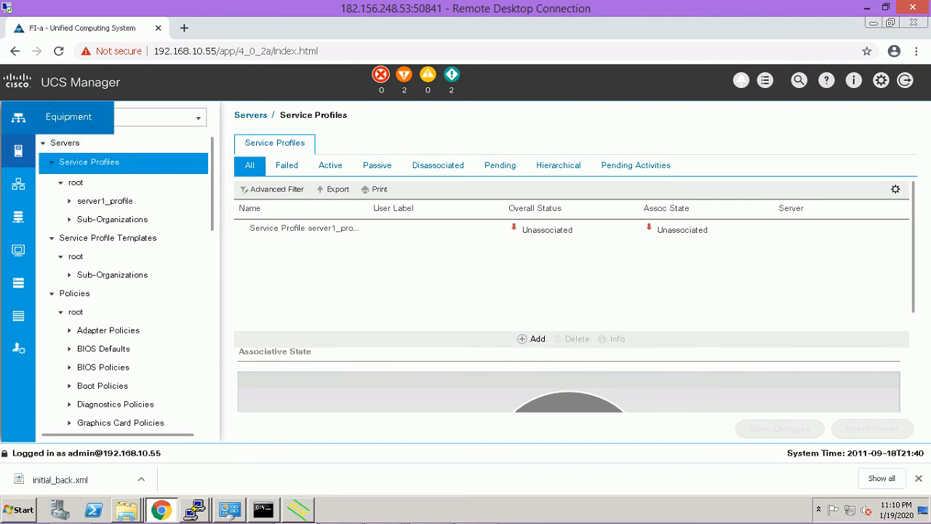
{"action": "left_click", "coordinate": [18, 117]}
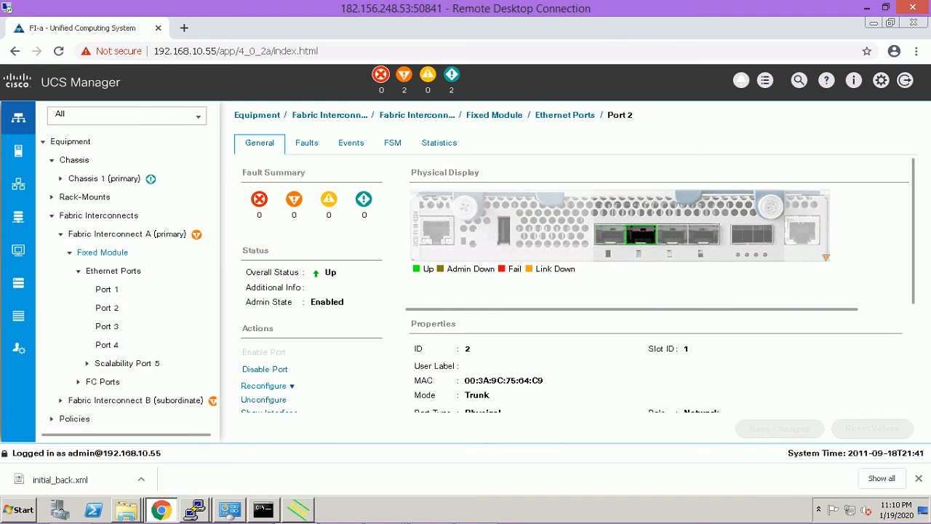
{"action": "left_click", "coordinate": [61, 234]}
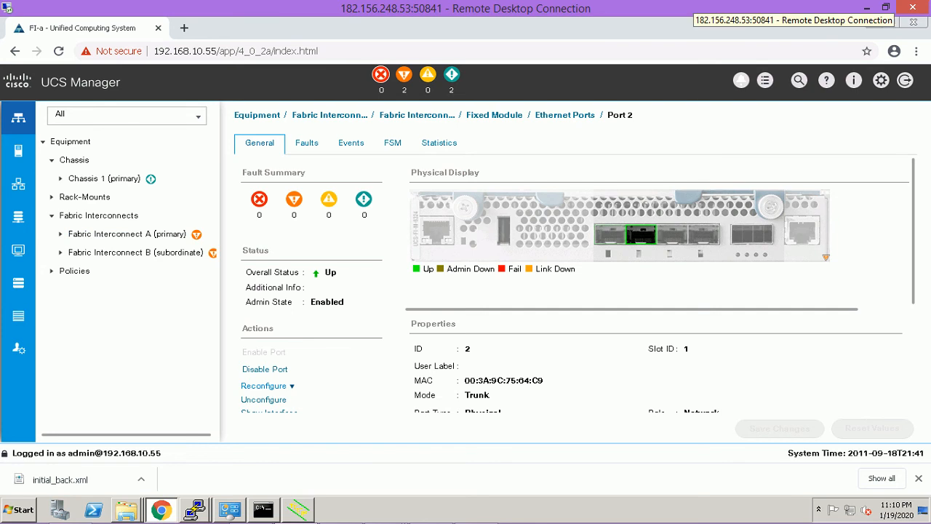
{"action": "left_click", "coordinate": [866, 8]}
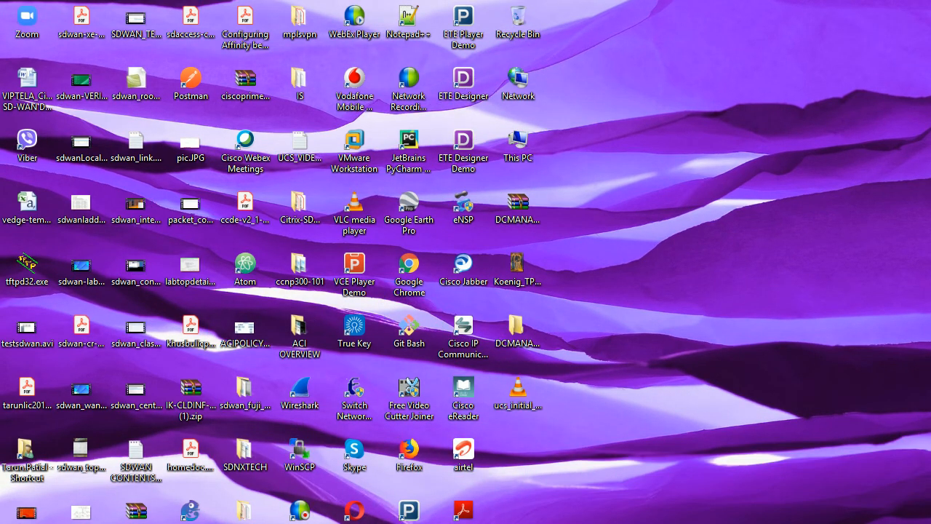
Restore the remote session and check the Service Profiles page under Servers, including the templates list.
{"action": "left_click", "coordinate": [295, 465]}
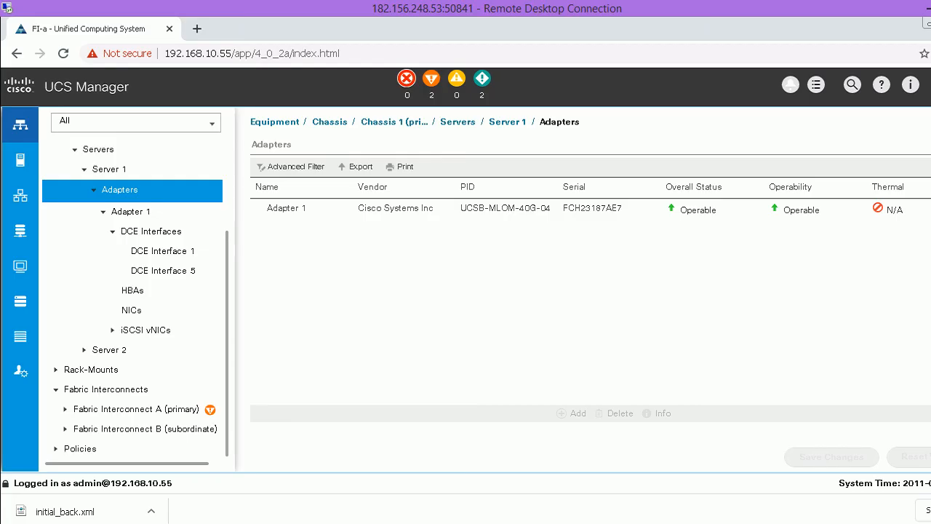
{"action": "scroll", "coordinate": [135, 290], "scroll_direction": "up", "scroll_amount": 1}
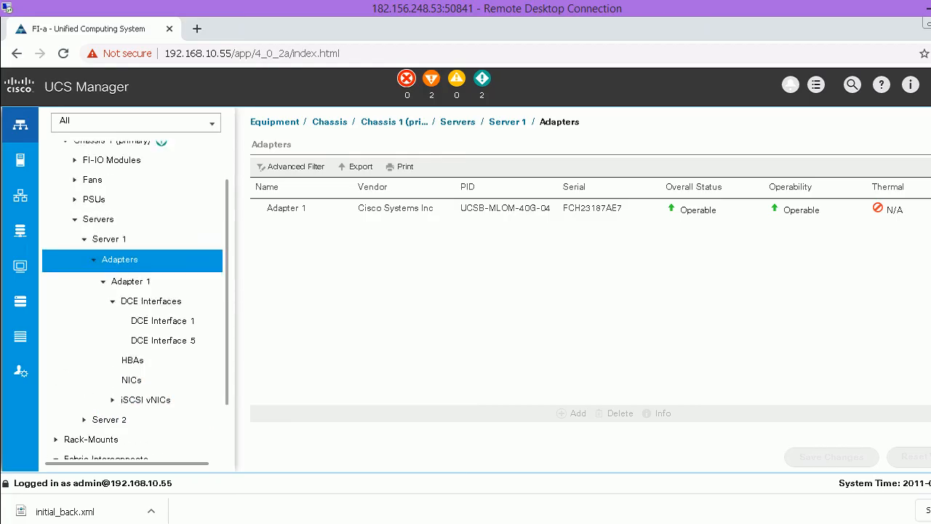
{"action": "scroll", "coordinate": [135, 291], "scroll_direction": "up", "scroll_amount": 1}
{"action": "scroll", "coordinate": [135, 291], "scroll_direction": "up", "scroll_amount": 1}
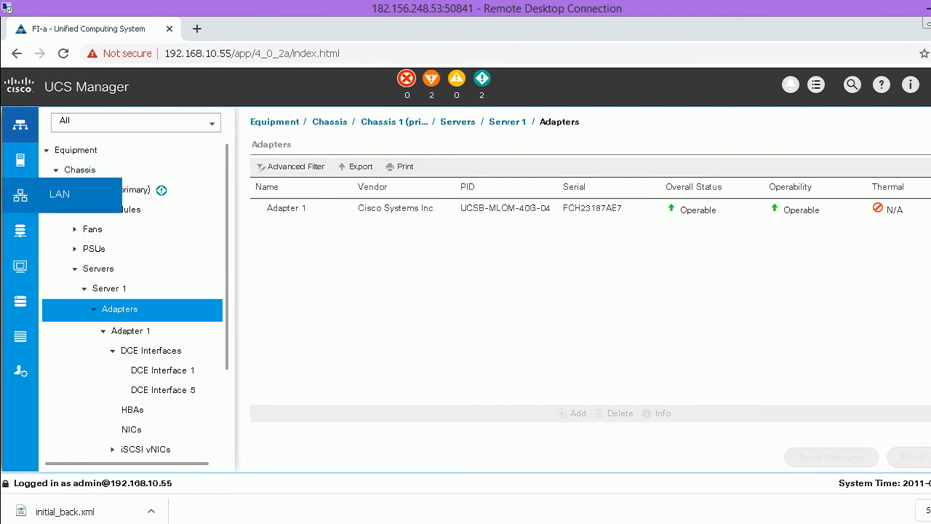
{"action": "left_click", "coordinate": [20, 160]}
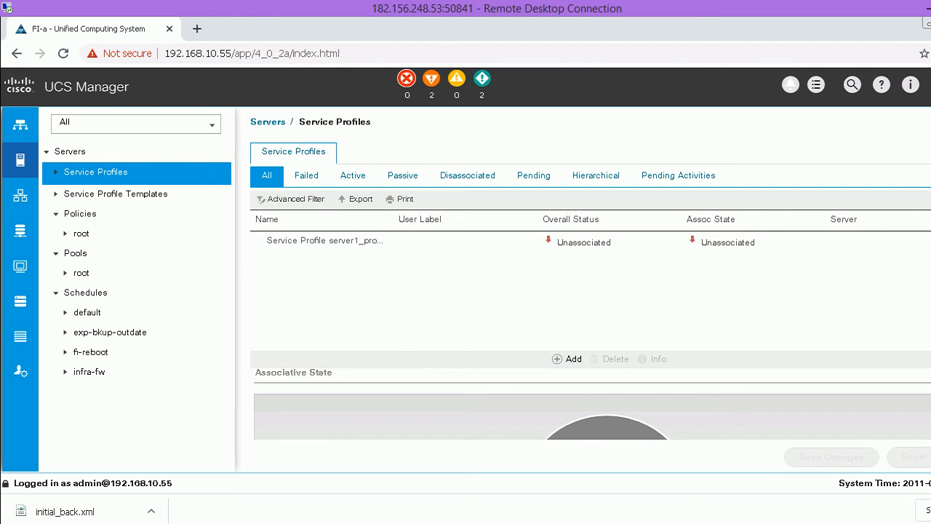
{"action": "scroll", "coordinate": [591, 314], "scroll_direction": "down", "scroll_amount": 2}
{"action": "scroll", "coordinate": [590, 314], "scroll_direction": "down", "scroll_amount": 4}
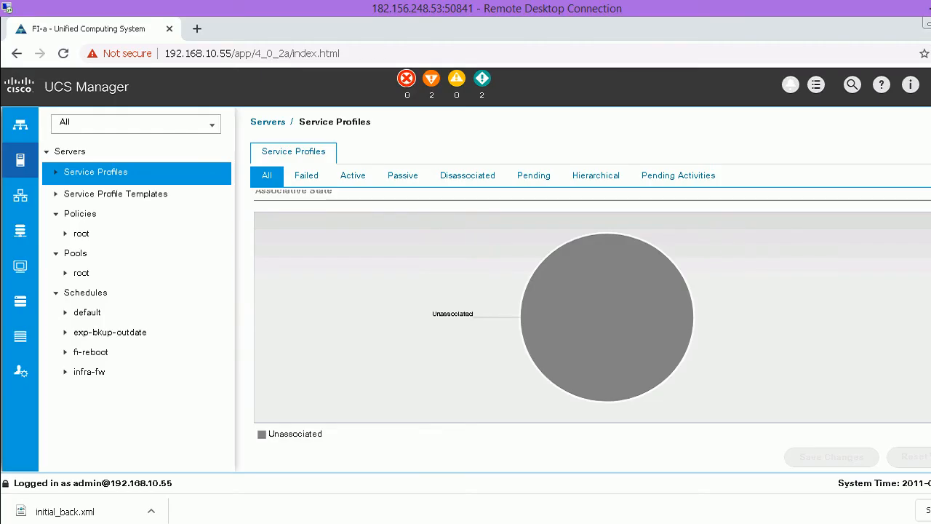
{"action": "mouse_move", "coordinate": [495, 298]}
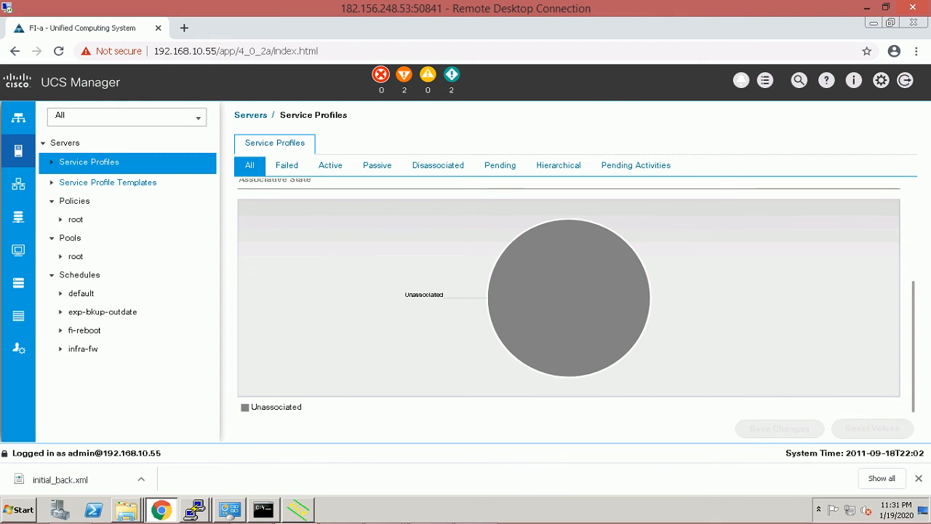
{"action": "left_click", "coordinate": [108, 182]}
{"action": "left_click", "coordinate": [89, 162]}
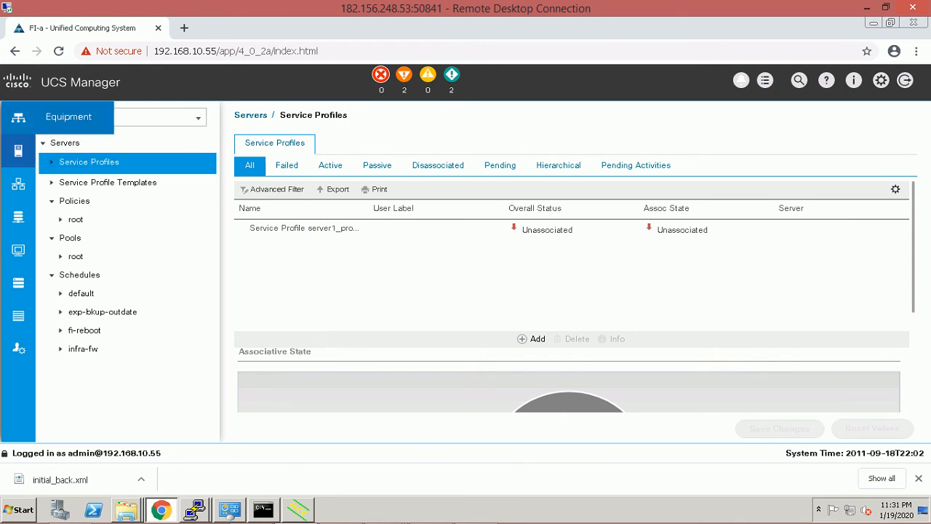
Open Chassis 1 > Servers > Server 1, check its status details, and start Associate Service Profile.
{"action": "left_click", "coordinate": [19, 117]}
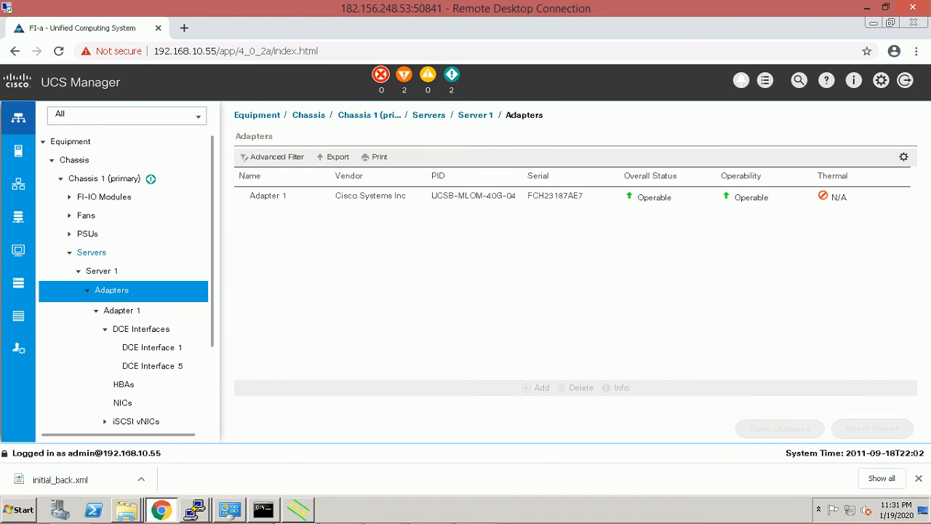
{"action": "left_click", "coordinate": [92, 252]}
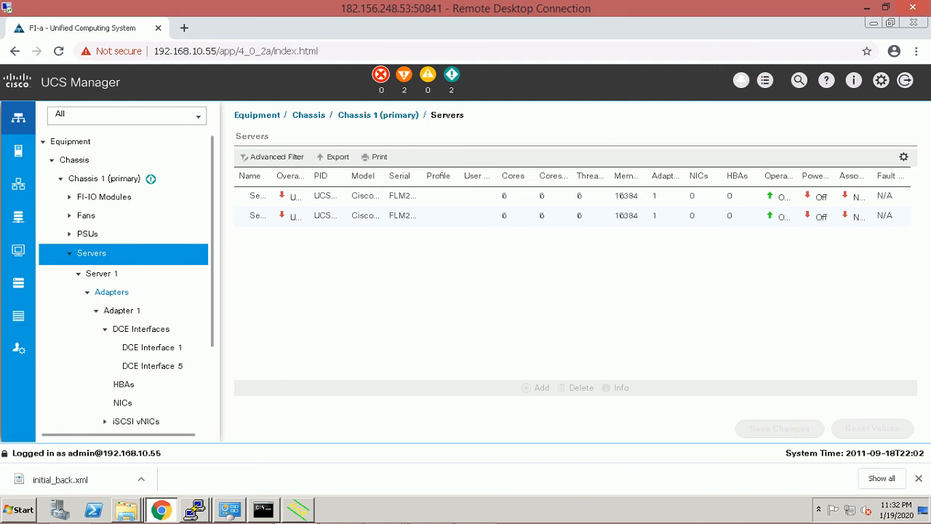
{"action": "left_click", "coordinate": [102, 273]}
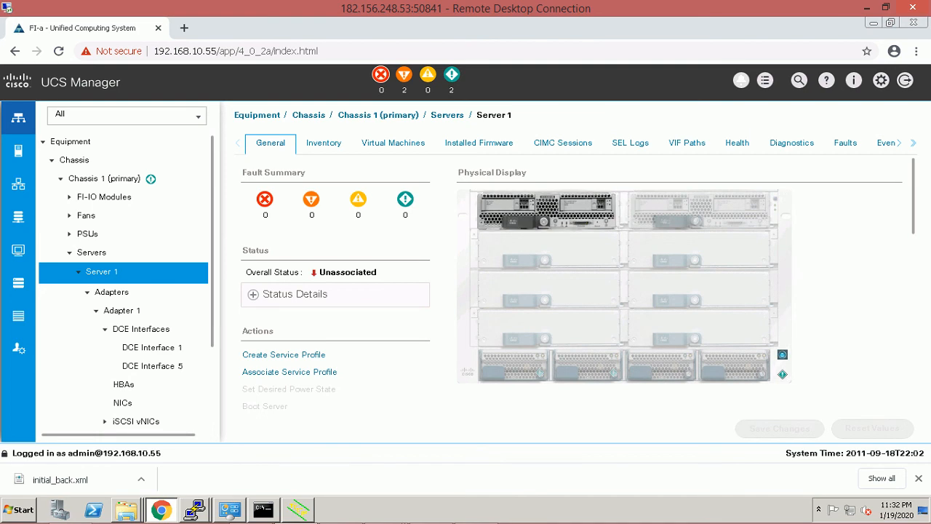
{"action": "left_click", "coordinate": [252, 294]}
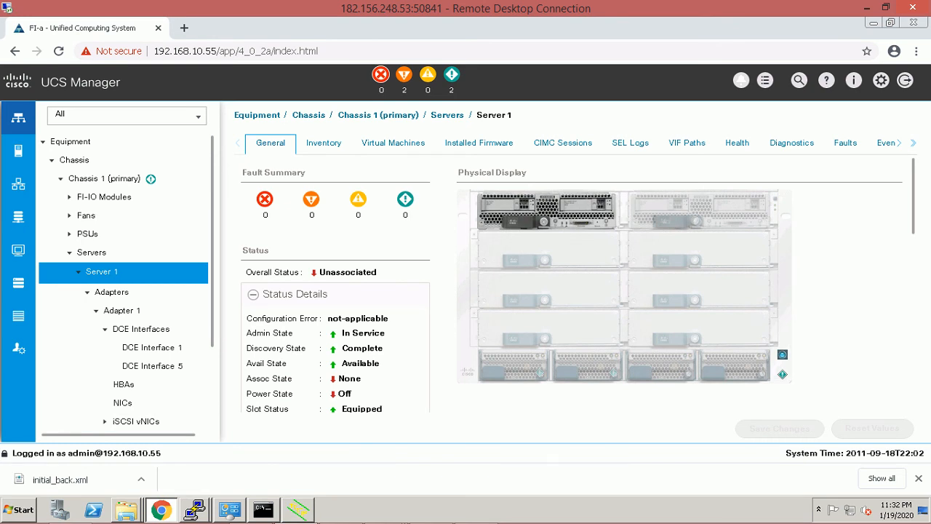
{"action": "left_click", "coordinate": [253, 294]}
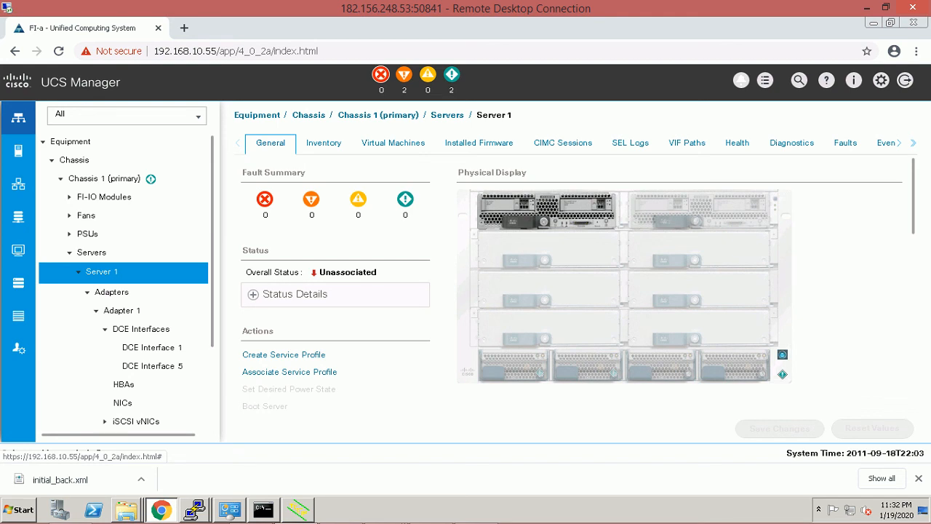
{"action": "left_click", "coordinate": [284, 355]}
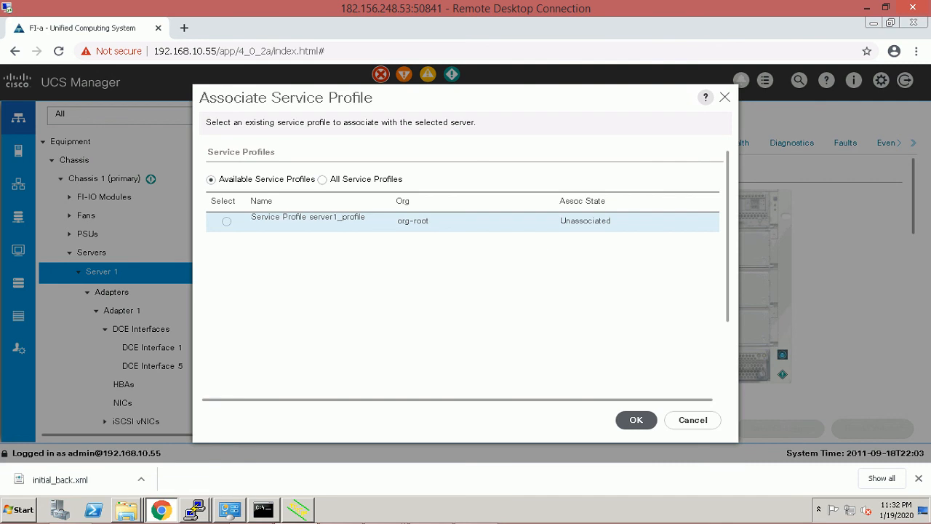
Select server1_profile, confirm the association and immediate reboot, and dismiss the success message.
{"action": "left_click", "coordinate": [226, 221]}
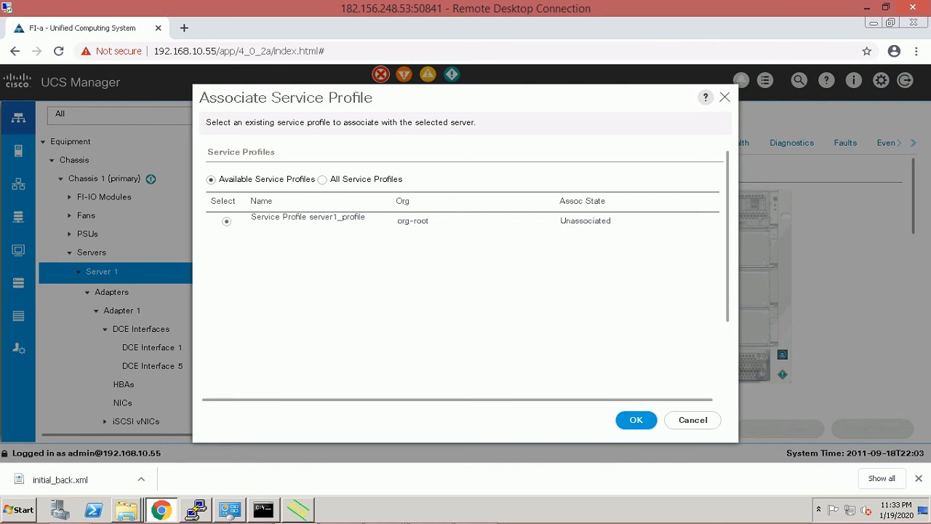
{"action": "scroll", "coordinate": [465, 247], "scroll_direction": "down", "scroll_amount": 3}
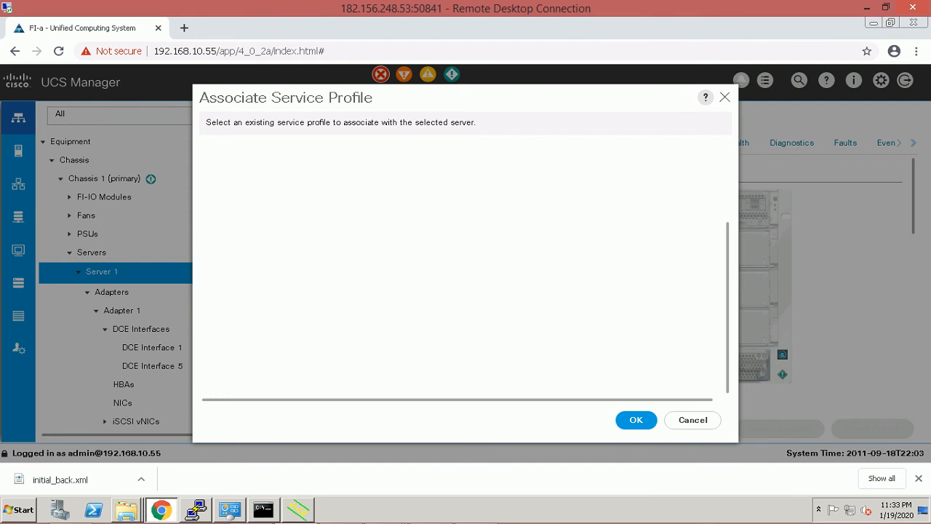
{"action": "left_click", "coordinate": [636, 420]}
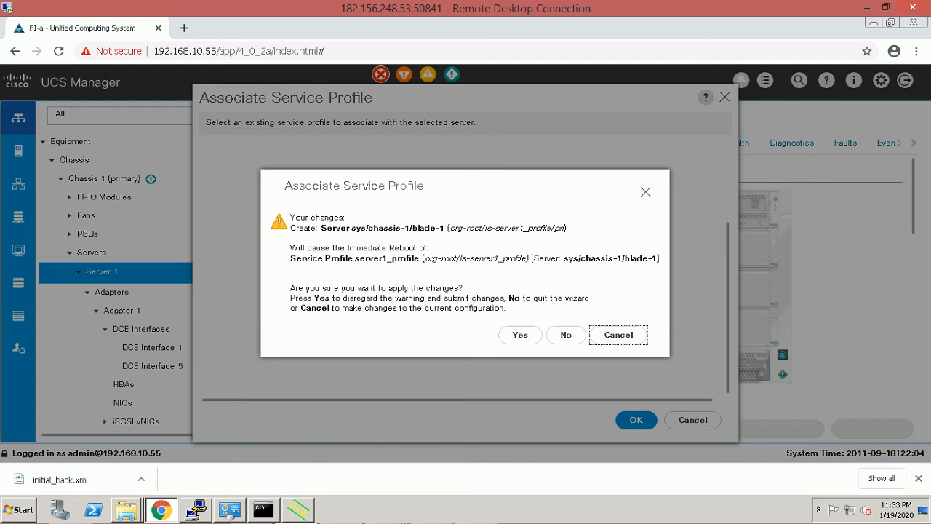
{"action": "left_click", "coordinate": [520, 335]}
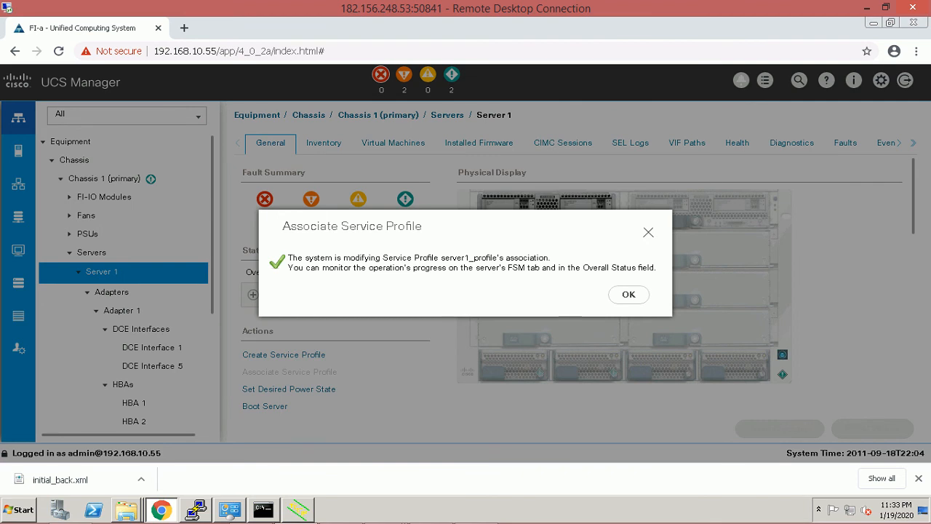
{"action": "left_click", "coordinate": [628, 294]}
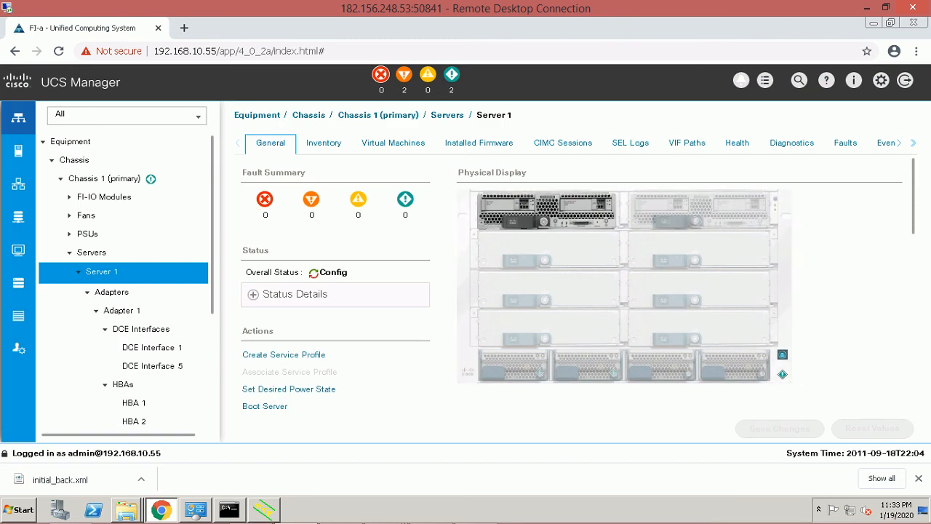
Review Server 1's FSM step sequence, then go to the chassis overview to see server1_profile associating to chassis-1/blade-1.
{"action": "left_click", "coordinate": [914, 144]}
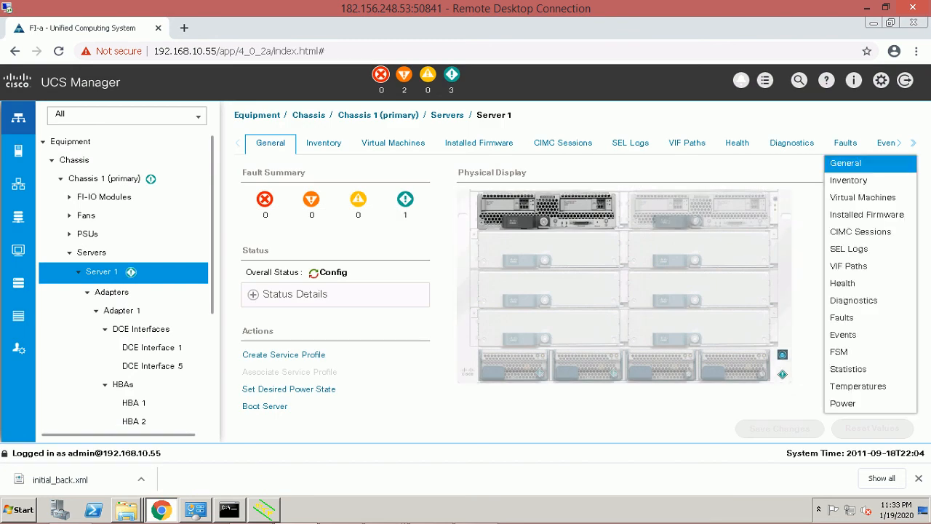
{"action": "left_click", "coordinate": [843, 351]}
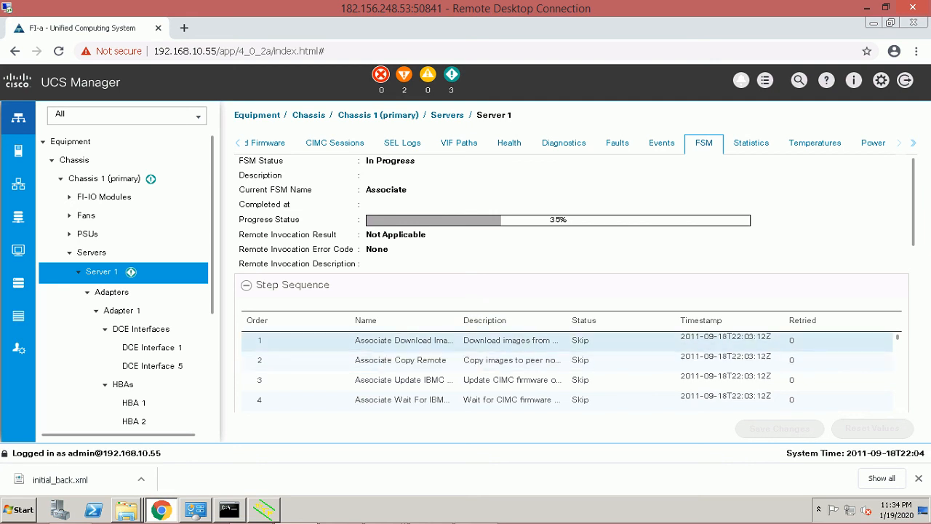
{"action": "left_click_drag", "start_coordinate": [912, 204], "coordinate": [913, 234]}
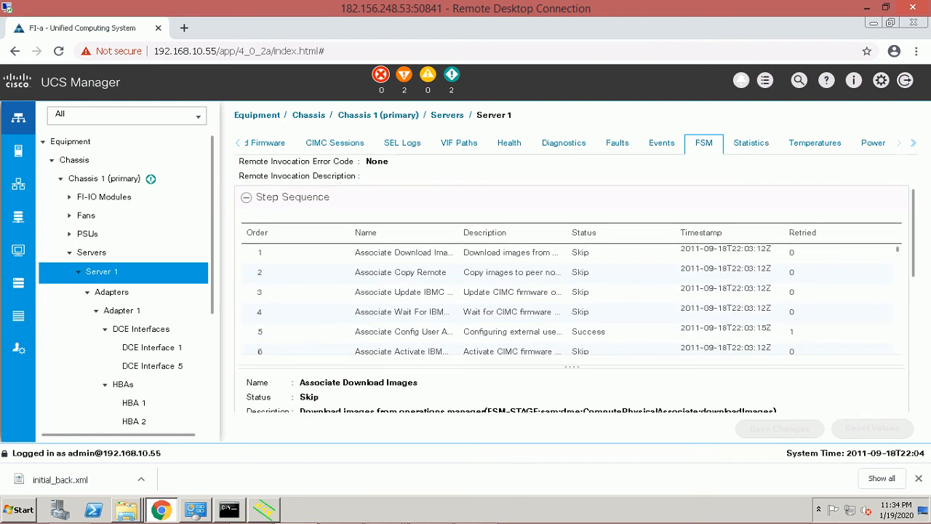
{"action": "scroll", "coordinate": [571, 299], "scroll_direction": "down", "scroll_amount": 4}
{"action": "scroll", "coordinate": [571, 298], "scroll_direction": "down", "scroll_amount": 5}
{"action": "scroll", "coordinate": [571, 299], "scroll_direction": "down", "scroll_amount": 20}
{"action": "scroll", "coordinate": [570, 298], "scroll_direction": "down", "scroll_amount": 16}
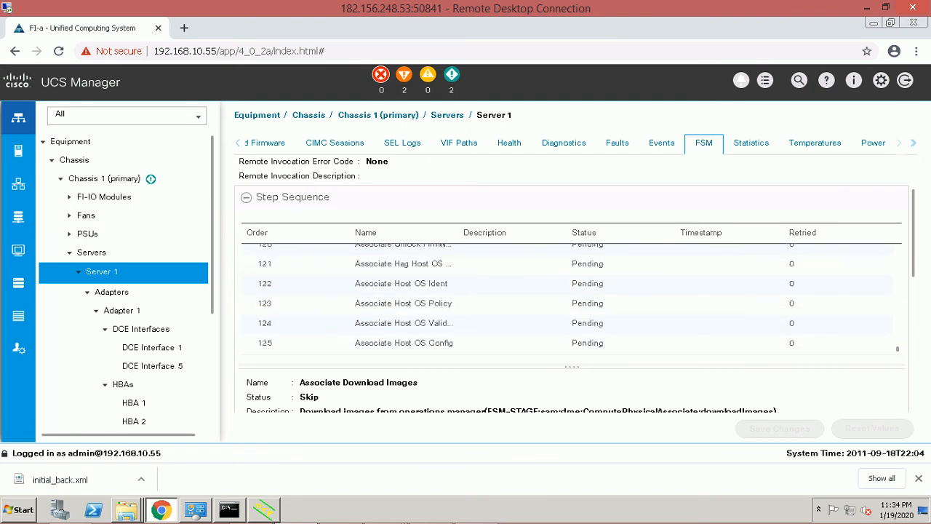
{"action": "scroll", "coordinate": [571, 299], "scroll_direction": "up", "scroll_amount": 20}
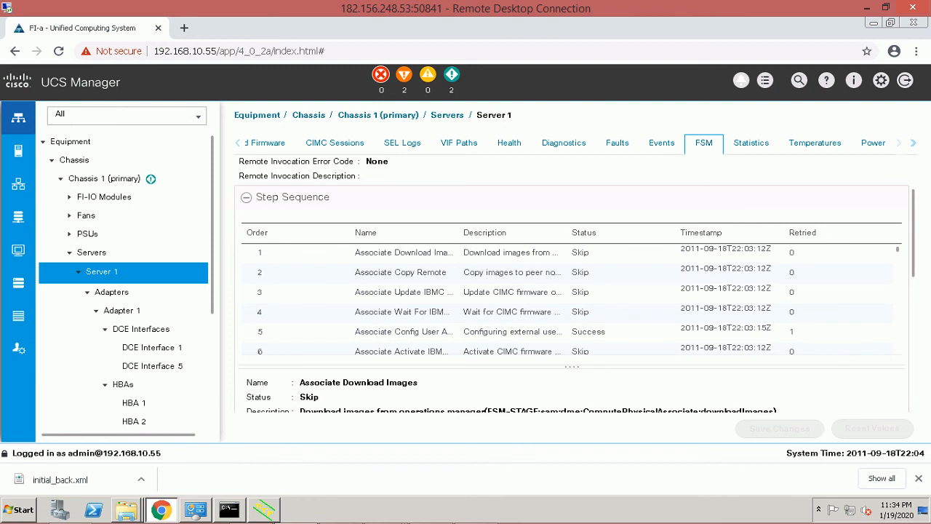
{"action": "scroll", "coordinate": [571, 283], "scroll_direction": "up", "scroll_amount": 3}
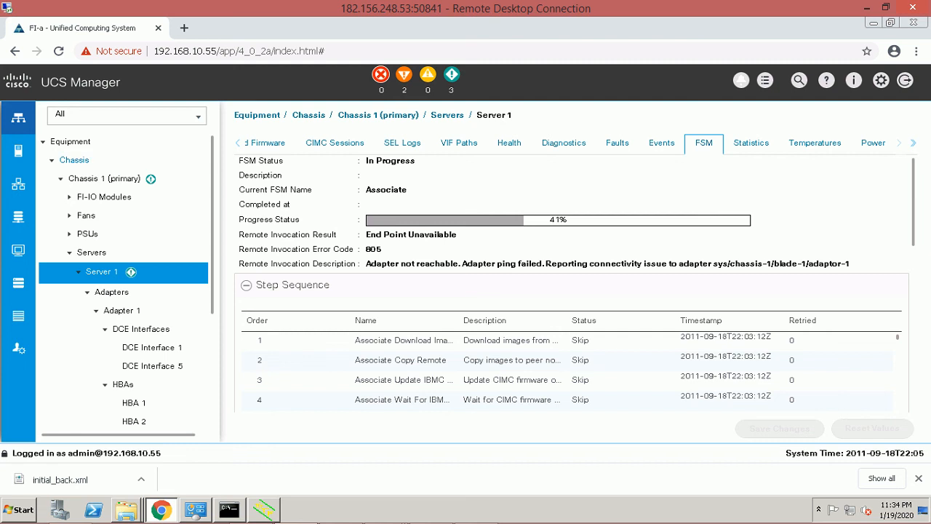
{"action": "left_click", "coordinate": [74, 160]}
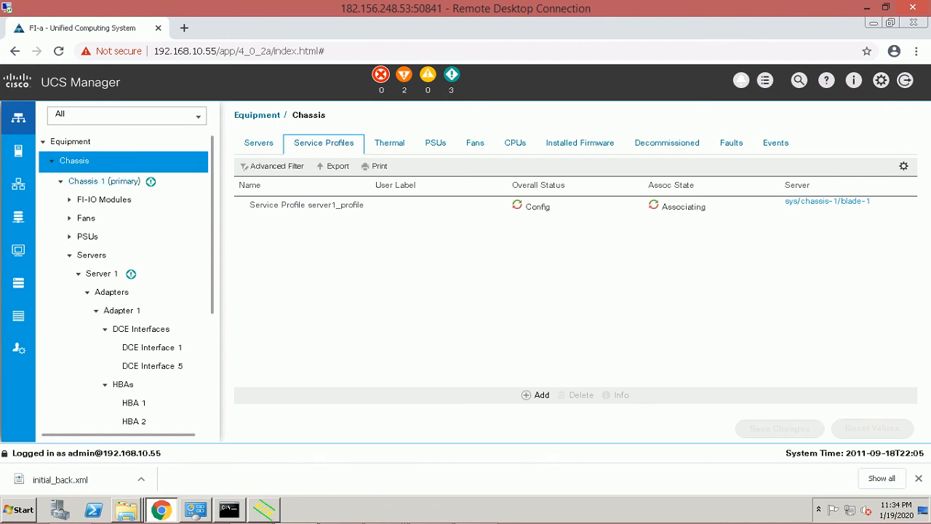
Go through Chassis 1 to Server 1, whose FSM shows the Associate task at 44%.
{"action": "left_click", "coordinate": [104, 181]}
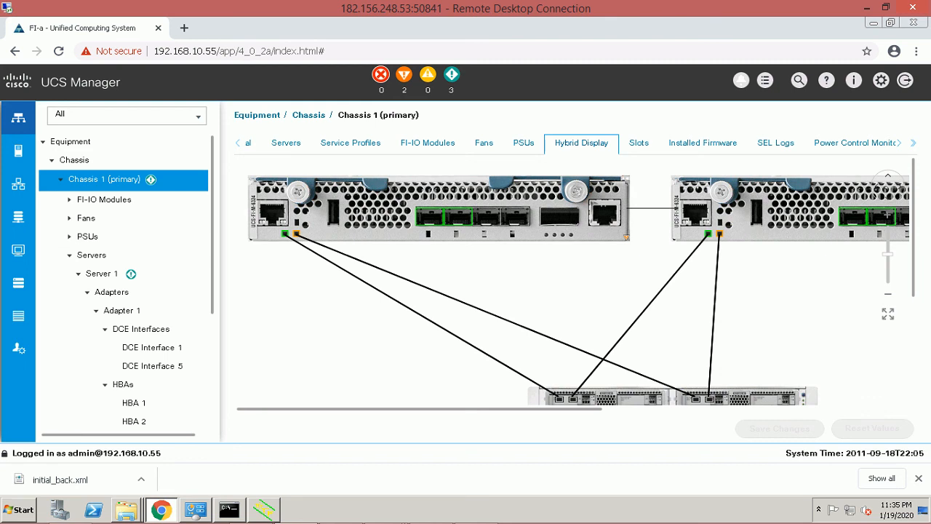
{"action": "scroll", "coordinate": [578, 280], "scroll_direction": "down", "scroll_amount": 2}
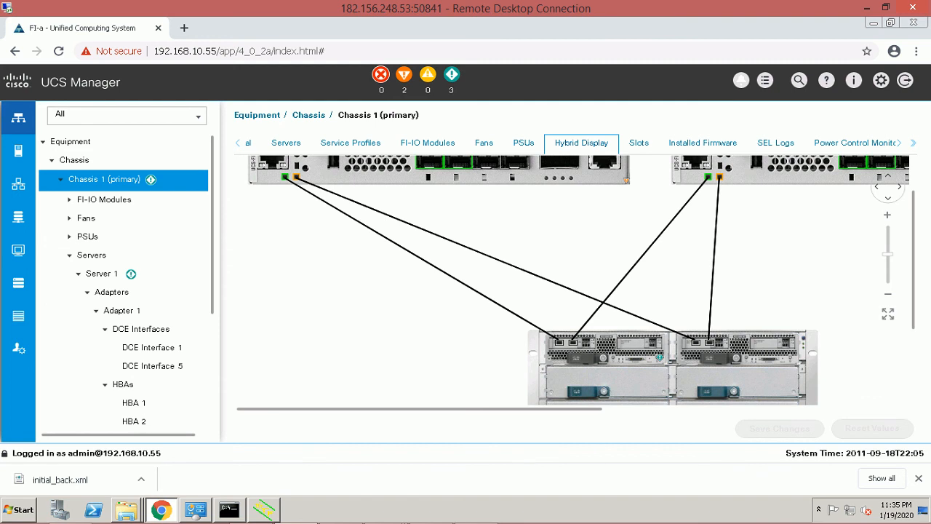
{"action": "scroll", "coordinate": [578, 280], "scroll_direction": "up", "scroll_amount": 3}
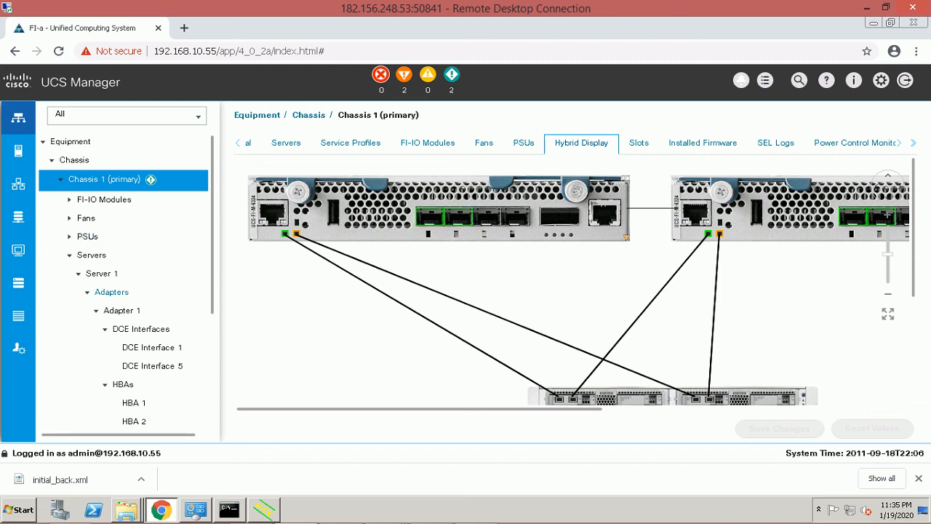
{"action": "scroll", "coordinate": [124, 284], "scroll_direction": "down", "scroll_amount": 3}
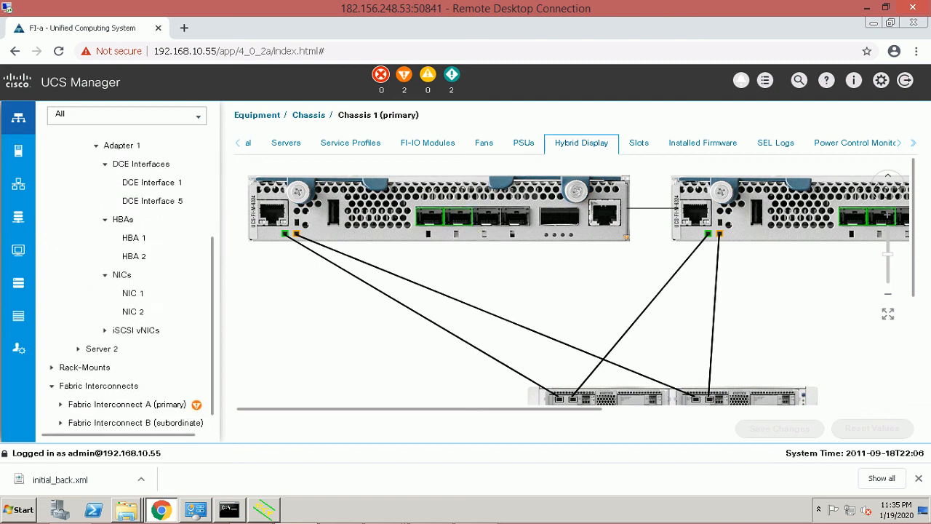
{"action": "scroll", "coordinate": [123, 284], "scroll_direction": "up", "scroll_amount": 3}
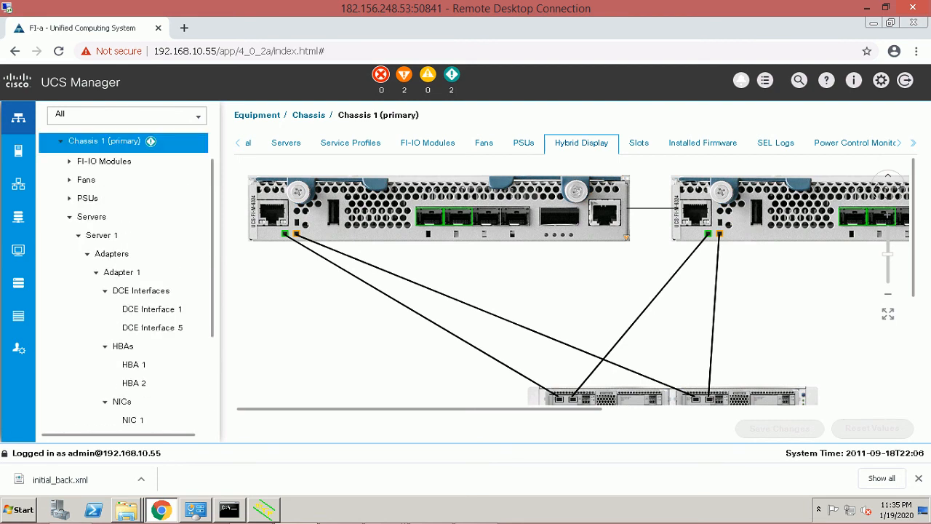
{"action": "left_click", "coordinate": [102, 248]}
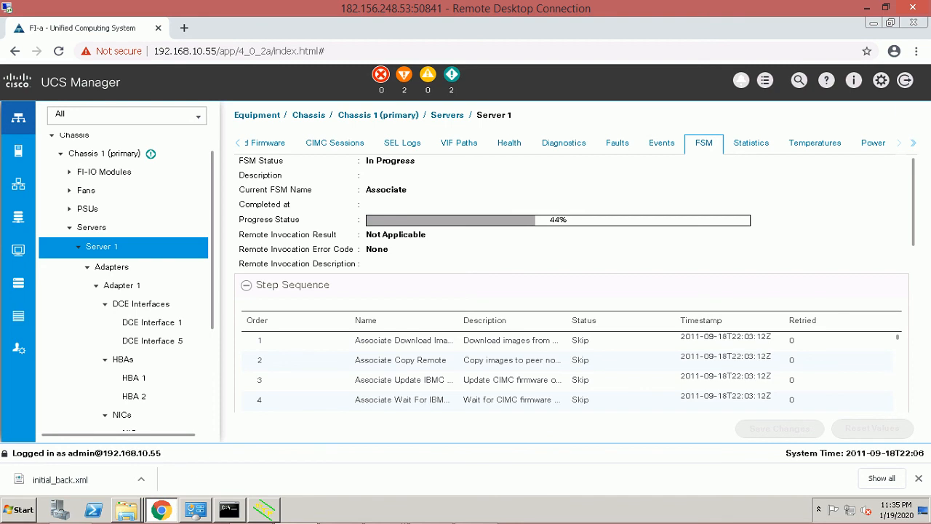
List the chassis's servers, then return to Server 1's association progress.
{"action": "scroll", "coordinate": [574, 280], "scroll_direction": "down", "scroll_amount": 5}
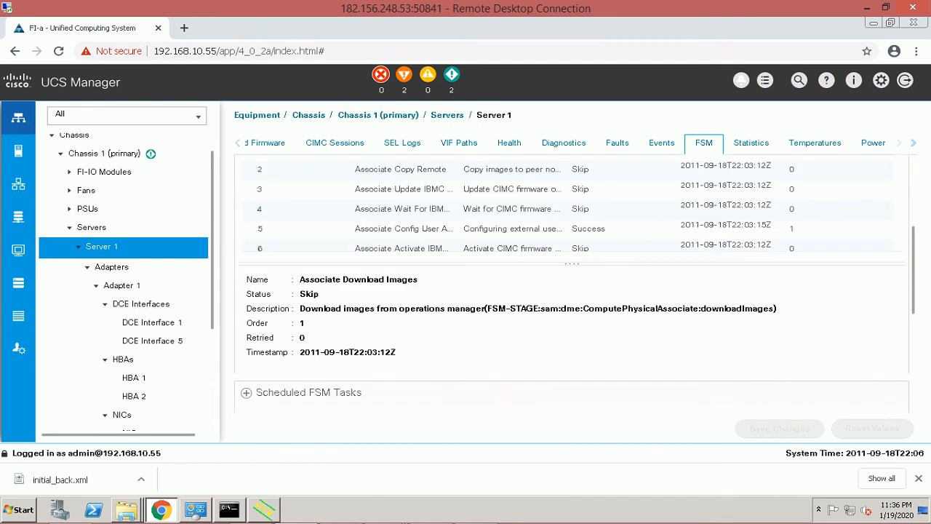
{"action": "scroll", "coordinate": [574, 284], "scroll_direction": "up", "scroll_amount": 5}
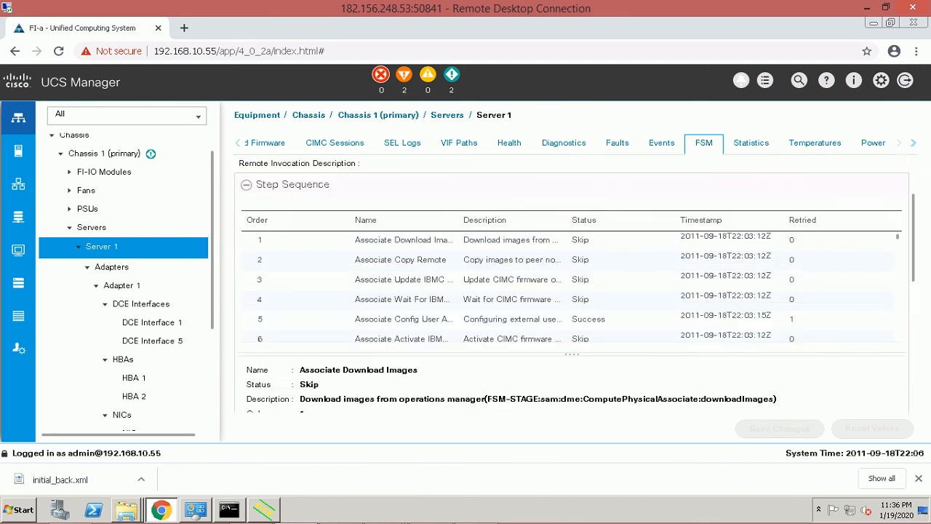
{"action": "left_click", "coordinate": [91, 228]}
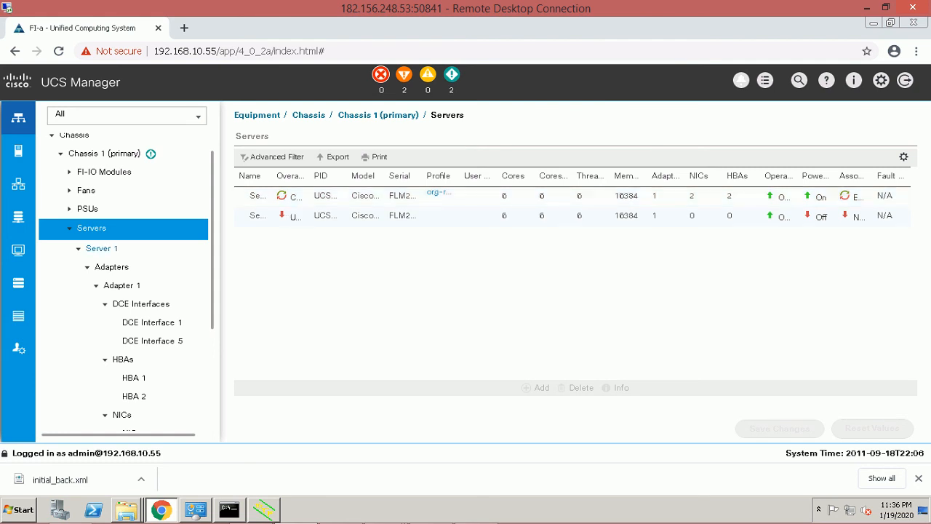
{"action": "left_click", "coordinate": [102, 248]}
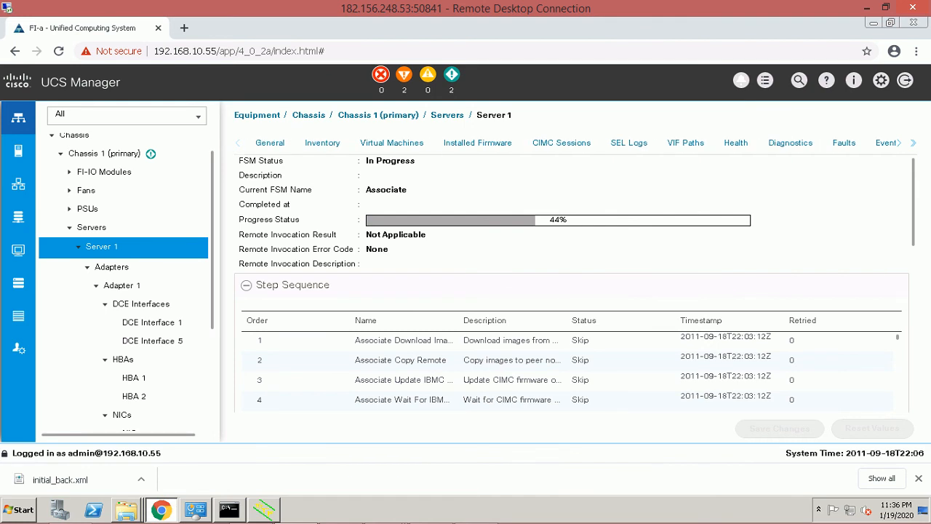
Review Server 1's General status details, showing the task waiting for BIOS POST completion.
{"action": "left_click", "coordinate": [270, 144]}
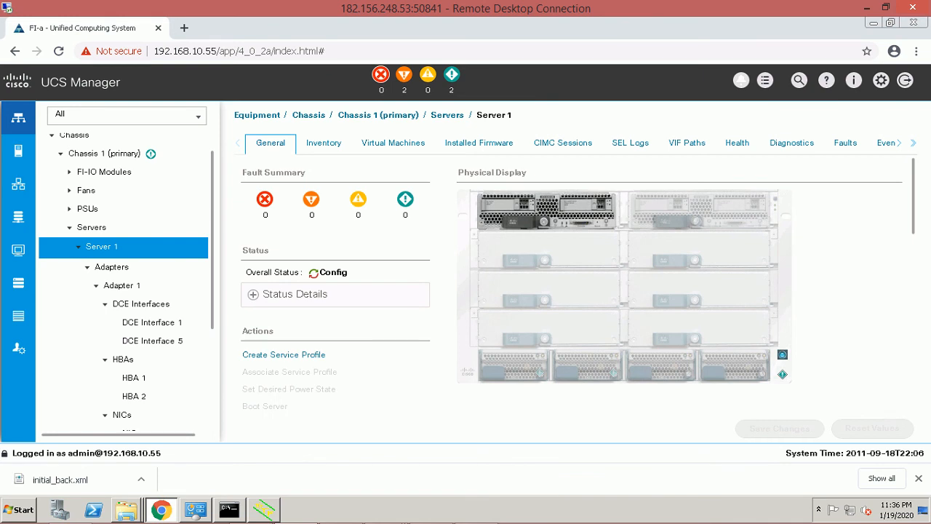
{"action": "left_click", "coordinate": [253, 294]}
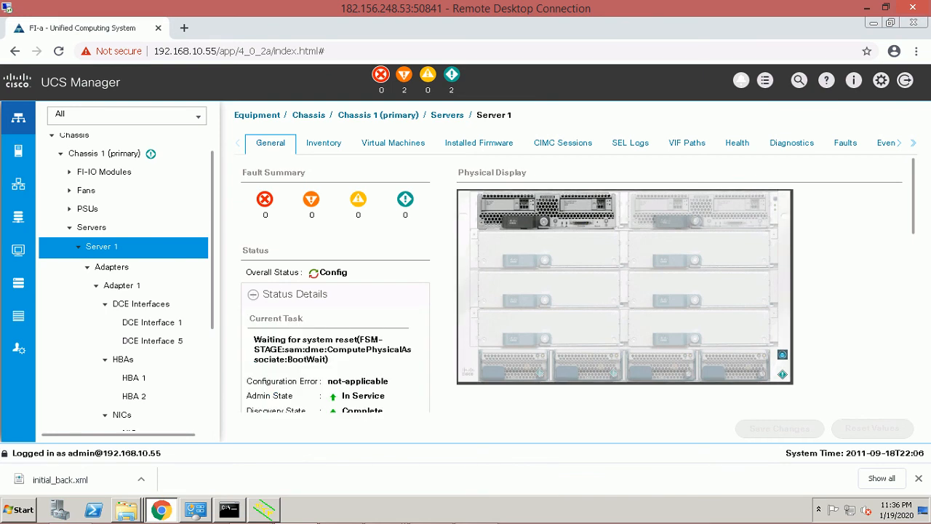
{"action": "scroll", "coordinate": [567, 283], "scroll_direction": "down", "scroll_amount": 1}
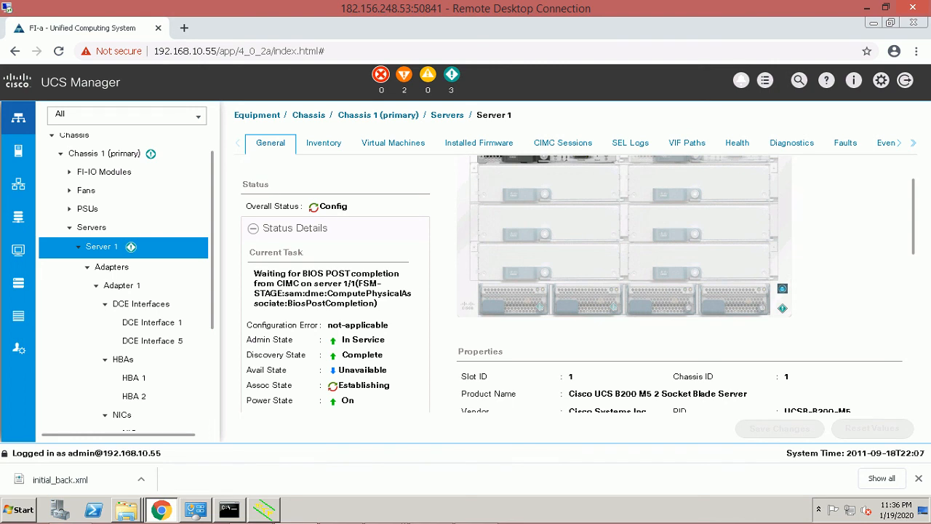
{"action": "scroll", "coordinate": [578, 284], "scroll_direction": "down", "scroll_amount": 3}
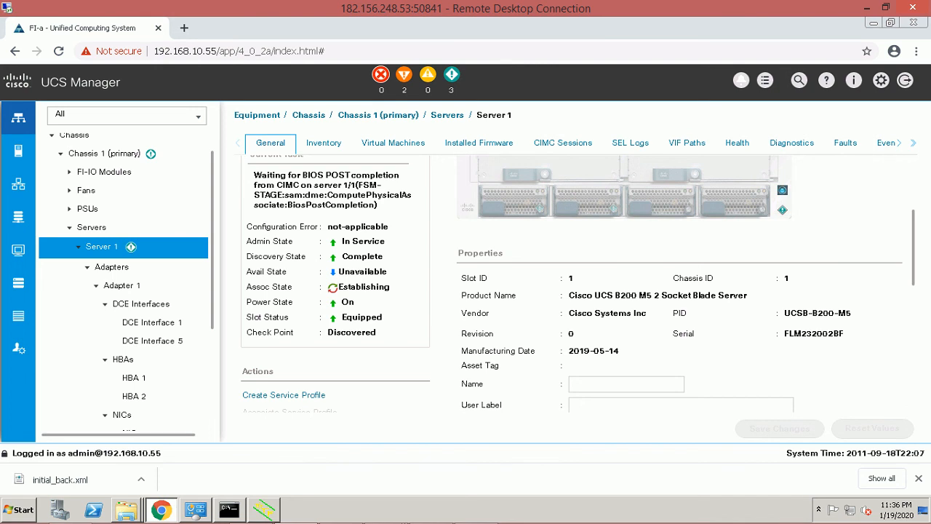
{"action": "scroll", "coordinate": [574, 284], "scroll_direction": "down", "scroll_amount": 2}
{"action": "scroll", "coordinate": [574, 284], "scroll_direction": "down", "scroll_amount": 1}
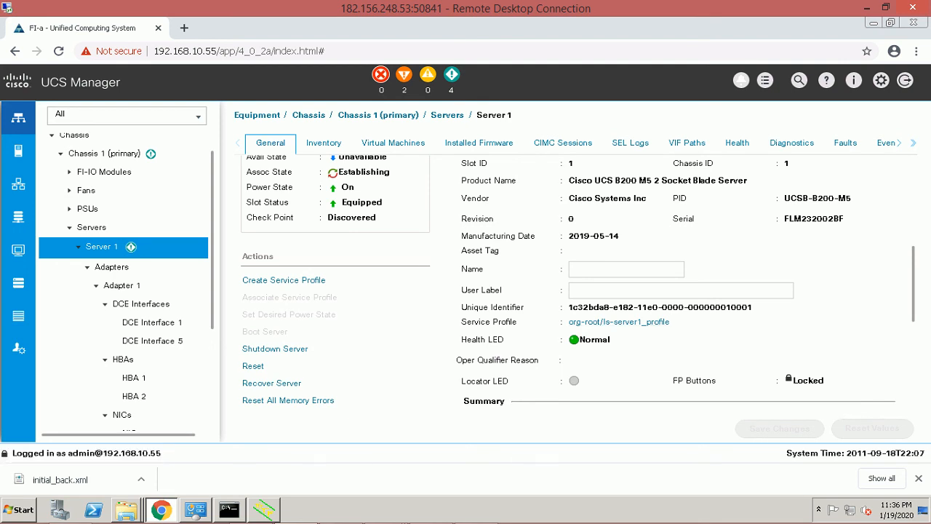
{"action": "scroll", "coordinate": [577, 284], "scroll_direction": "down", "scroll_amount": 3}
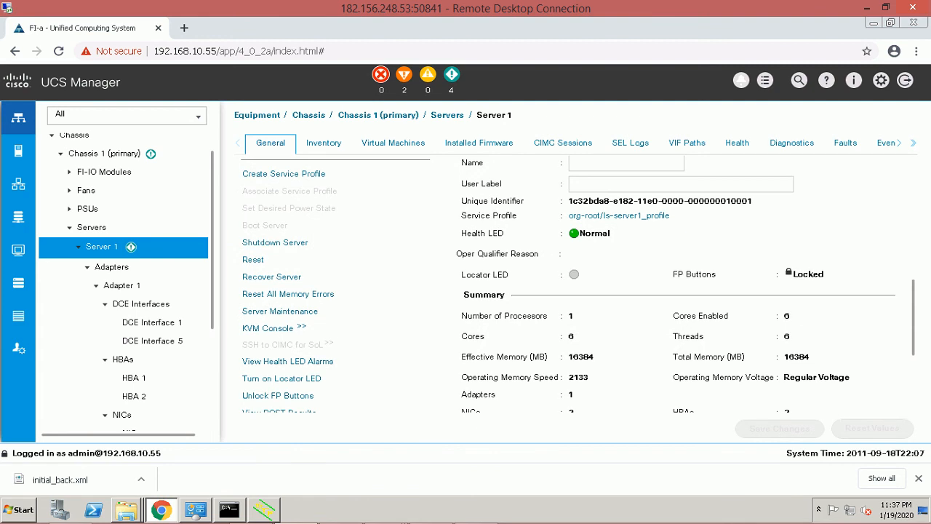
{"action": "scroll", "coordinate": [568, 284], "scroll_direction": "down", "scroll_amount": 3}
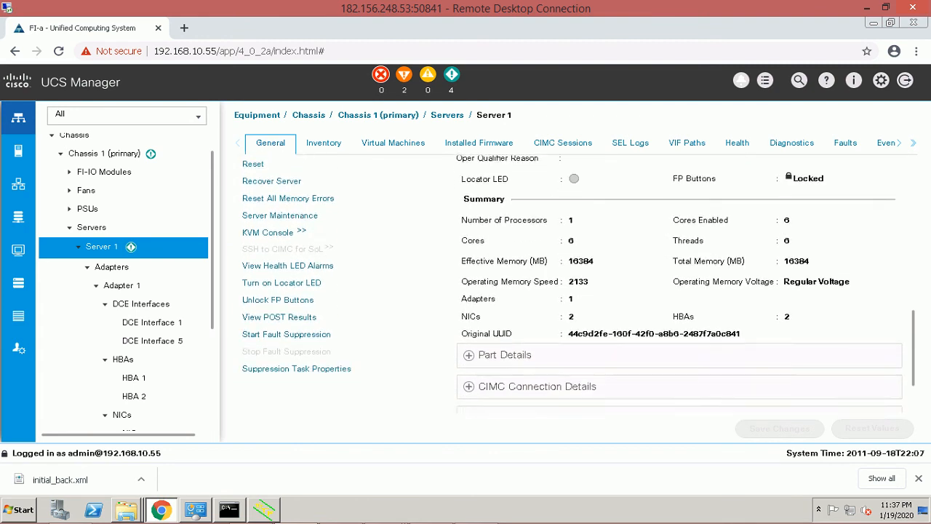
{"action": "scroll", "coordinate": [568, 283], "scroll_direction": "down", "scroll_amount": 2}
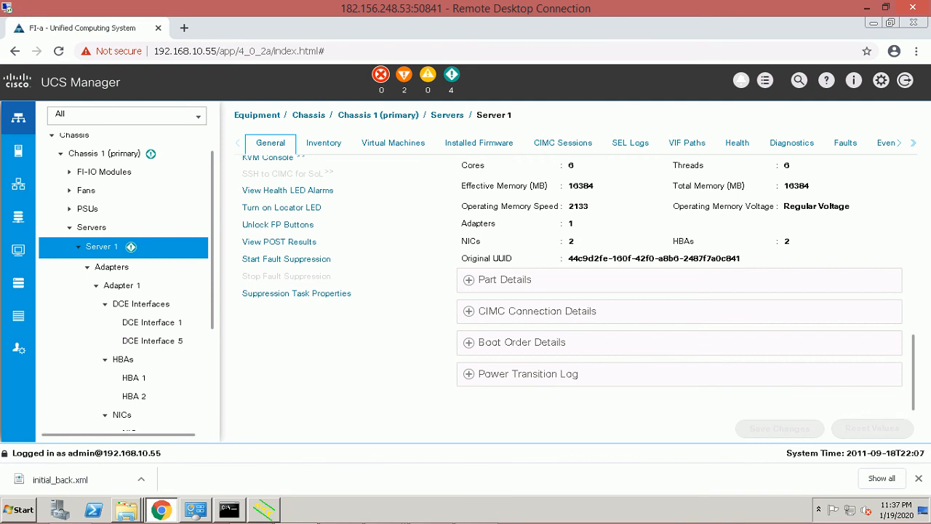
{"action": "scroll", "coordinate": [578, 284], "scroll_direction": "up", "scroll_amount": 9}
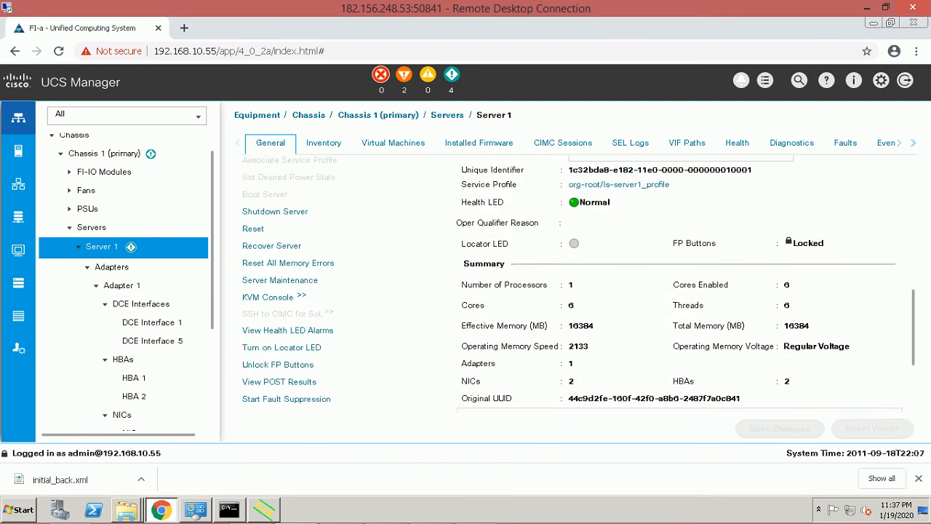
{"action": "scroll", "coordinate": [578, 284], "scroll_direction": "up", "scroll_amount": 3}
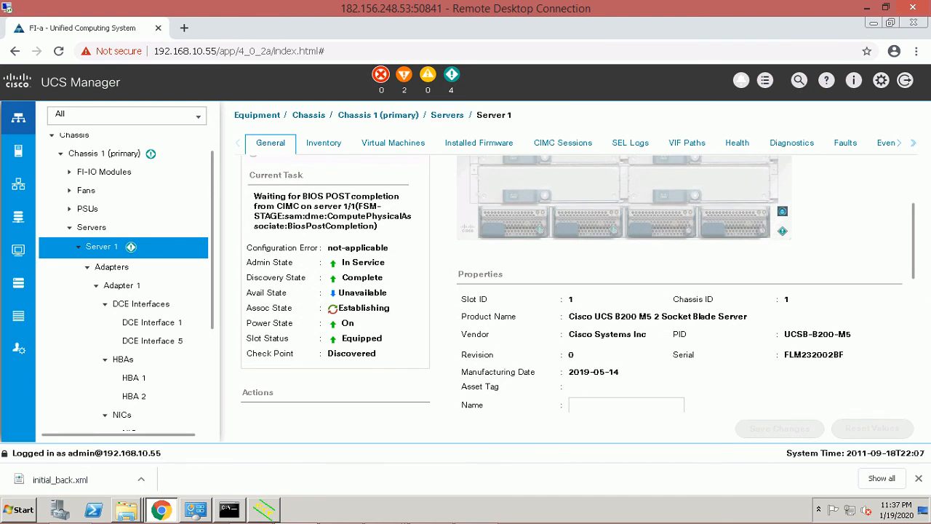
{"action": "scroll", "coordinate": [578, 283], "scroll_direction": "up", "scroll_amount": 4}
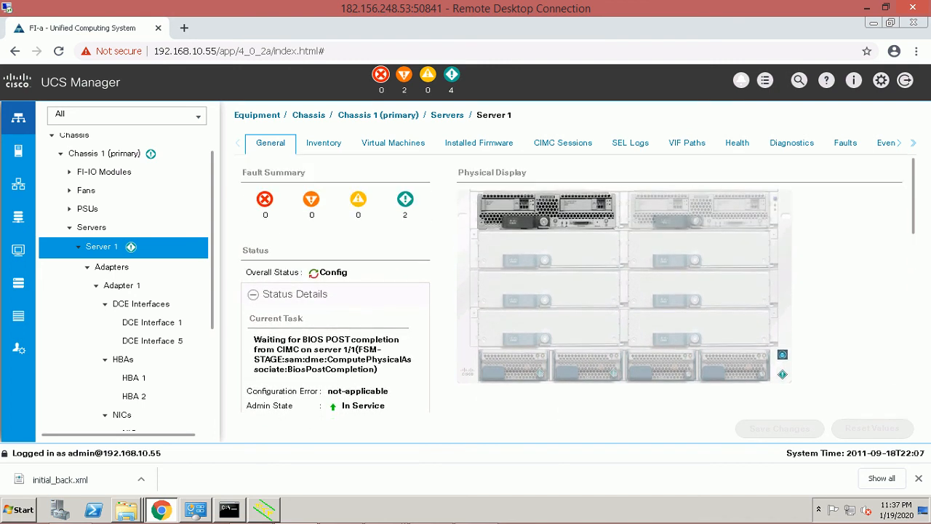
{"action": "left_click", "coordinate": [323, 144]}
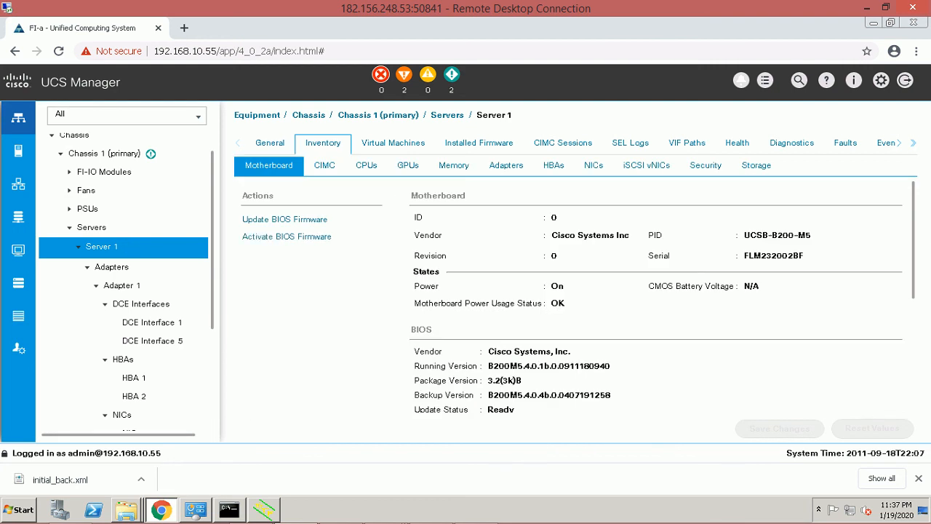
{"action": "left_click", "coordinate": [505, 166]}
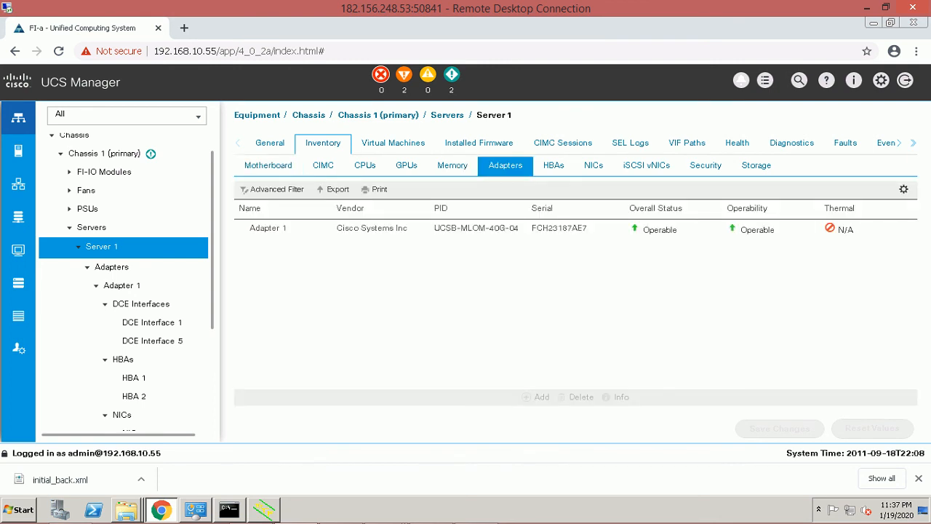
{"action": "left_click", "coordinate": [593, 166]}
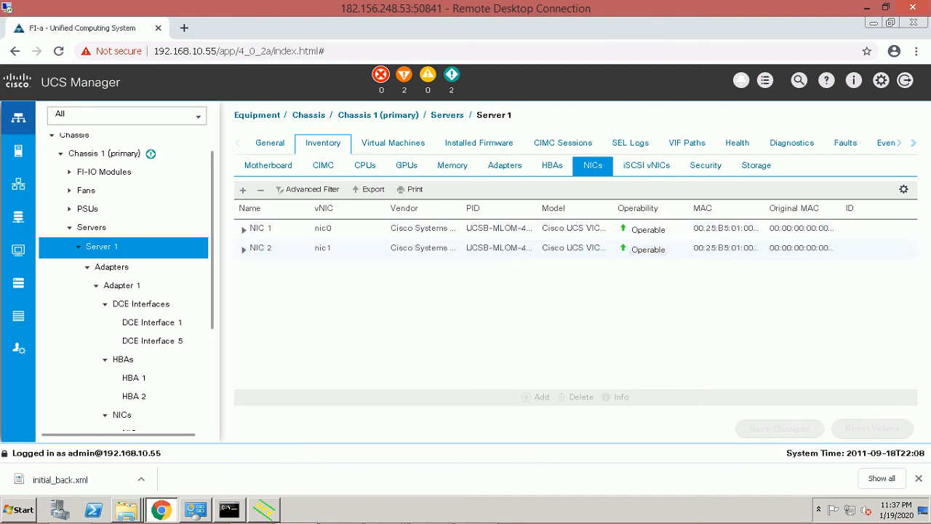
{"action": "left_click", "coordinate": [552, 165]}
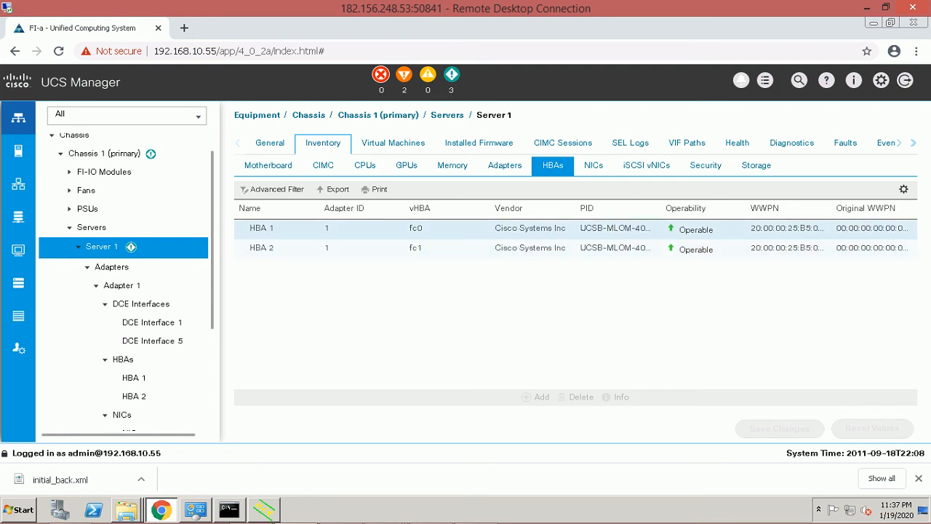
{"action": "left_click", "coordinate": [593, 166]}
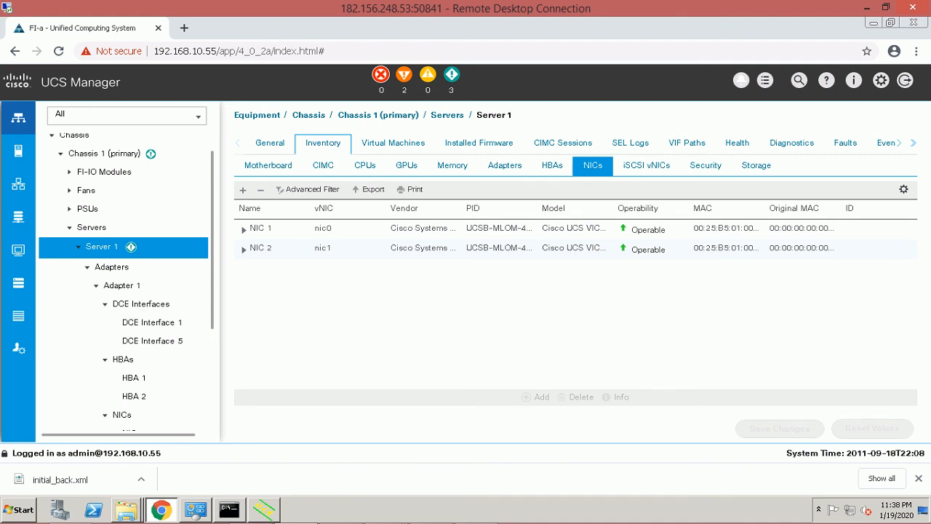
{"action": "left_click", "coordinate": [365, 166]}
{"action": "left_click", "coordinate": [323, 166]}
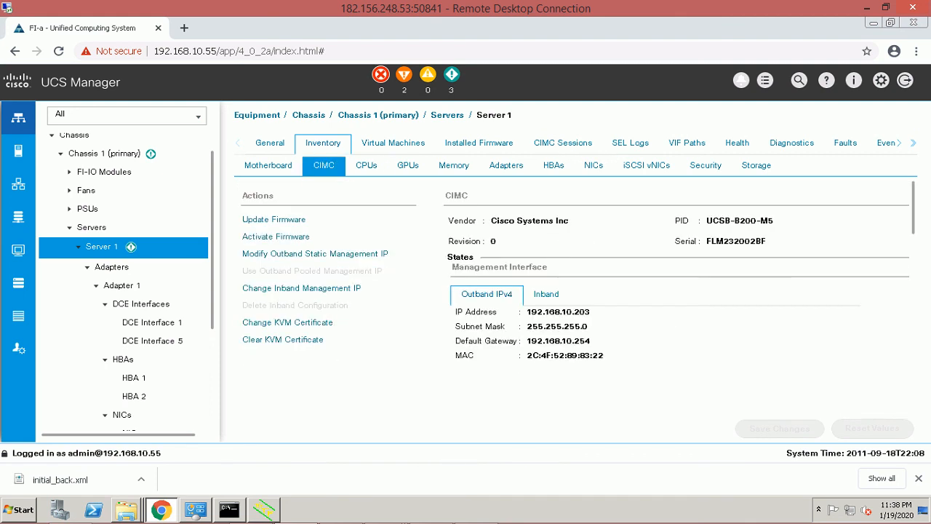
{"action": "left_click", "coordinate": [269, 166]}
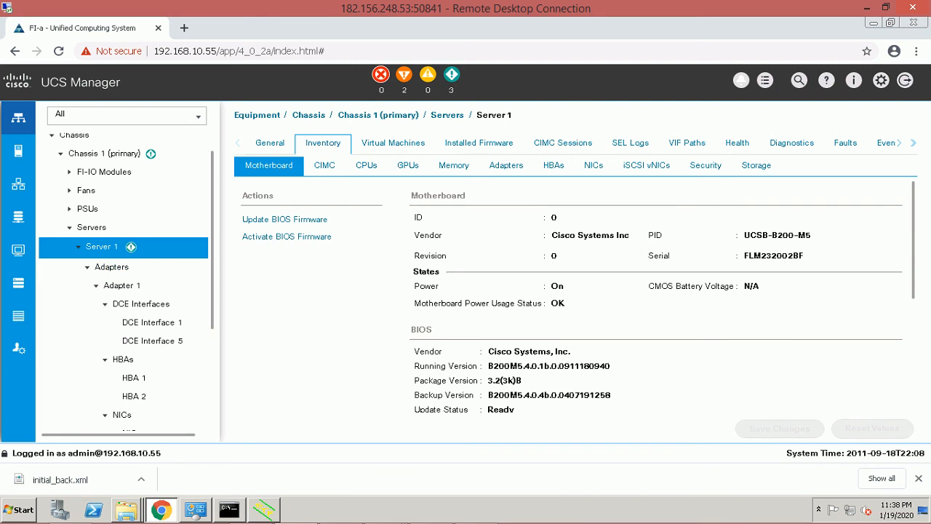
{"action": "left_click", "coordinate": [270, 143]}
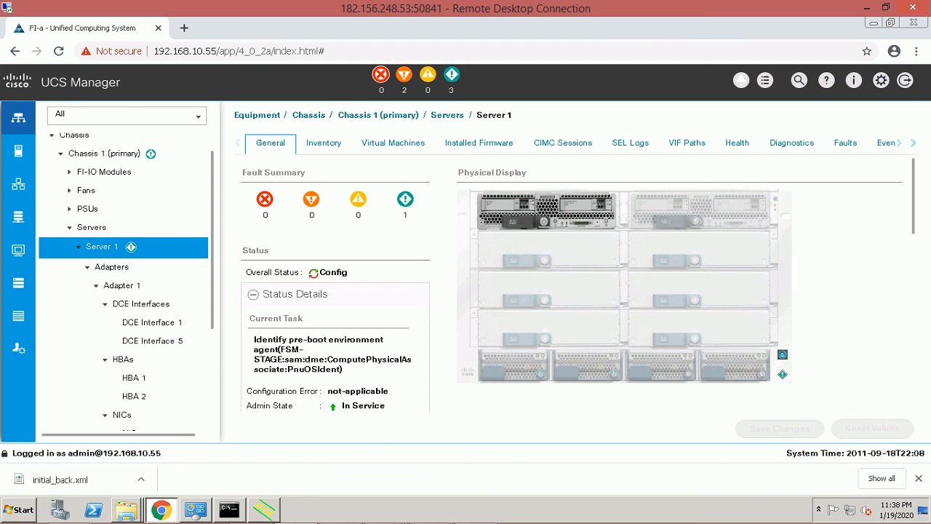
{"action": "scroll", "coordinate": [578, 283], "scroll_direction": "down", "scroll_amount": 3}
{"action": "scroll", "coordinate": [578, 284], "scroll_direction": "down", "scroll_amount": 5}
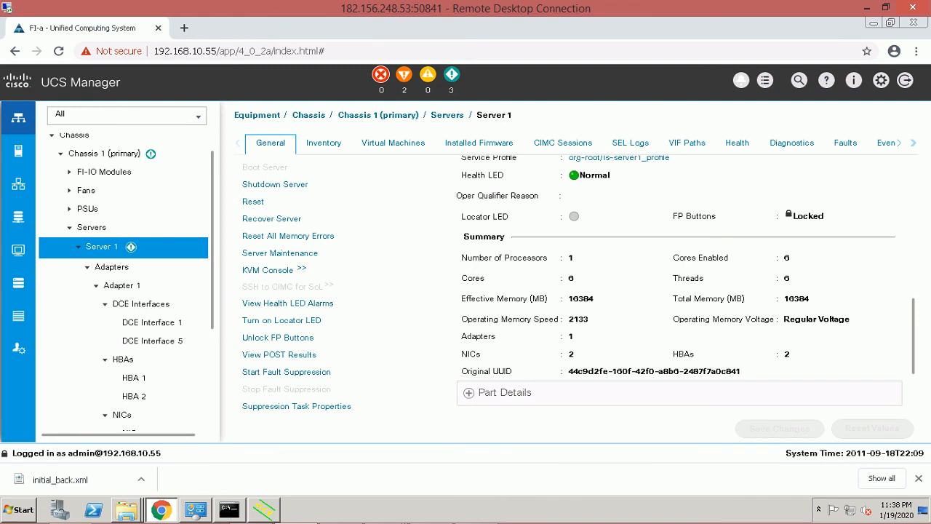
{"action": "scroll", "coordinate": [578, 284], "scroll_direction": "up", "scroll_amount": 8}
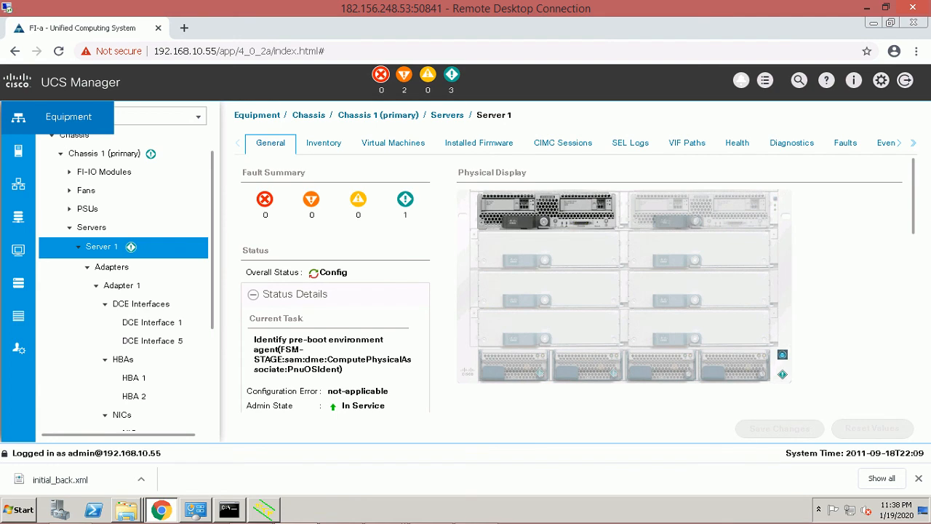
Step through the Servers, LAN, SAN and VM areas, ending on the Storage Provisioning page.
{"action": "left_click", "coordinate": [18, 118]}
{"action": "left_click", "coordinate": [18, 150]}
{"action": "left_click", "coordinate": [18, 184]}
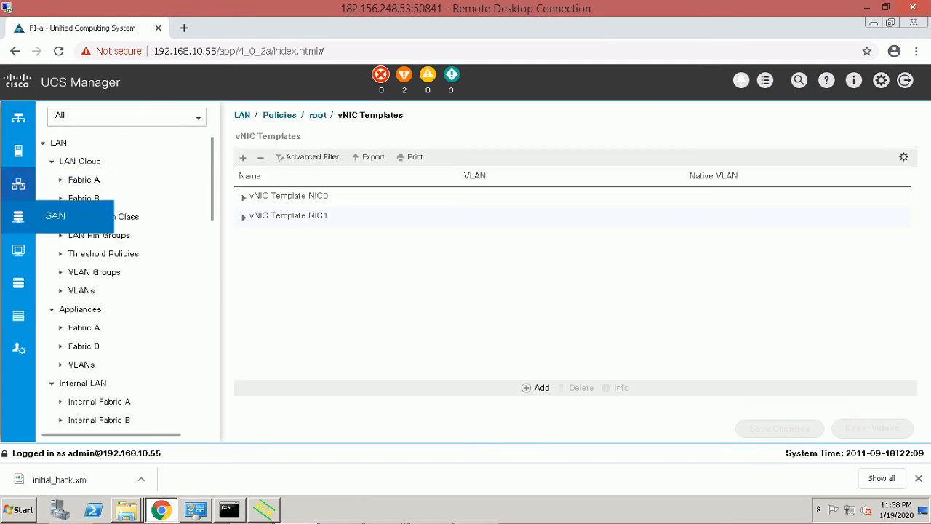
{"action": "left_click", "coordinate": [18, 216]}
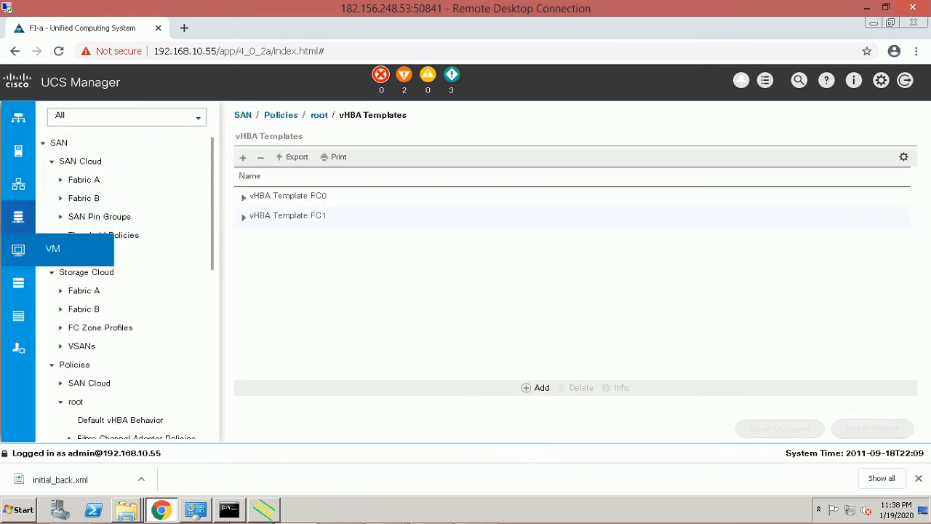
{"action": "left_click", "coordinate": [18, 248]}
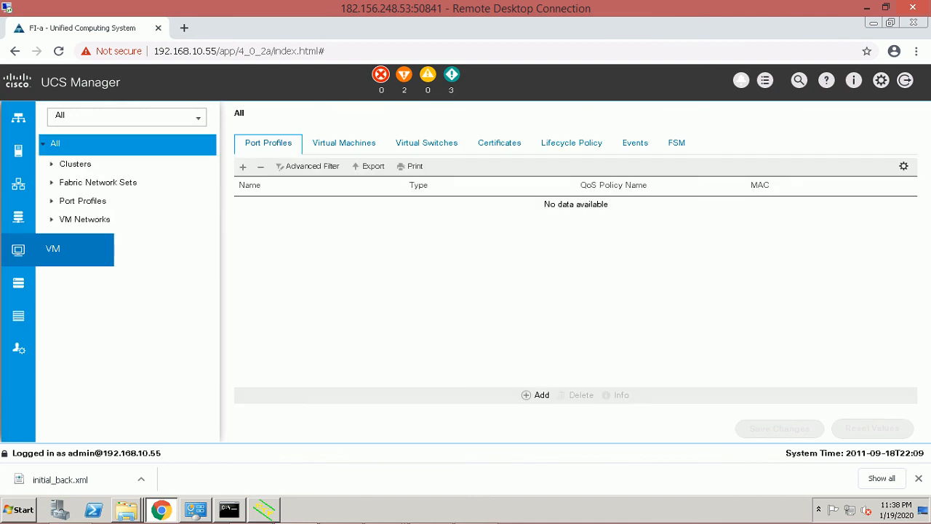
{"action": "left_click", "coordinate": [18, 249]}
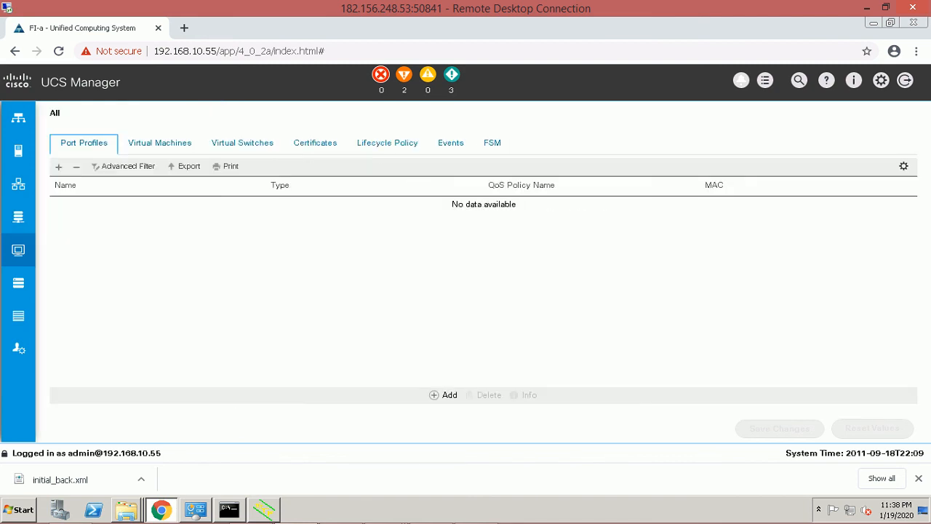
{"action": "left_click", "coordinate": [18, 283]}
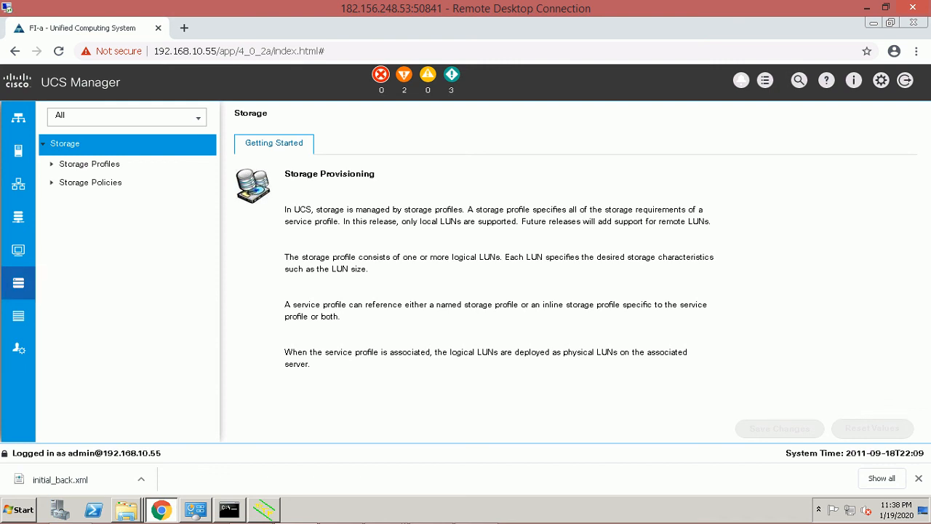
Highlight the storage profile and local-LUNs-only notes, then switch to the Chassis section.
{"action": "left_click_drag", "start_coordinate": [285, 209], "coordinate": [628, 210]}
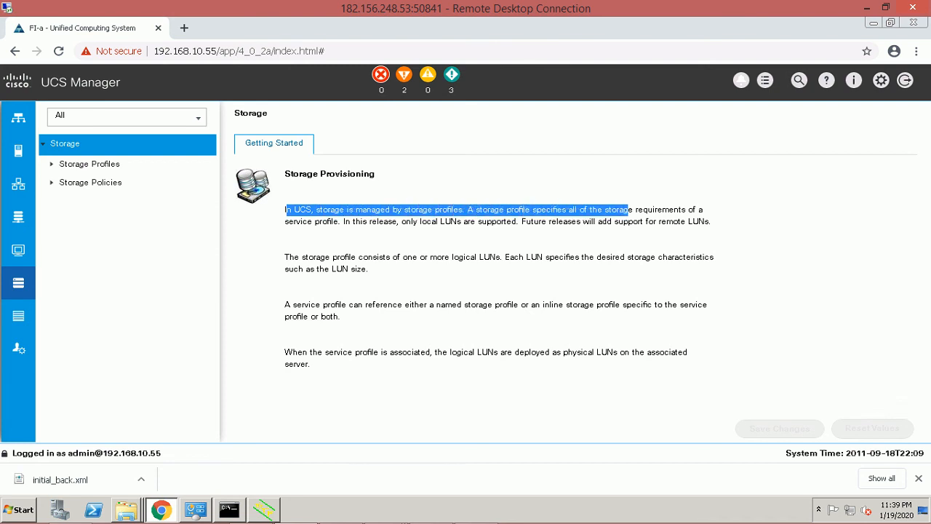
{"action": "left_click", "coordinate": [628, 211]}
{"action": "left_click_drag", "start_coordinate": [344, 221], "coordinate": [568, 222]}
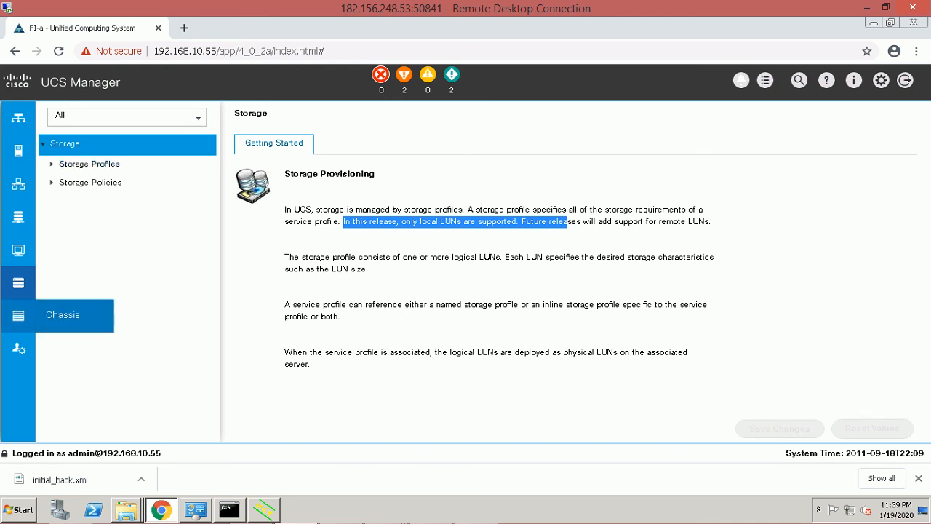
{"action": "left_click", "coordinate": [18, 315]}
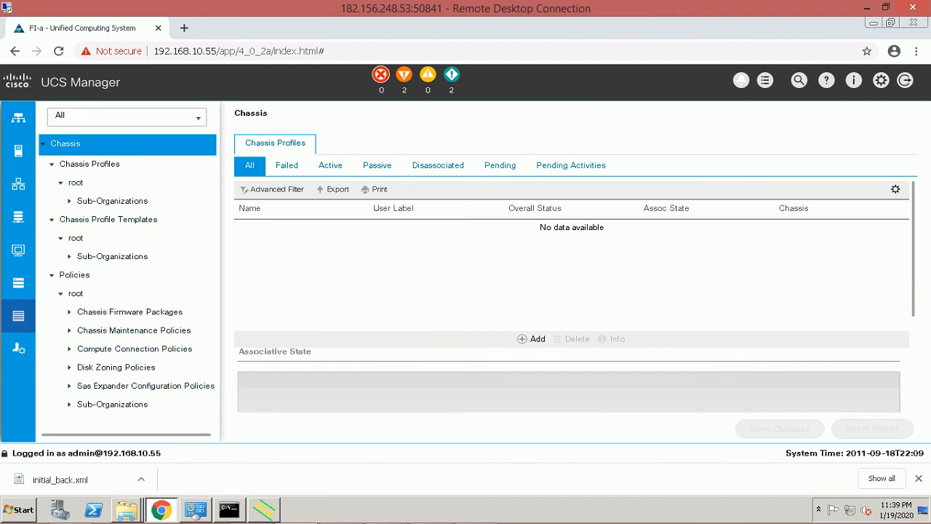
Browse the Admin tree, then return to Equipment on Server 1's General page showing Config.
{"action": "left_click", "coordinate": [18, 348]}
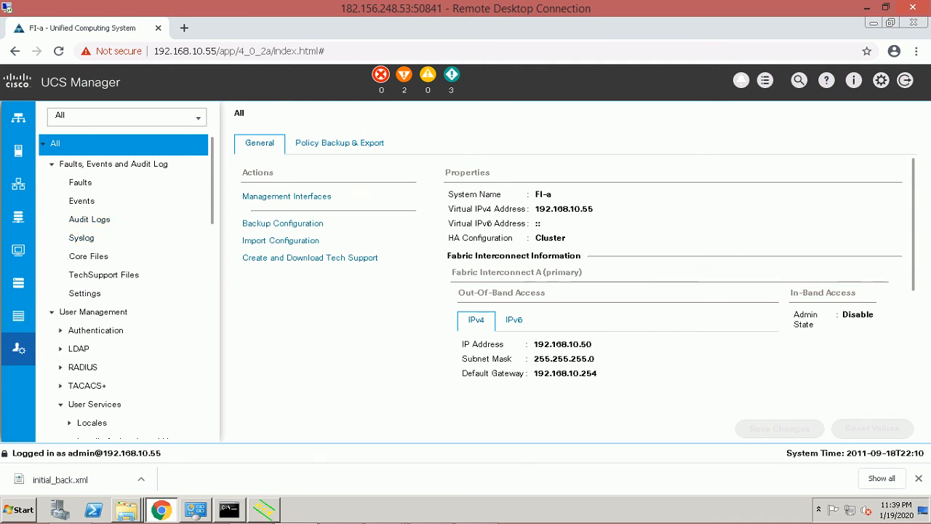
{"action": "scroll", "coordinate": [123, 287], "scroll_direction": "down", "scroll_amount": 5}
{"action": "scroll", "coordinate": [124, 287], "scroll_direction": "down", "scroll_amount": 5}
{"action": "scroll", "coordinate": [124, 287], "scroll_direction": "up", "scroll_amount": 7}
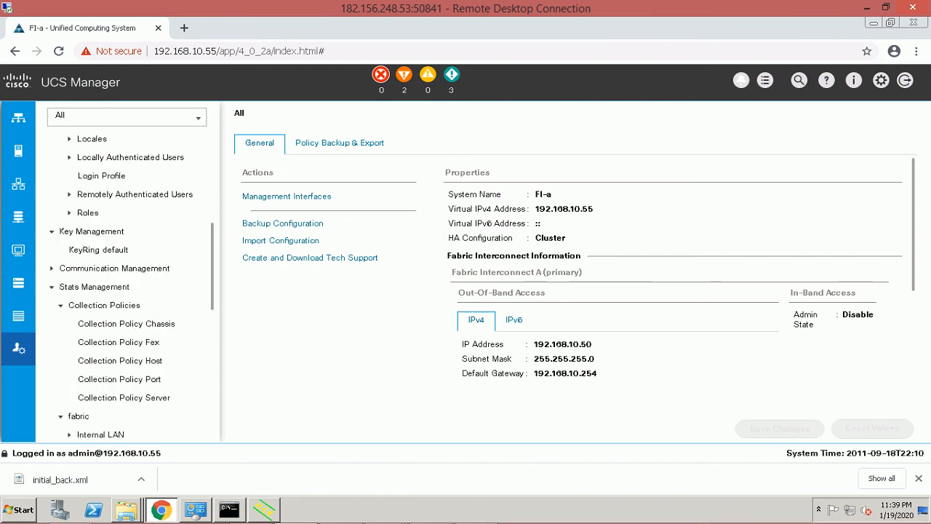
{"action": "scroll", "coordinate": [124, 287], "scroll_direction": "up", "scroll_amount": 3}
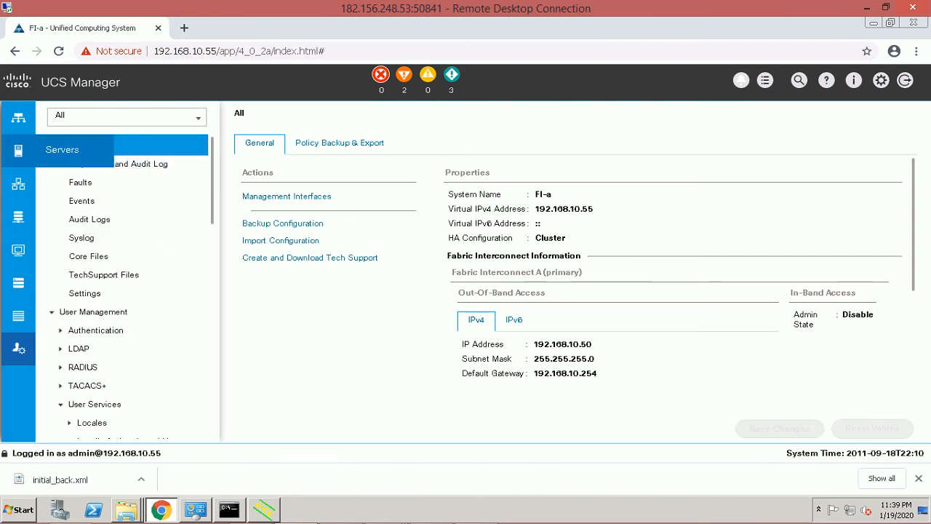
{"action": "left_click", "coordinate": [19, 118]}
{"action": "left_click", "coordinate": [19, 118]}
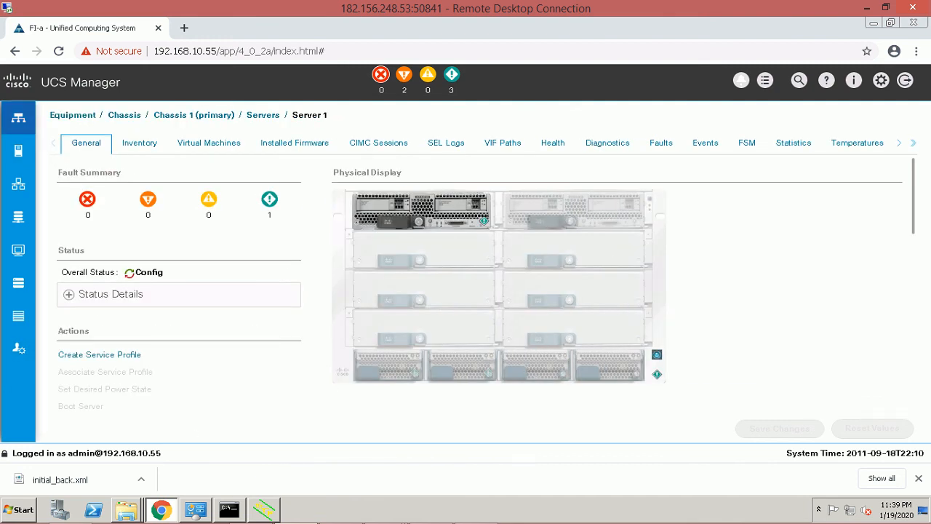
Check Server 1's status details, then collapse its node and open Server 2, shown Unassociated.
{"action": "left_click", "coordinate": [18, 118]}
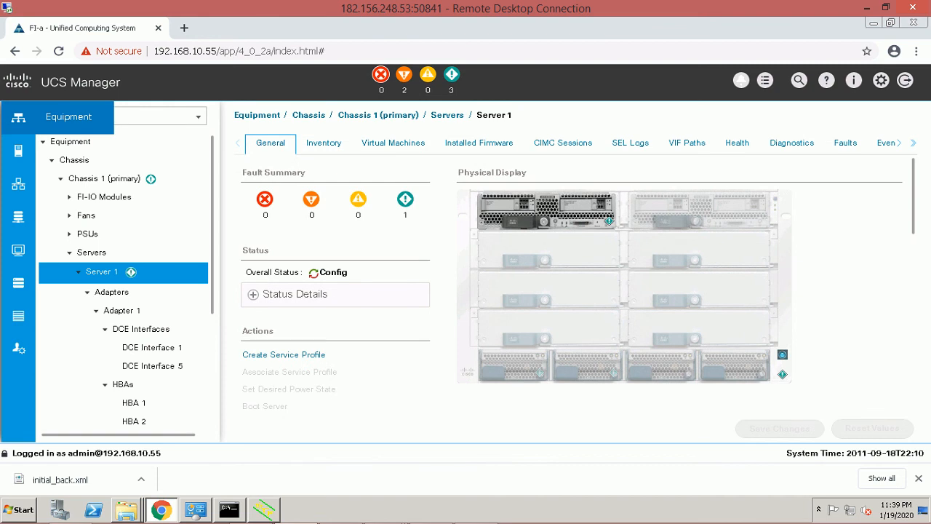
{"action": "left_click", "coordinate": [253, 295]}
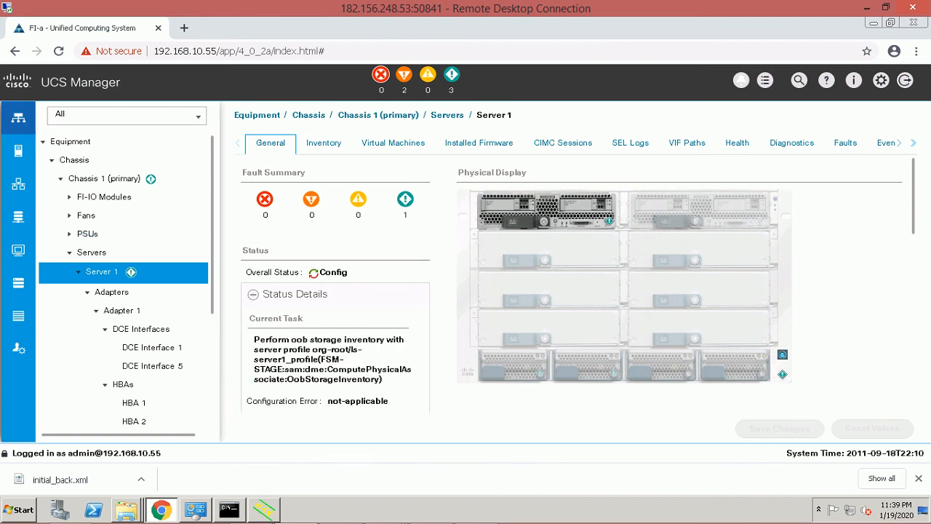
{"action": "scroll", "coordinate": [571, 291], "scroll_direction": "down", "scroll_amount": 1}
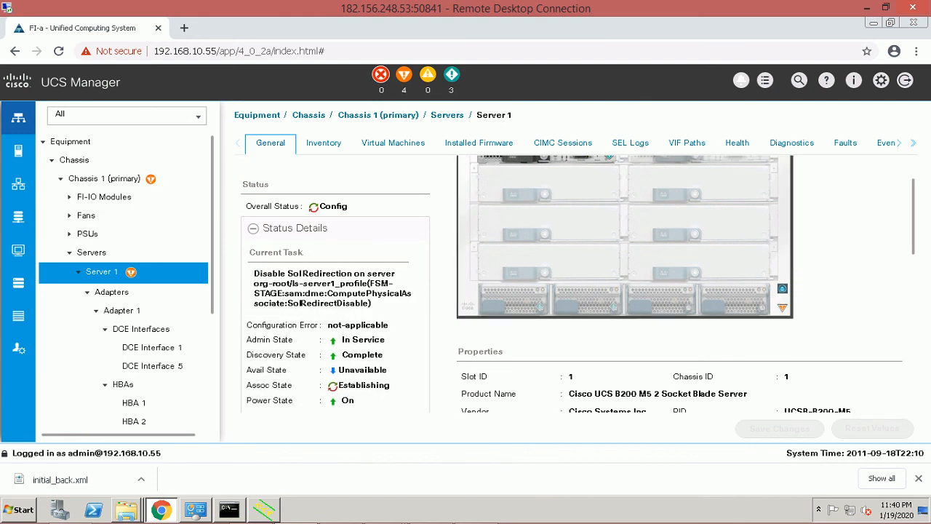
{"action": "scroll", "coordinate": [513, 231], "scroll_direction": "up", "scroll_amount": 1}
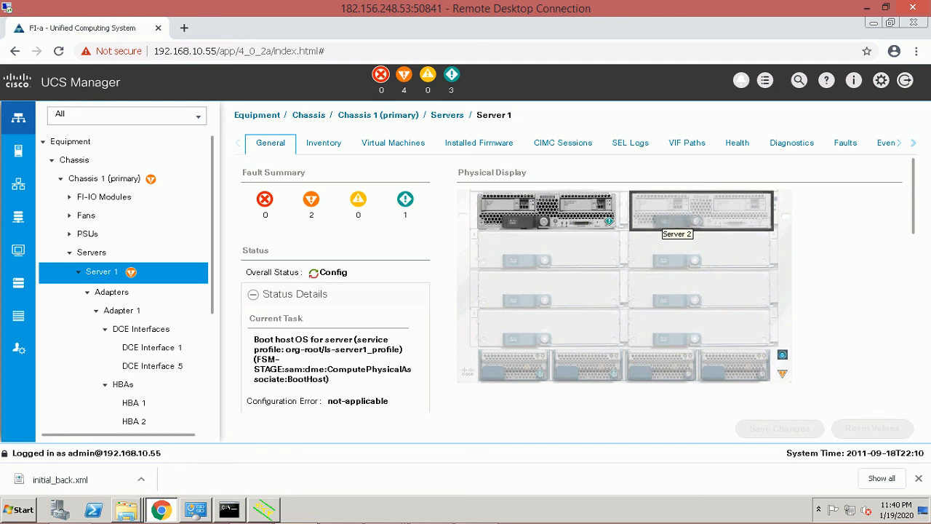
{"action": "left_click", "coordinate": [78, 272]}
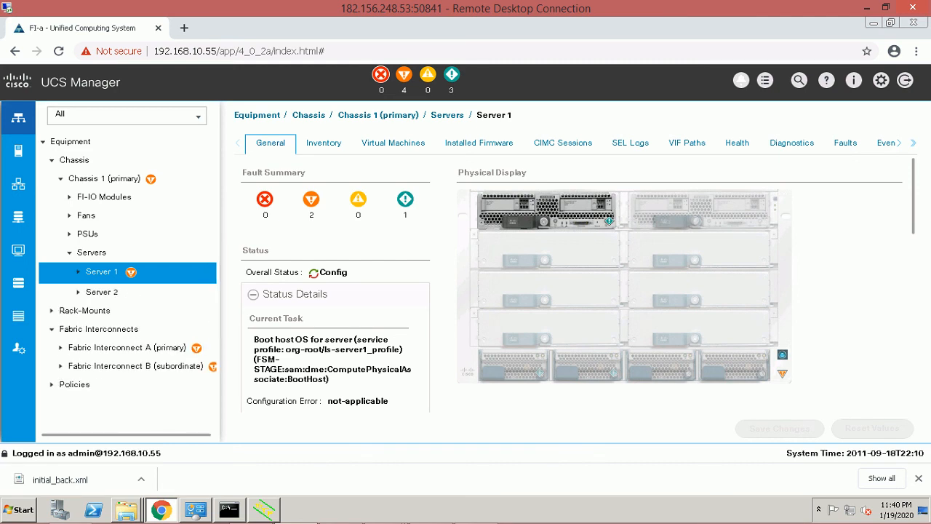
{"action": "left_click", "coordinate": [102, 292]}
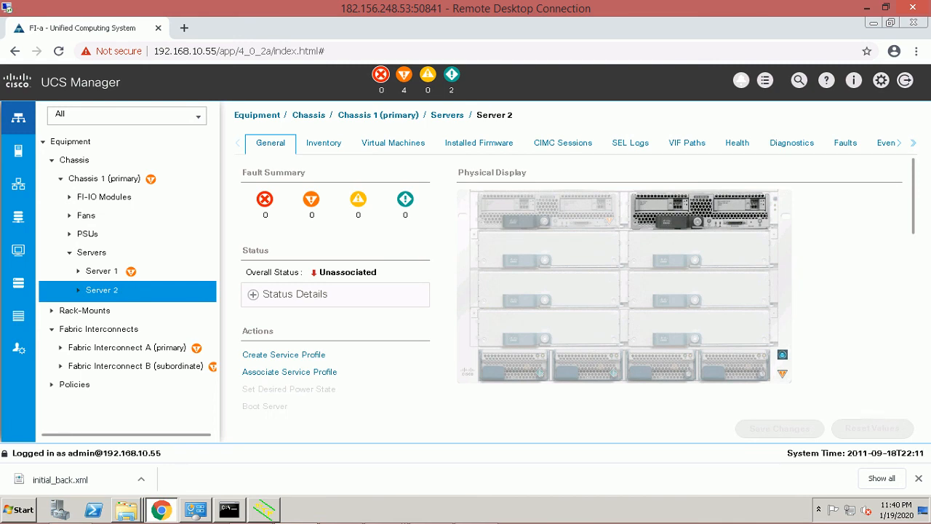
Inspect Server 2's Unassociated status and General tab, then reopen Server 1, now status OK.
{"action": "left_click_drag", "start_coordinate": [318, 272], "coordinate": [376, 272]}
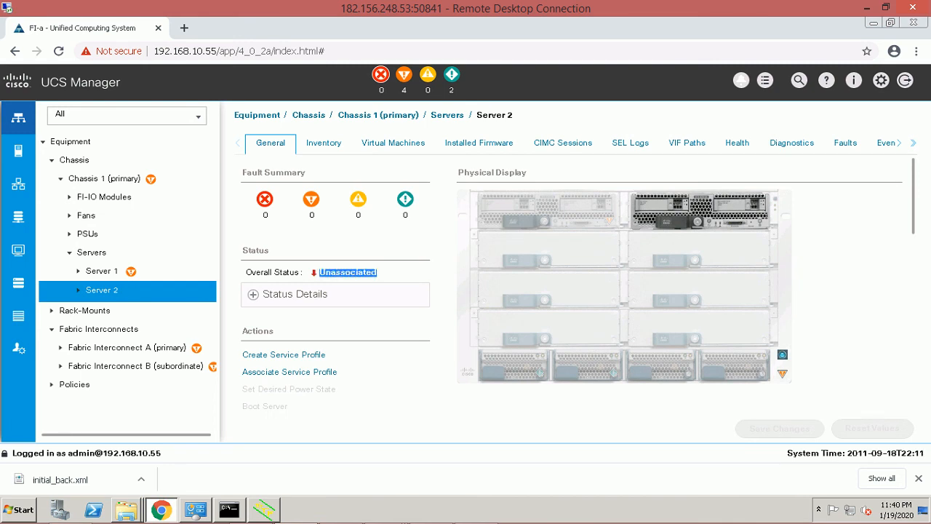
{"action": "left_click", "coordinate": [378, 273]}
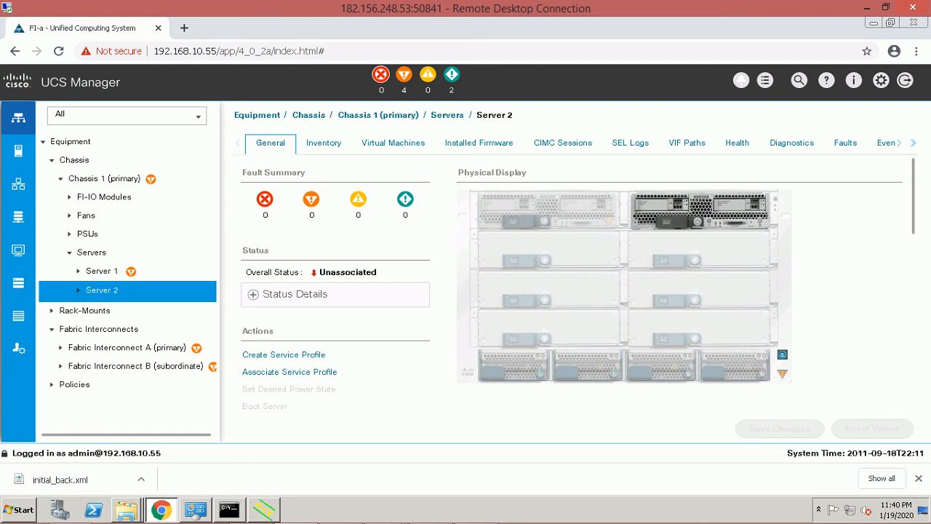
{"action": "left_click_drag", "start_coordinate": [318, 272], "coordinate": [366, 272]}
{"action": "scroll", "coordinate": [572, 260], "scroll_direction": "down", "scroll_amount": 1}
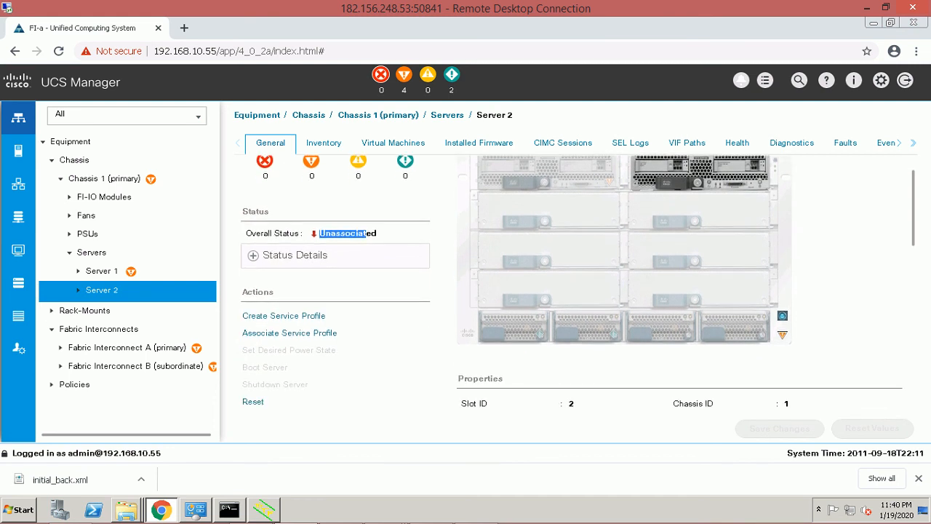
{"action": "scroll", "coordinate": [578, 284], "scroll_direction": "up", "scroll_amount": 1}
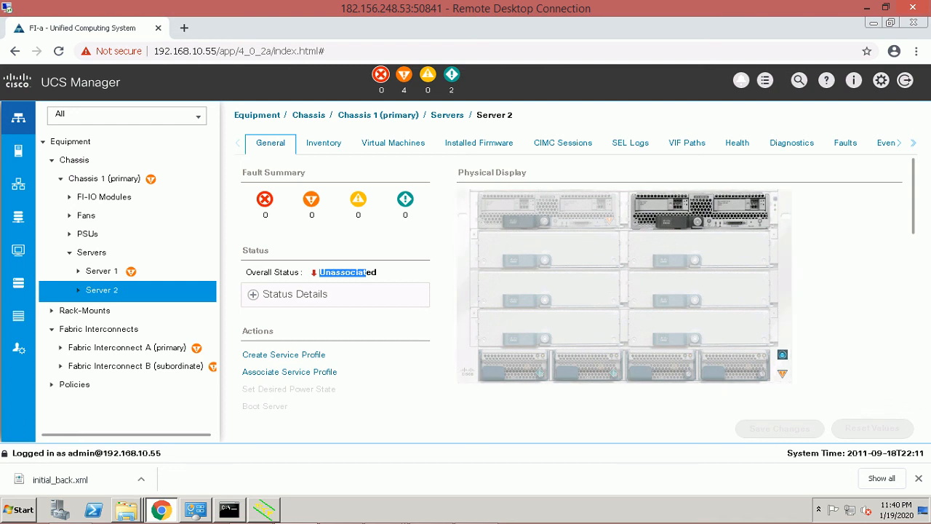
{"action": "scroll", "coordinate": [571, 287], "scroll_direction": "down", "scroll_amount": 1}
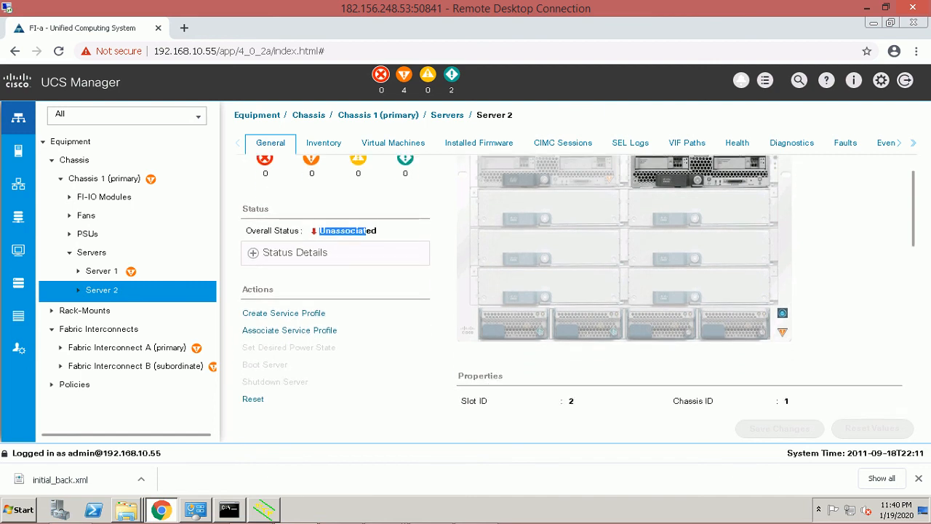
{"action": "scroll", "coordinate": [572, 287], "scroll_direction": "down", "scroll_amount": 3}
{"action": "scroll", "coordinate": [572, 287], "scroll_direction": "down", "scroll_amount": 2}
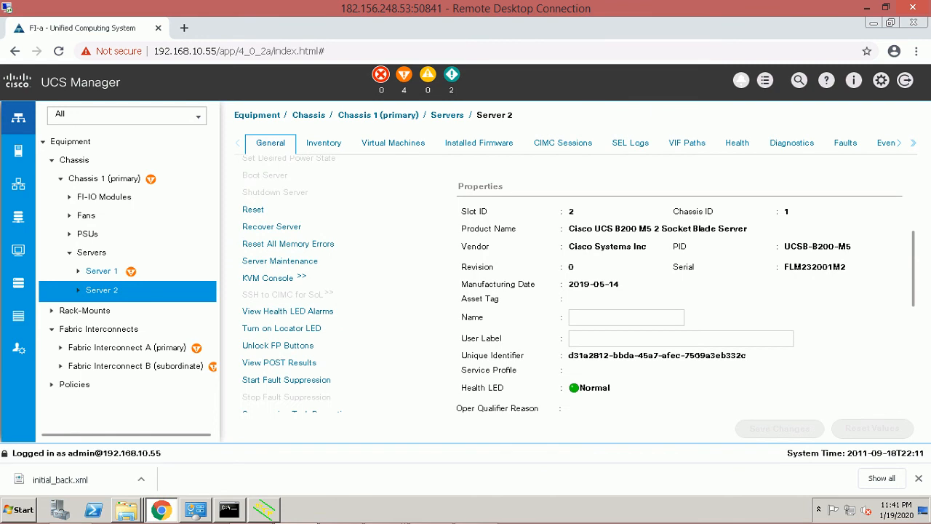
{"action": "left_click", "coordinate": [102, 271]}
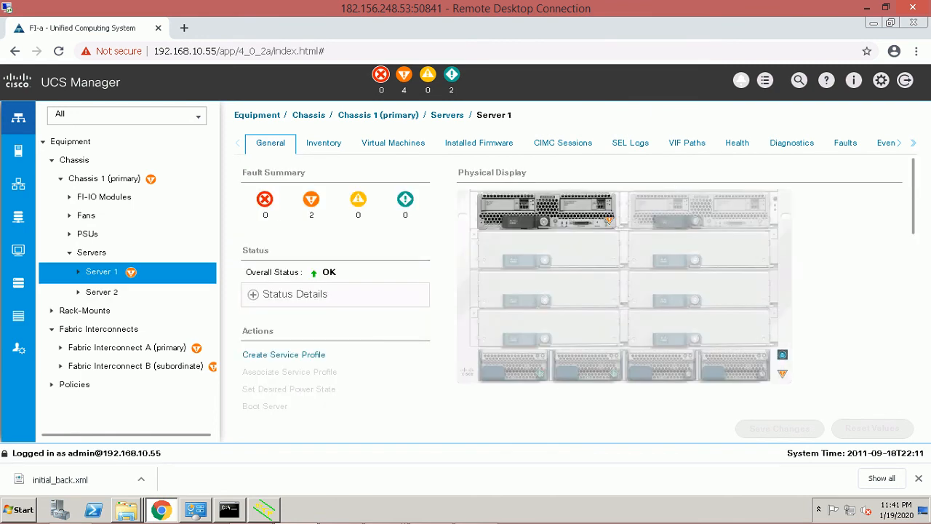
Expand Server 1's status details and confirm Assoc State Associated, Power On, Discovery Complete.
{"action": "left_click", "coordinate": [253, 295]}
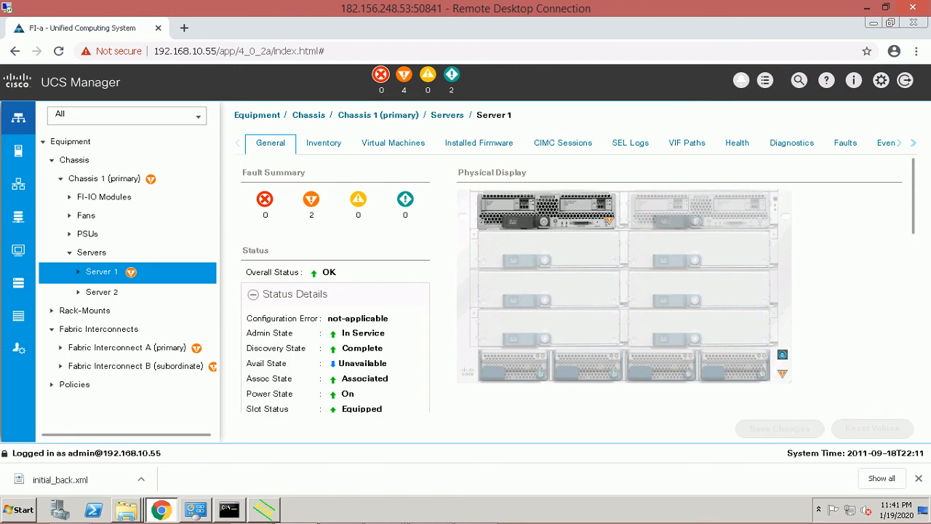
{"action": "left_click_drag", "start_coordinate": [246, 378], "coordinate": [388, 378]}
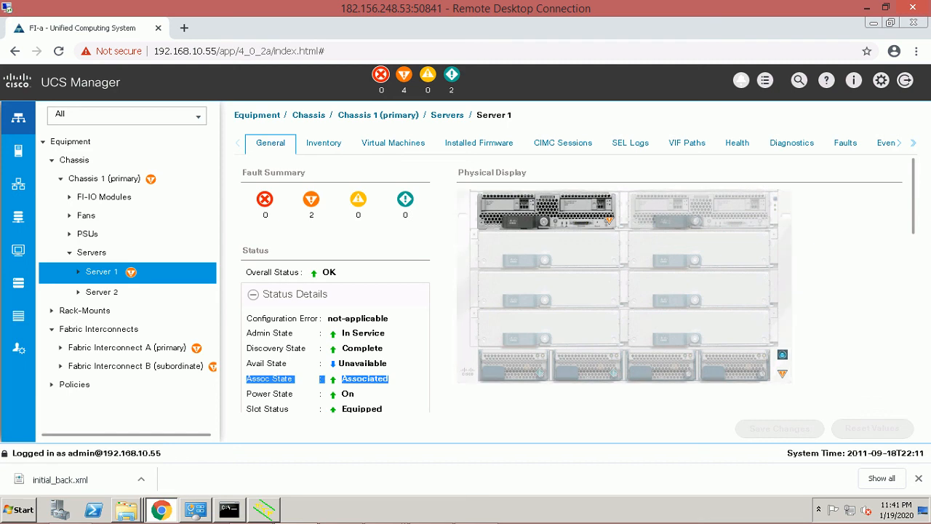
{"action": "scroll", "coordinate": [578, 283], "scroll_direction": "down", "scroll_amount": 4}
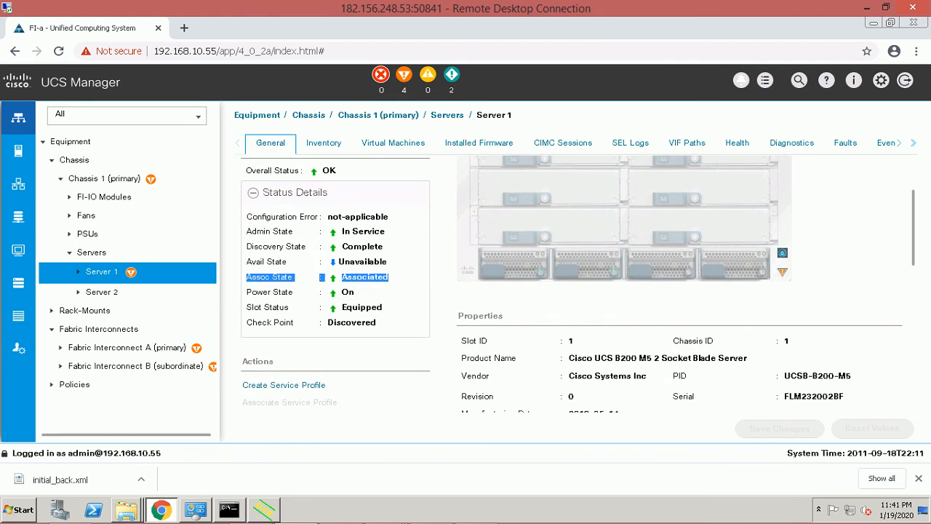
{"action": "scroll", "coordinate": [577, 283], "scroll_direction": "down", "scroll_amount": 2}
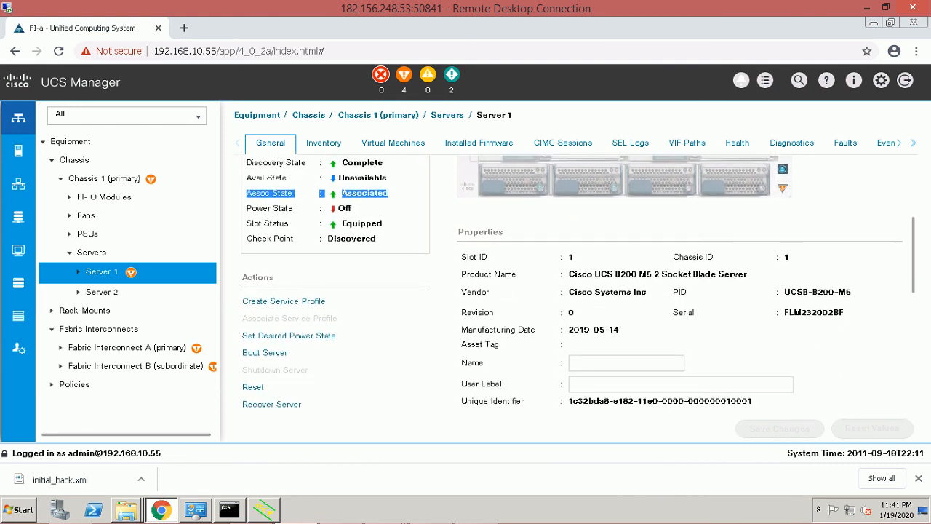
{"action": "scroll", "coordinate": [577, 283], "scroll_direction": "down", "scroll_amount": 3}
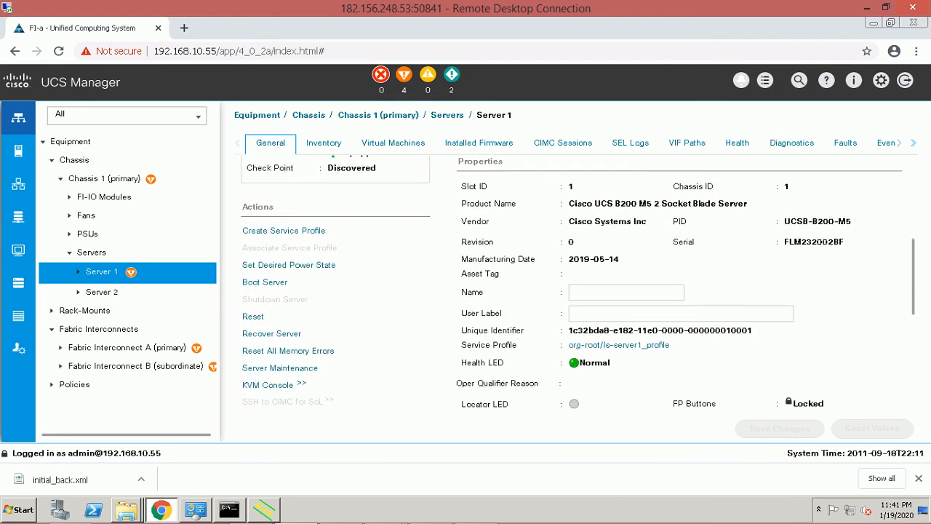
{"action": "scroll", "coordinate": [578, 283], "scroll_direction": "down", "scroll_amount": 1}
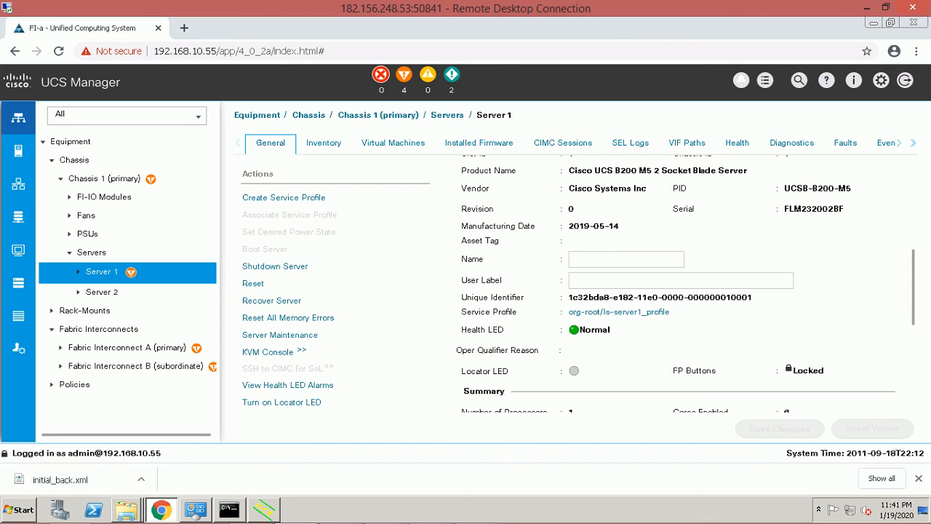
{"action": "scroll", "coordinate": [578, 283], "scroll_direction": "down", "scroll_amount": 3}
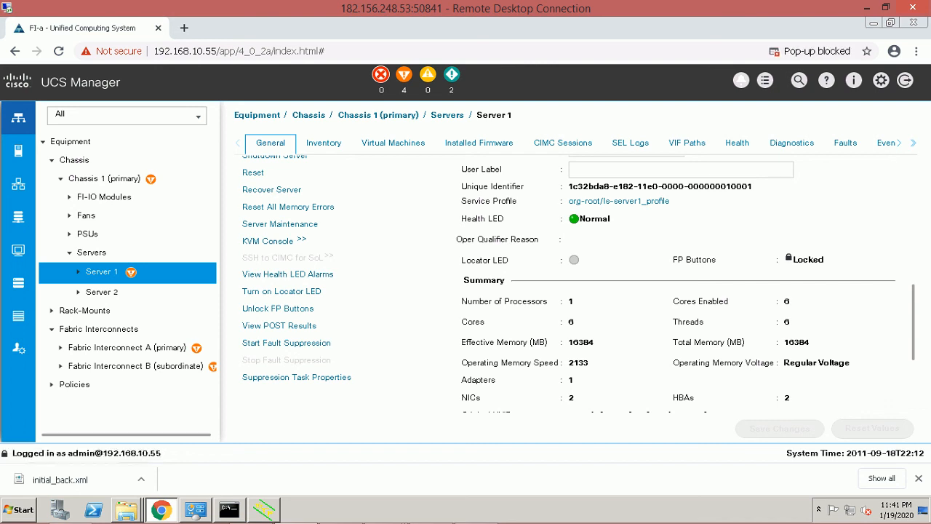
{"action": "scroll", "coordinate": [574, 284], "scroll_direction": "up", "scroll_amount": 8}
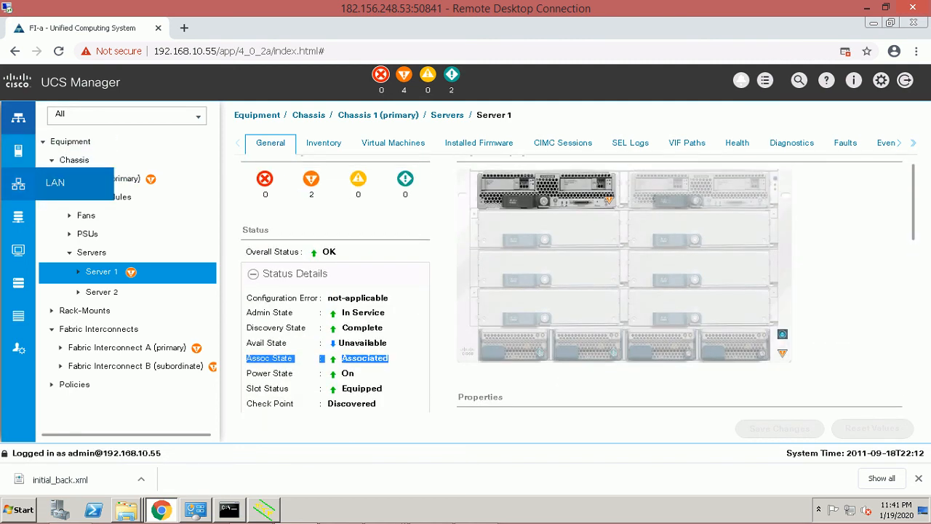
Open the LAN ext-mgmt IP pool and list its IPv4 addresses and their assignments.
{"action": "left_click", "coordinate": [18, 184]}
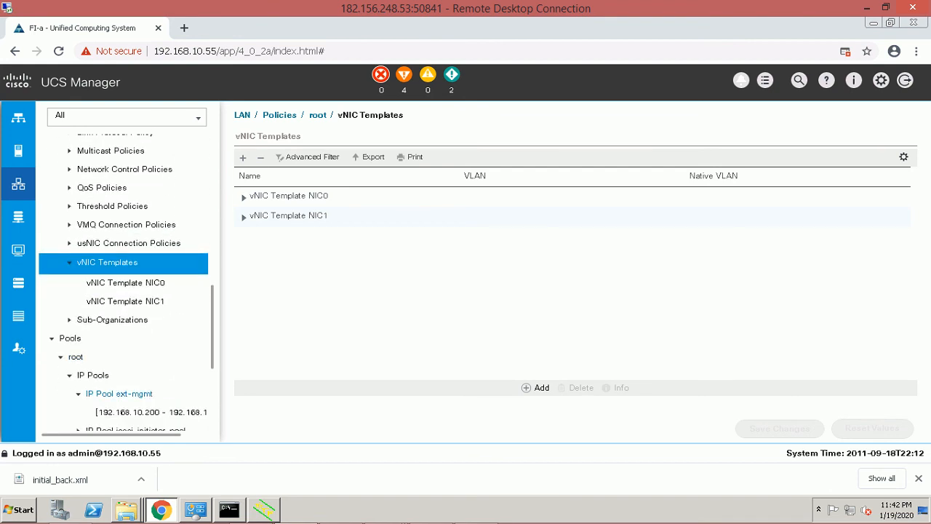
{"action": "left_click", "coordinate": [119, 394]}
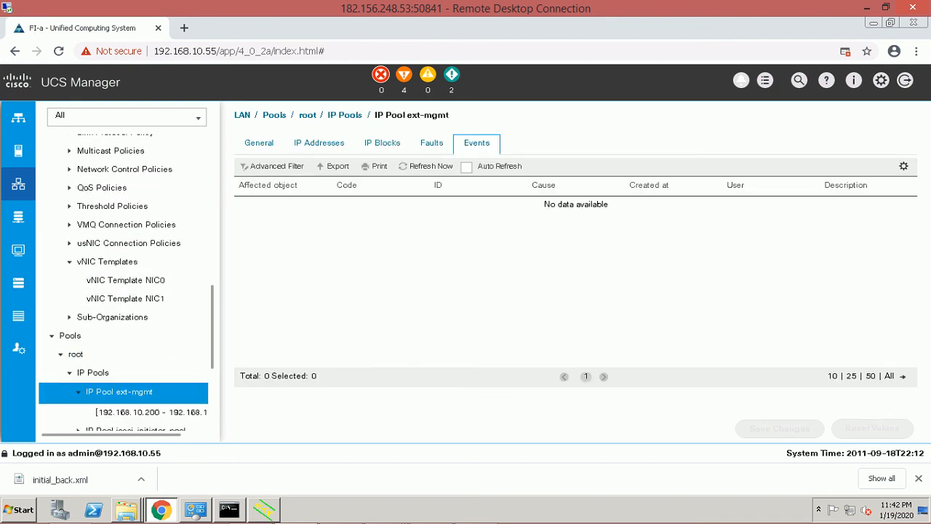
{"action": "left_click", "coordinate": [151, 411]}
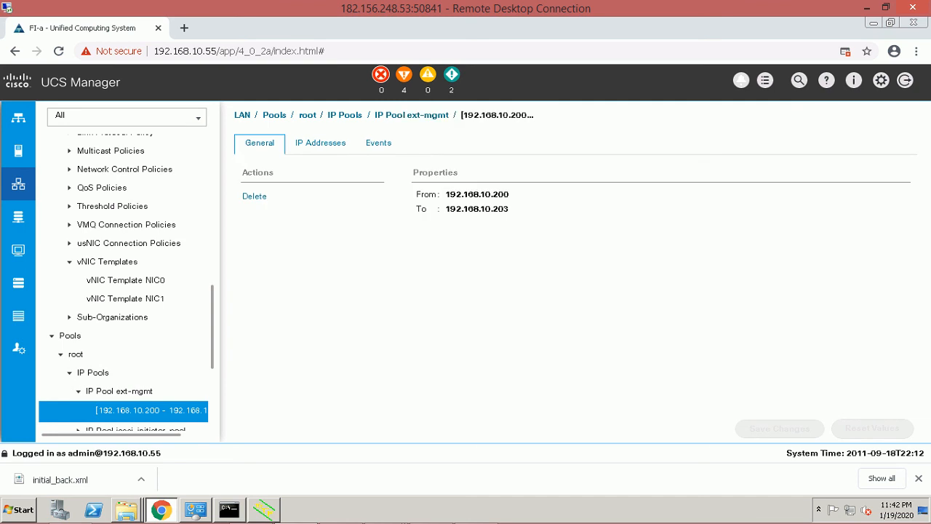
{"action": "left_click", "coordinate": [120, 392]}
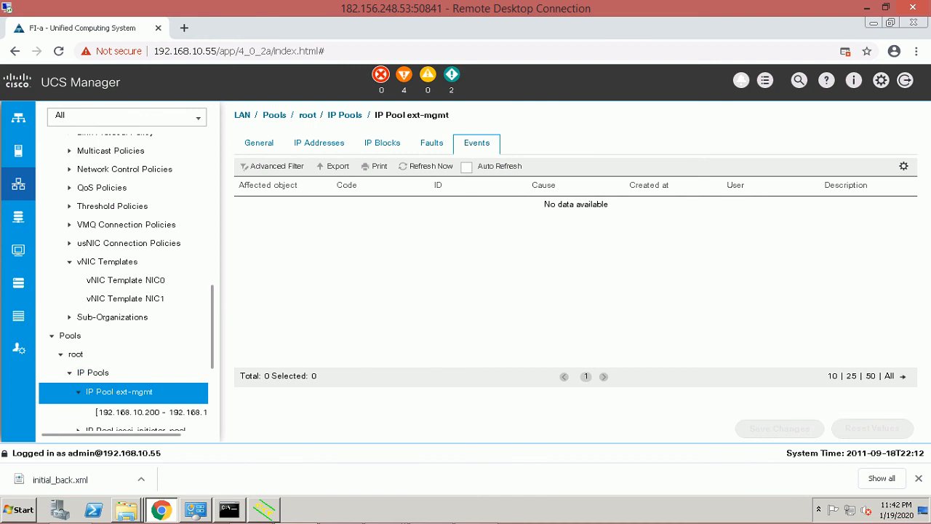
{"action": "left_click", "coordinate": [259, 143]}
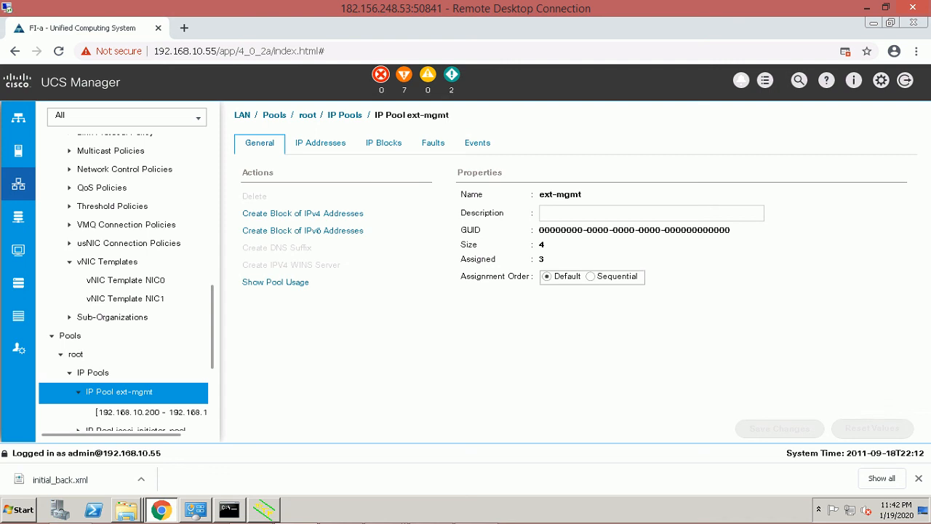
{"action": "left_click", "coordinate": [320, 143]}
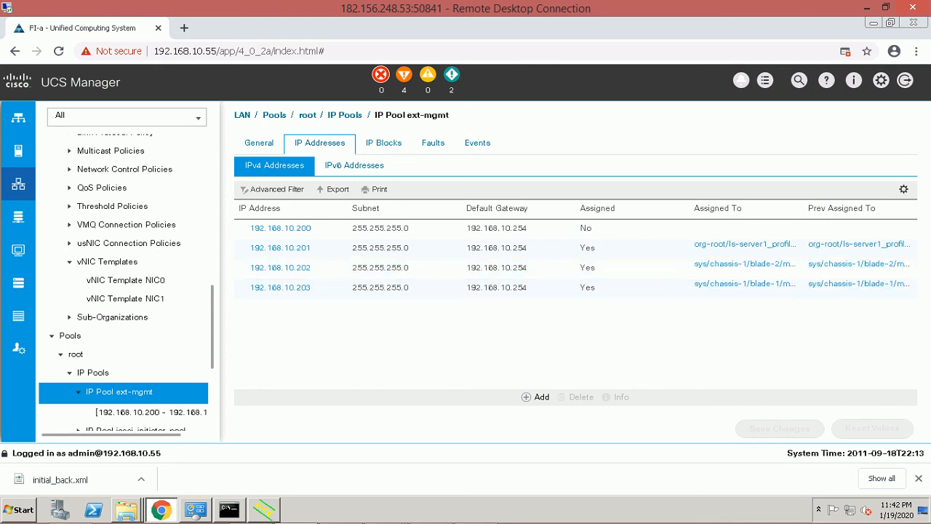
{"action": "left_click", "coordinate": [152, 412]}
{"action": "left_click", "coordinate": [119, 391]}
Minimize the Remote Desktop session, then restore it to Server 1's General page in UCS Manager.
{"action": "left_click", "coordinate": [866, 8]}
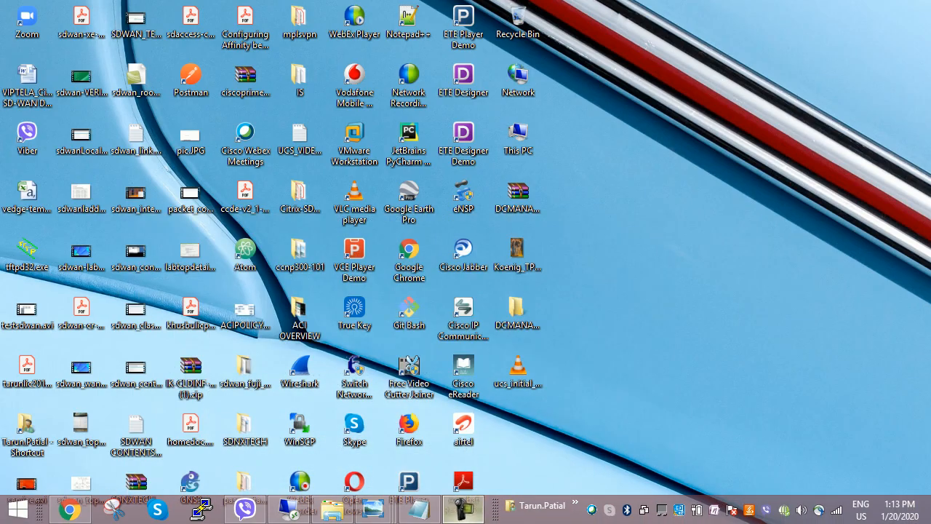
{"action": "left_click", "coordinate": [463, 514]}
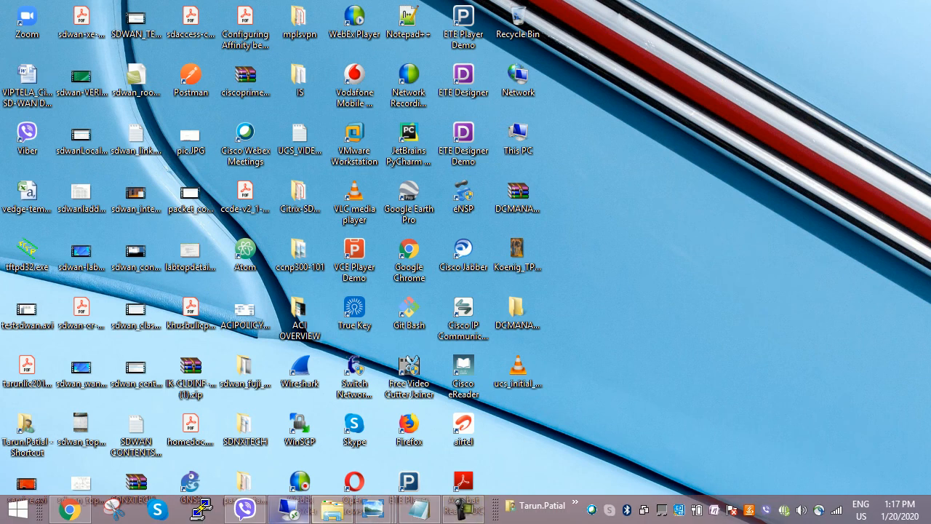
{"action": "left_click", "coordinate": [289, 511]}
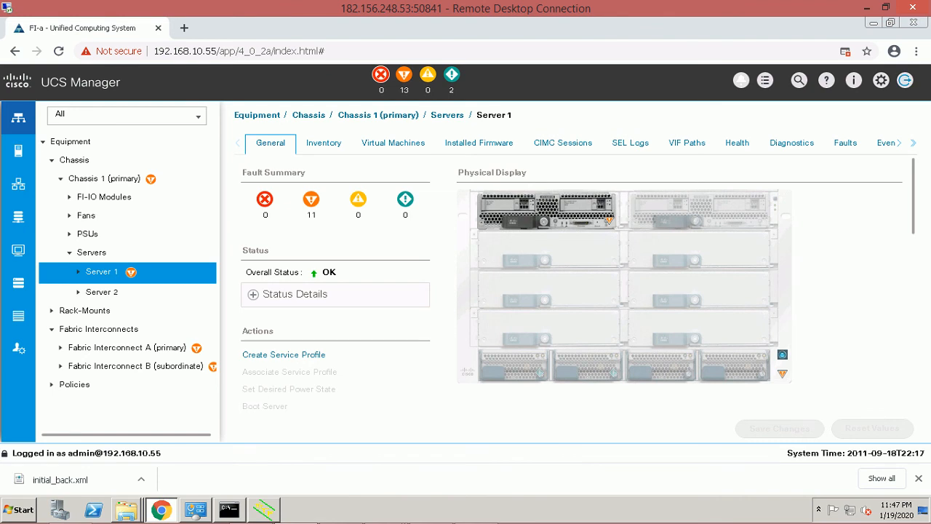
Log out of UCS Manager and launch the KVM Manager.
{"action": "left_click", "coordinate": [905, 80]}
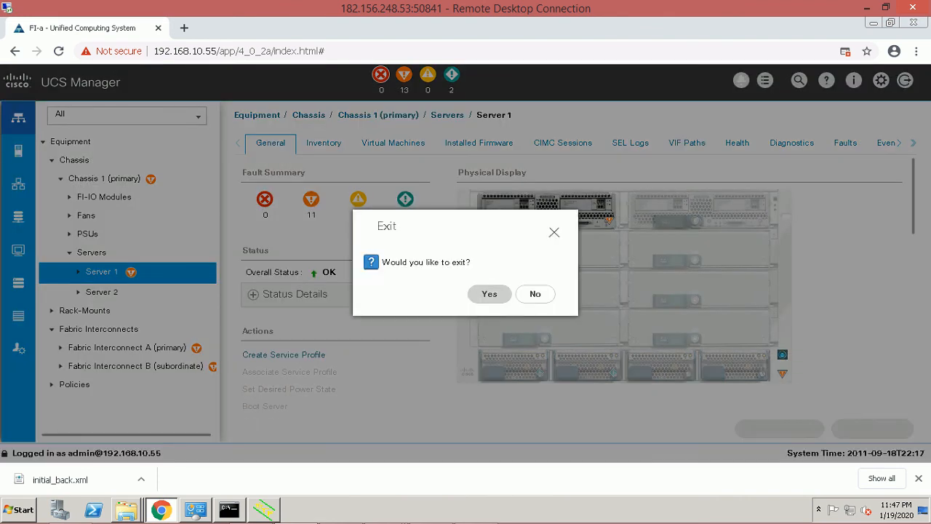
{"action": "left_click", "coordinate": [489, 293]}
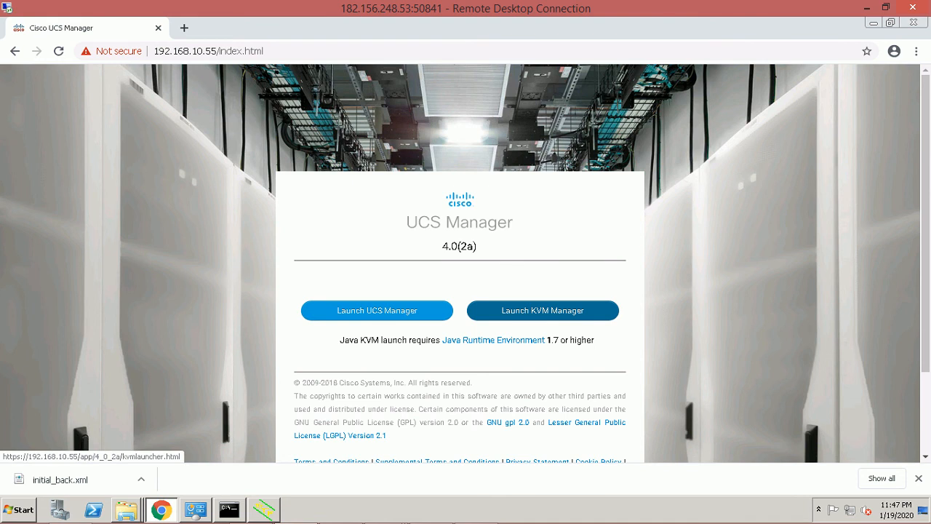
{"action": "left_click", "coordinate": [542, 310]}
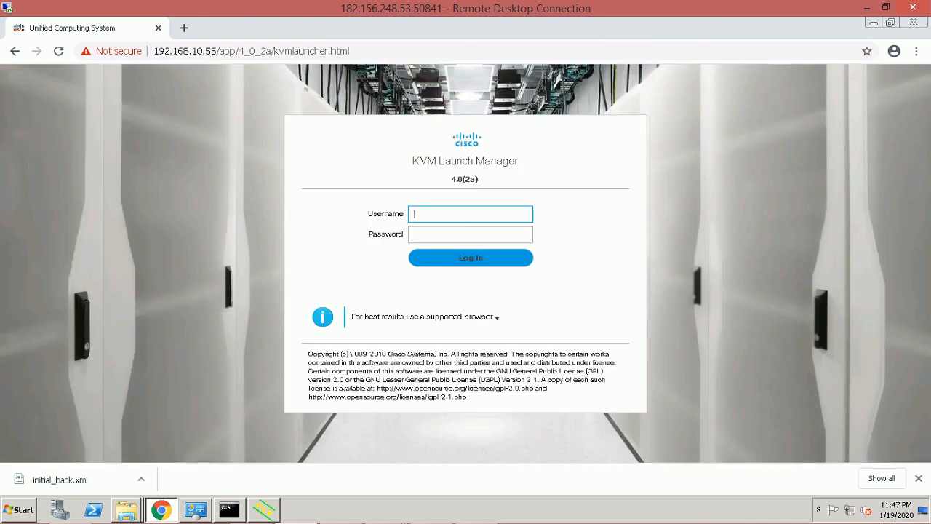
Sign in to the KVM Launch Manager with username admin and its password.
{"action": "type", "text": "admin"}
{"action": "key", "text": "Tab"}
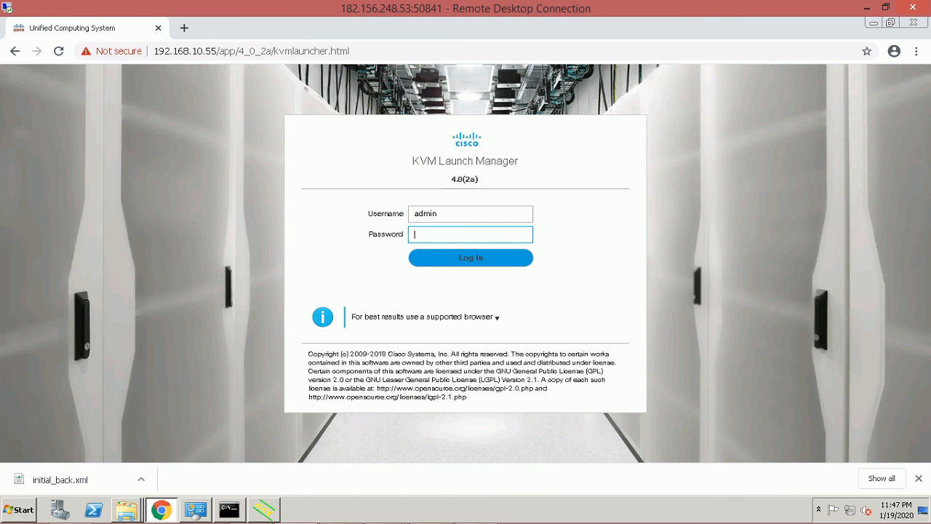
{"action": "type", "text": "••••••••"}
{"action": "key", "text": "Return"}
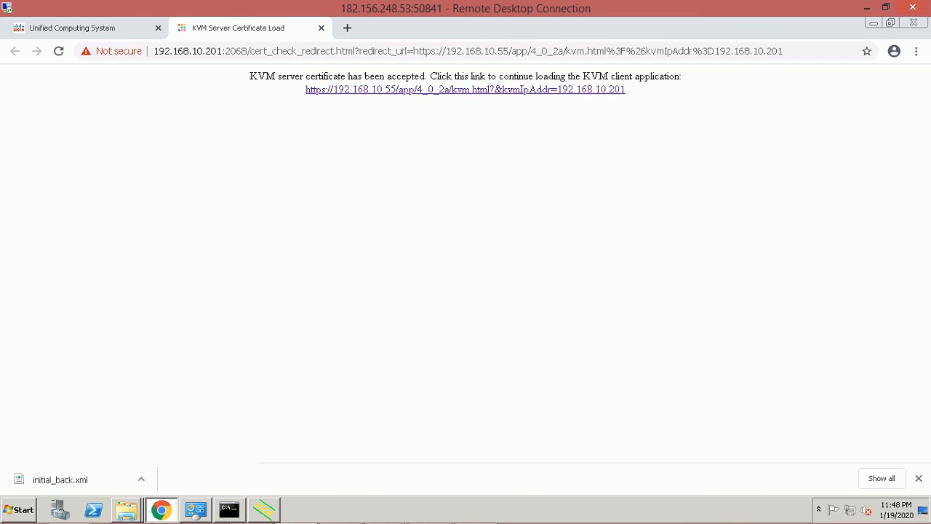
Load Server 1's KVM console, confirm server1_profile on sys/chassis-1/blade-1 under Properties, then close it.
{"action": "left_click", "coordinate": [465, 89]}
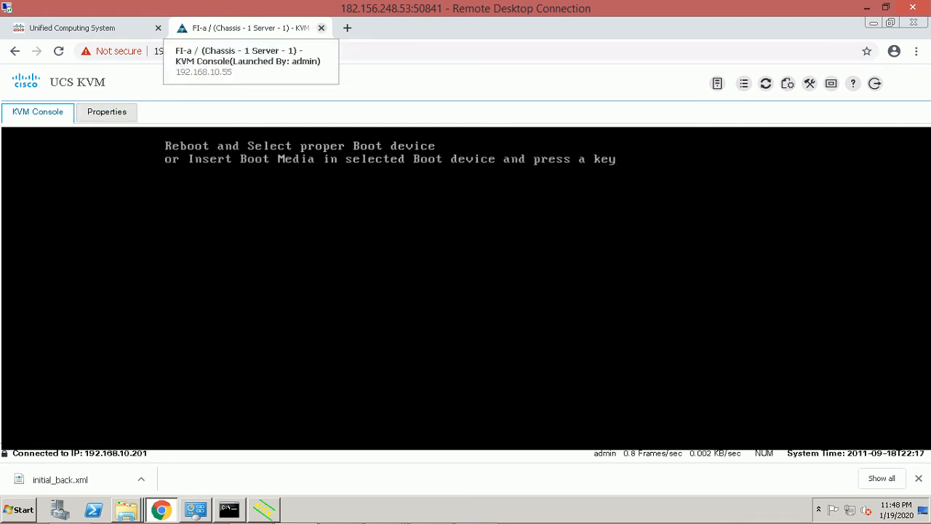
{"action": "left_click", "coordinate": [106, 111]}
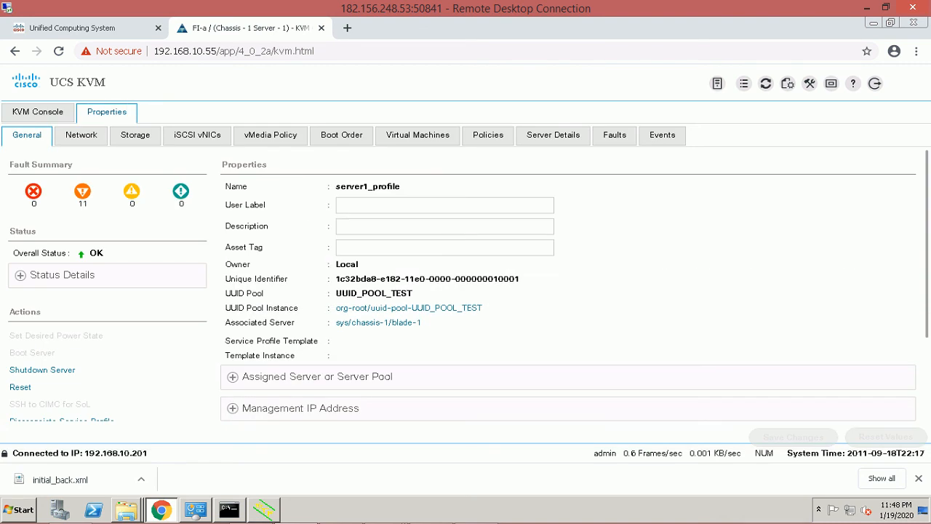
{"action": "left_click", "coordinate": [38, 112]}
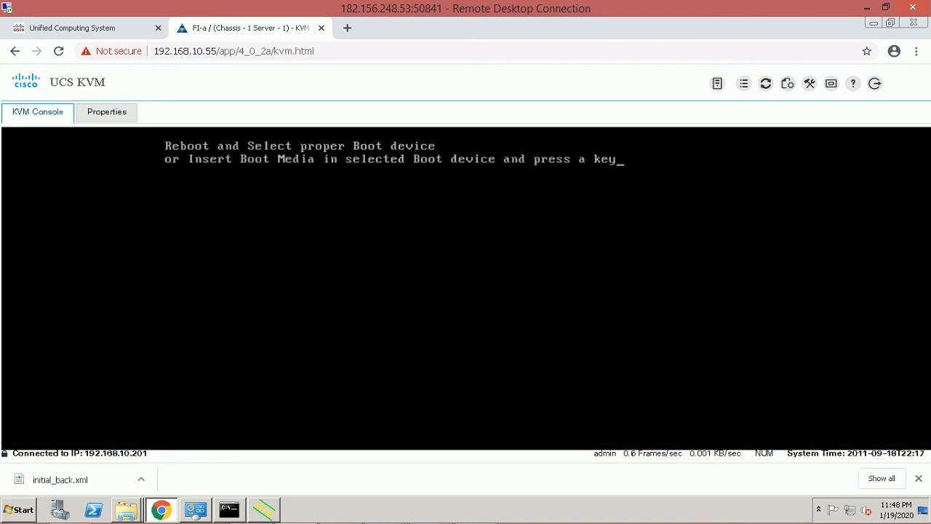
{"action": "left_click", "coordinate": [106, 112]}
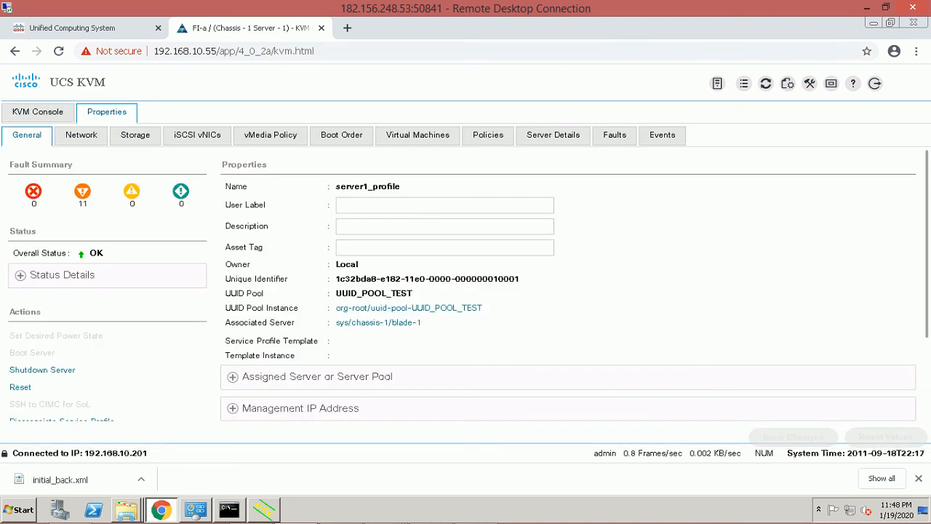
{"action": "left_click", "coordinate": [321, 27]}
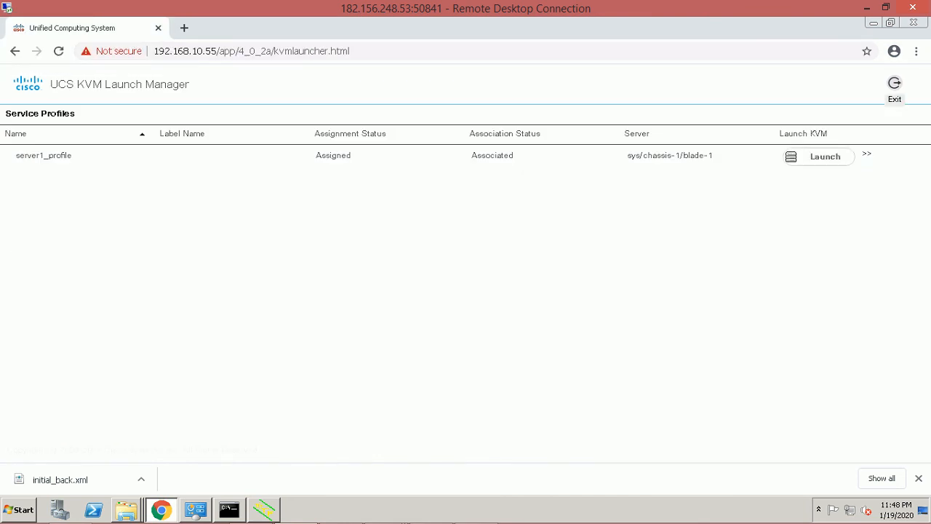
Exit the KVM Launch Manager and launch UCS Manager.
{"action": "left_click", "coordinate": [895, 82]}
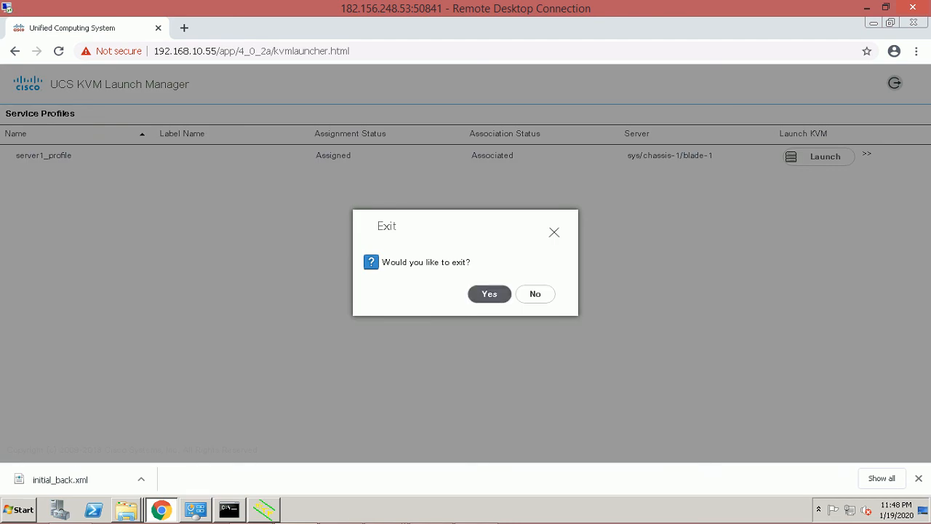
{"action": "left_click", "coordinate": [489, 293]}
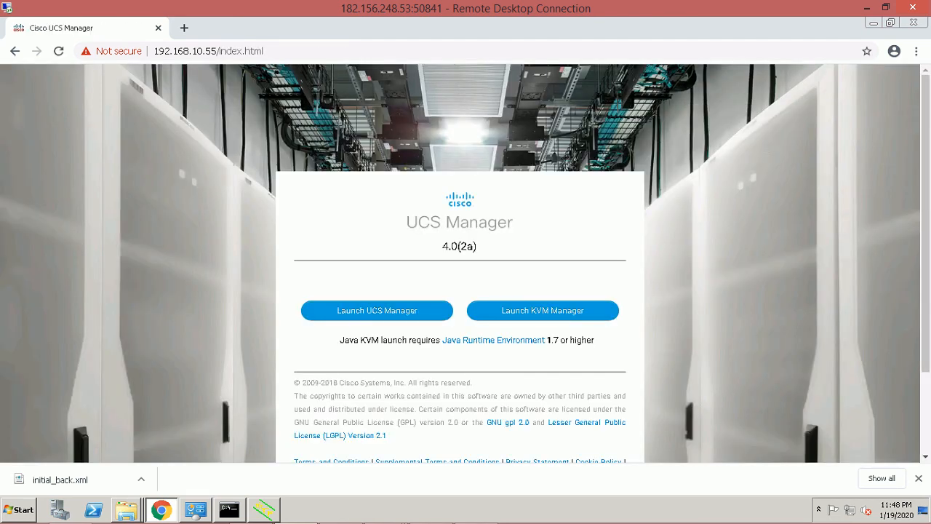
{"action": "left_click", "coordinate": [377, 310]}
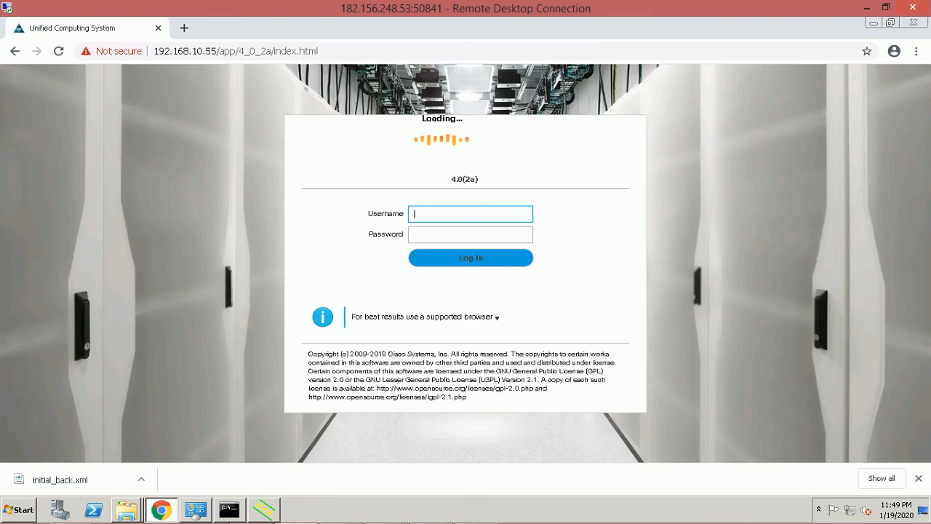
Log in to UCS Manager as admin, retrying with the corrected password after the authentication failure.
{"action": "type", "text": "admin"}
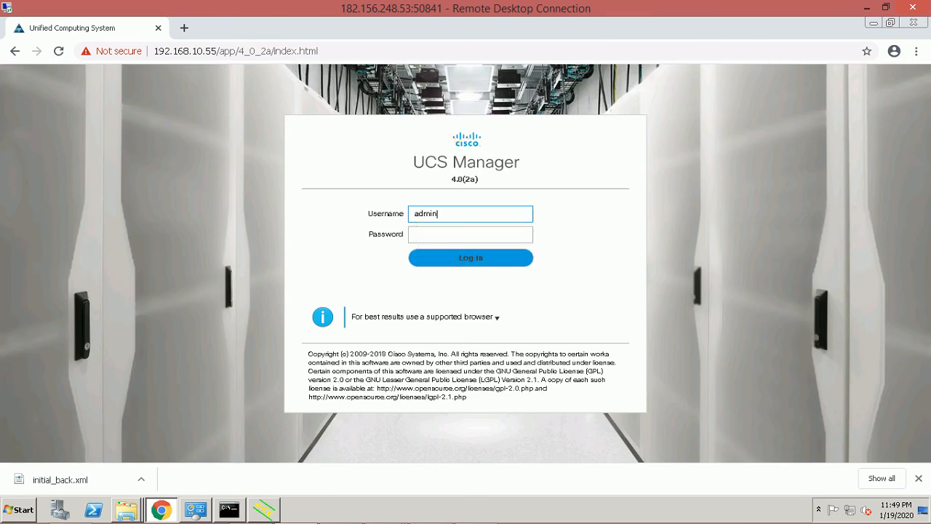
{"action": "key", "text": "Tab"}
{"action": "type", "text": "admin"}
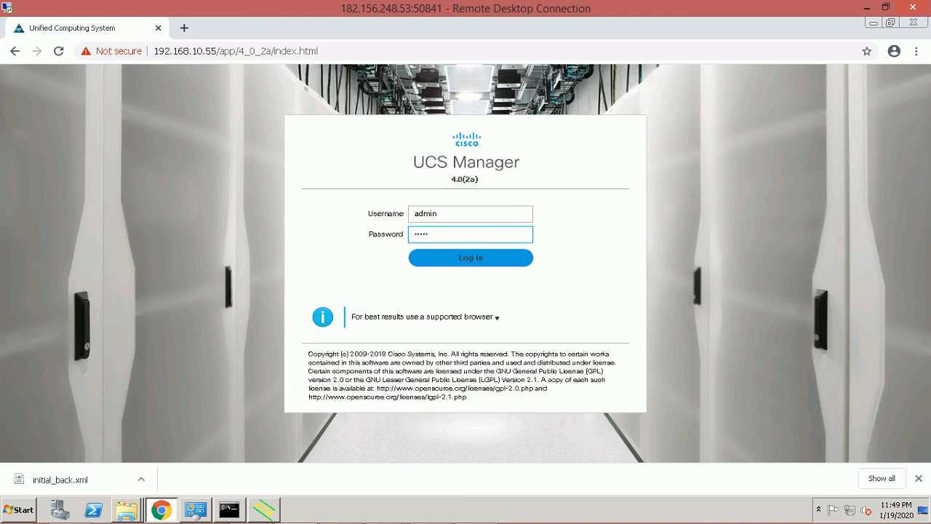
{"action": "key", "text": "Tab"}
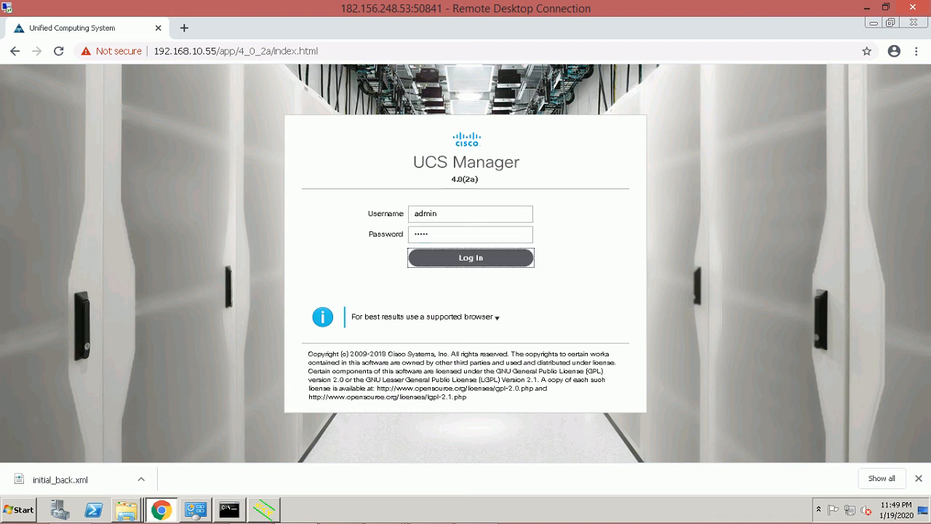
{"action": "key", "text": "Return"}
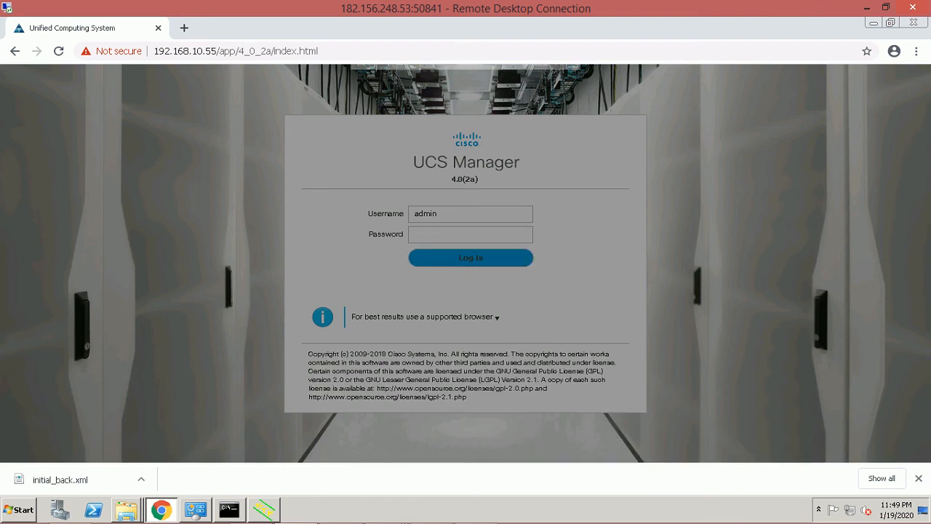
{"action": "key", "text": "Return"}
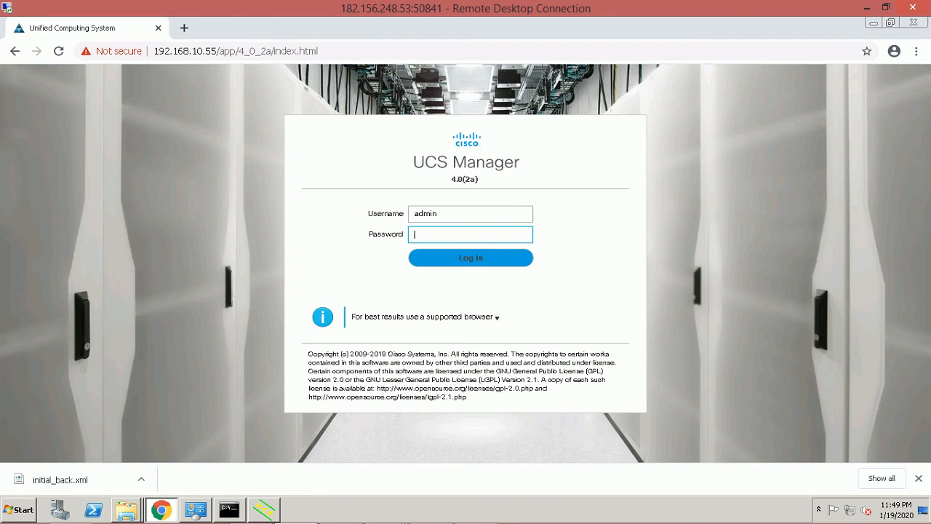
{"action": "type", "text": "********"}
{"action": "key", "text": "Return"}
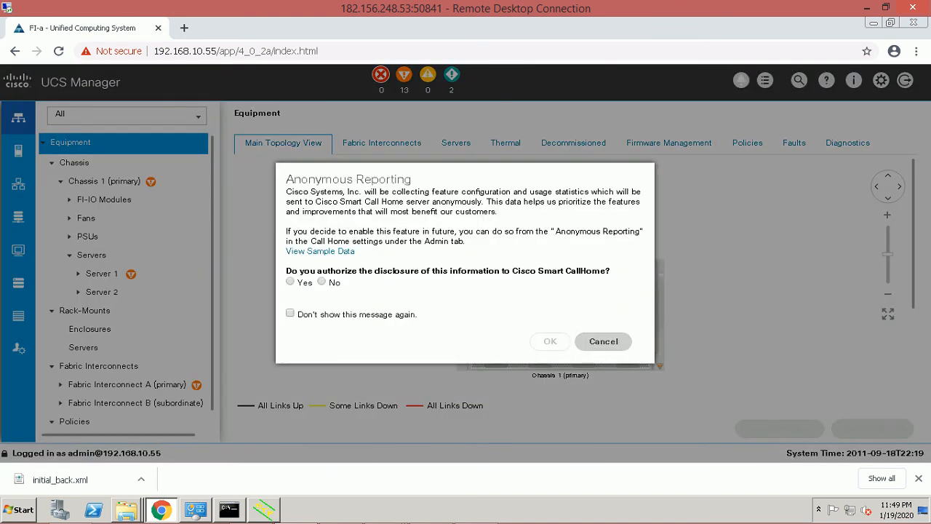
Cancel the Anonymous Reporting prompt and minimize the Remote Desktop session to the local desktop.
{"action": "left_click", "coordinate": [603, 341]}
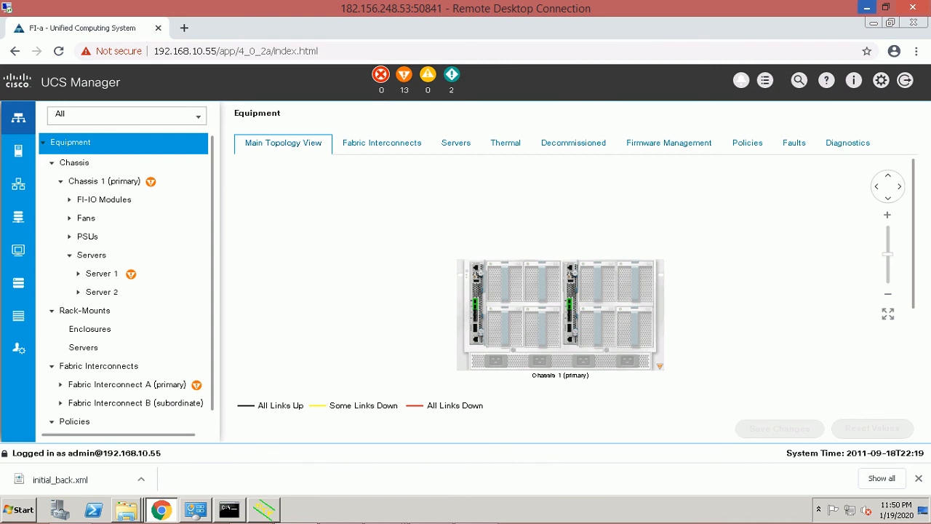
{"action": "left_click", "coordinate": [866, 7]}
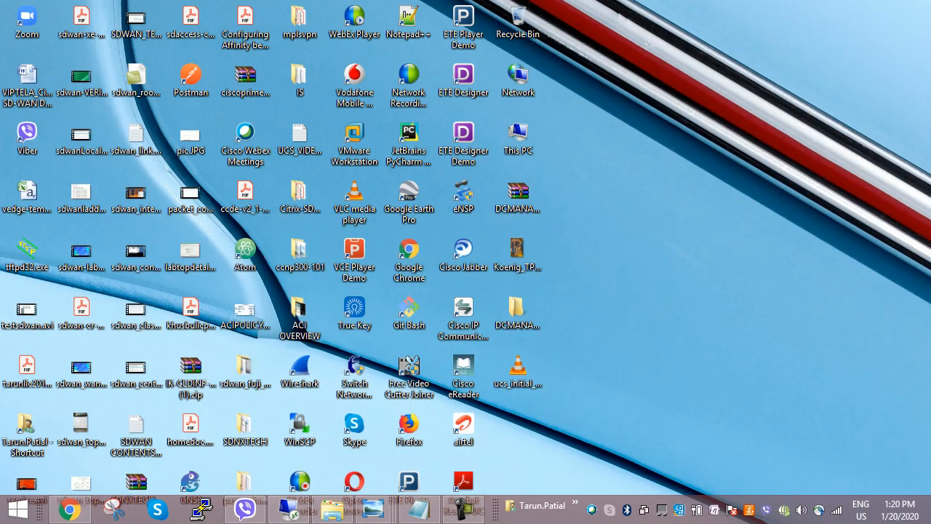
{"action": "left_click", "coordinate": [464, 509]}
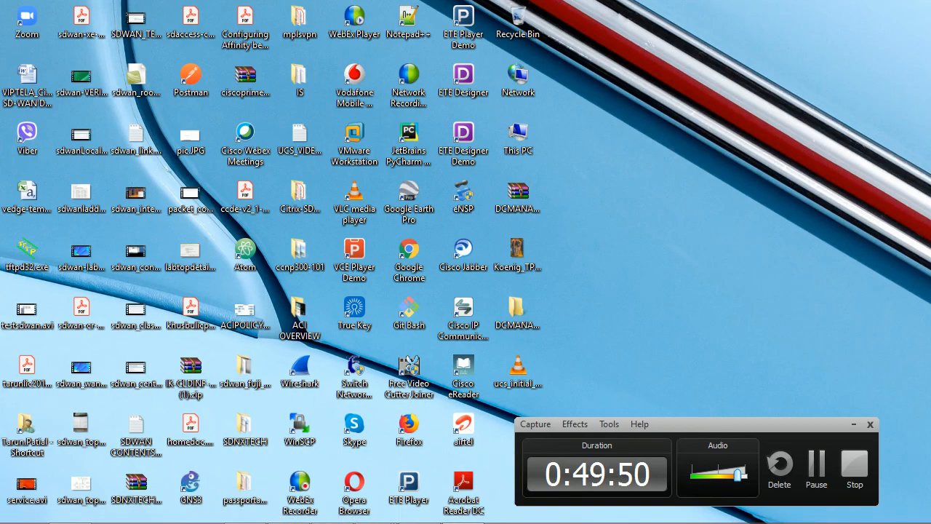